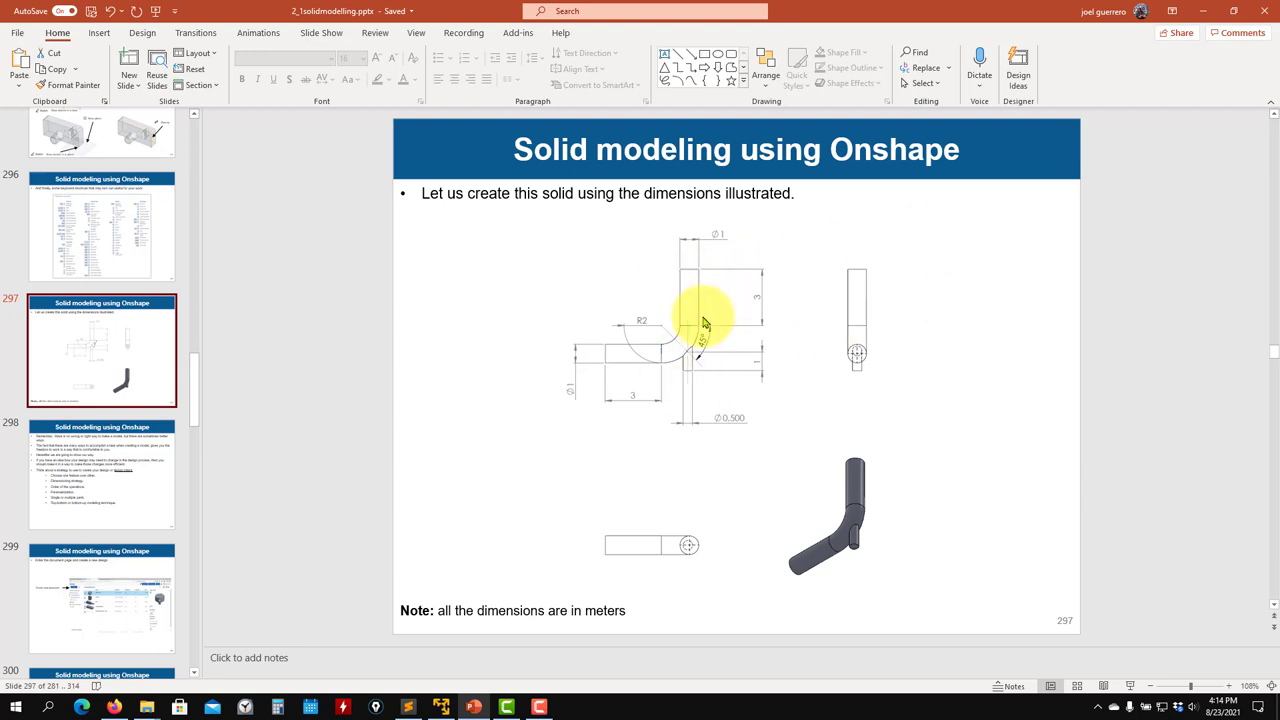
Page forward through the Onshape solid-modelling slides toward slide 312
scroll(705, 323, "down", 1)
scroll(705, 323, "down", 4)
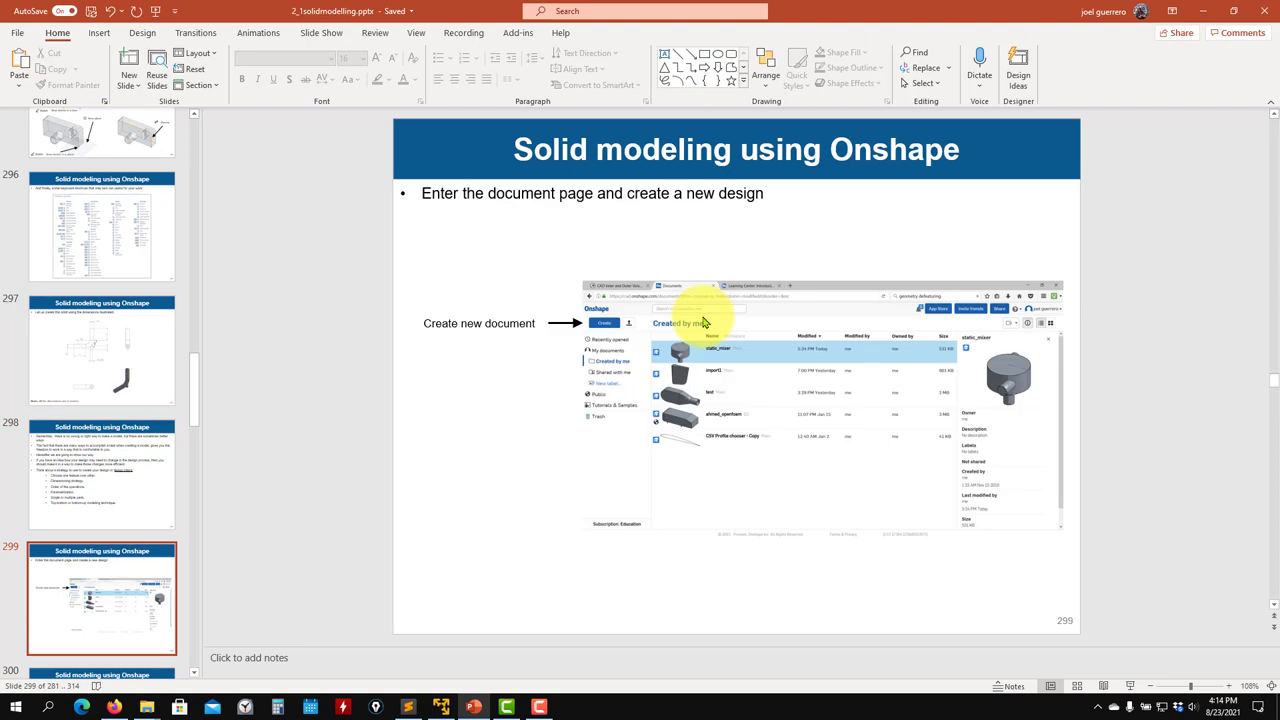
scroll(705, 323, "down", 6)
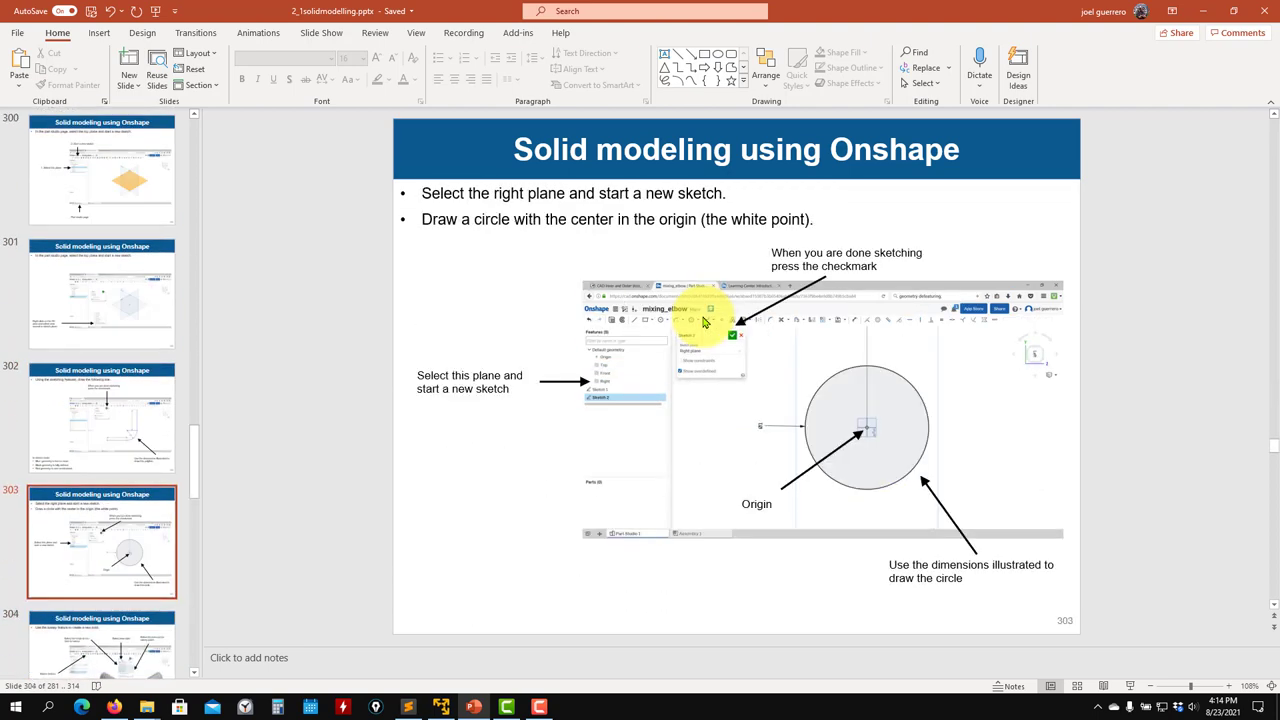
scroll(705, 323, "down", 4)
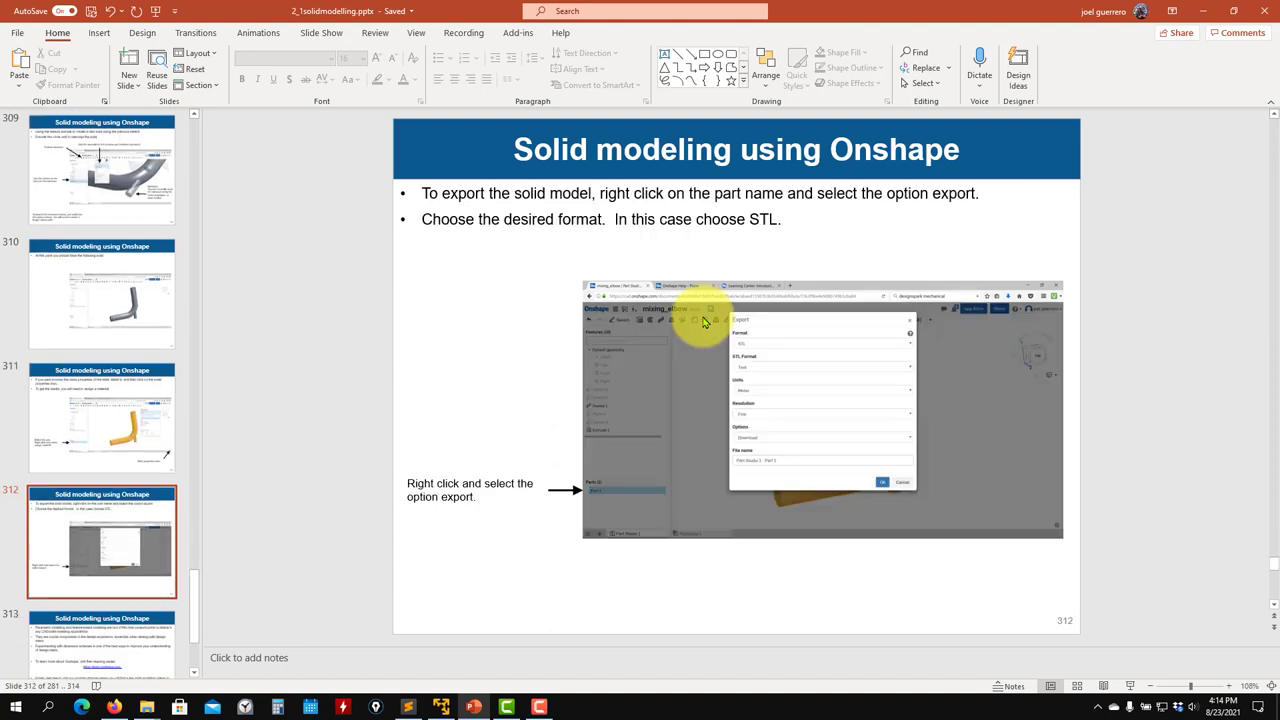
Page back to slide 302 and minimize PowerPoint to show the desktop
scroll(705, 323, "up", 1)
scroll(705, 323, "up", 1)
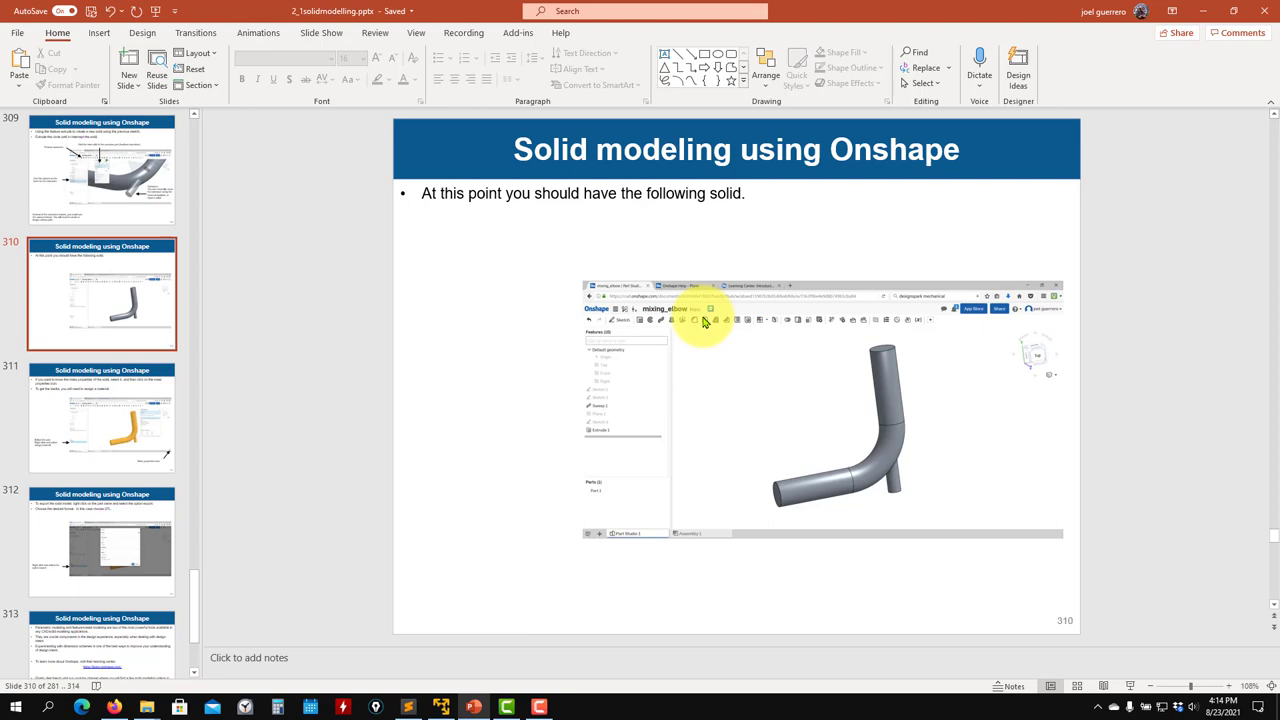
scroll(705, 323, "up", 1)
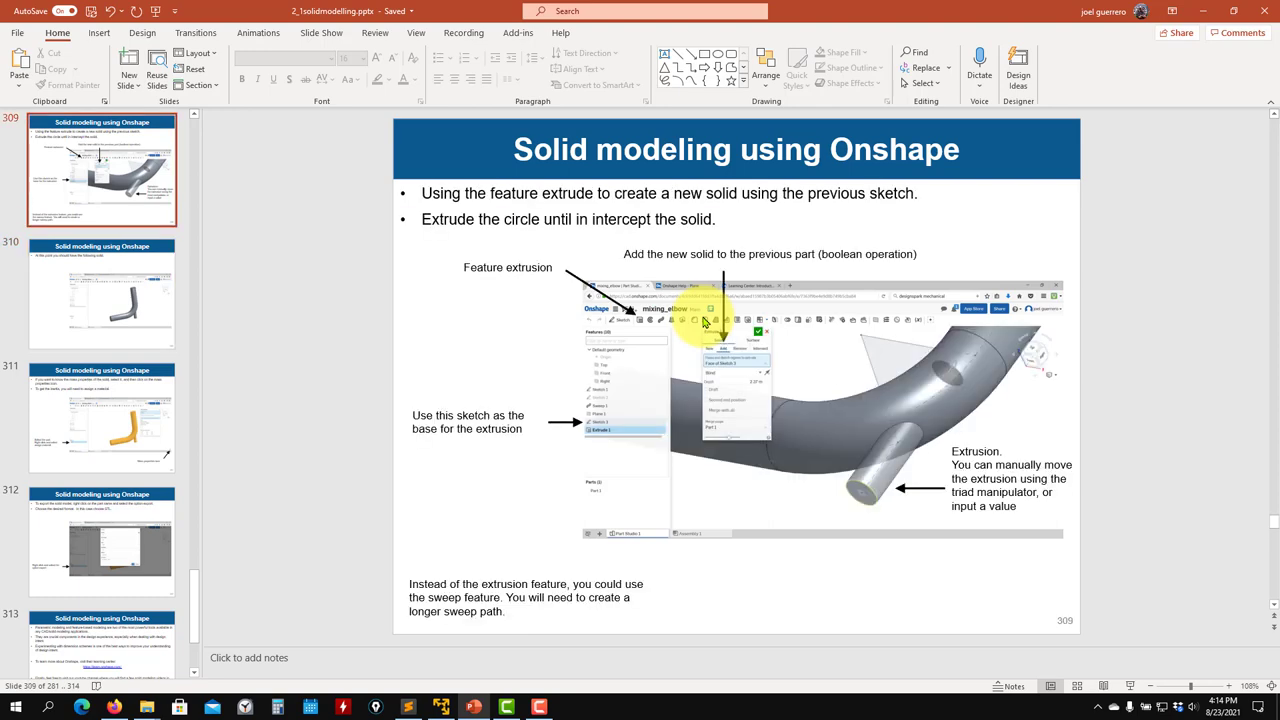
scroll(705, 323, "up", 2)
scroll(705, 323, "up", 1)
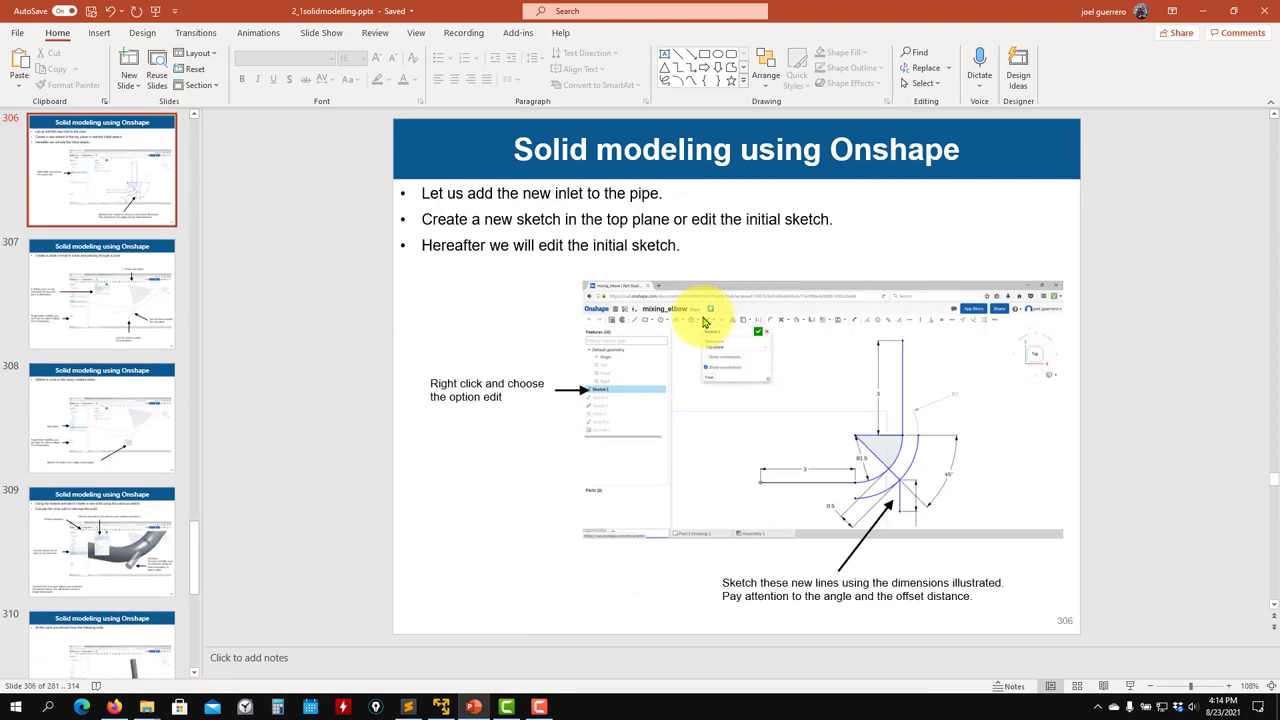
scroll(705, 323, "up", 1)
scroll(705, 323, "up", 1)
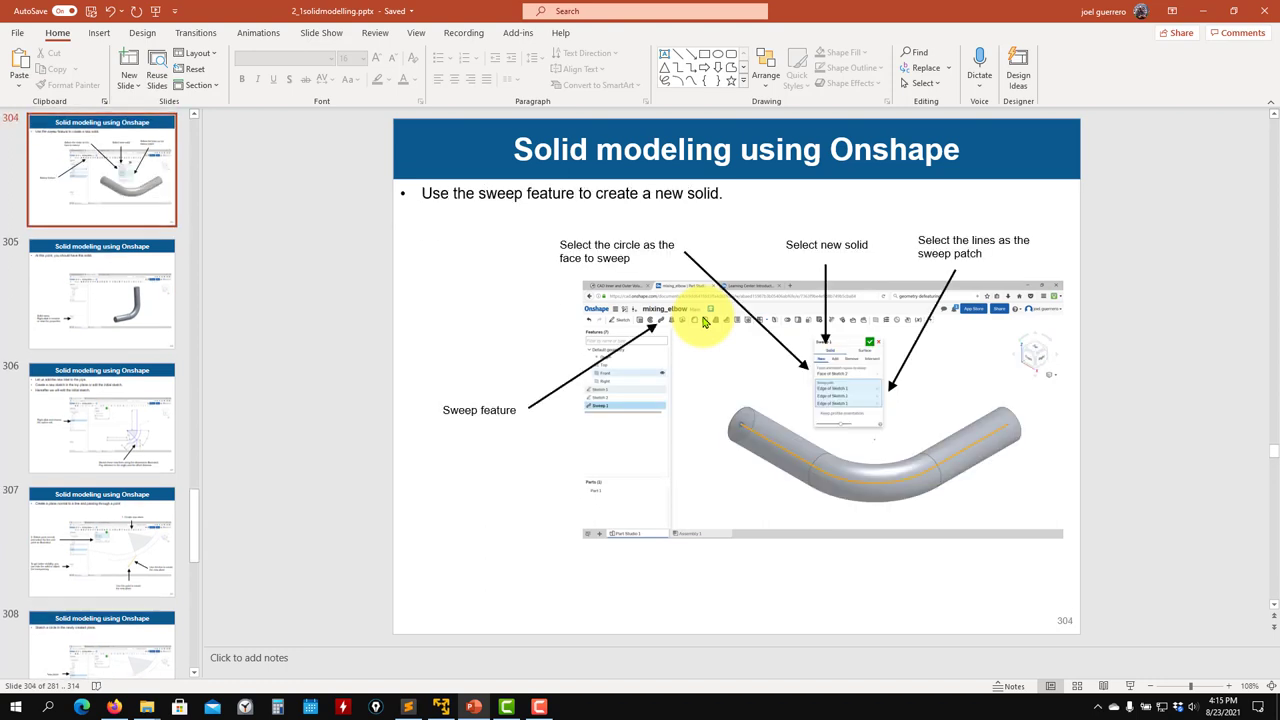
scroll(705, 323, "up", 1)
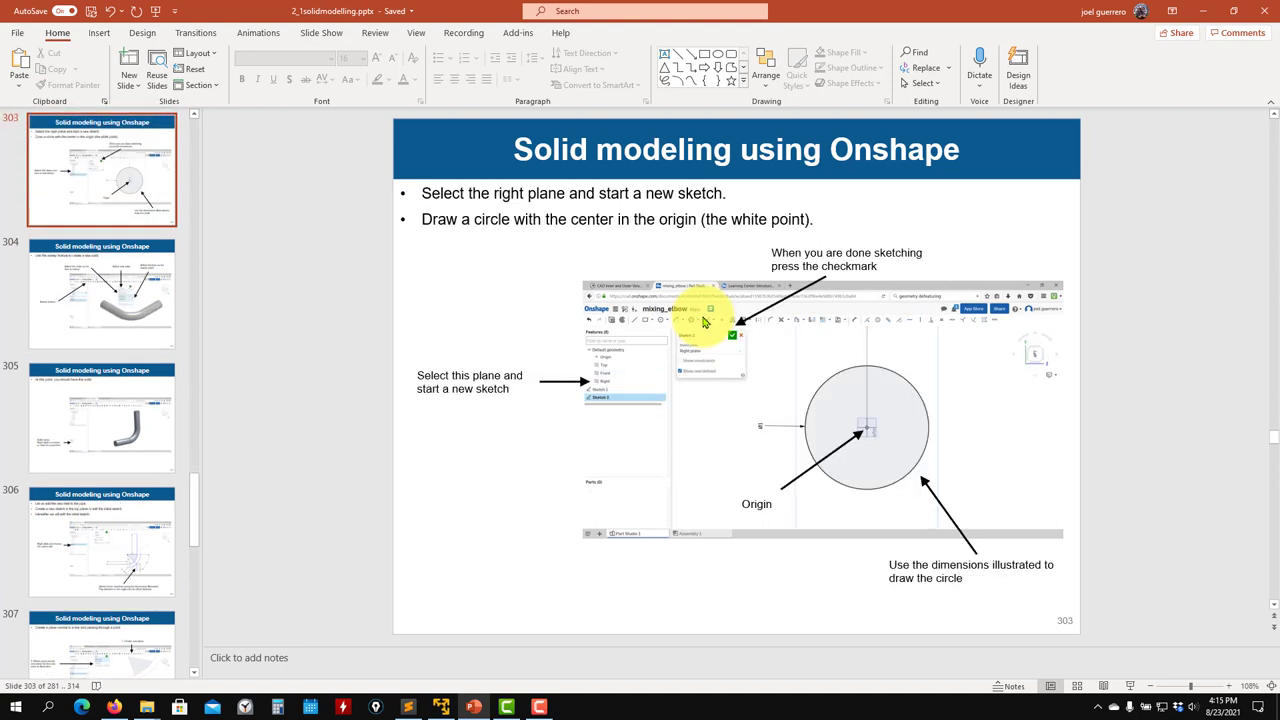
scroll(705, 340, "up", 1)
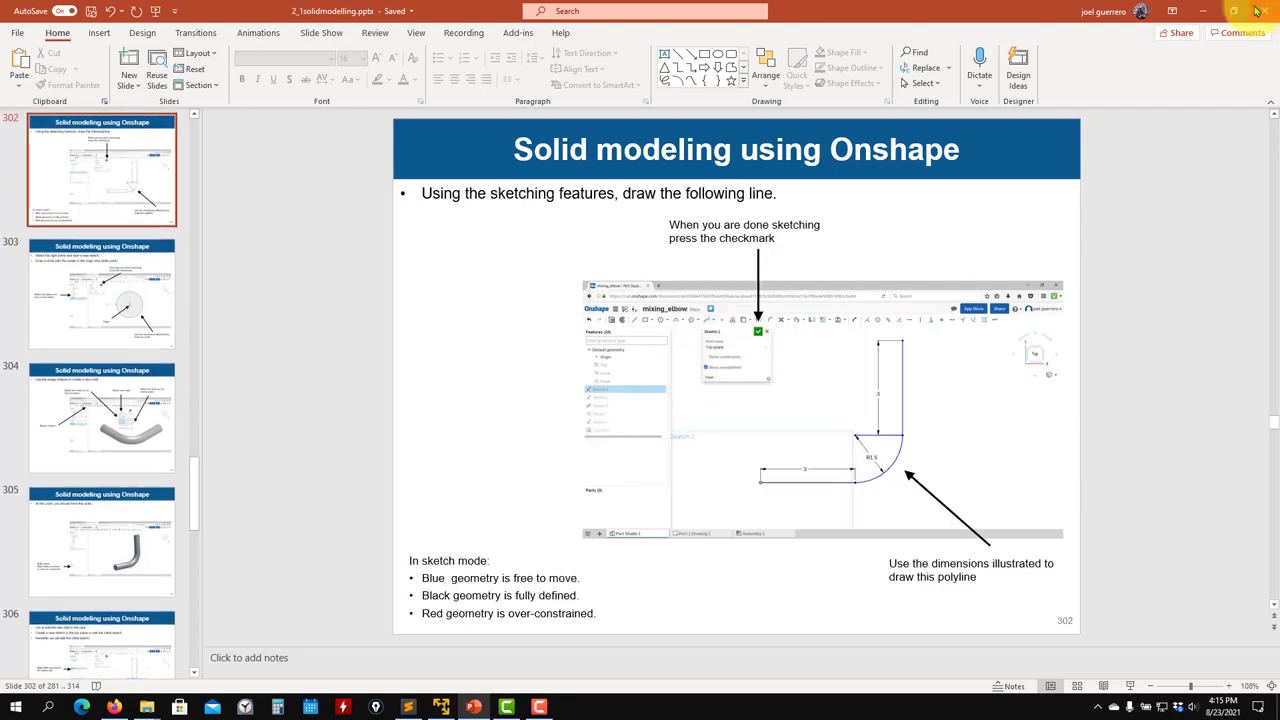
left_click(1203, 13)
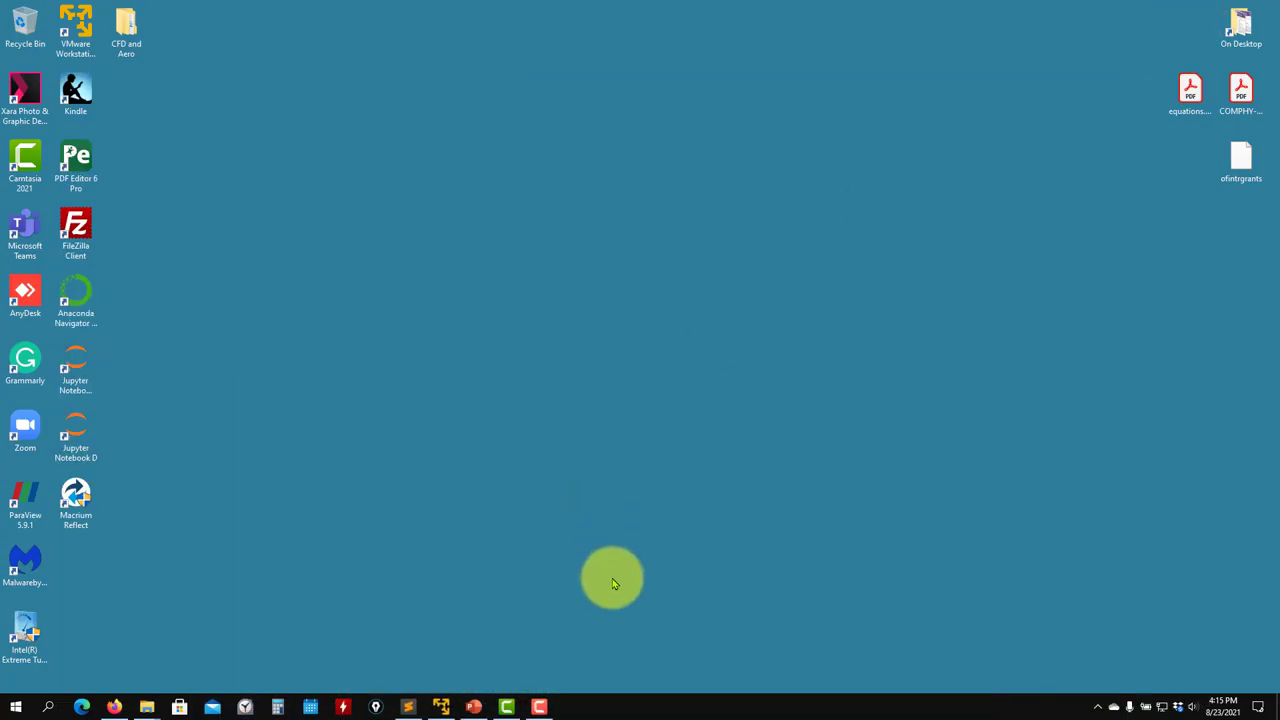
Open OF9/101CAD/CAD_drawings/mixing_elbow in Dolphin to view the drawing, then return to Firefox
left_click(441, 707)
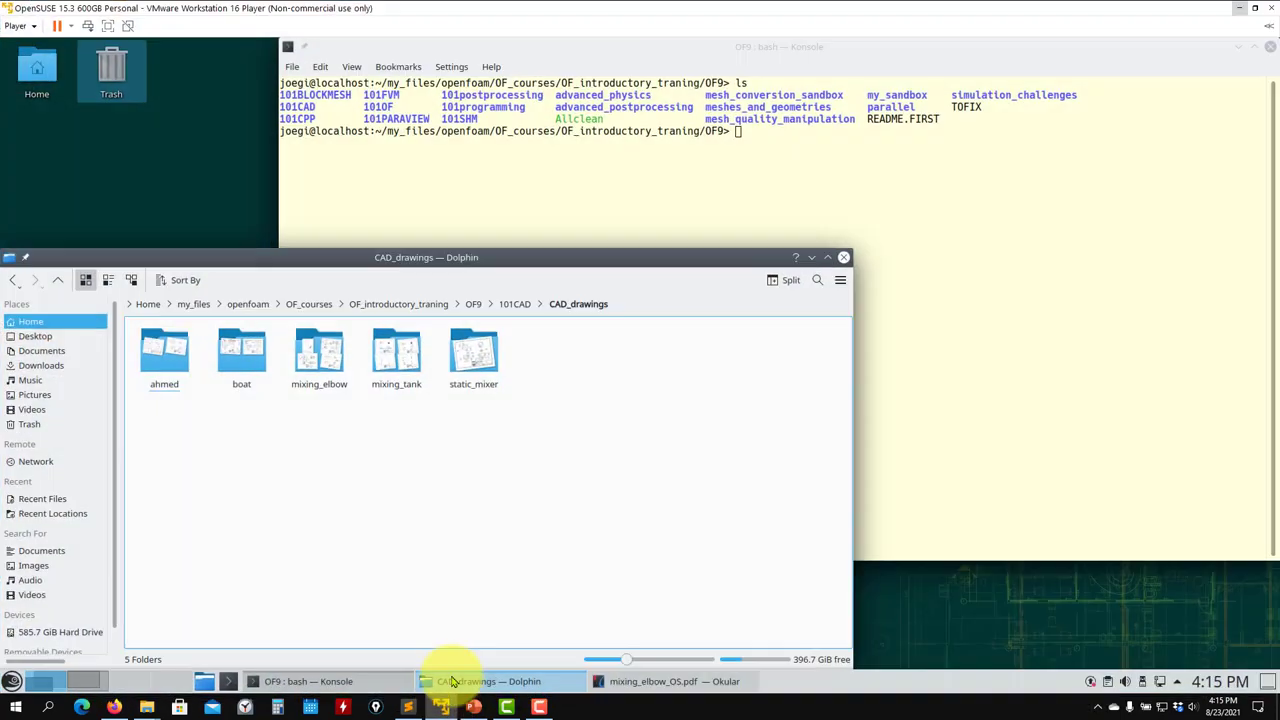
left_click(522, 306)
left_click(480, 306)
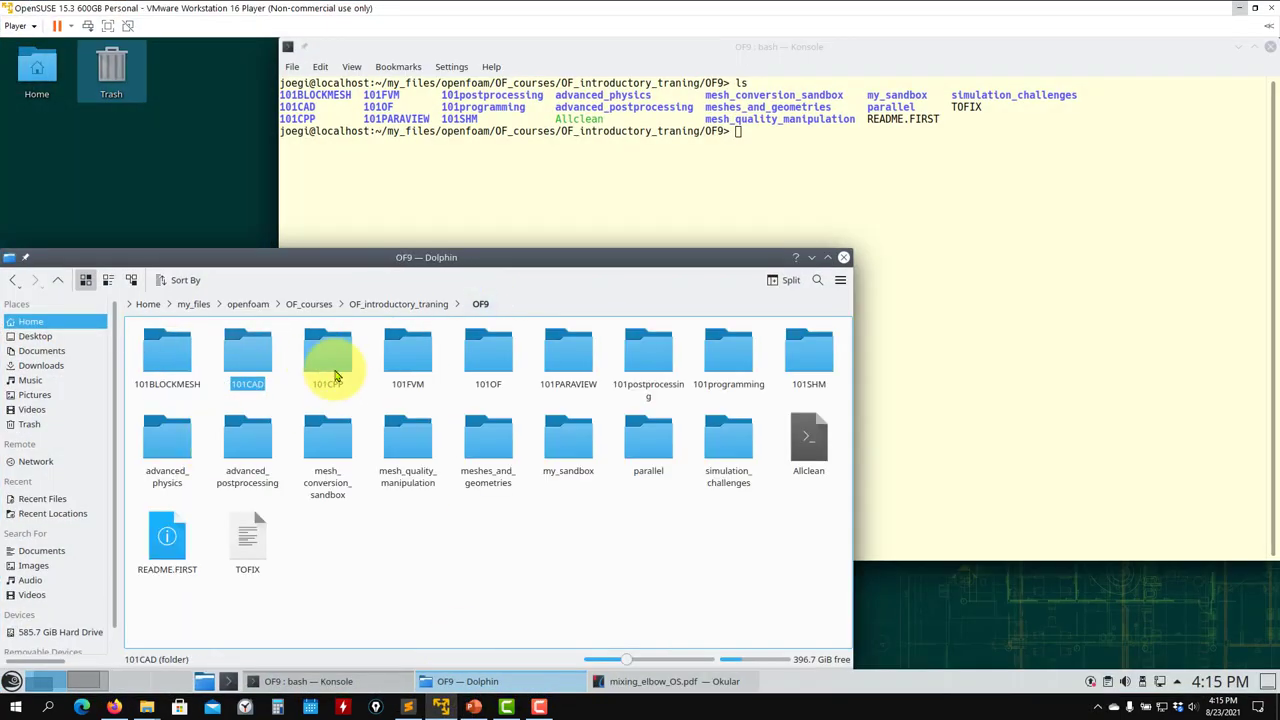
left_click(252, 383)
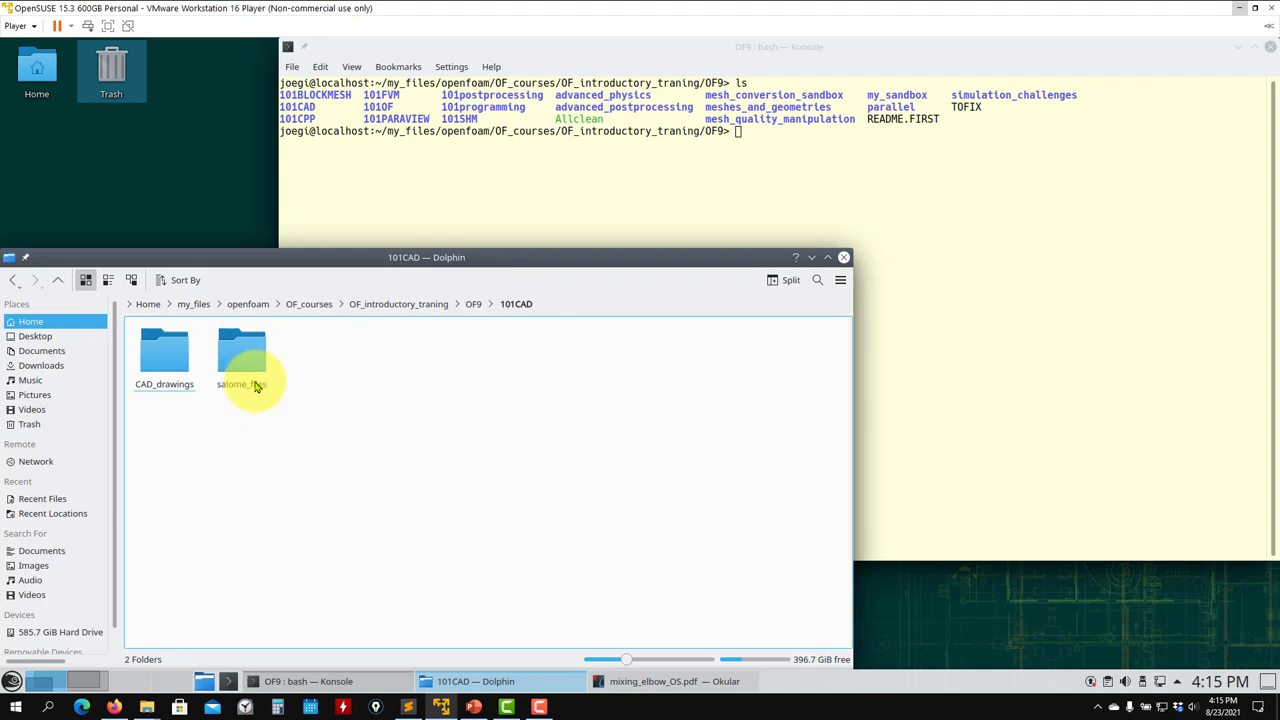
left_click(163, 355)
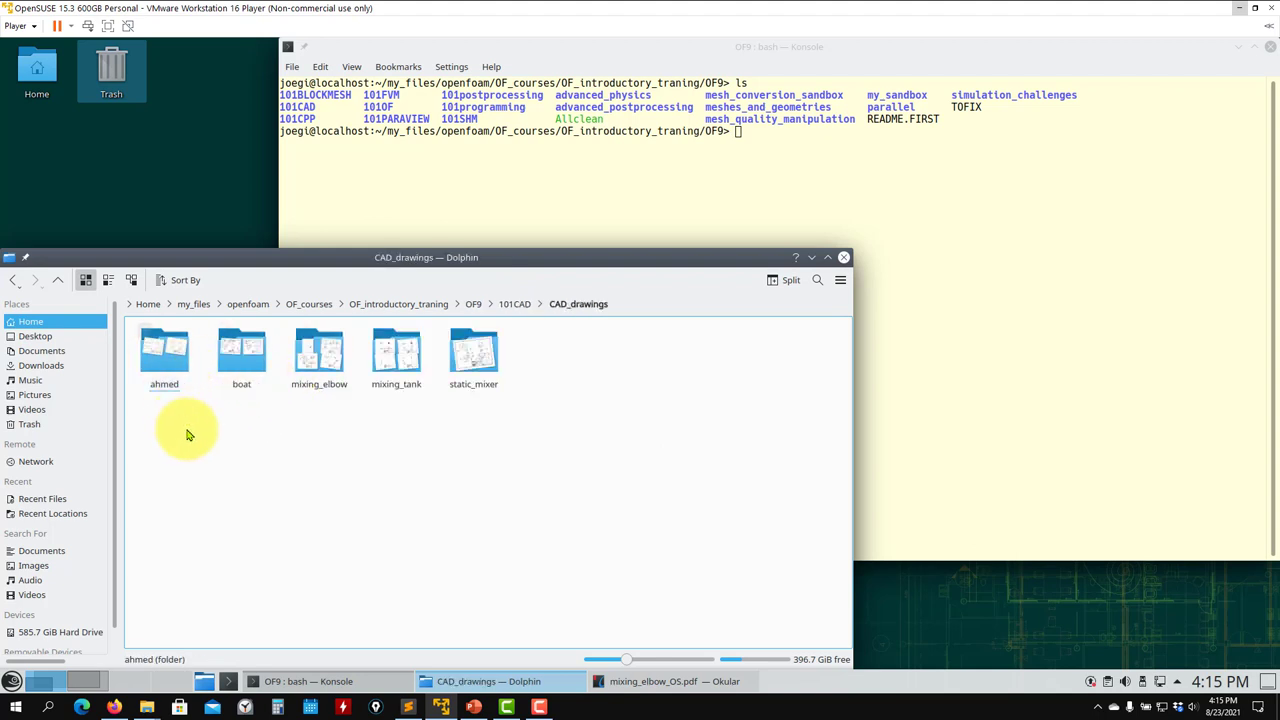
left_click(322, 365)
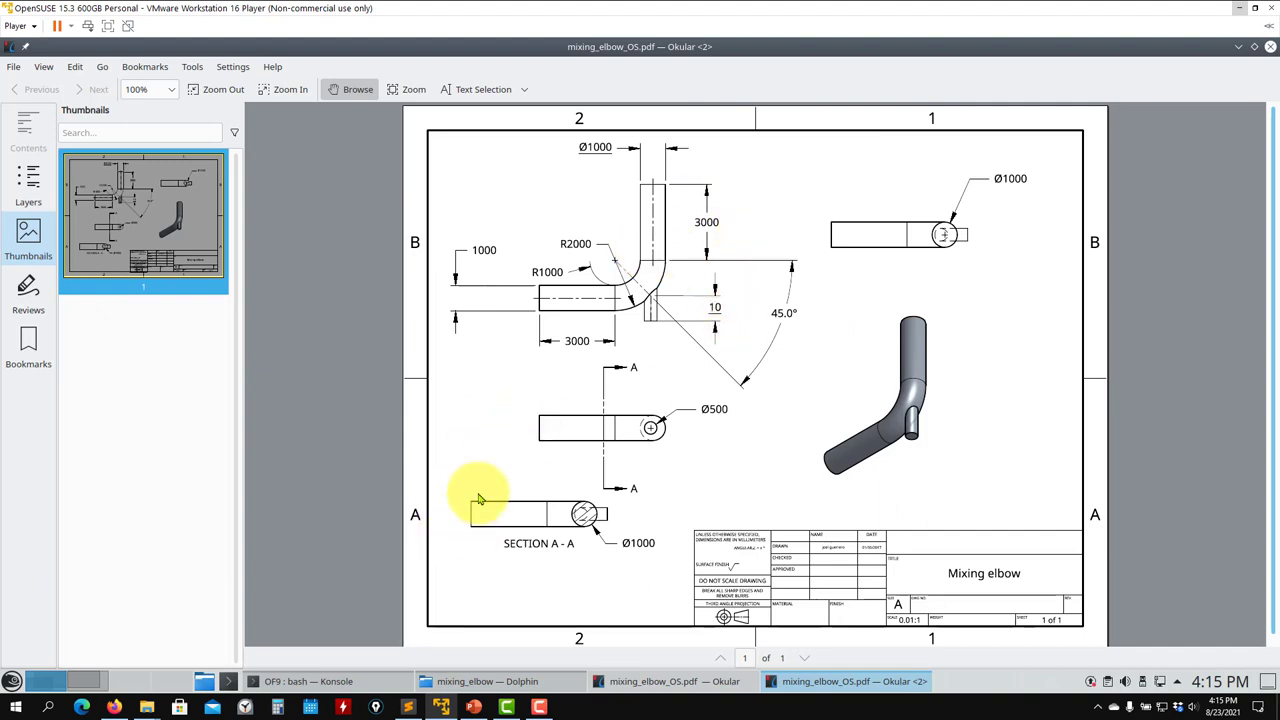
left_click(114, 707)
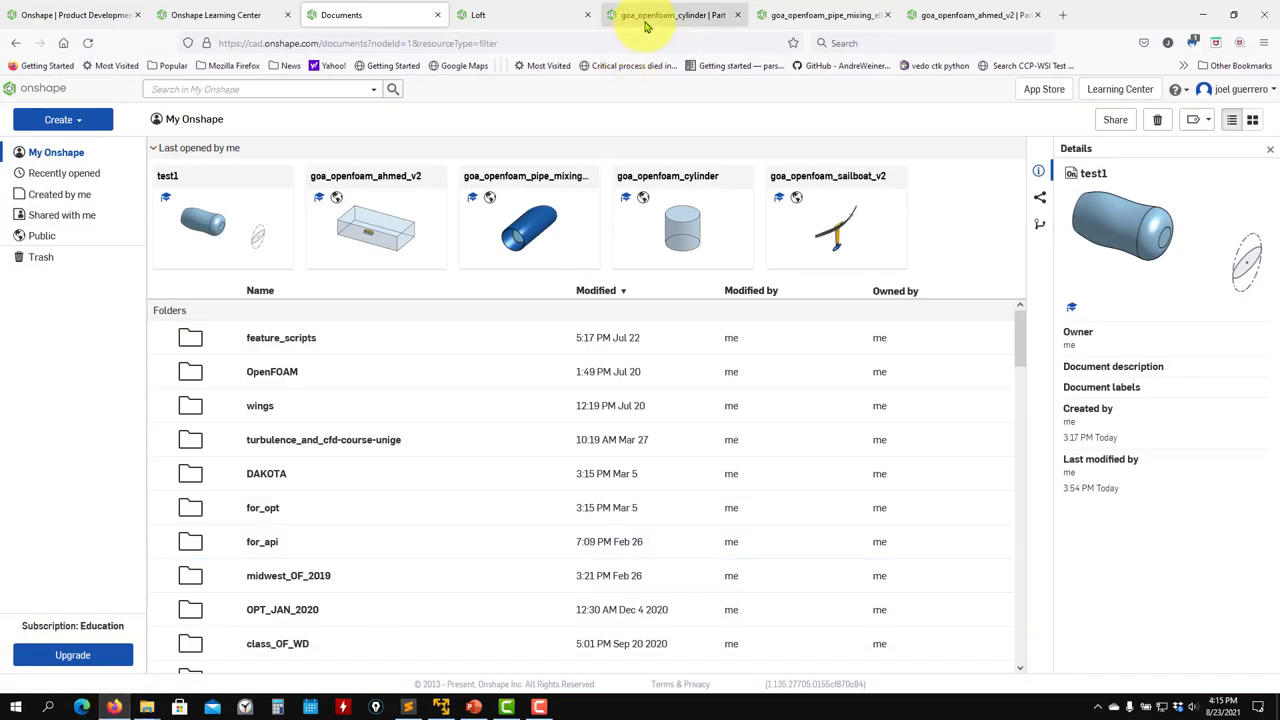
Open the goa_openfoam_pipe_mixing_elbow document, reload the timed-out session, and orbit the pipe
left_click(827, 17)
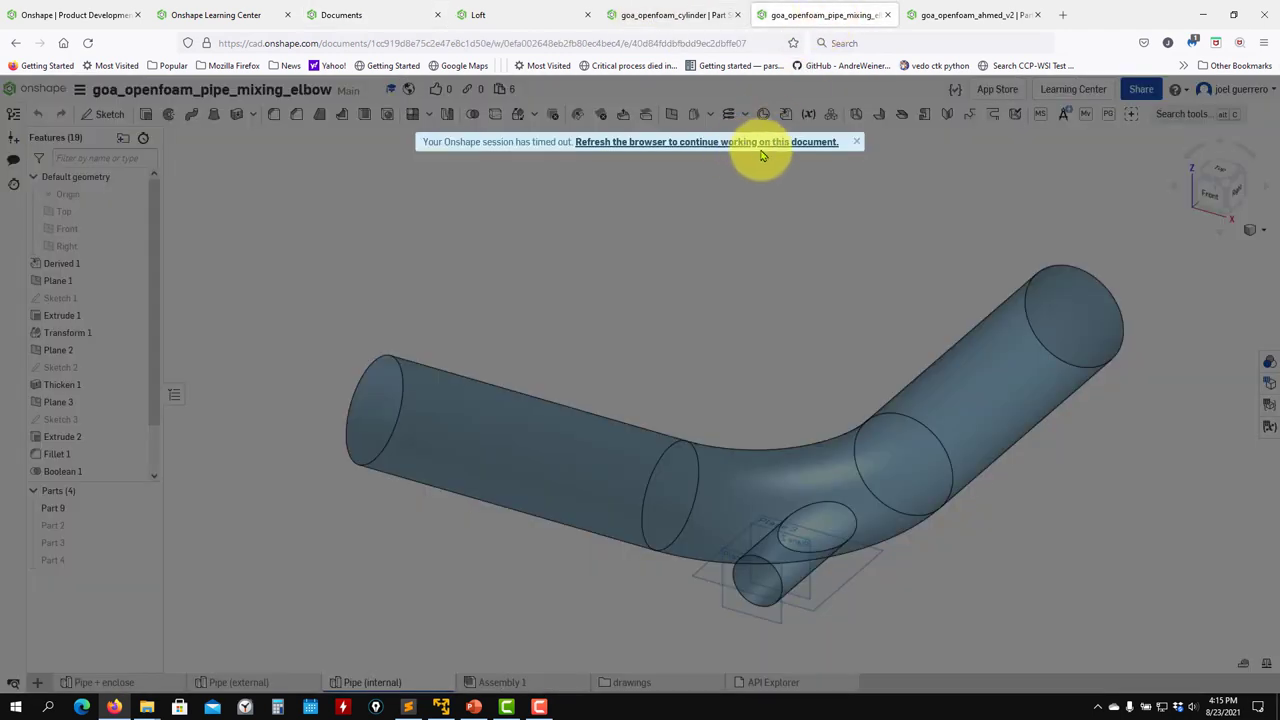
left_click(790, 145)
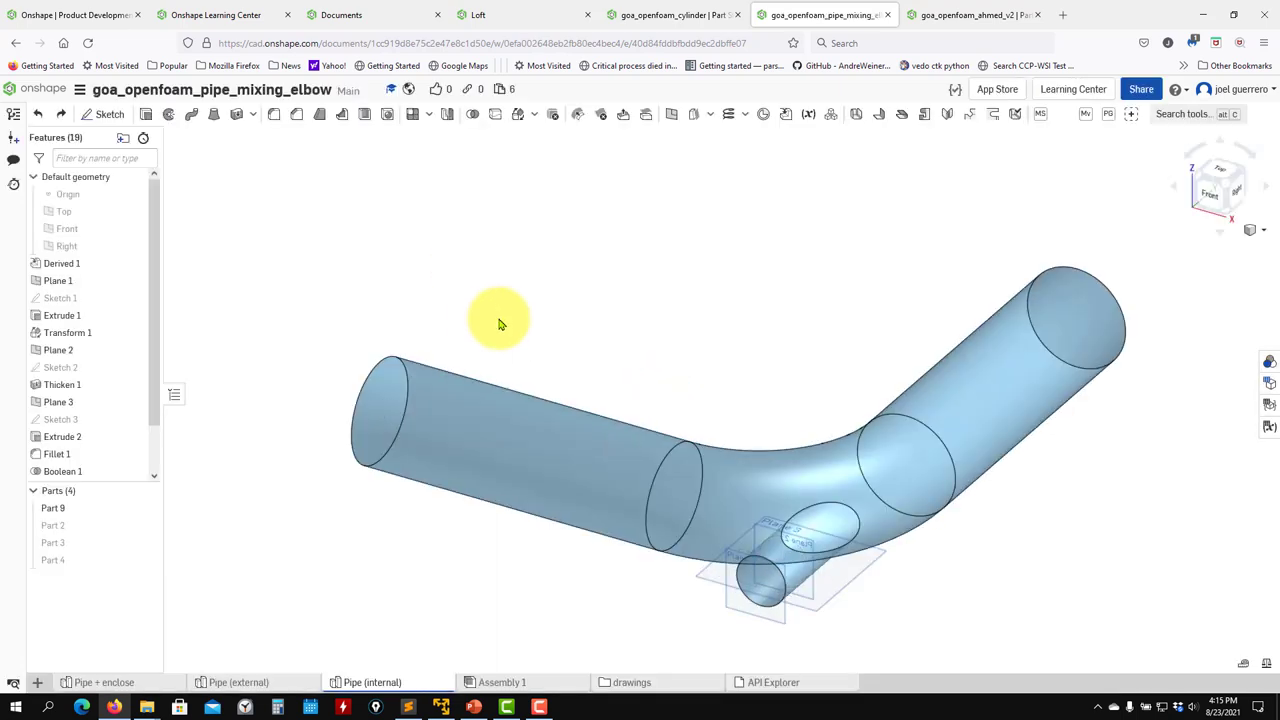
right_click_drag(500, 323, 457, 357)
scroll(491, 347, "up", 3)
scroll(463, 363, "down", 2)
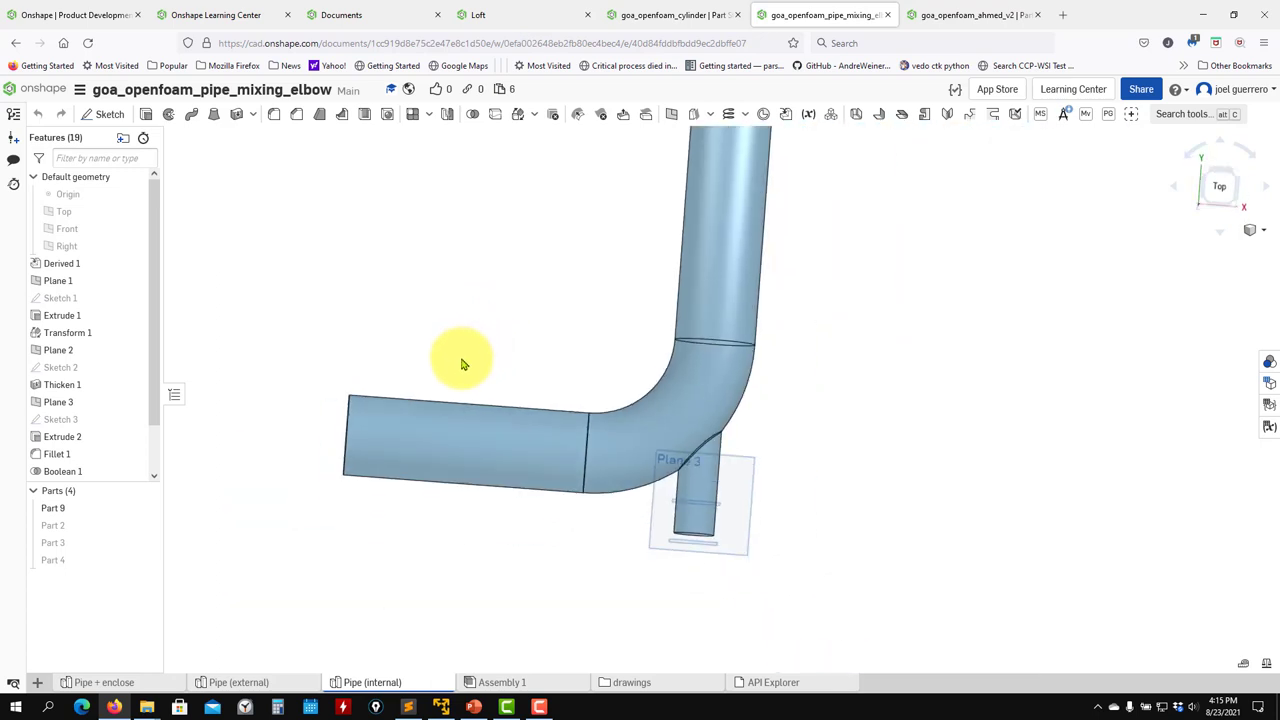
Inspect the pipe from the Top view and in 3-D, then switch to Pipe + enclose
left_click(1220, 195)
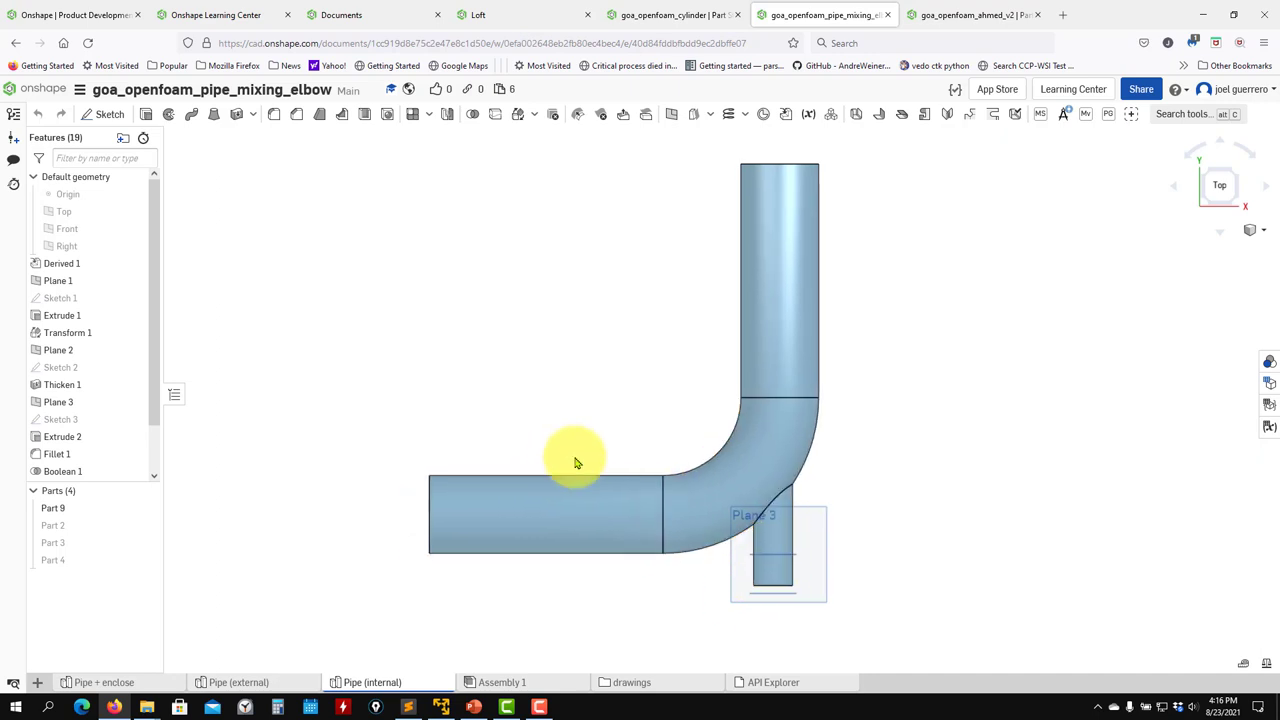
scroll(63, 340, "down", 1)
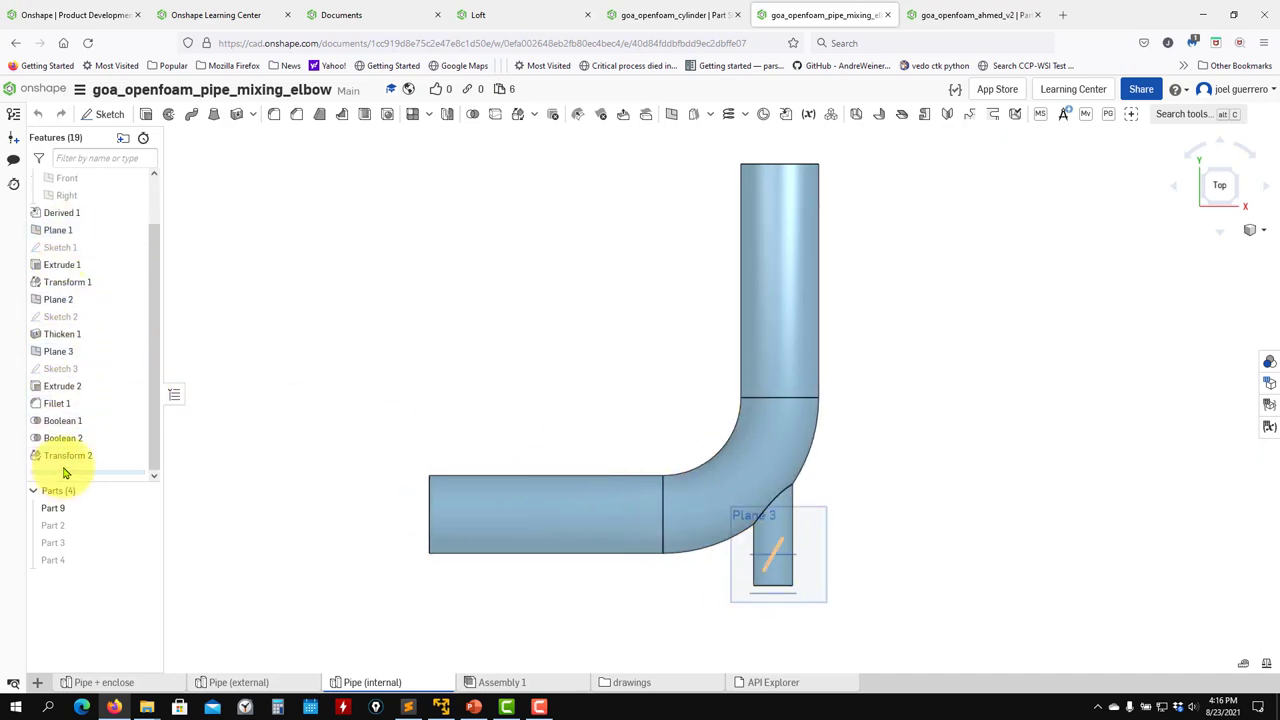
right_click_drag(403, 451, 410, 397)
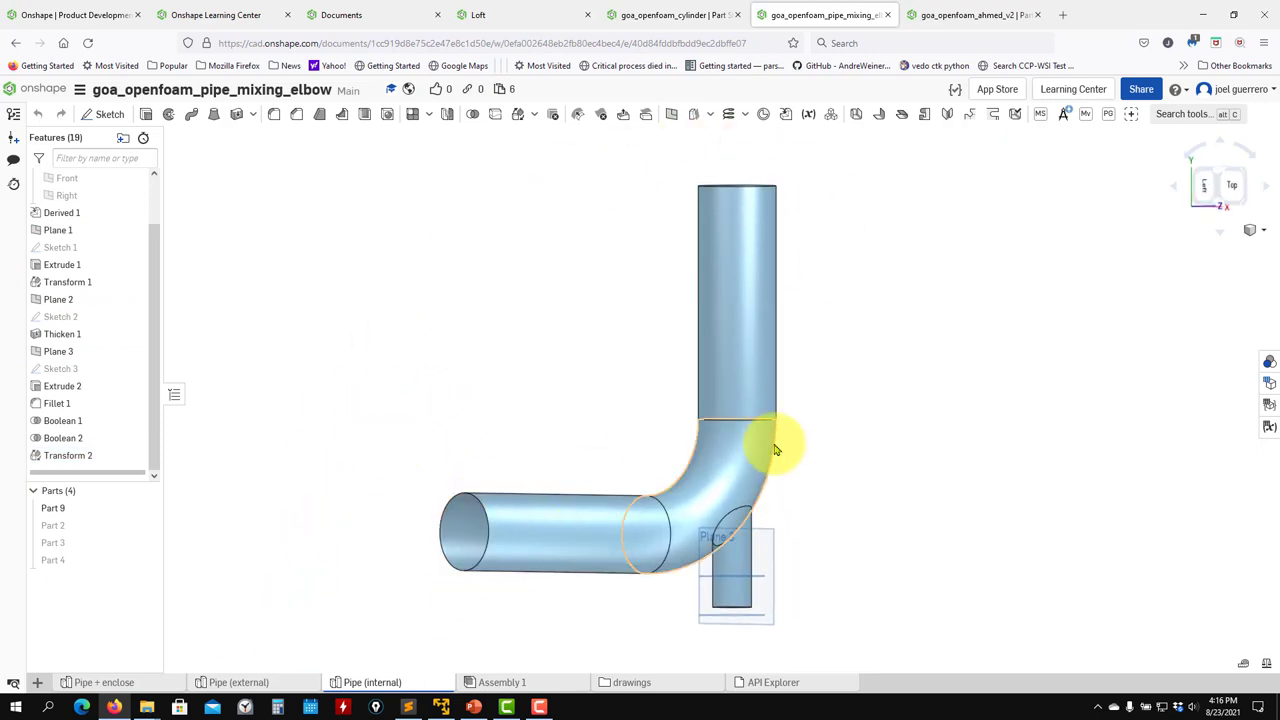
left_click(104, 682)
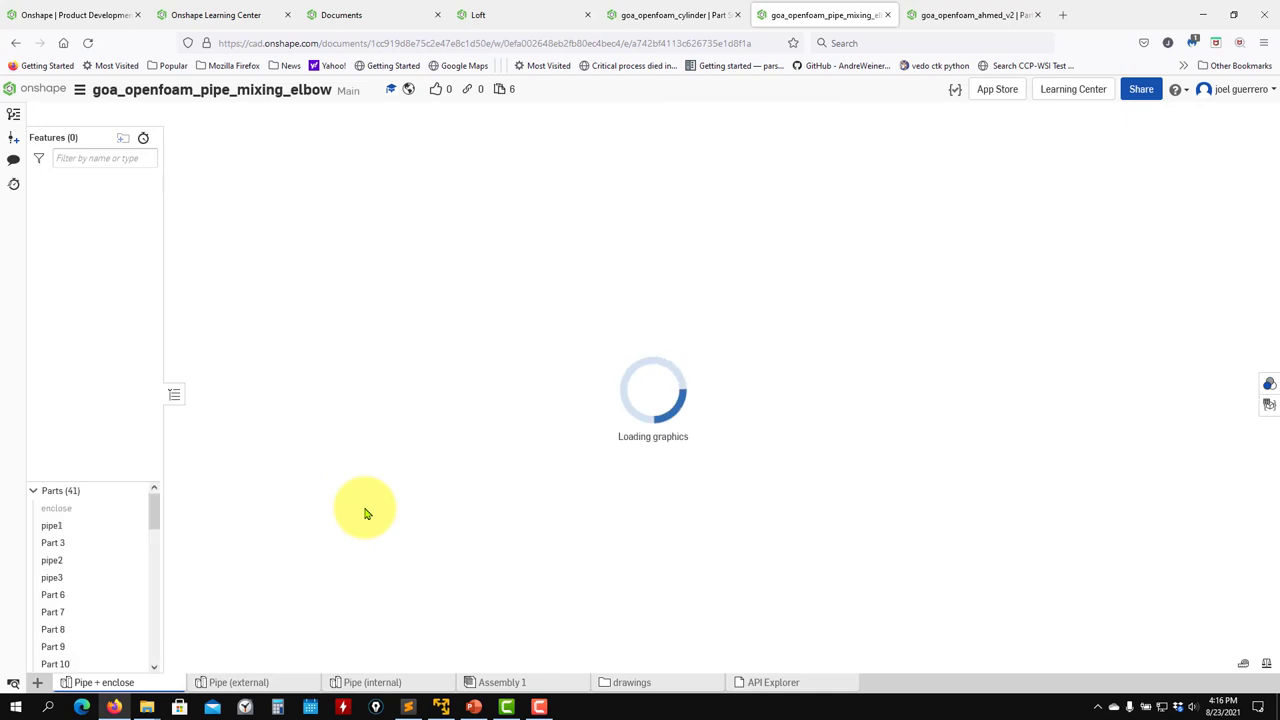
Orbit and zoom around the enclosed flanged pipe assembly from several angles
right_click_drag(383, 500, 900, 434)
scroll(957, 471, "up", 3)
scroll(1066, 471, "up", 2)
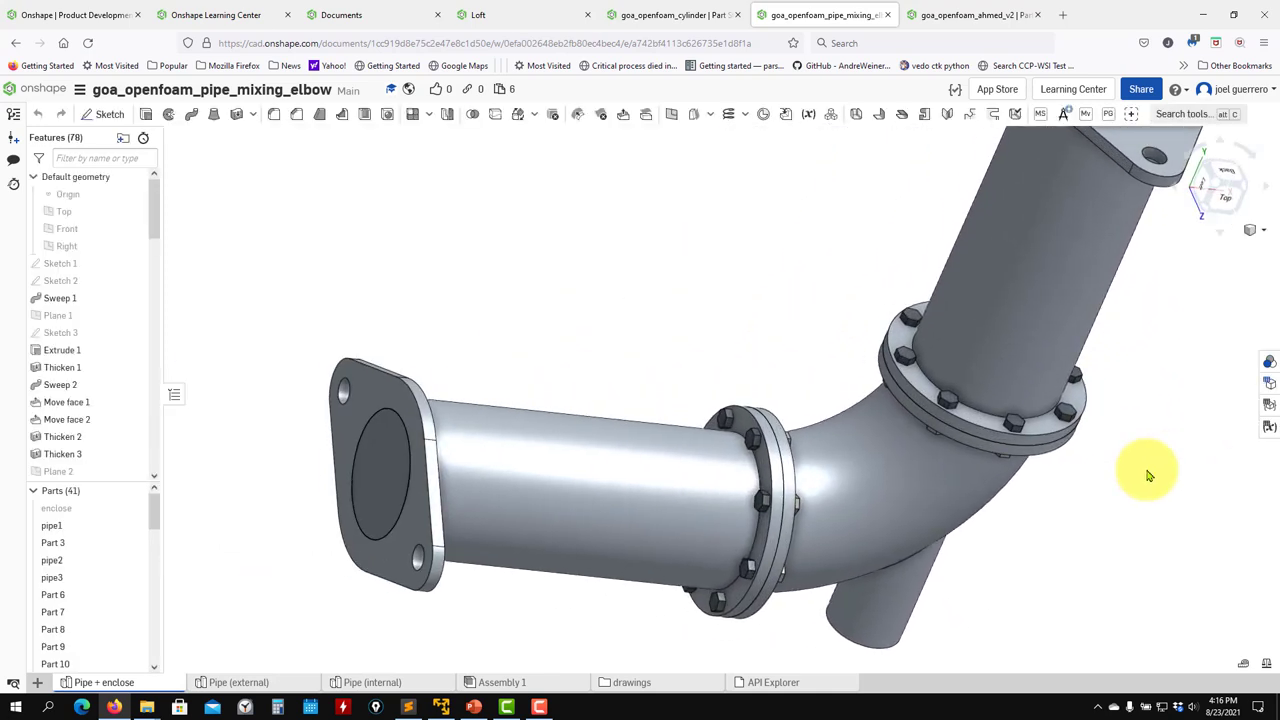
scroll(815, 450, "up", 2)
scroll(815, 450, "down", 5)
right_click_drag(817, 434, 541, 414)
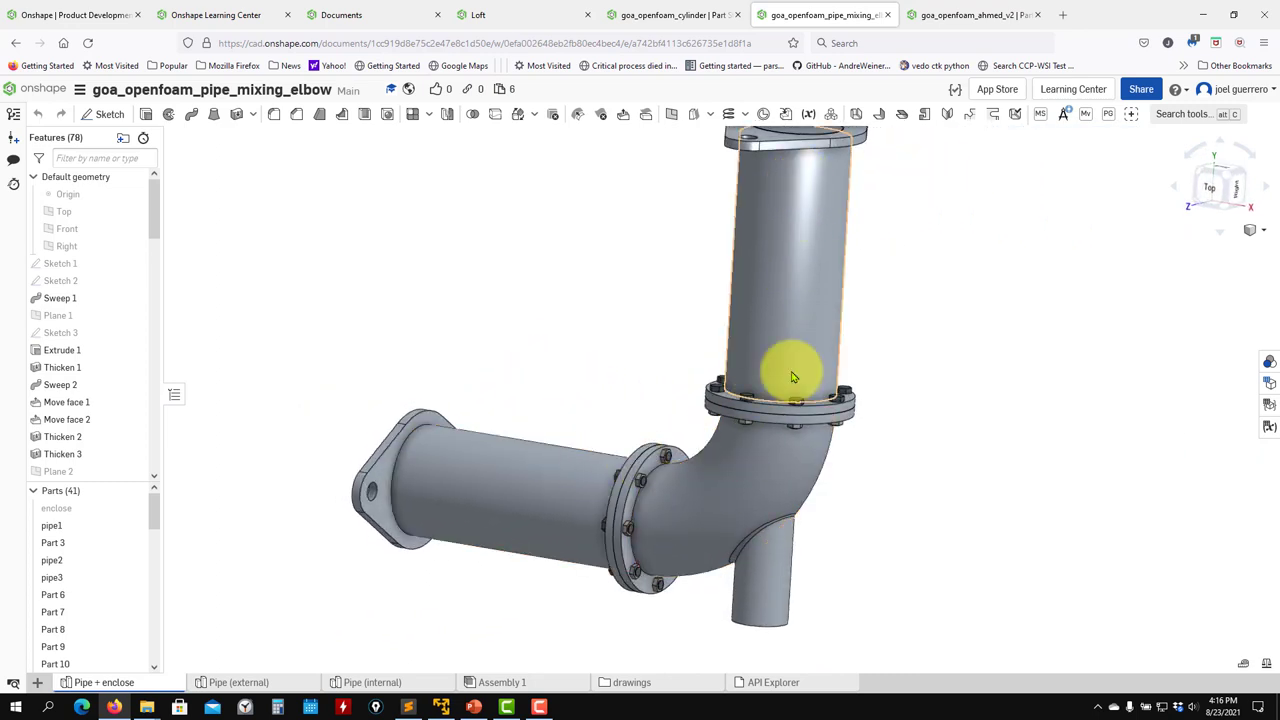
right_click_drag(636, 530, 782, 532)
scroll(634, 486, "down", 3)
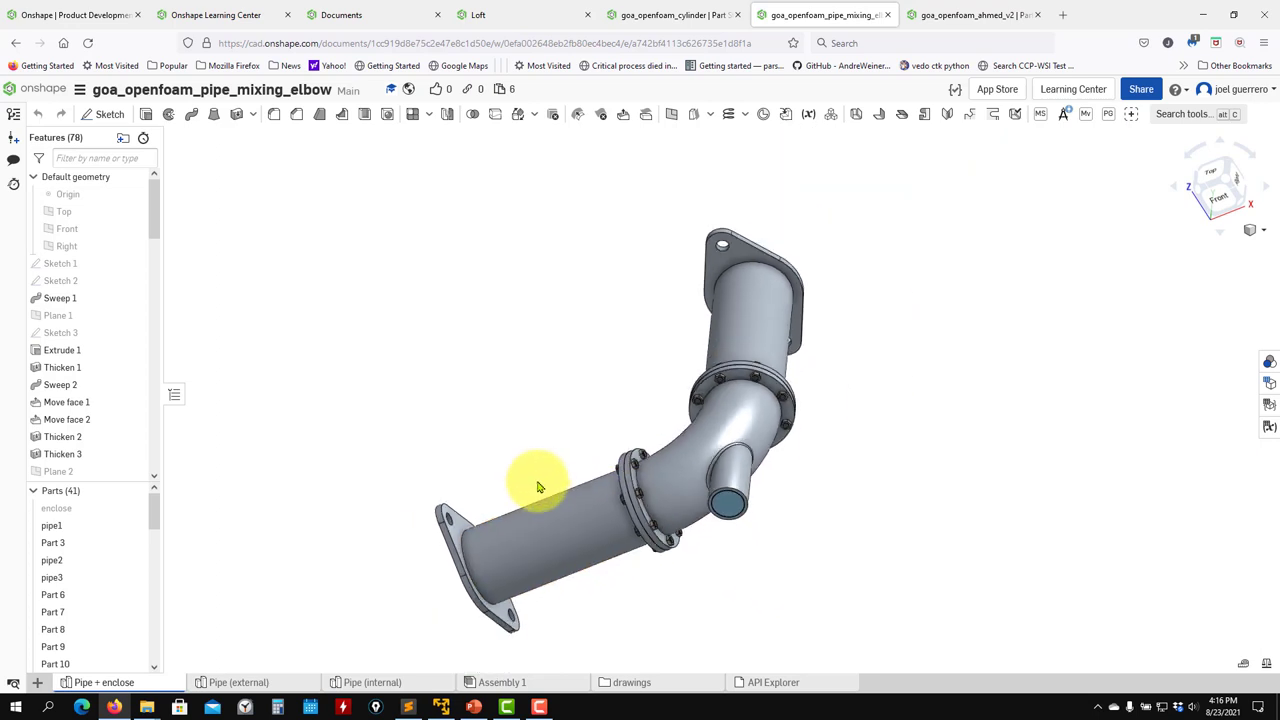
scroll(660, 490, "down", 2)
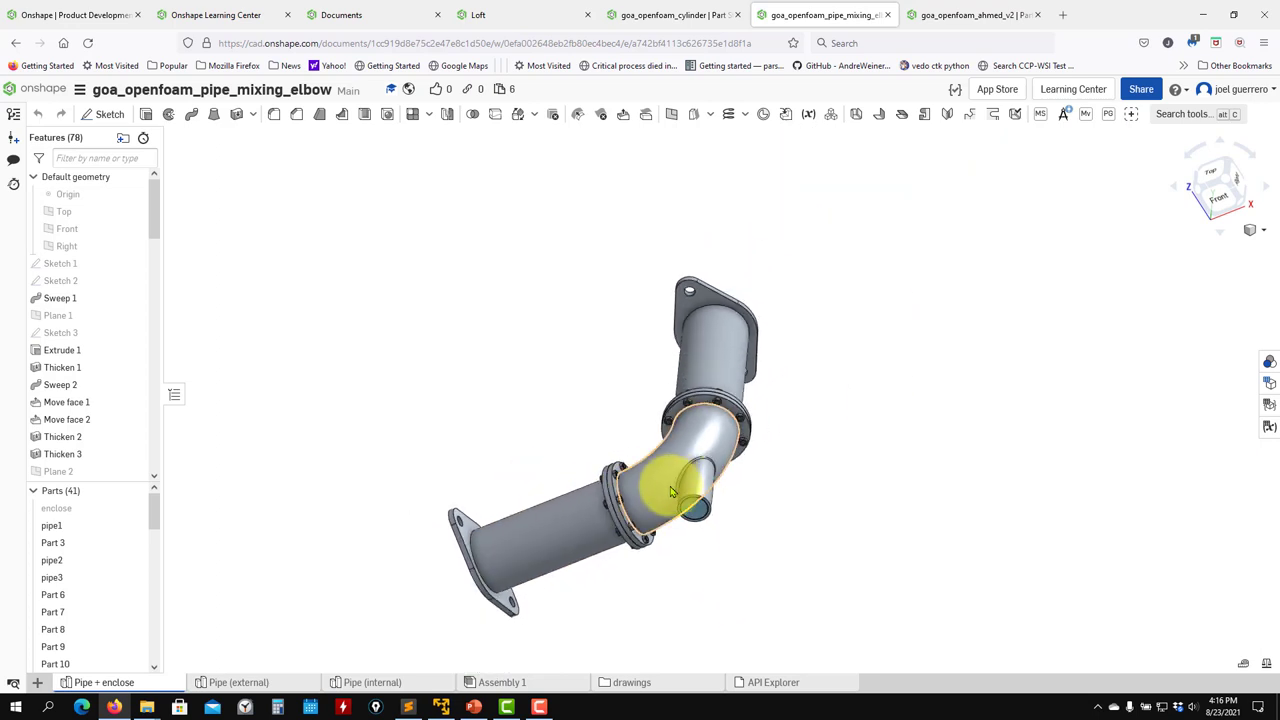
Zoom in on the pipe flange, then open the Pipe (internal) part studio
right_click_drag(672, 491, 686, 434)
scroll(712, 493, "up", 3)
scroll(686, 434, "down", 2)
scroll(586, 486, "down", 1)
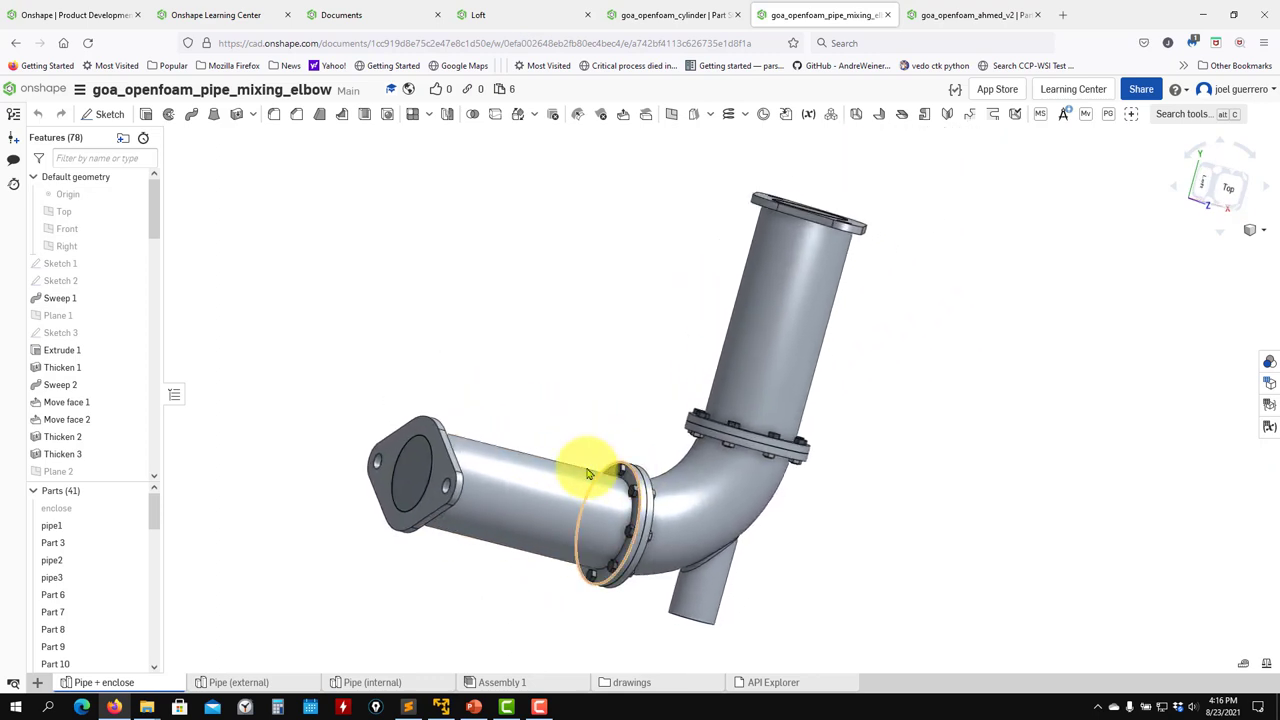
right_click_drag(588, 474, 508, 463)
scroll(657, 514, "up", 4)
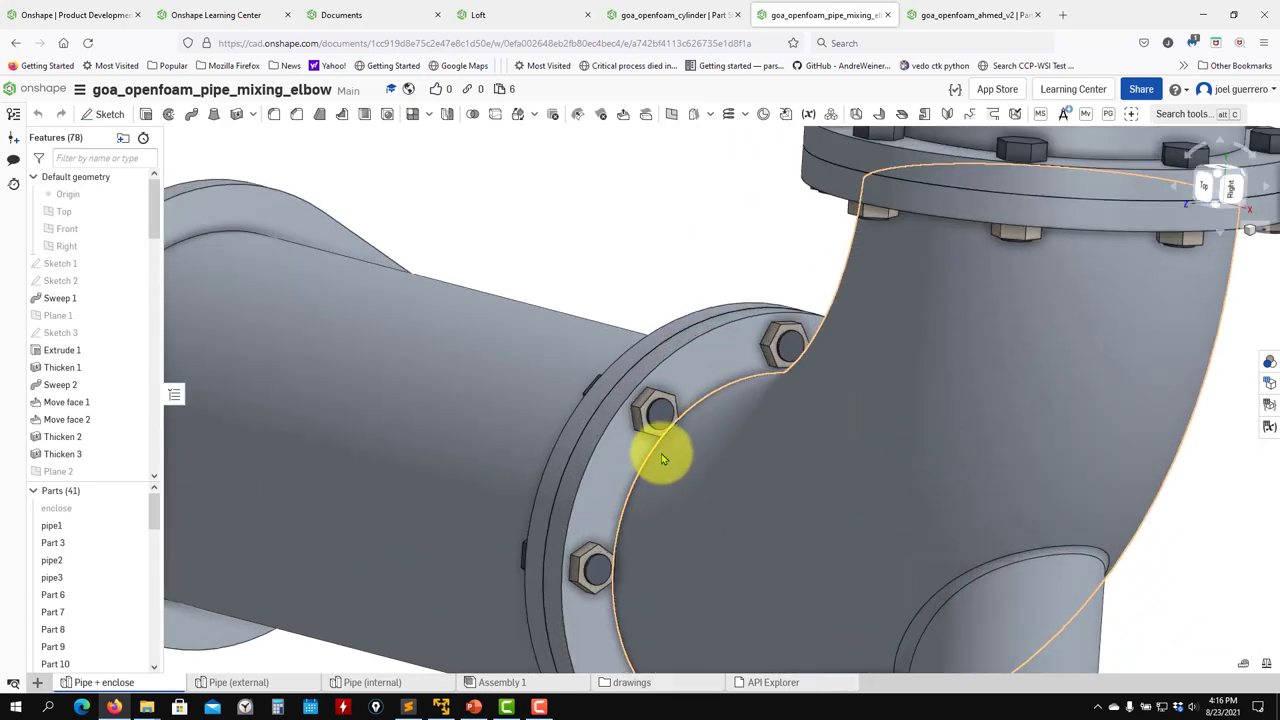
scroll(660, 450, "up", 2)
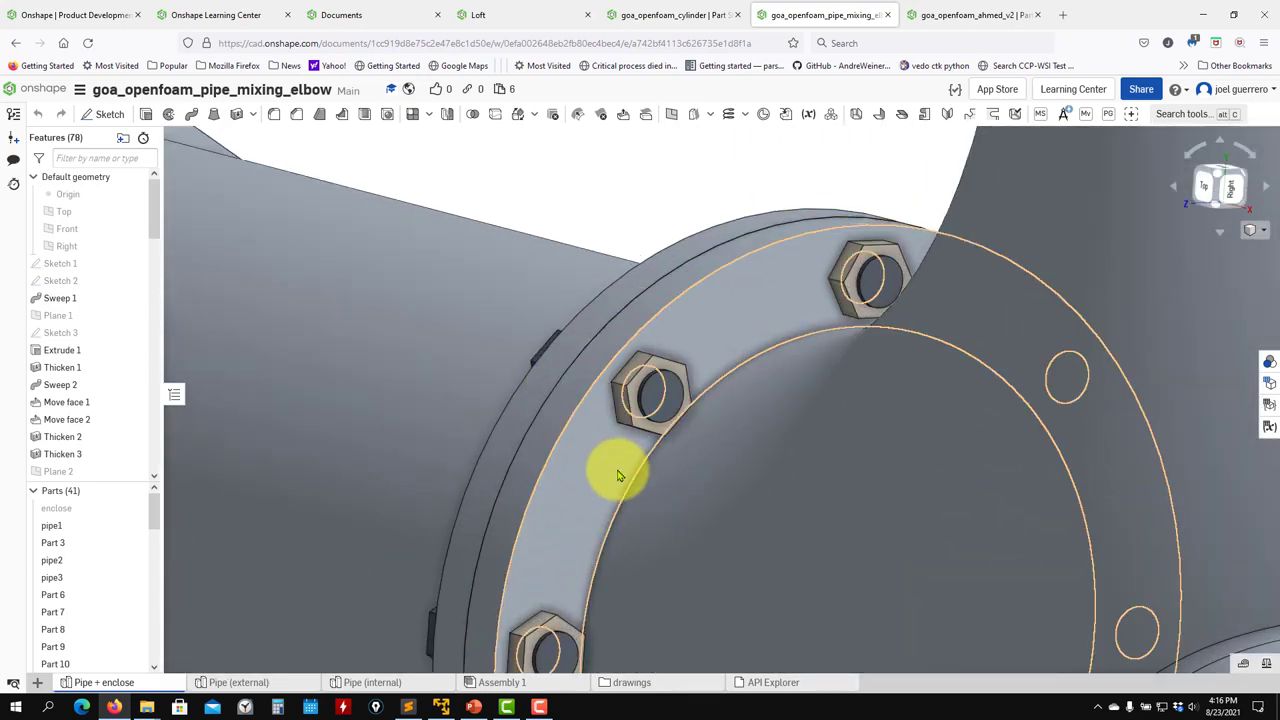
scroll(618, 476, "down", 5)
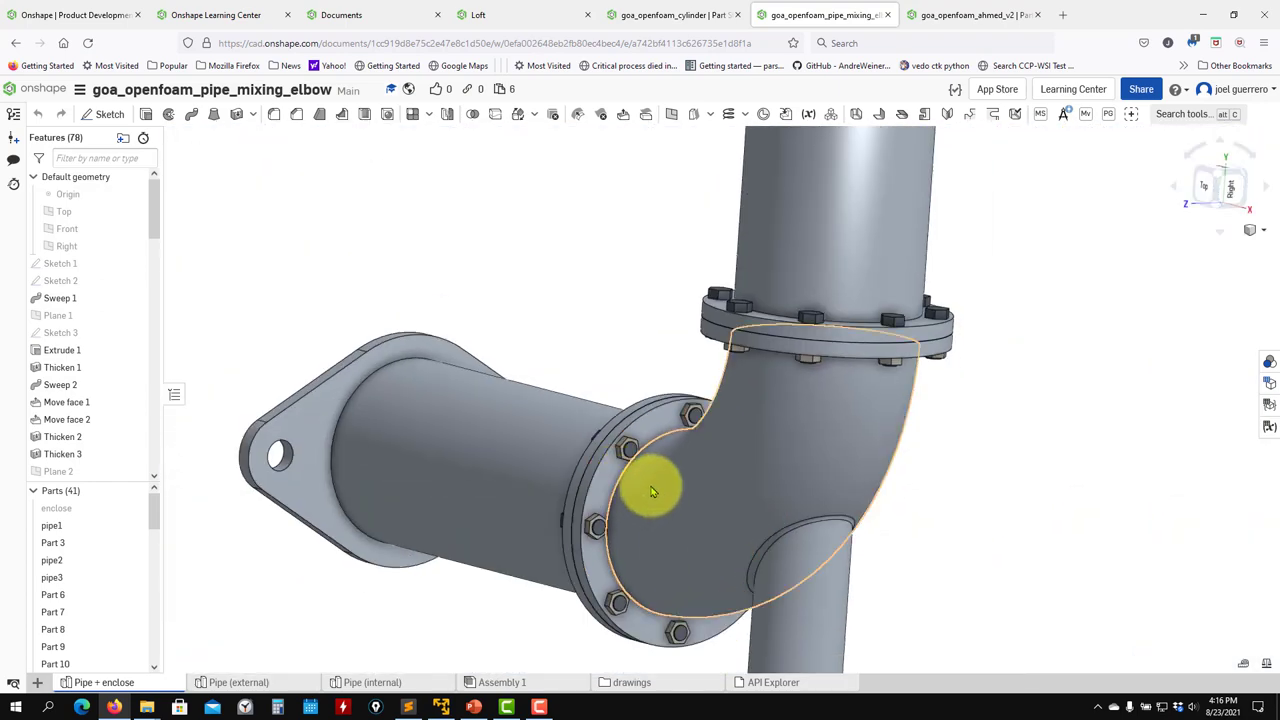
scroll(651, 491, "down", 3)
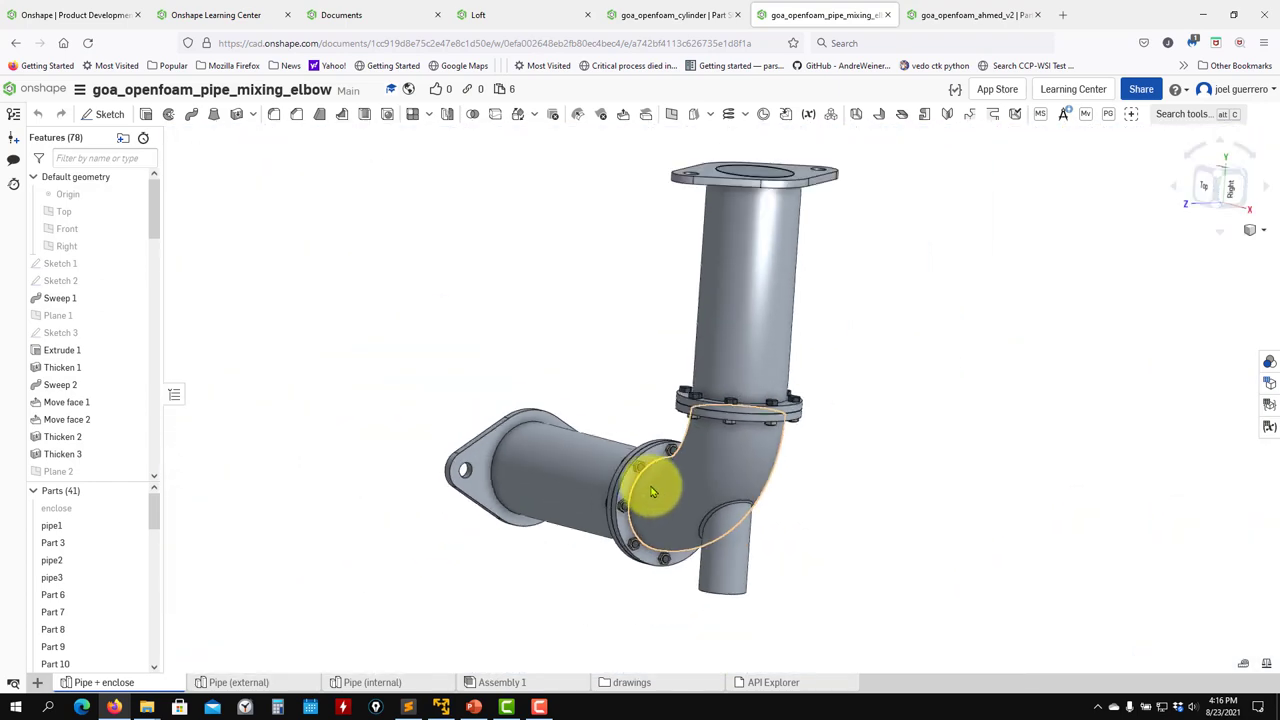
left_click(370, 682)
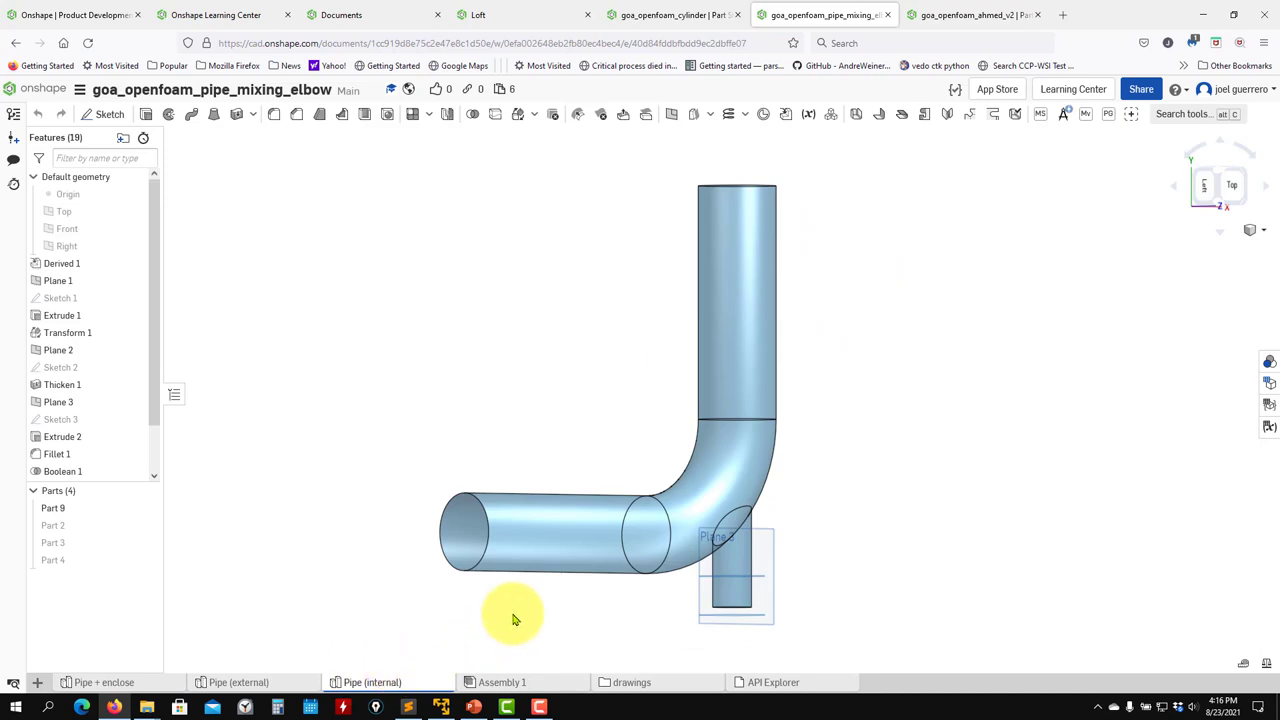
Create a new Onshape document named mixingelboxtest1 from the Documents page
left_click(323, 14)
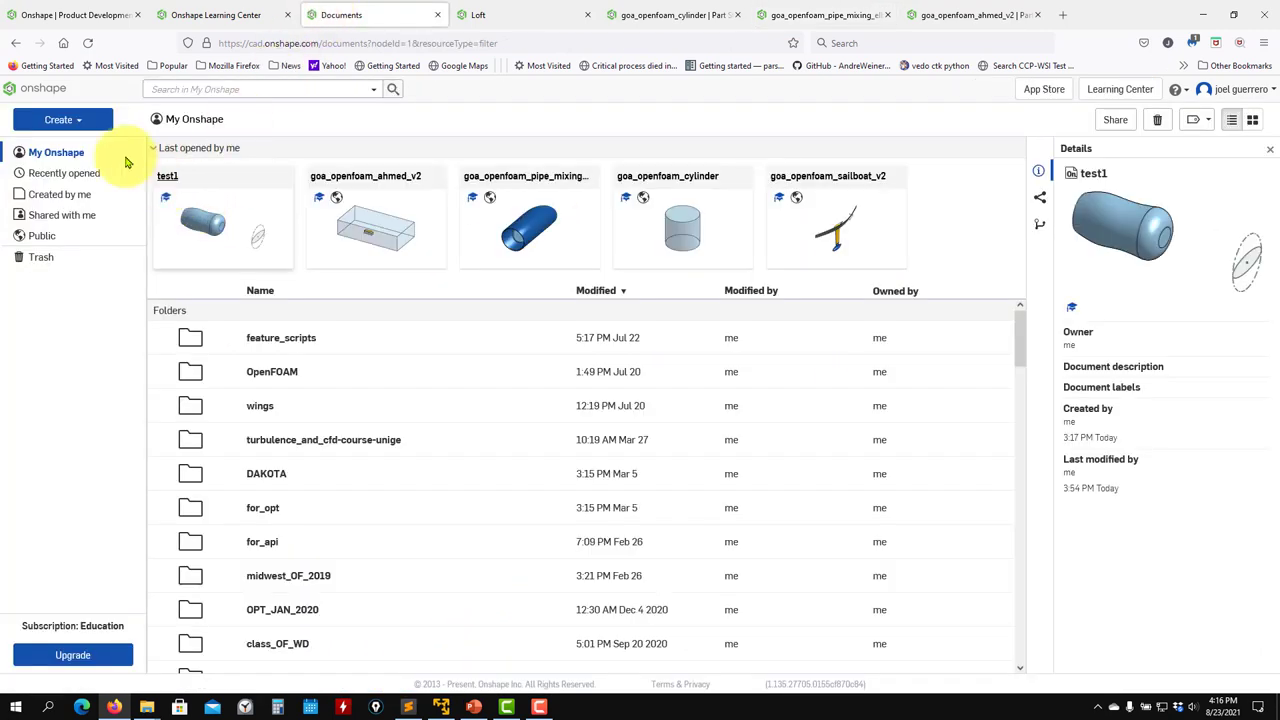
left_click(66, 120)
left_click(62, 146)
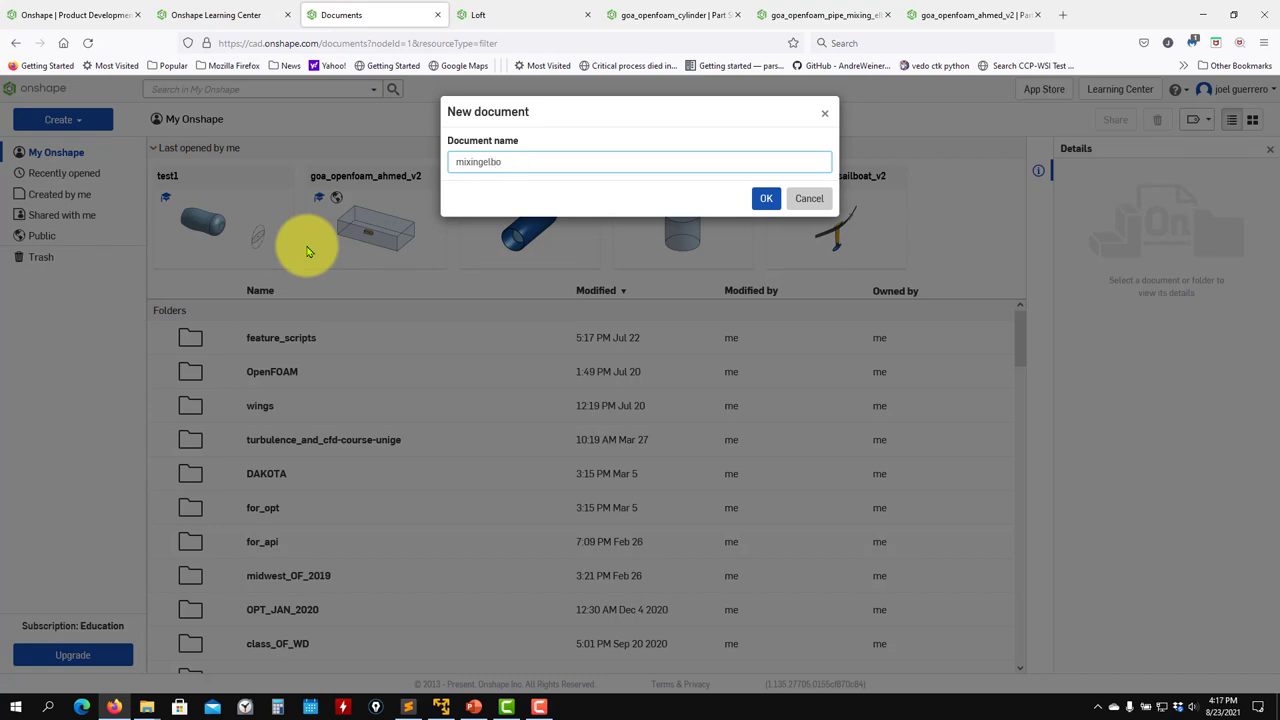
key("Return")
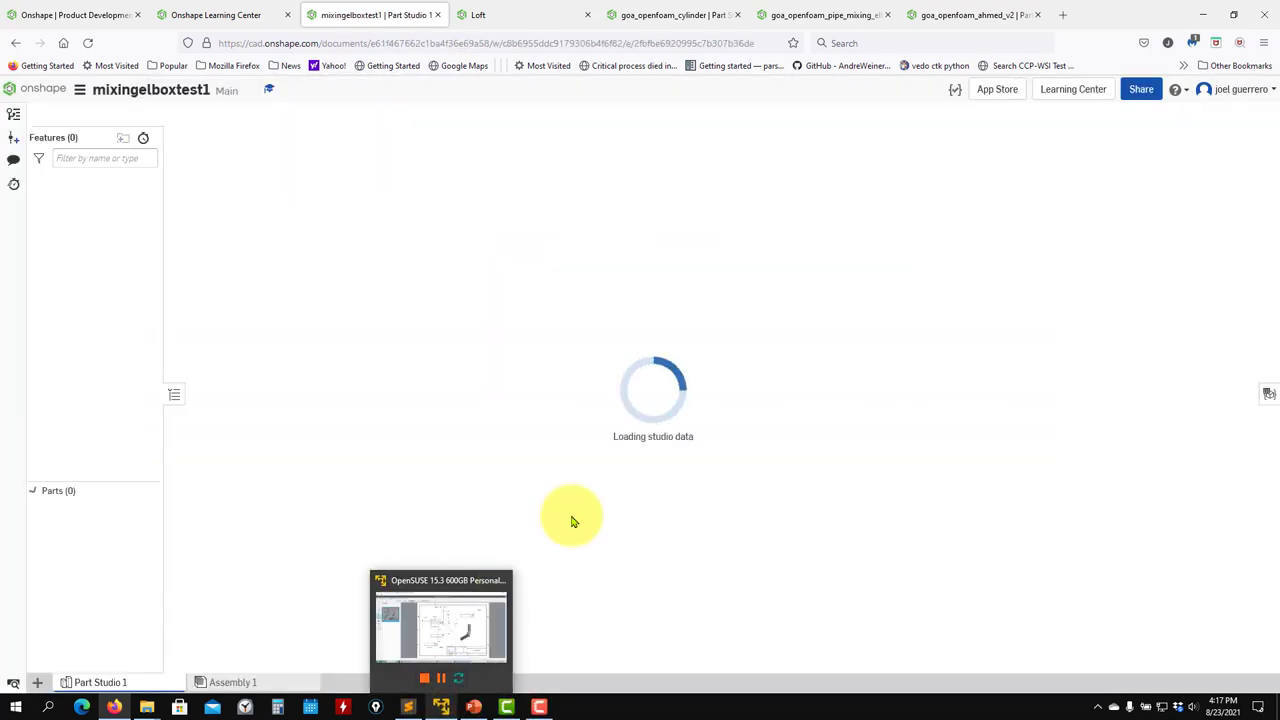
left_click(441, 707)
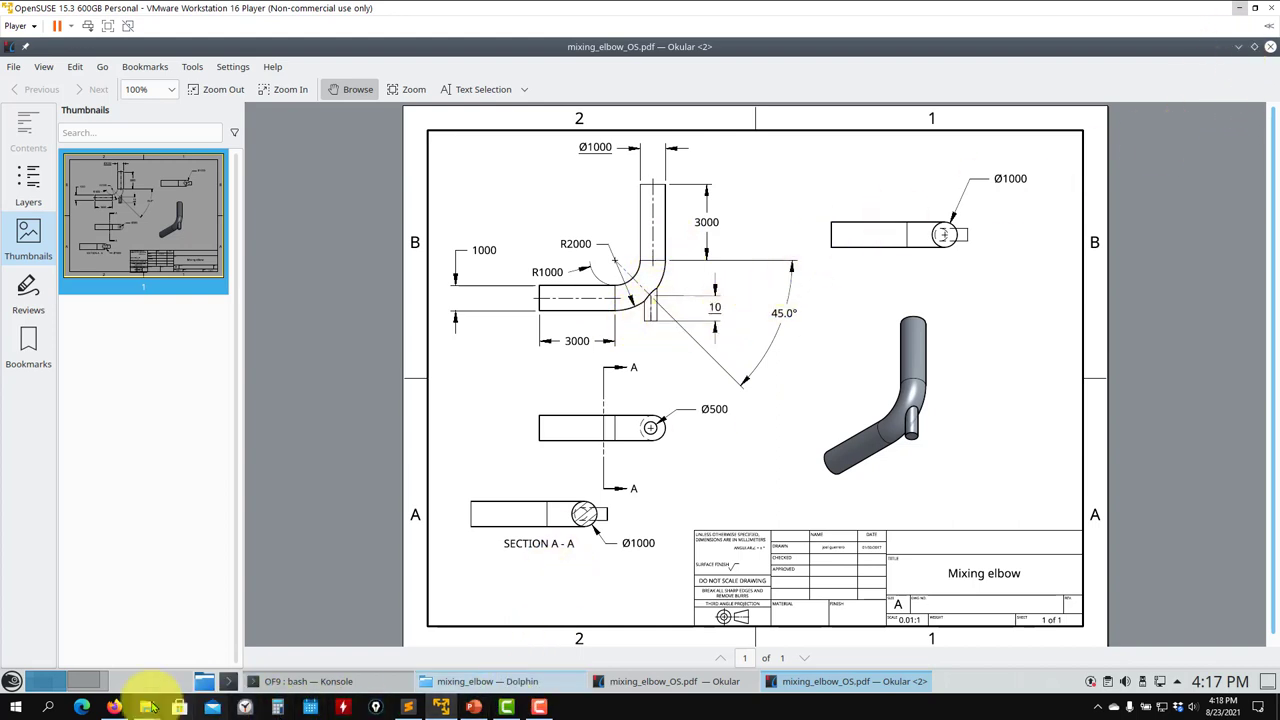
left_click(114, 706)
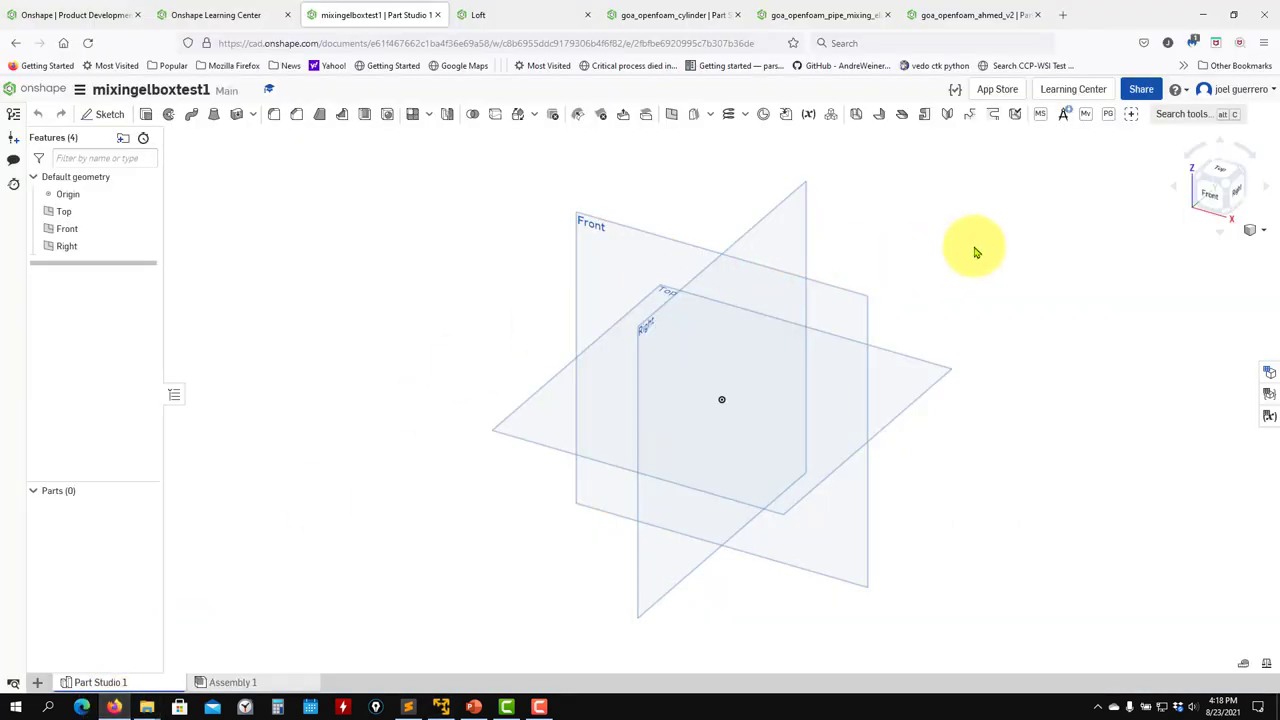
Switch to the Top view and start a new sketch on the Top plane
right_click_drag(797, 236, 805, 330)
left_click(1220, 192)
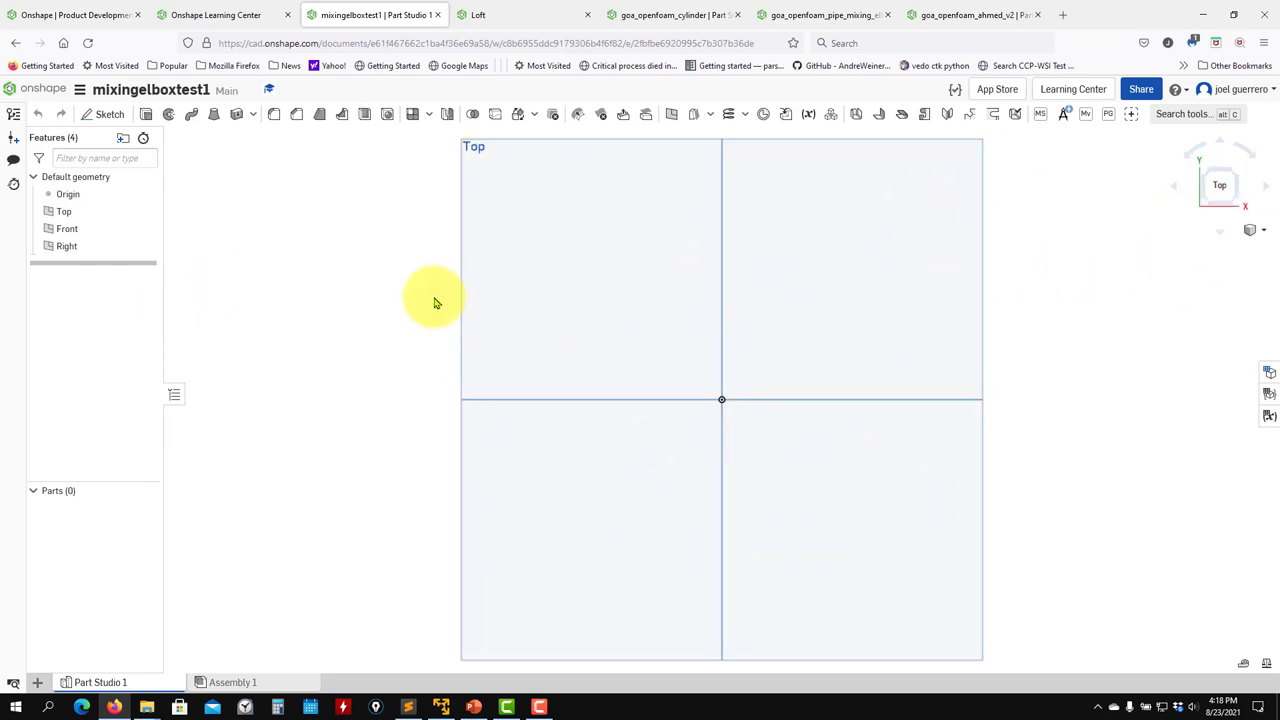
left_click(540, 229)
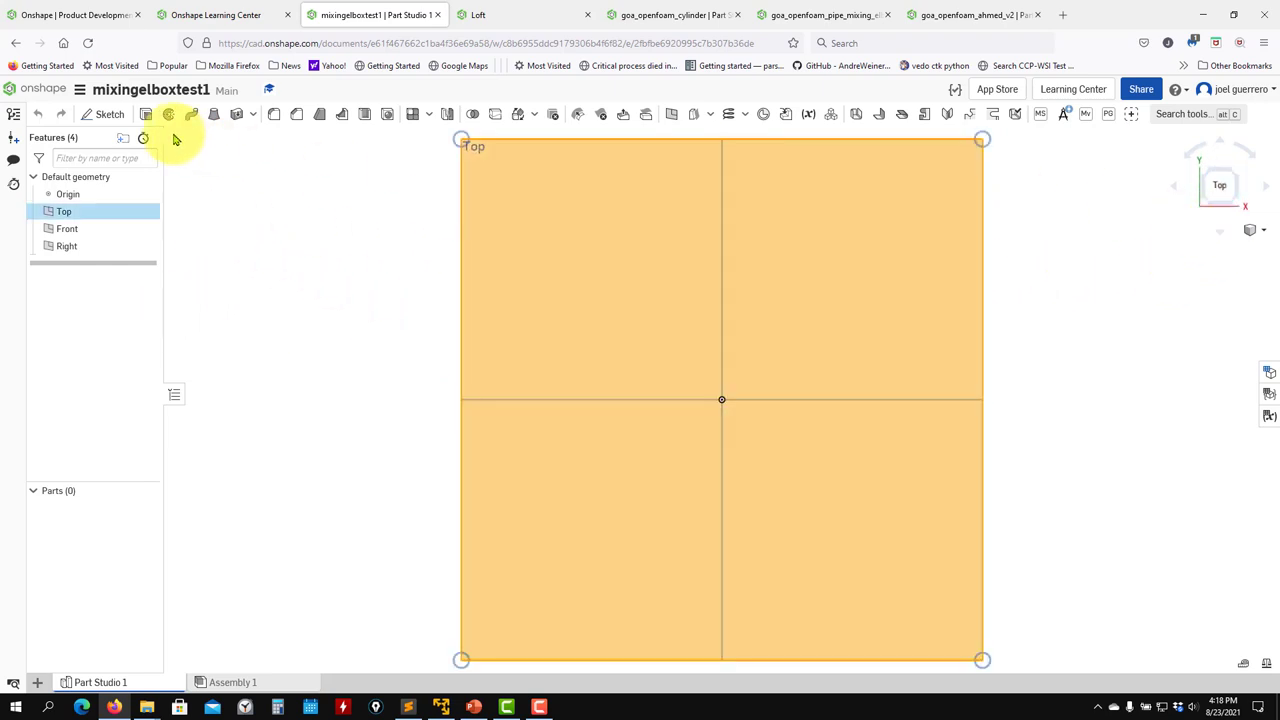
left_click(103, 114)
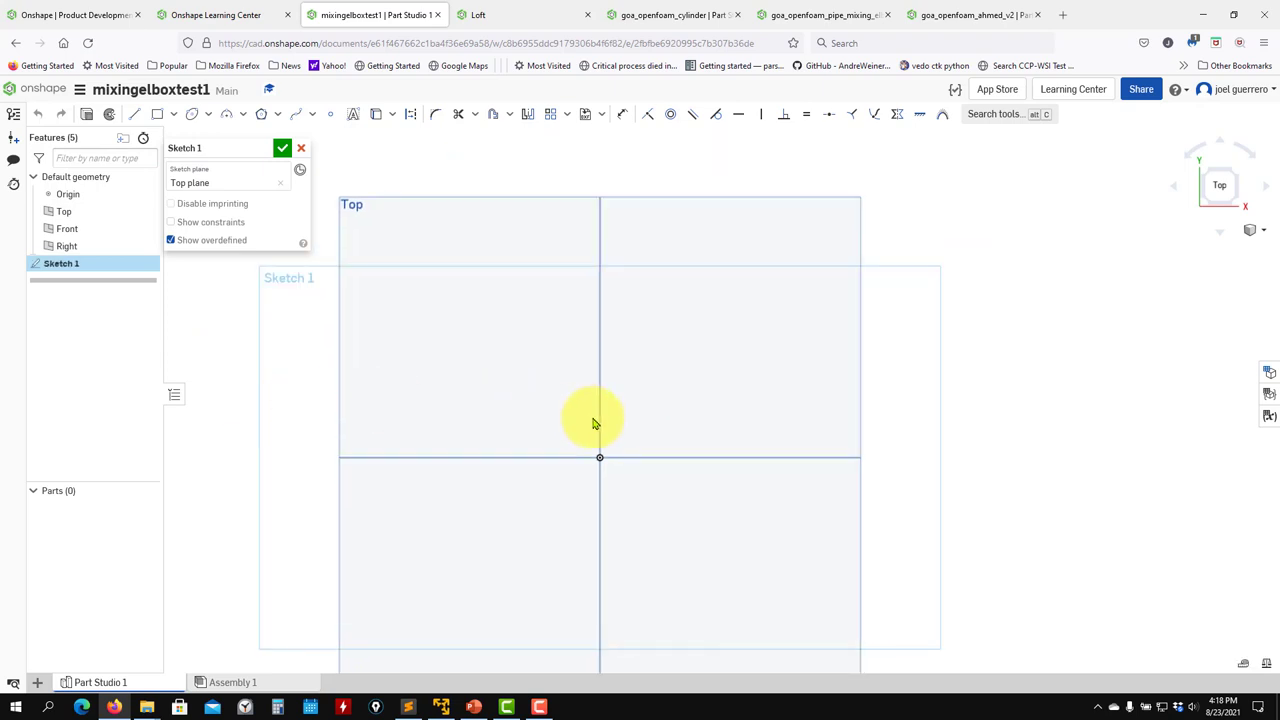
Draw a stepped four-segment line from the origin, alternating right and up
left_click(135, 115)
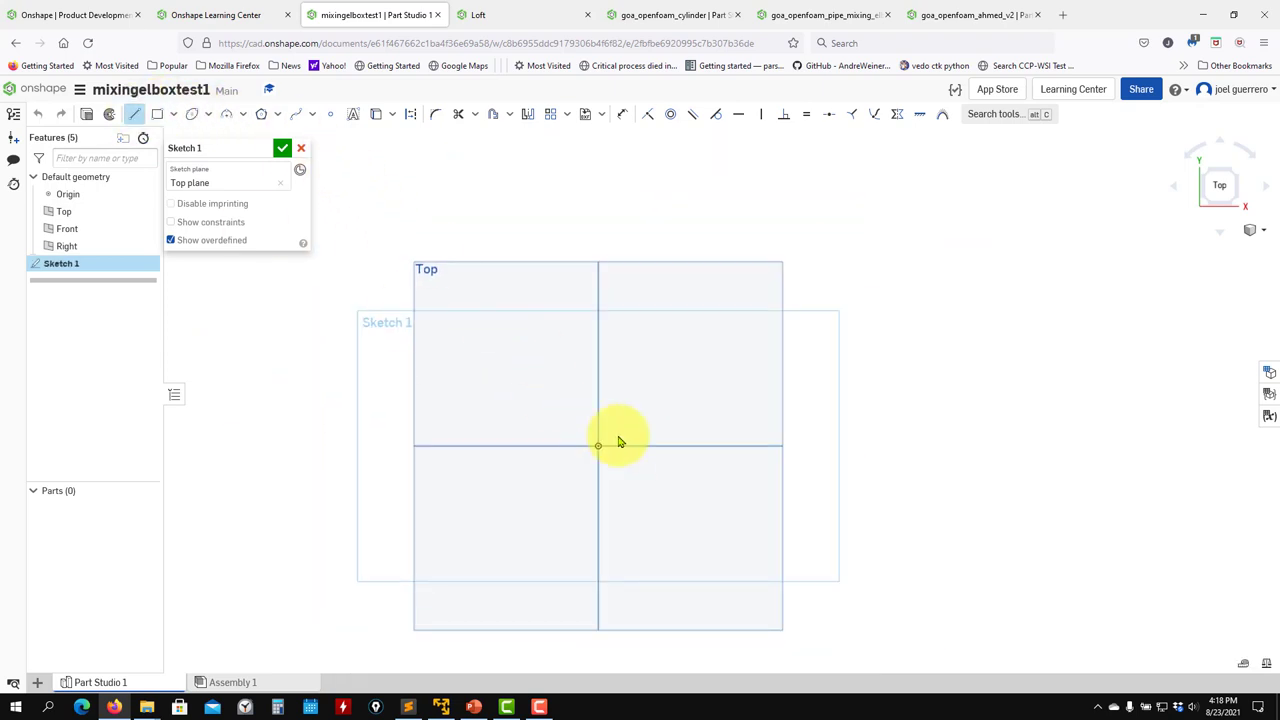
left_click(598, 448)
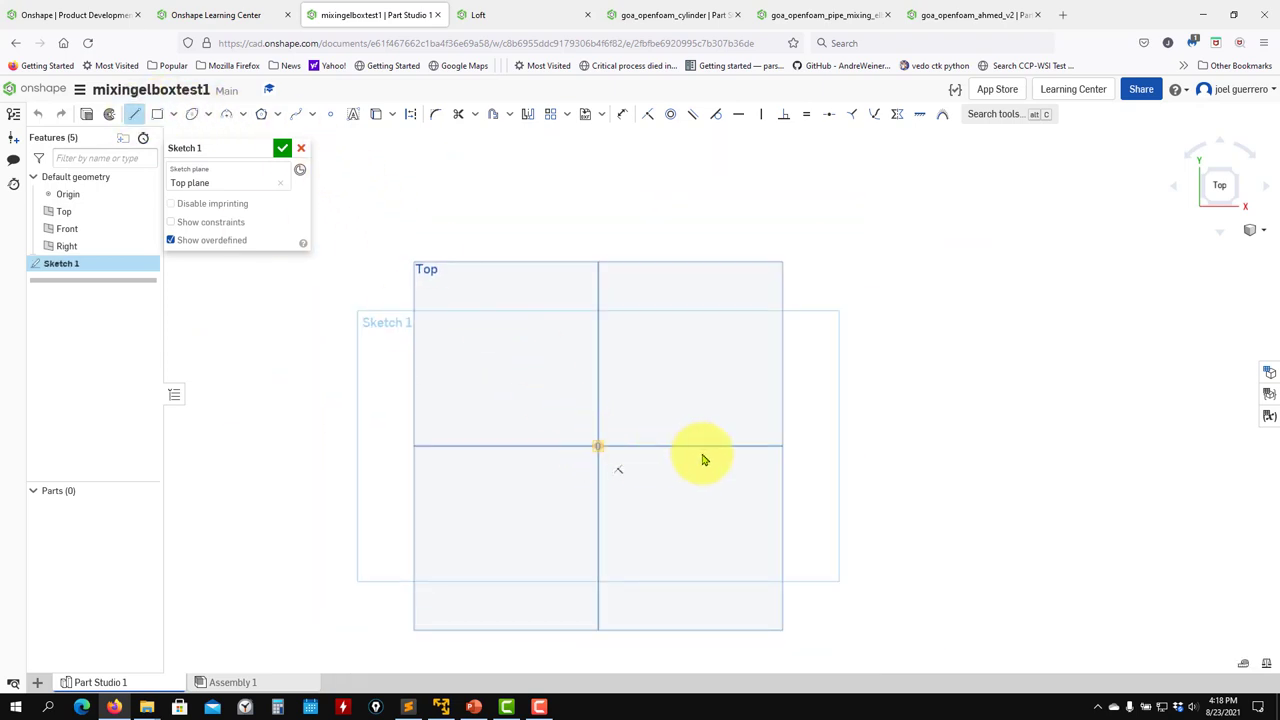
left_click(853, 446)
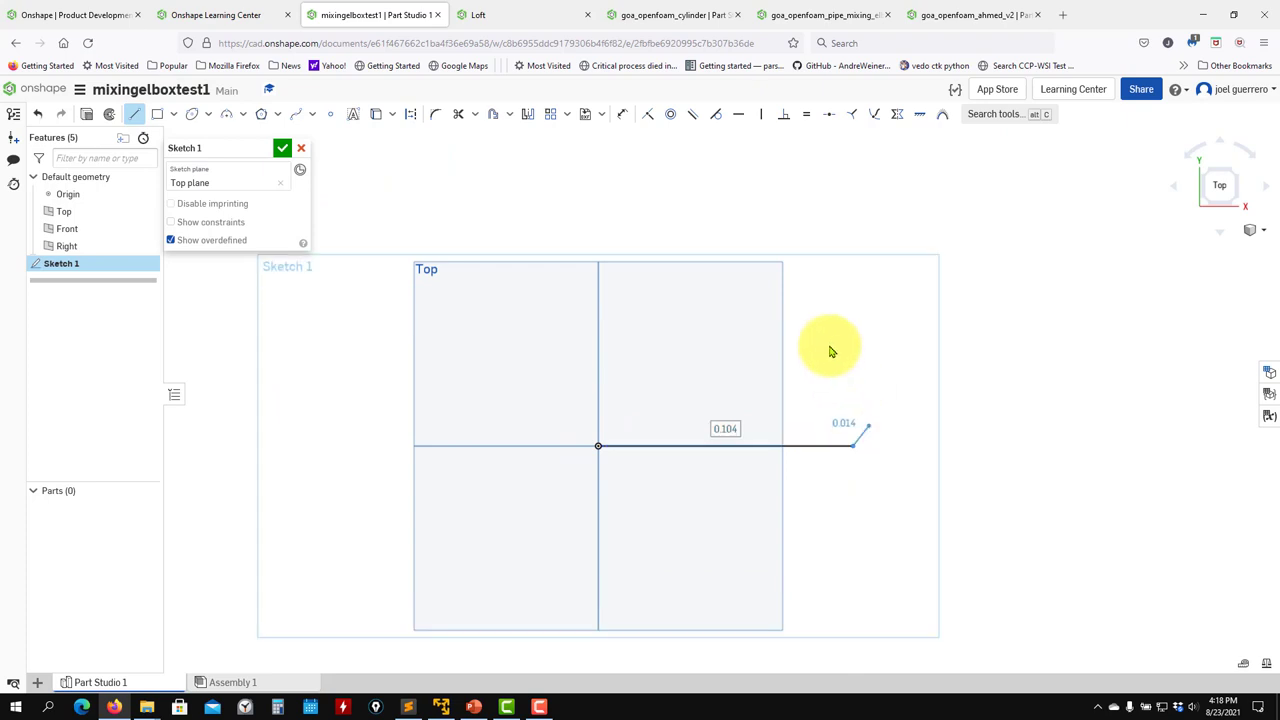
left_click(853, 308)
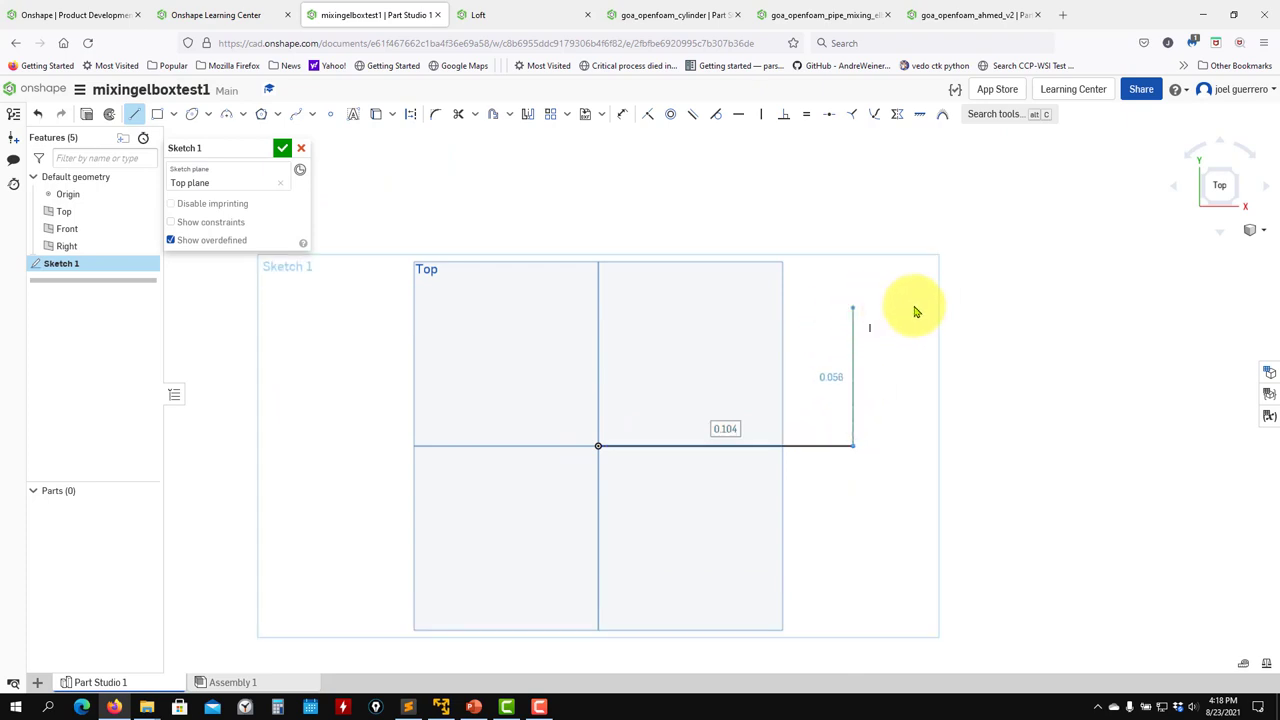
left_click(994, 308)
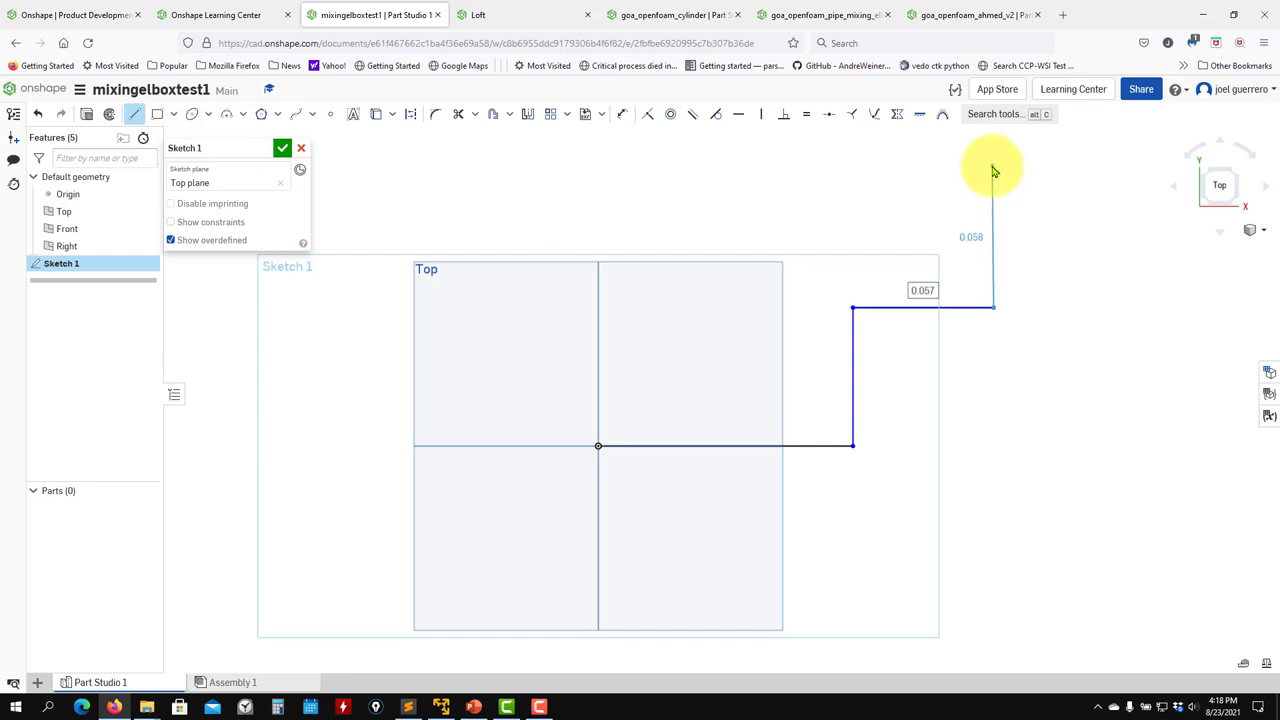
left_click(995, 161)
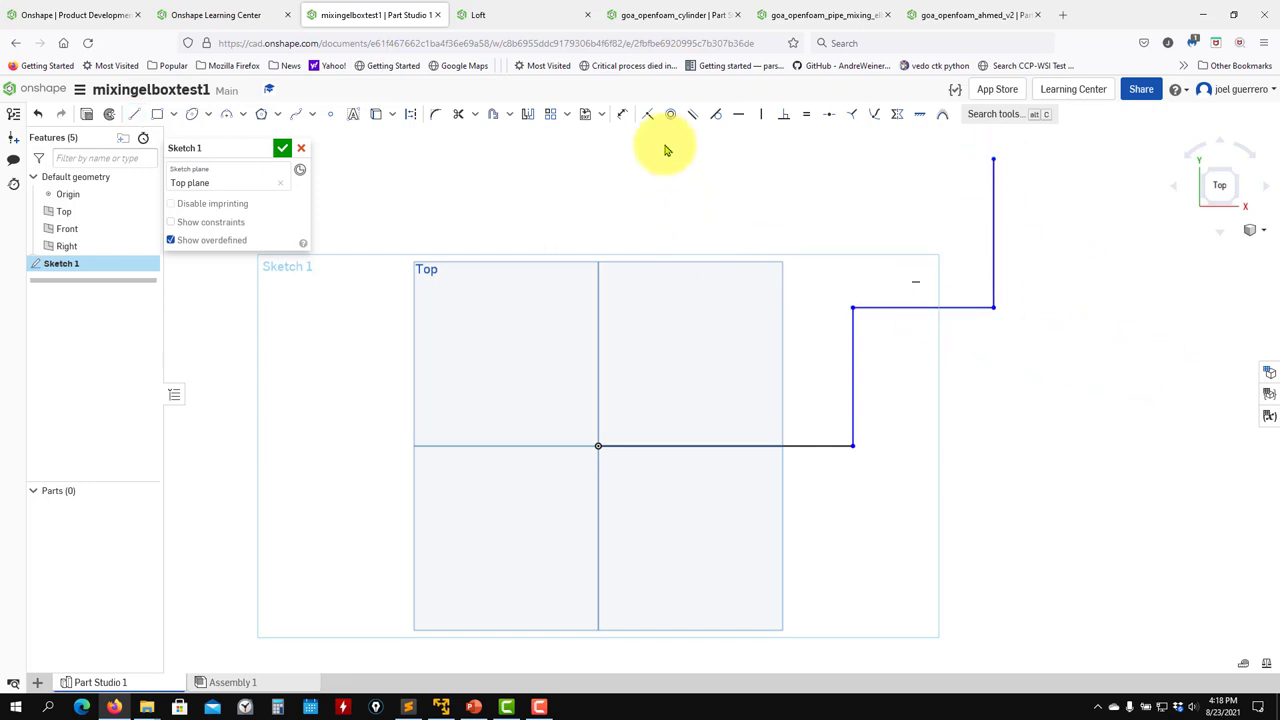
Dimension the bottom horizontal line (3) and the upper vertical line (3)
left_click(621, 113)
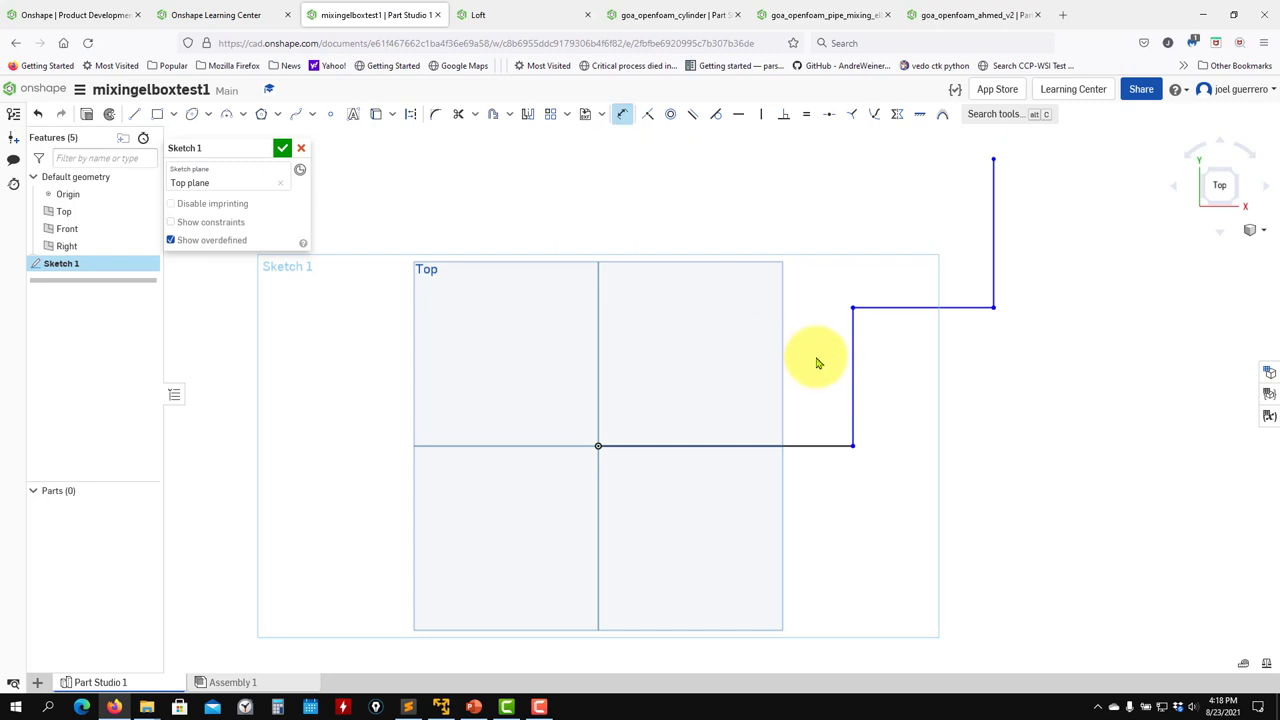
left_click(798, 450)
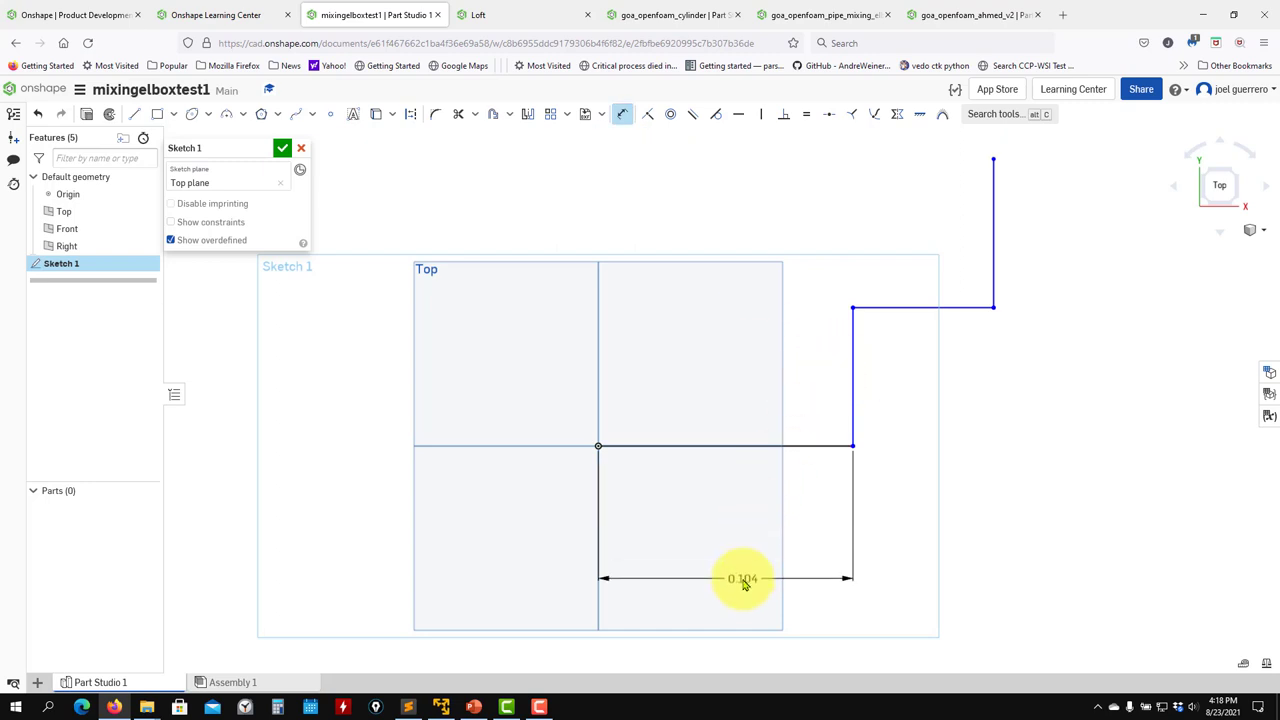
left_click(740, 580)
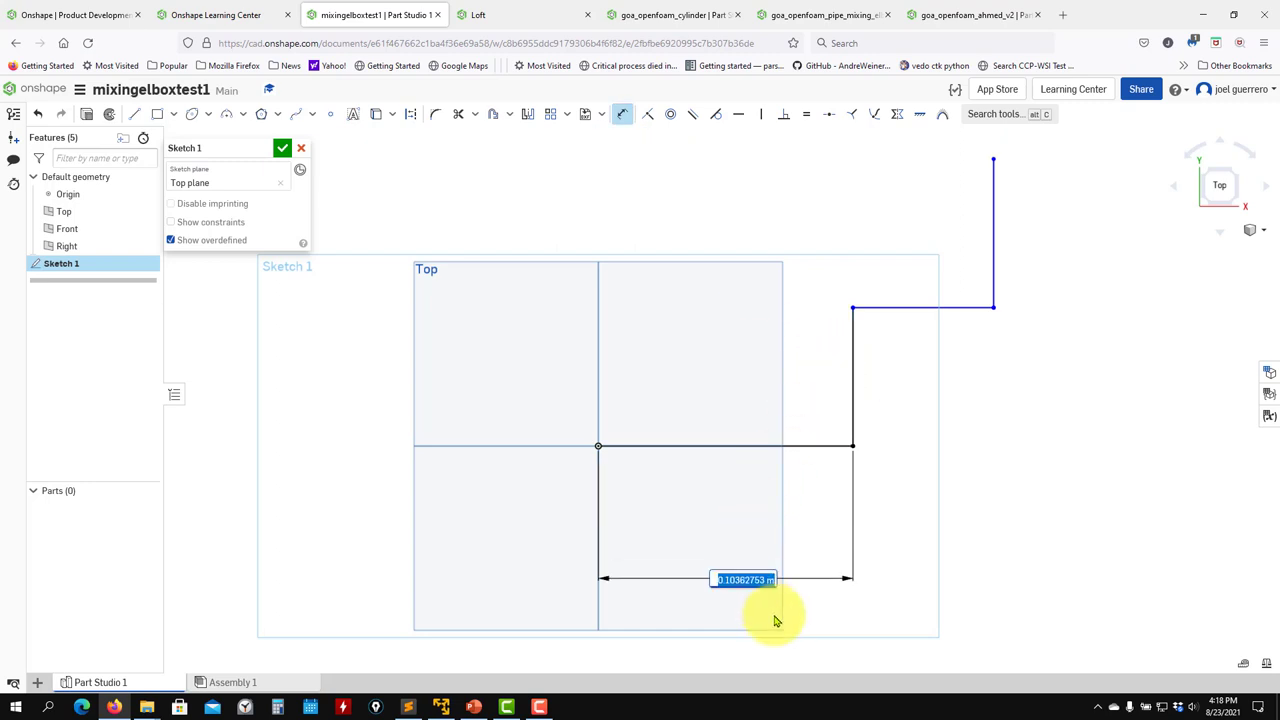
scroll(917, 495, "down", 3)
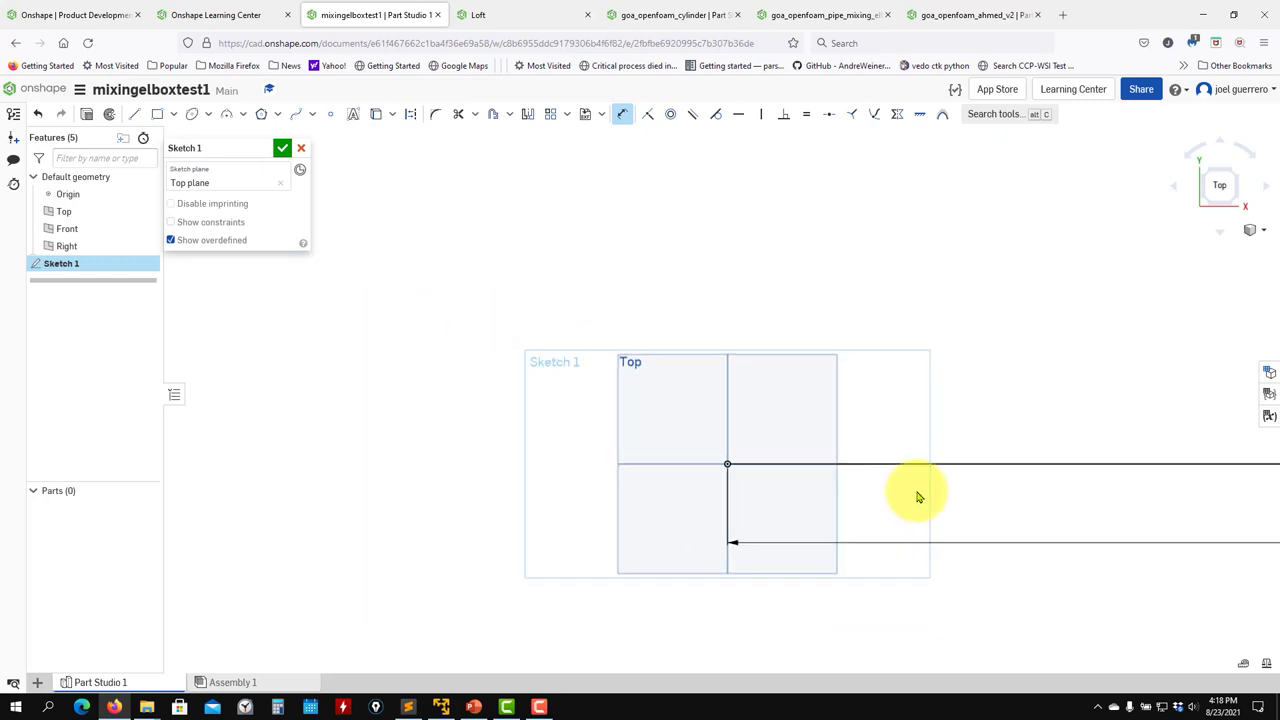
key("f")
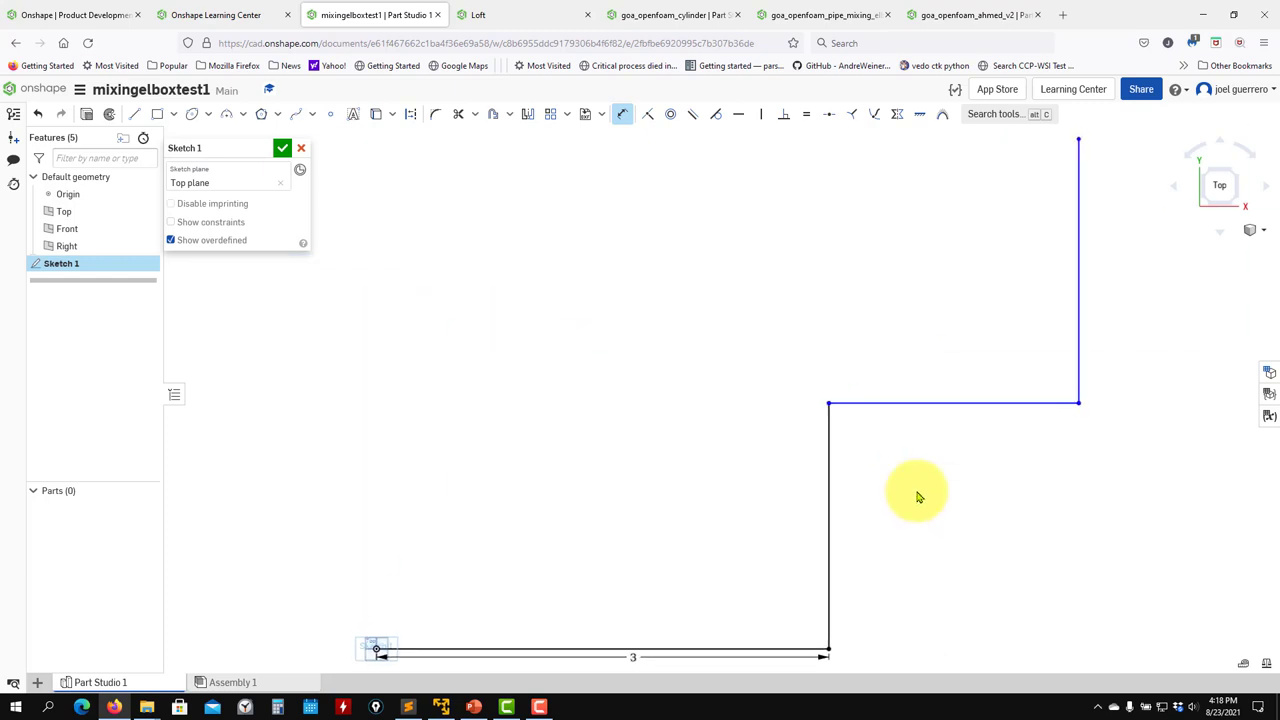
scroll(911, 476, "down", 2)
middle_click_drag(850, 513, 700, 443)
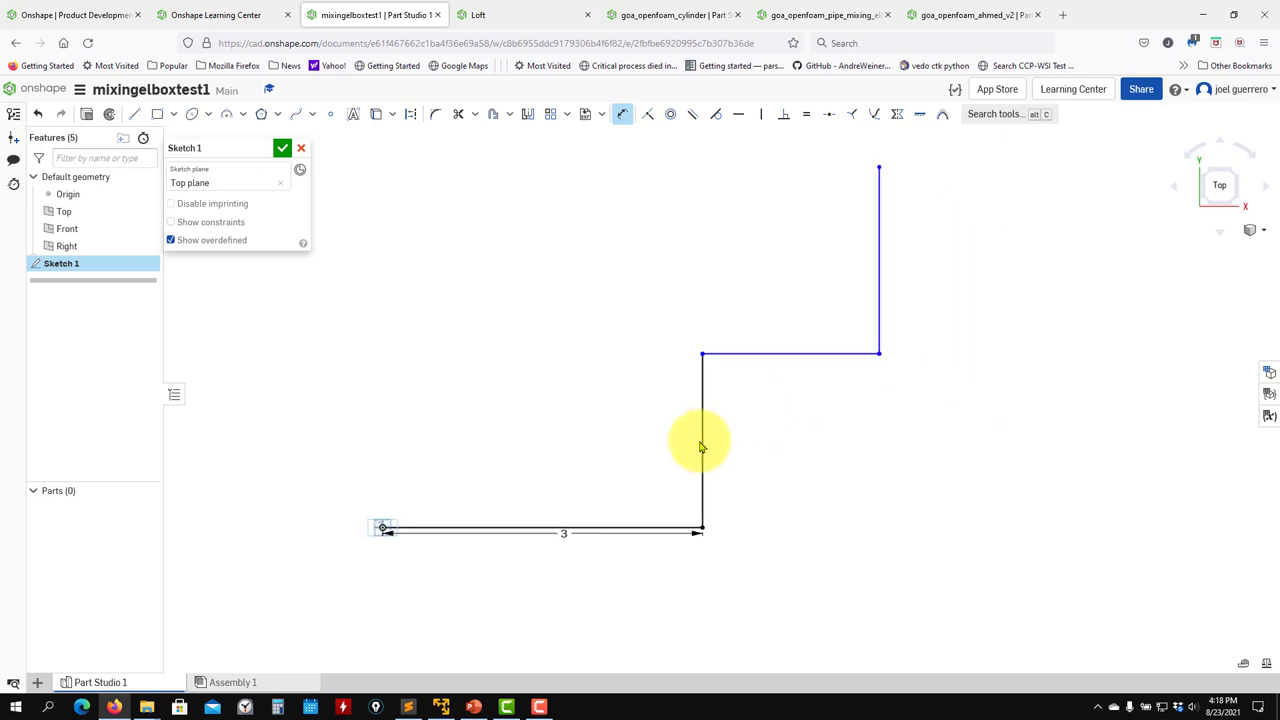
left_click(563, 545)
left_click(530, 580)
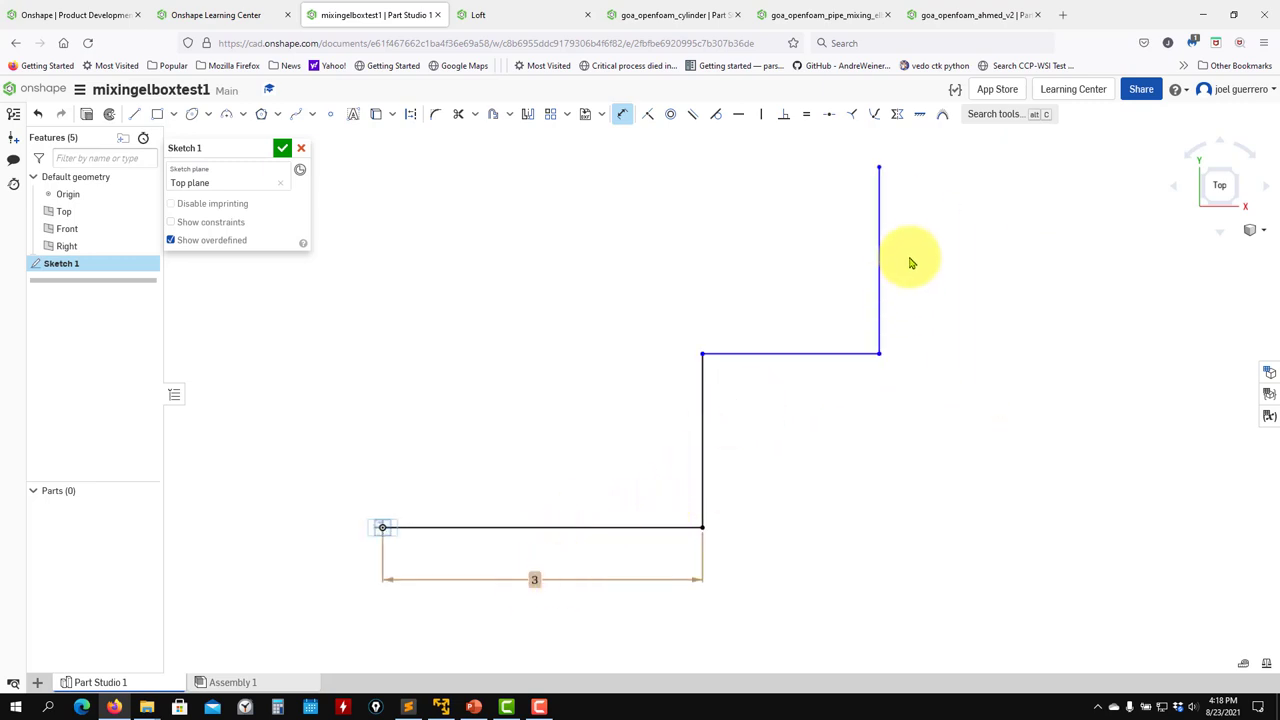
left_click(881, 272)
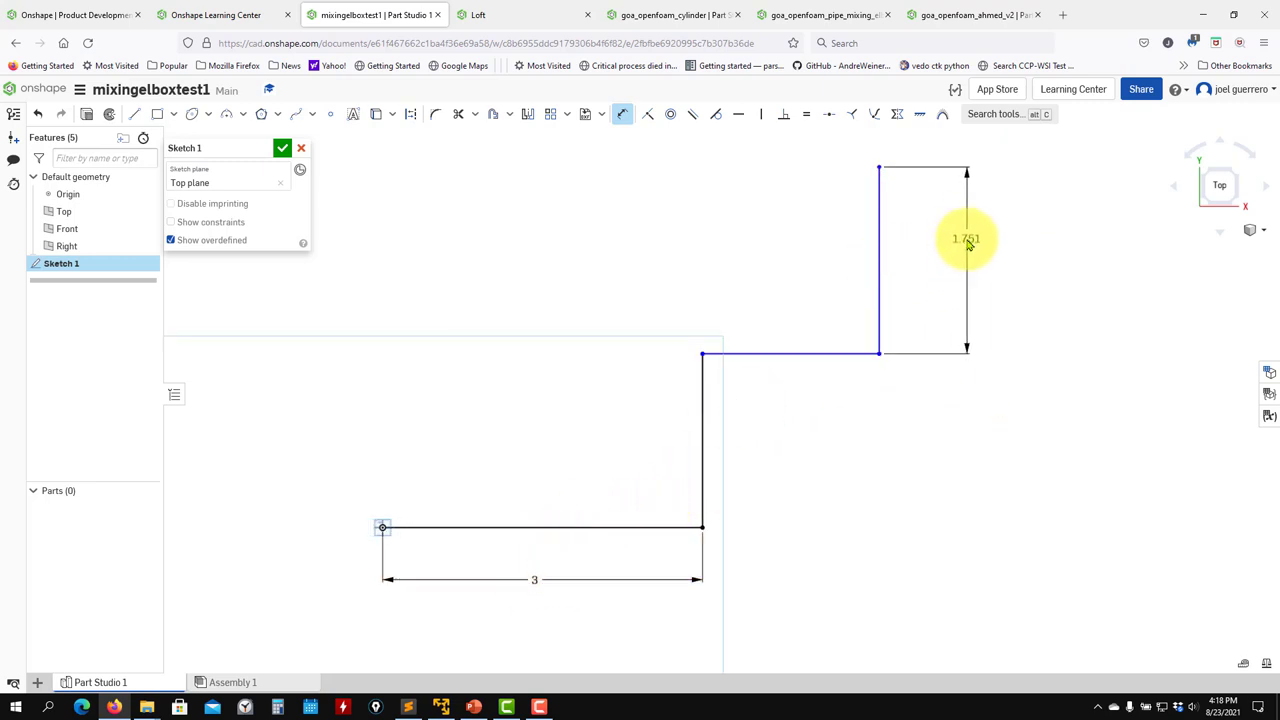
left_click(967, 243)
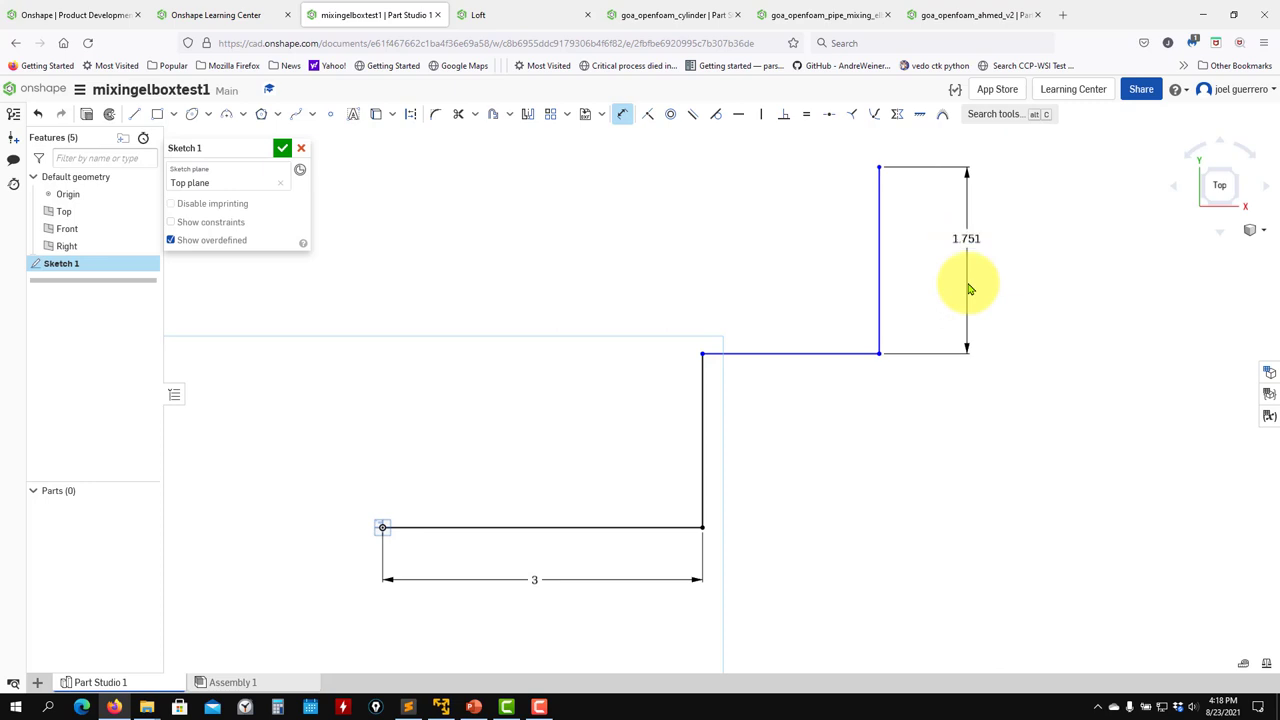
Dimension the middle step's vertical and horizontal legs, setting 1.5 for each
scroll(866, 494, "down", 3)
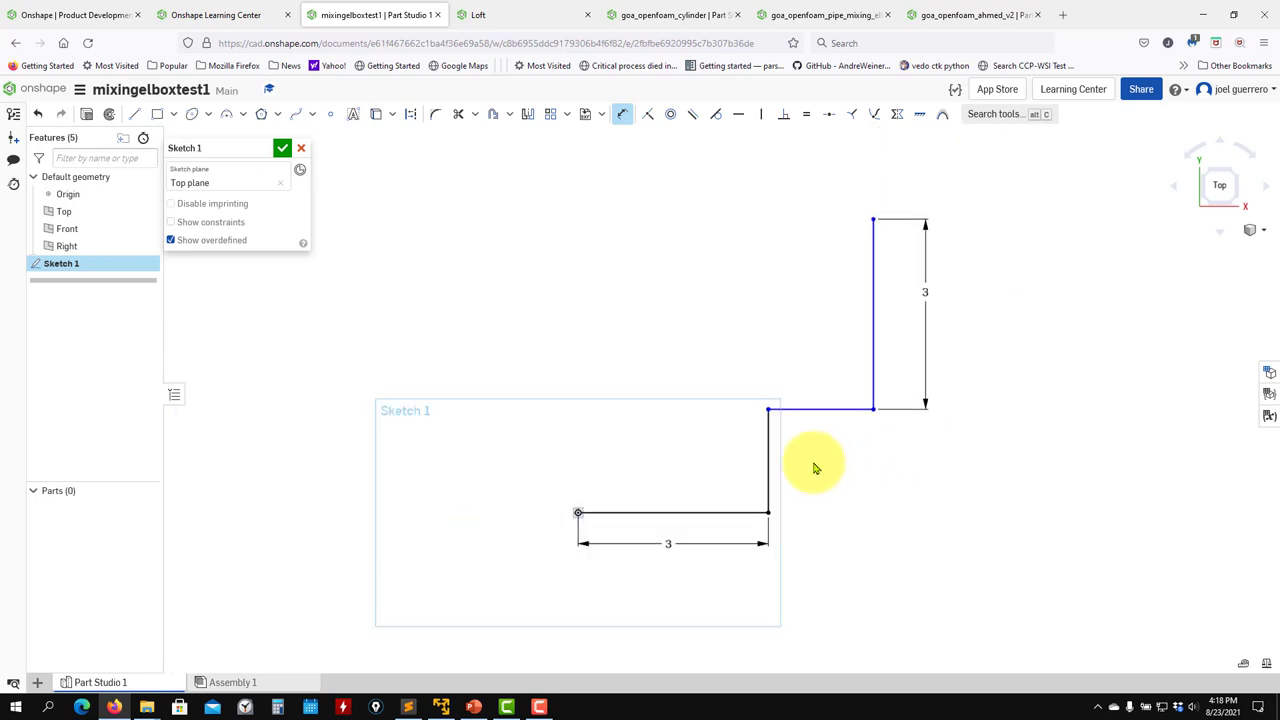
scroll(814, 466, "up", 1)
left_click(760, 456)
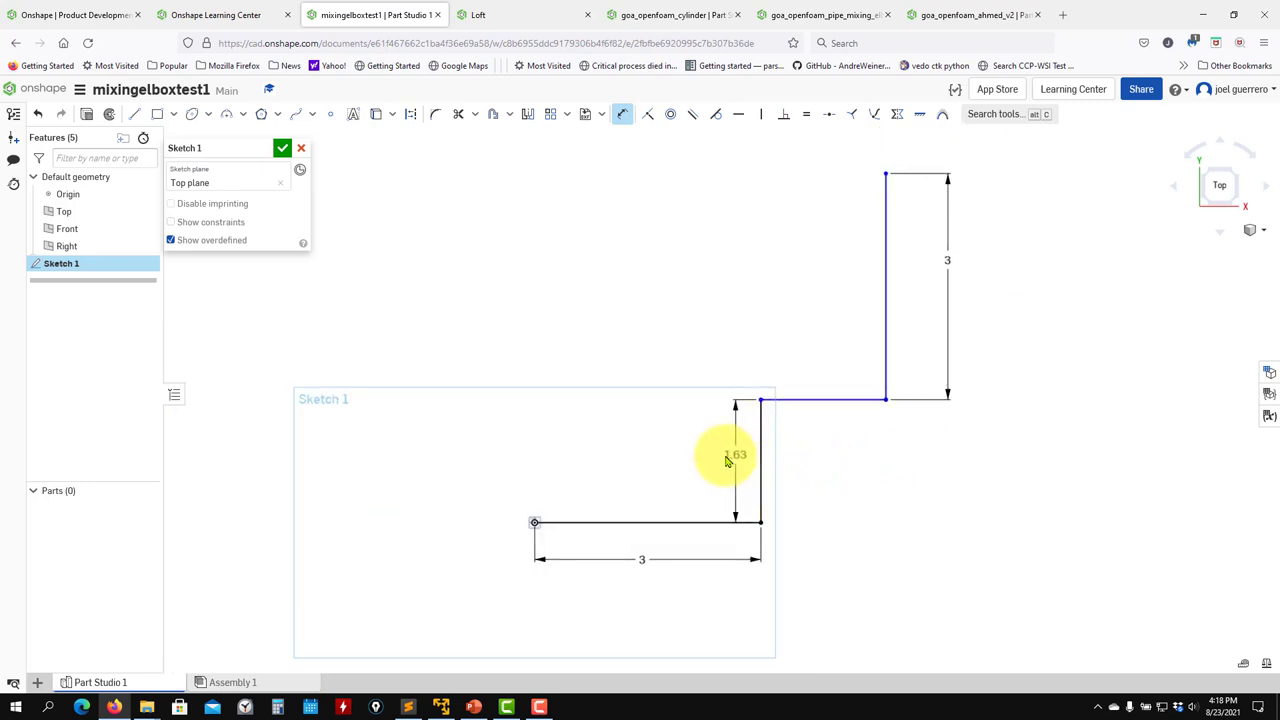
left_click(727, 460)
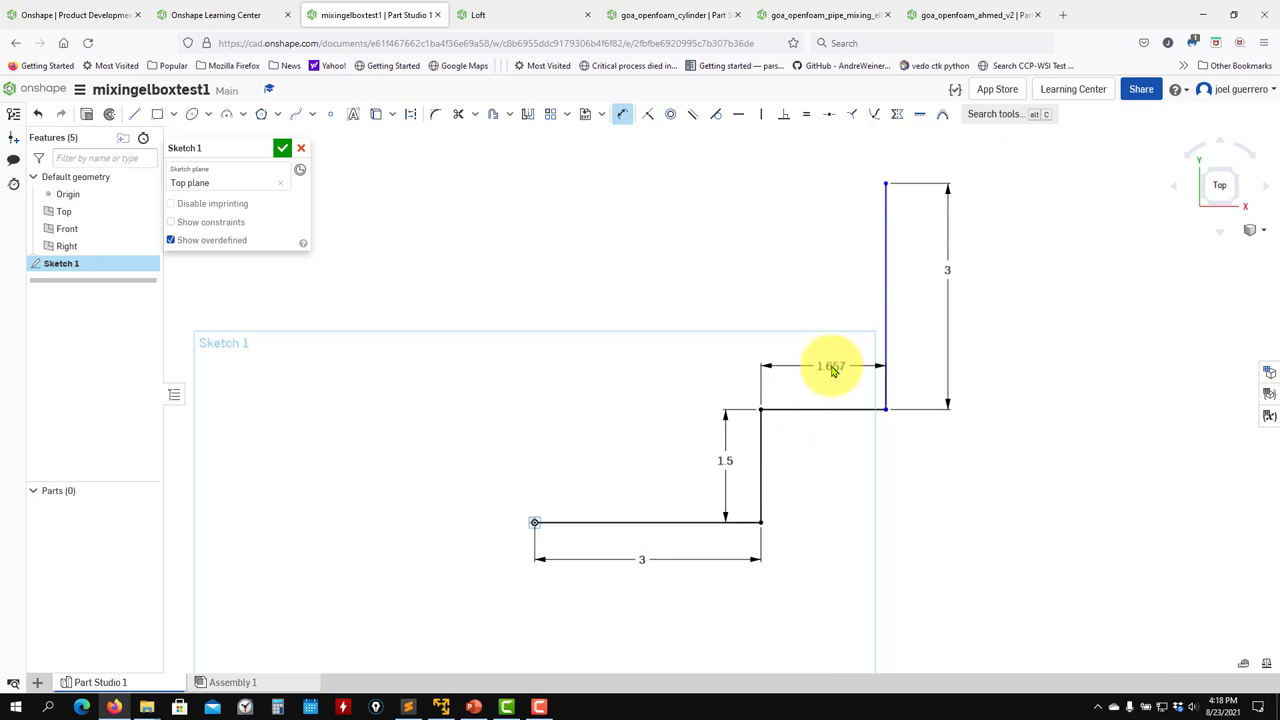
left_click(832, 370)
type("1.5")
key("Return")
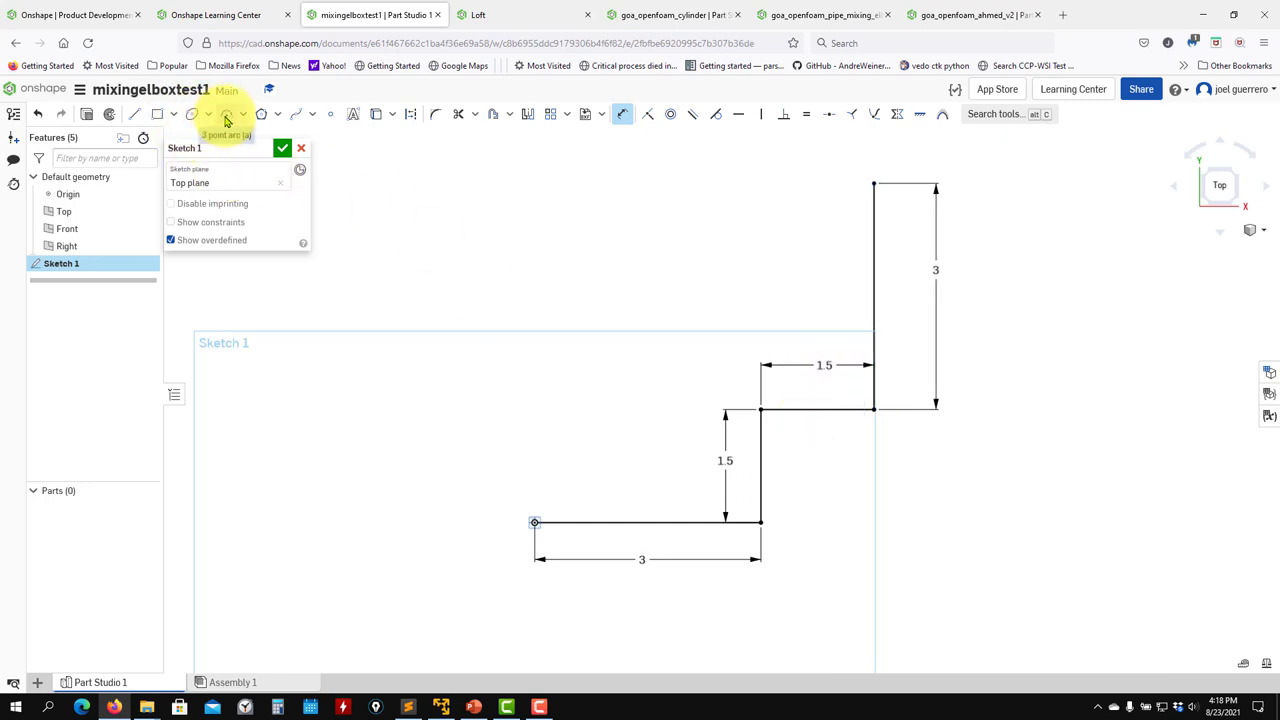
Draw a center-point circle on the step's inner corner and trim it to a quarter arc
left_click(210, 119)
left_click(215, 137)
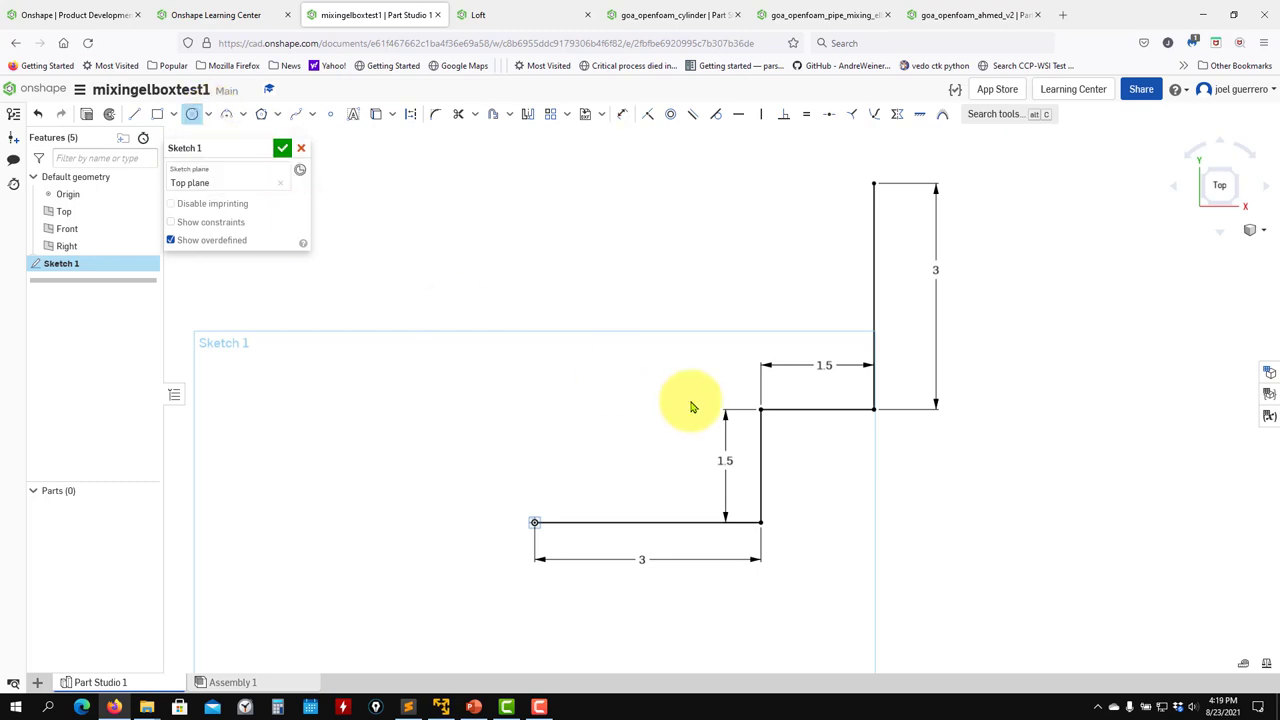
left_click(760, 411)
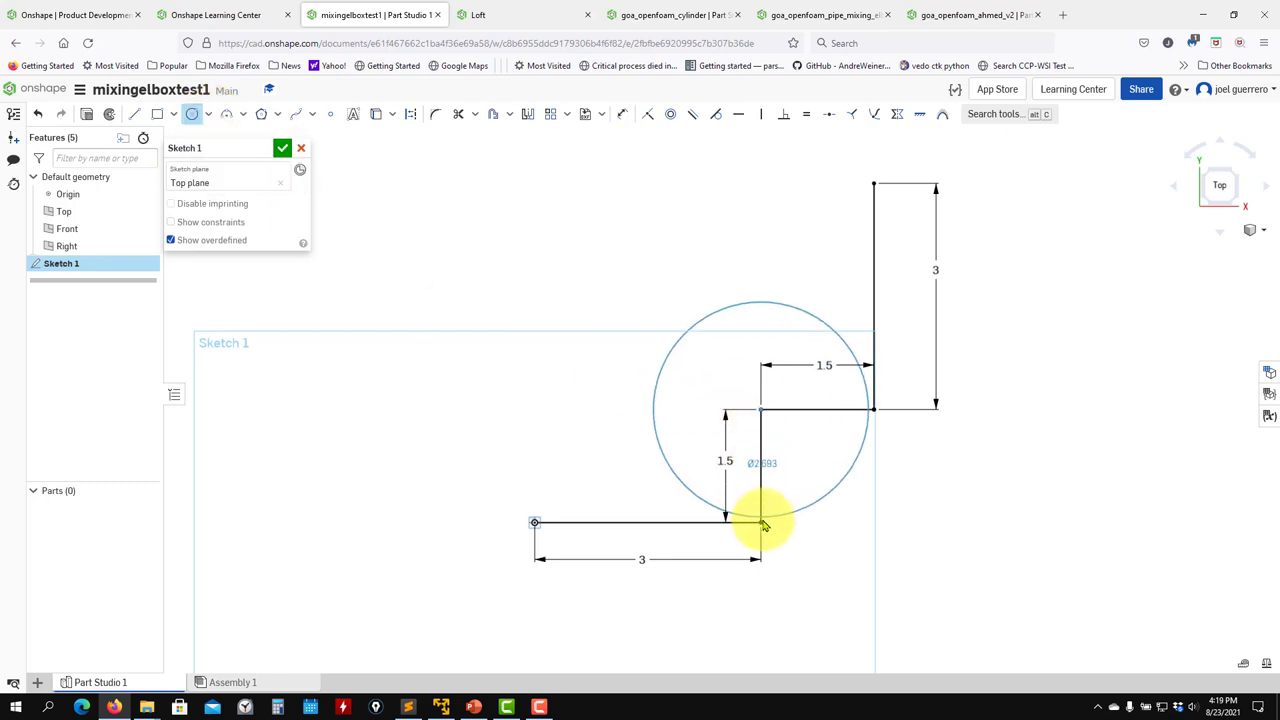
left_click(762, 522)
left_click(458, 114)
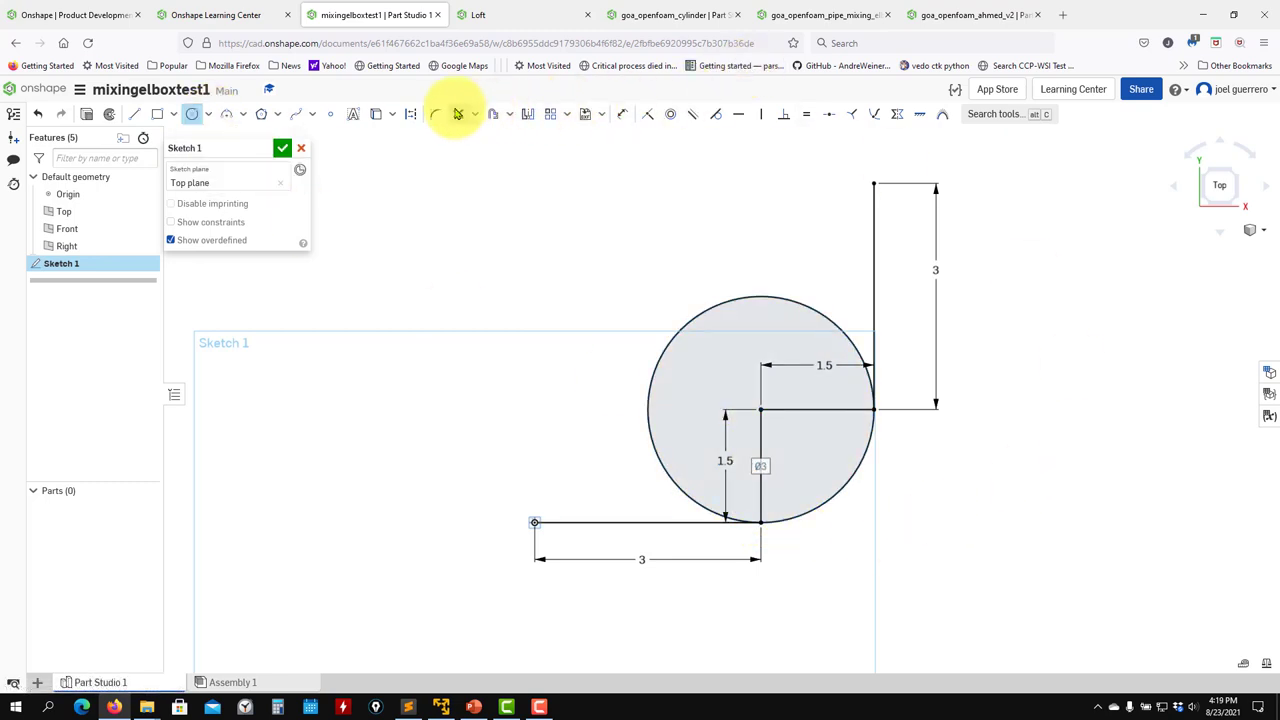
left_click(778, 300)
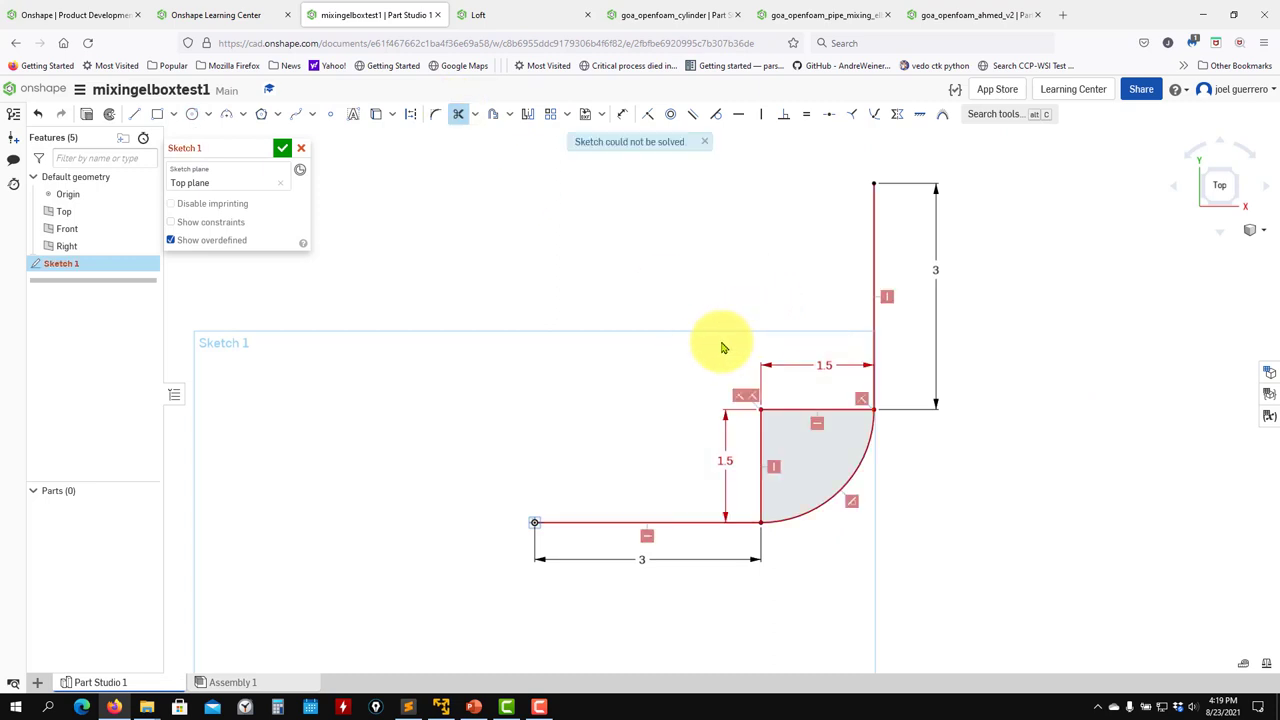
Delete the conflicting constraint and trim away the horizontal and vertical step edges
key("Escape")
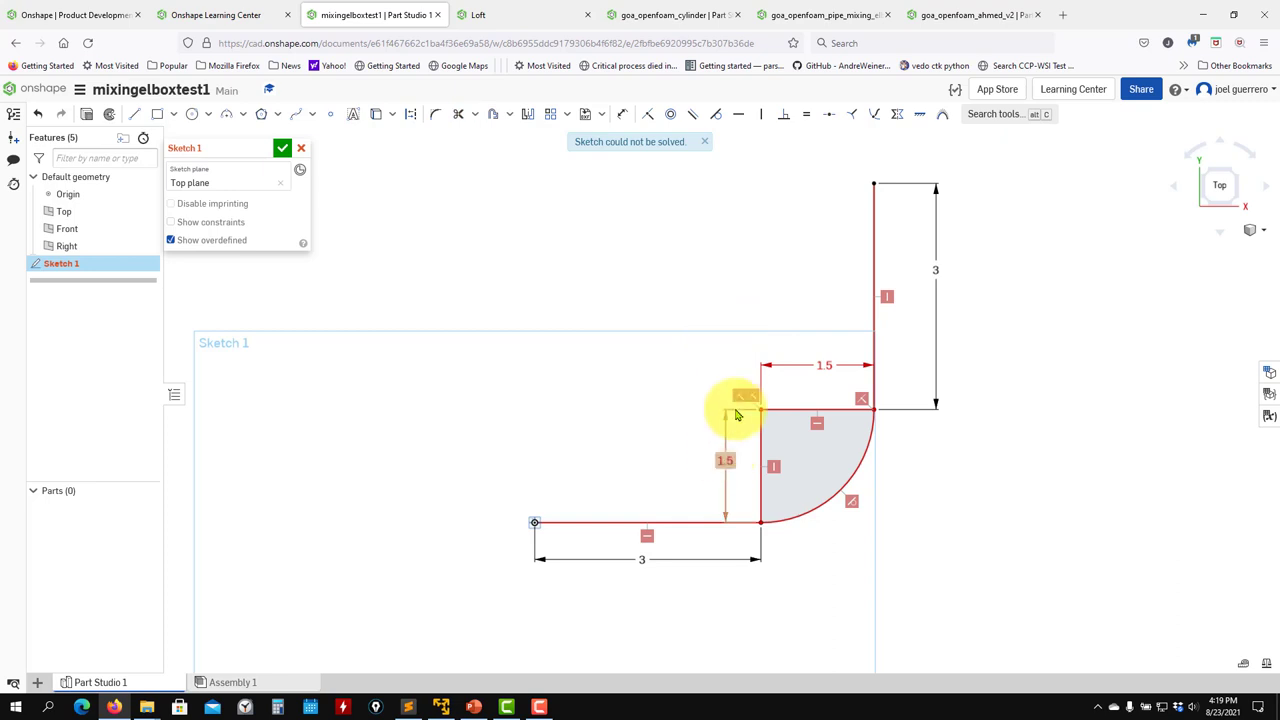
left_click(738, 398)
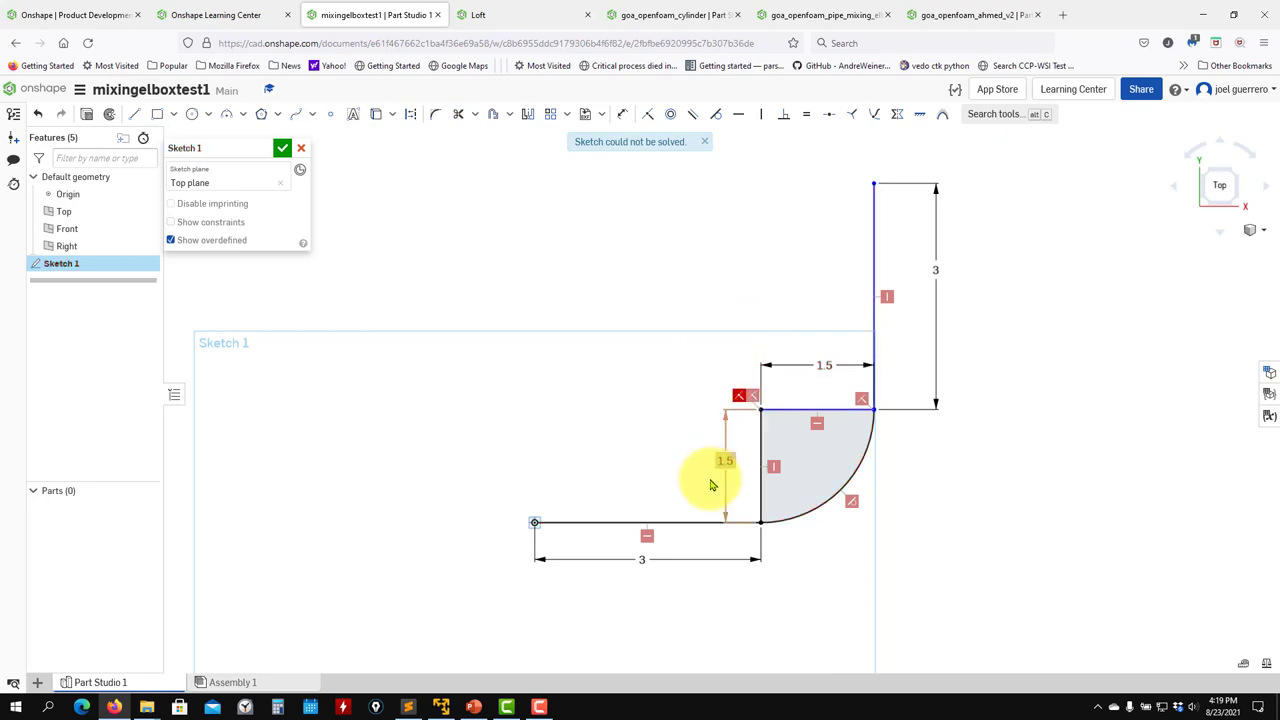
key("Delete")
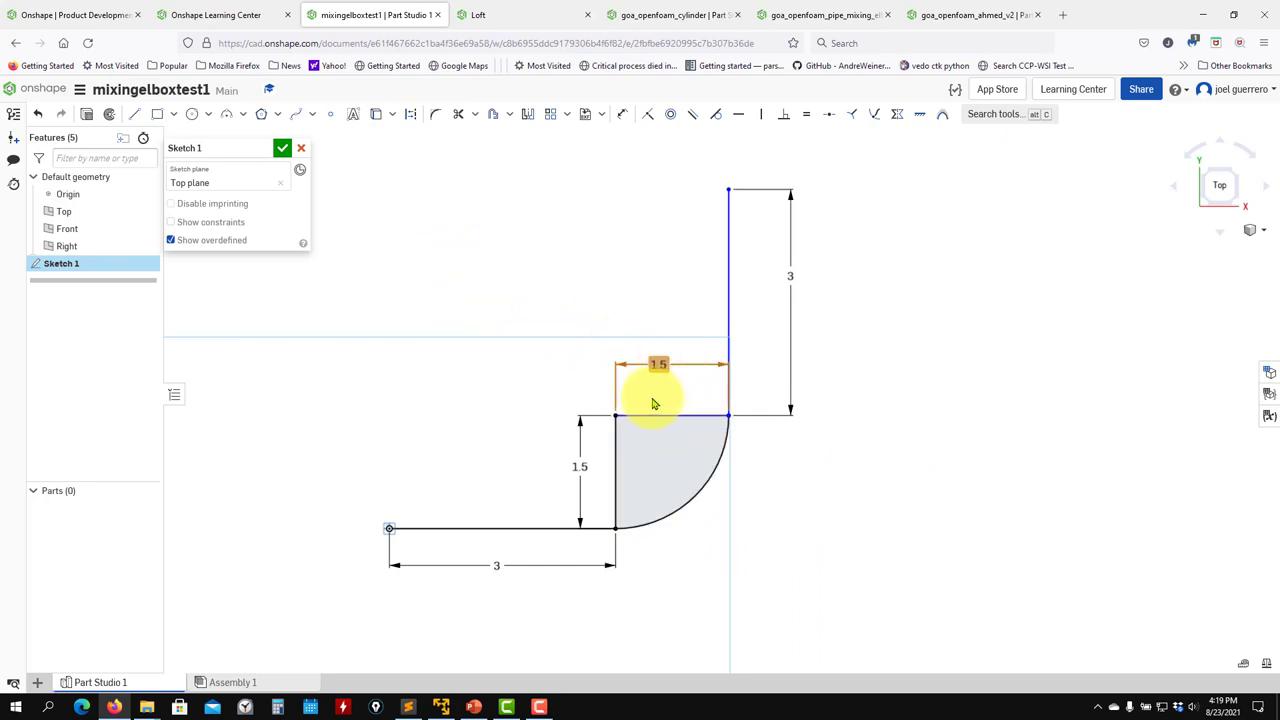
left_click(458, 113)
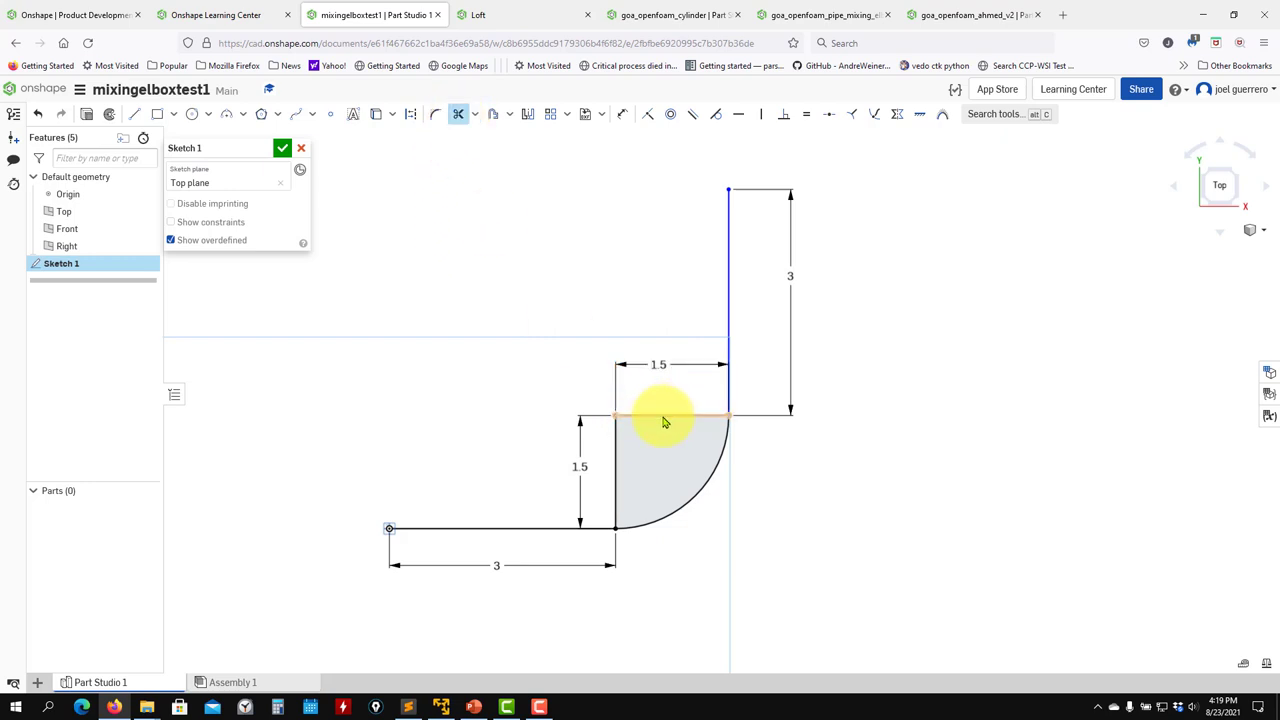
left_click(664, 416)
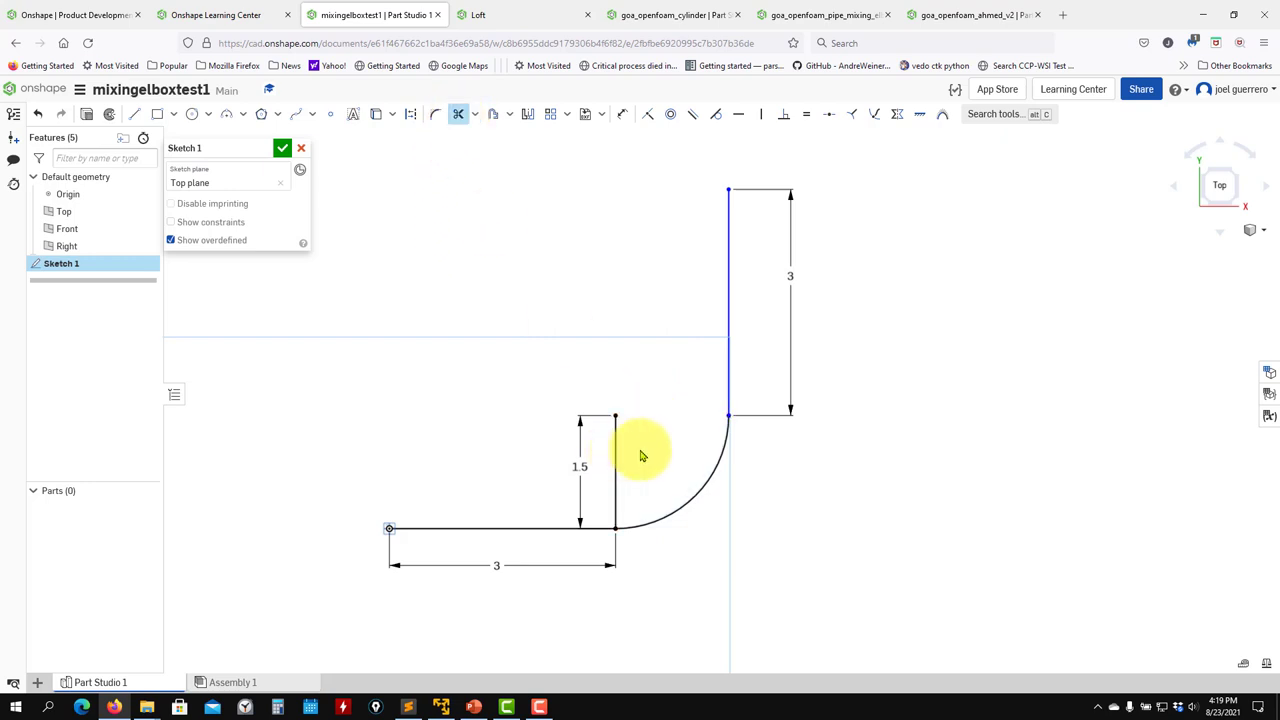
left_click(642, 456)
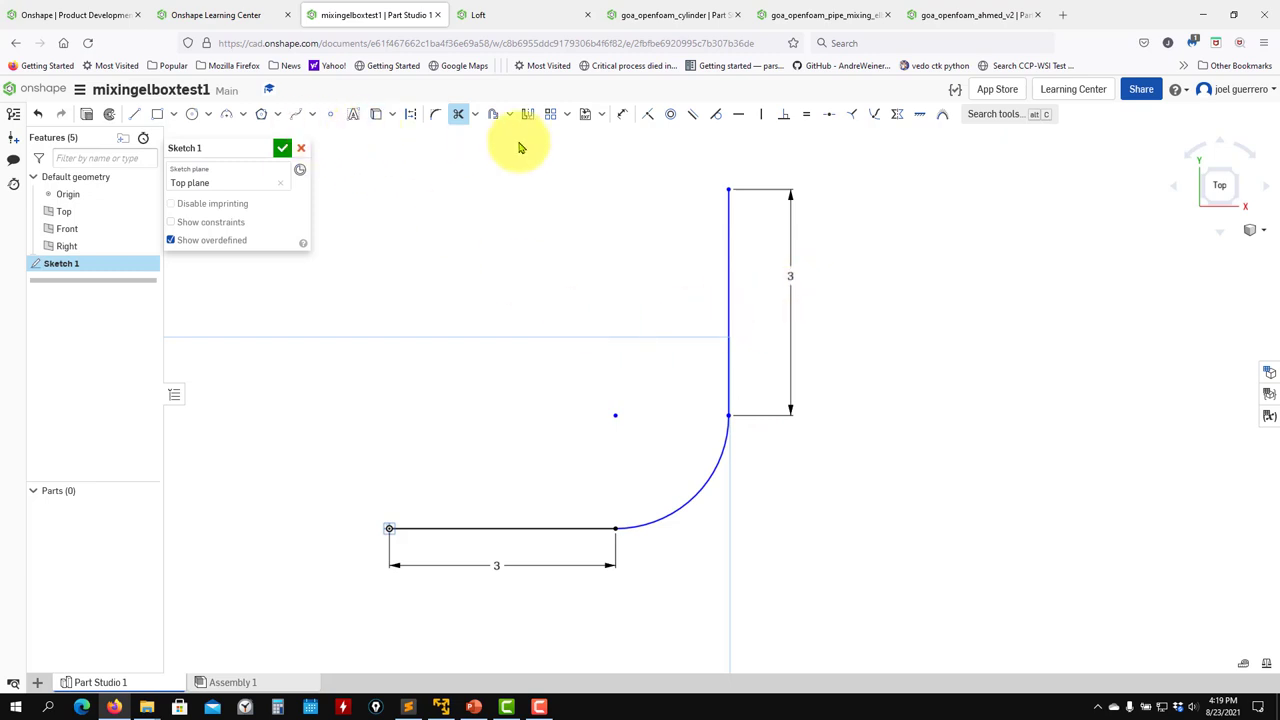
Add an R1.5 radius dimension to the elbow arc, then bring up the Okular drawing
left_click(622, 114)
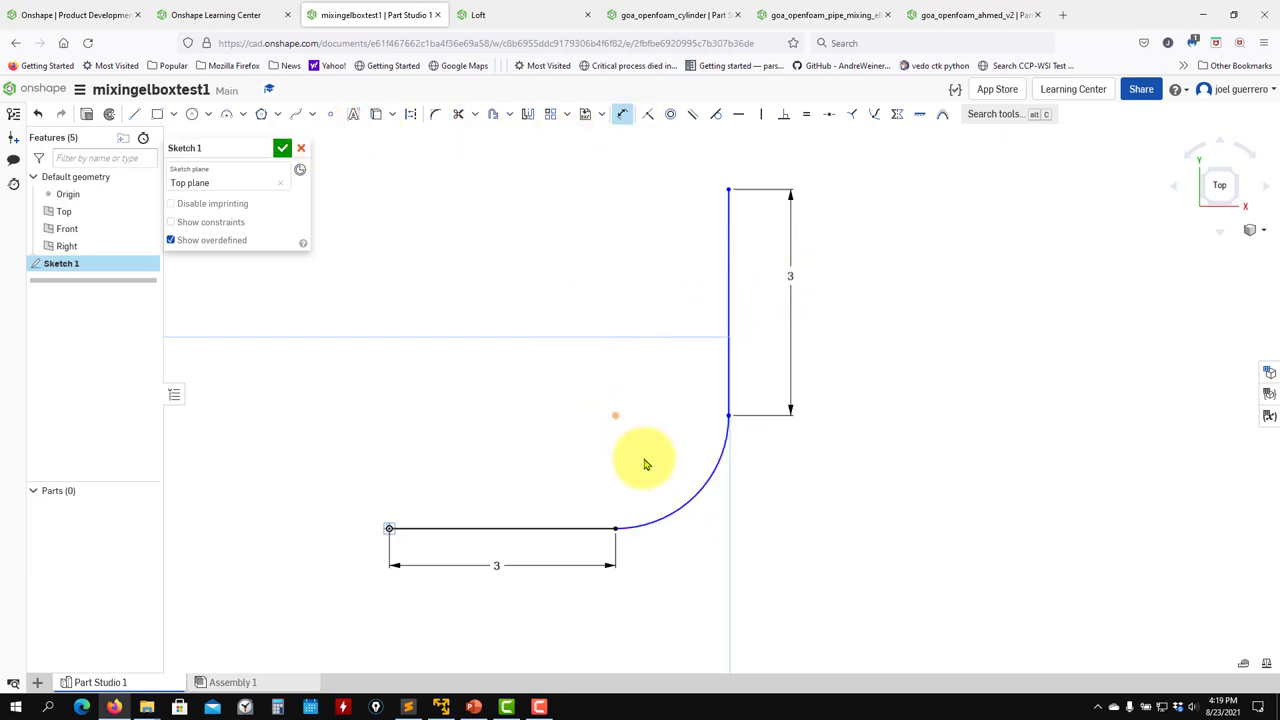
left_click(700, 501)
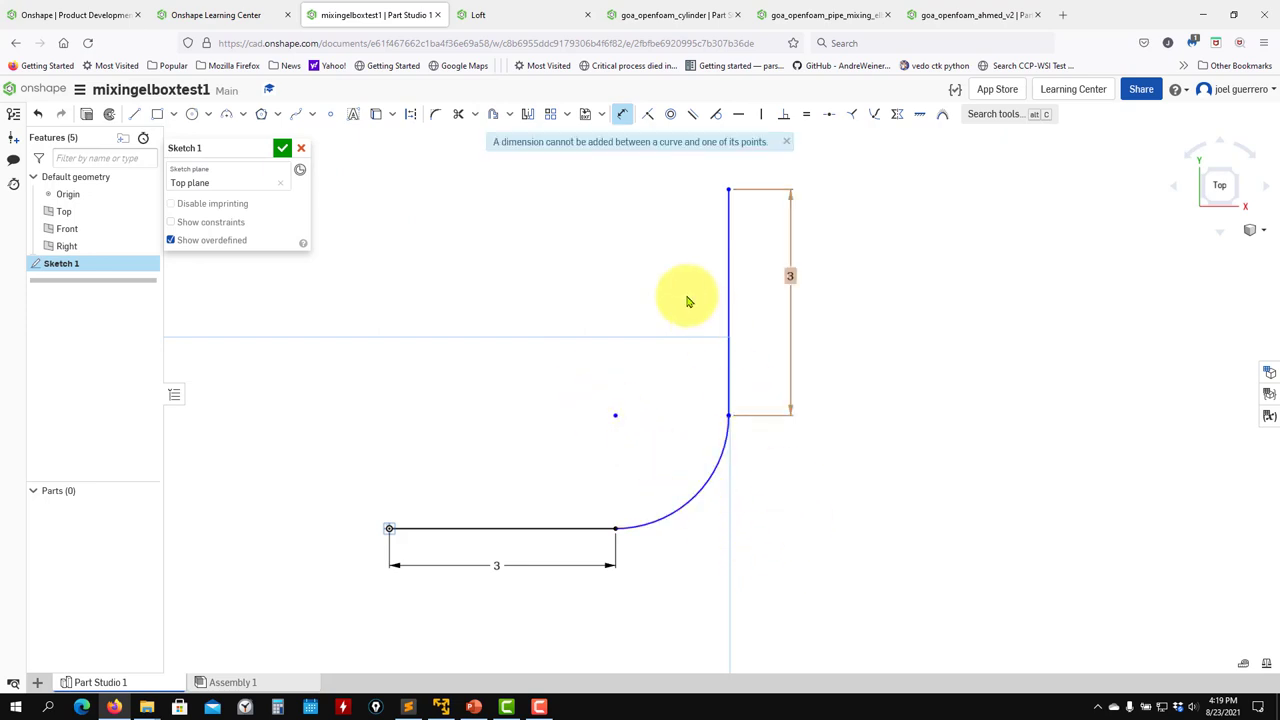
left_click(622, 114)
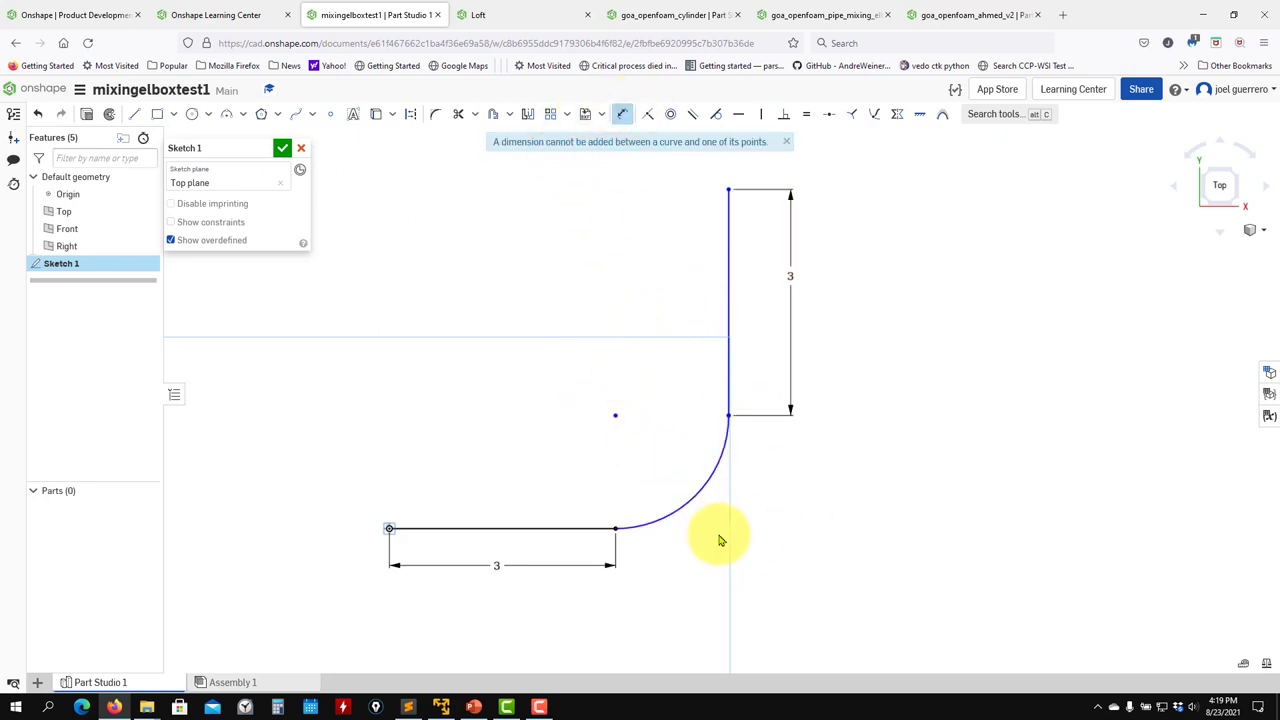
left_click(698, 506)
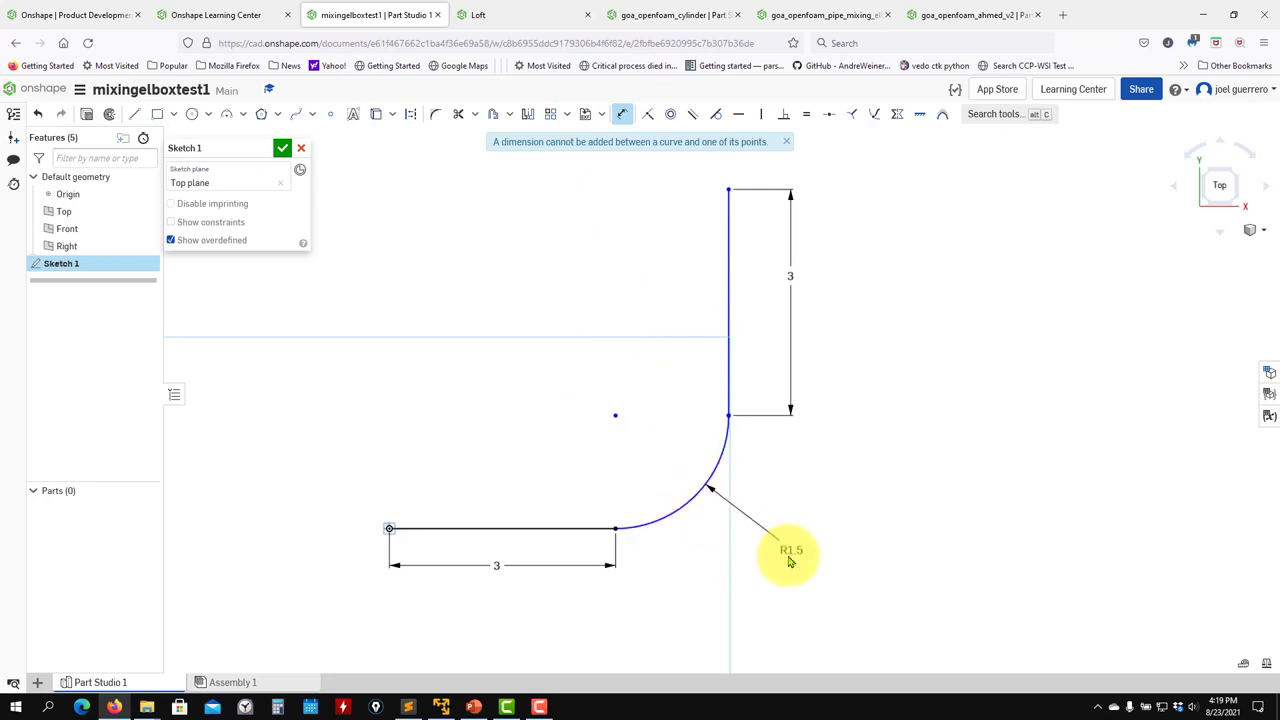
left_click(788, 560)
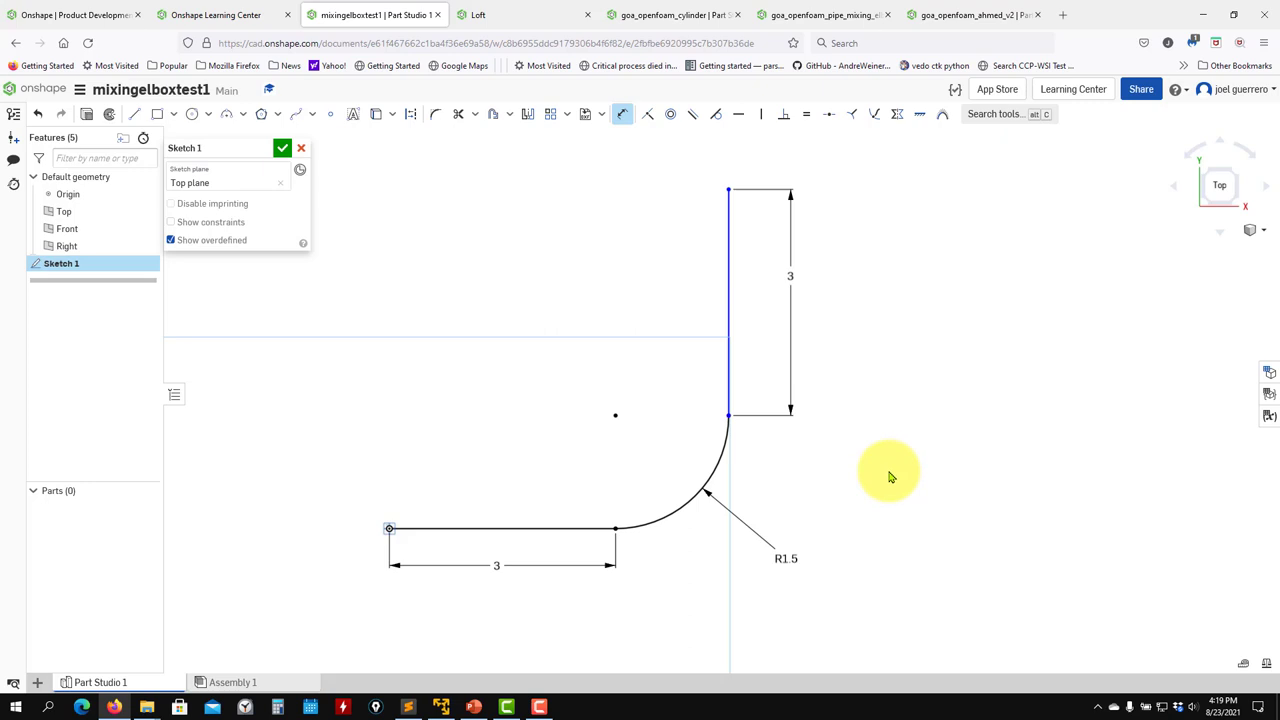
left_click(496, 565)
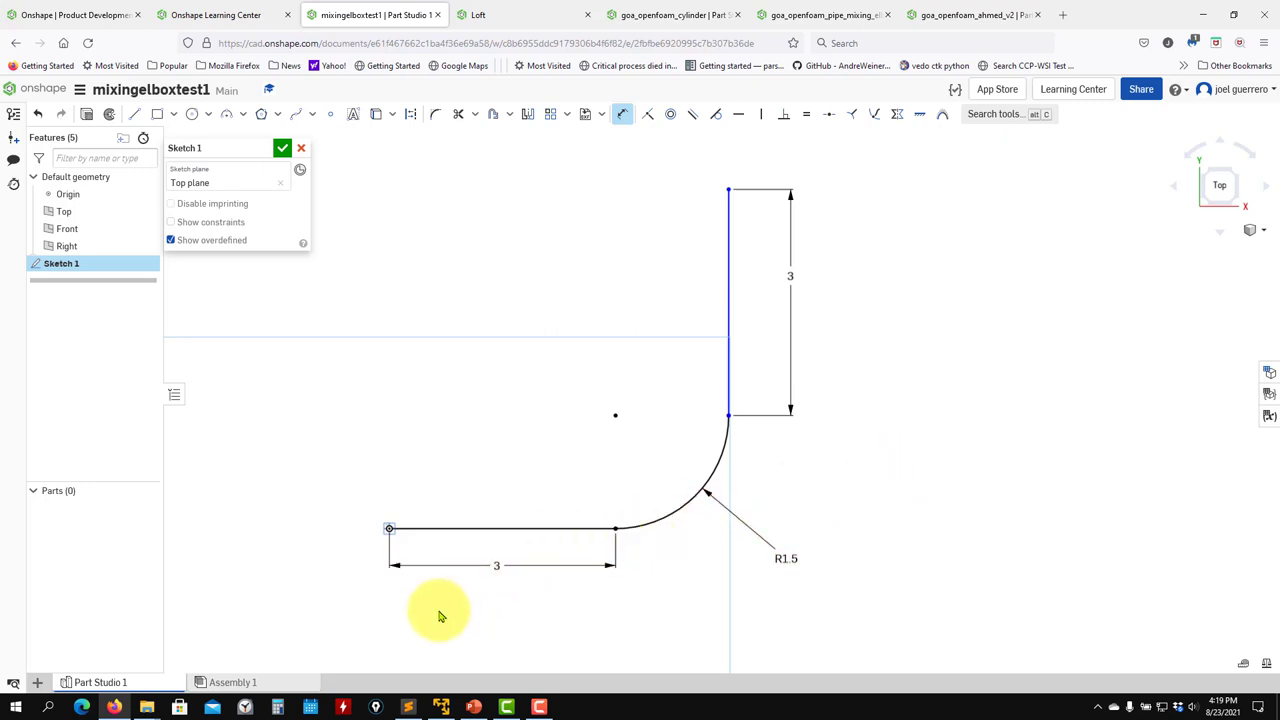
left_click(441, 706)
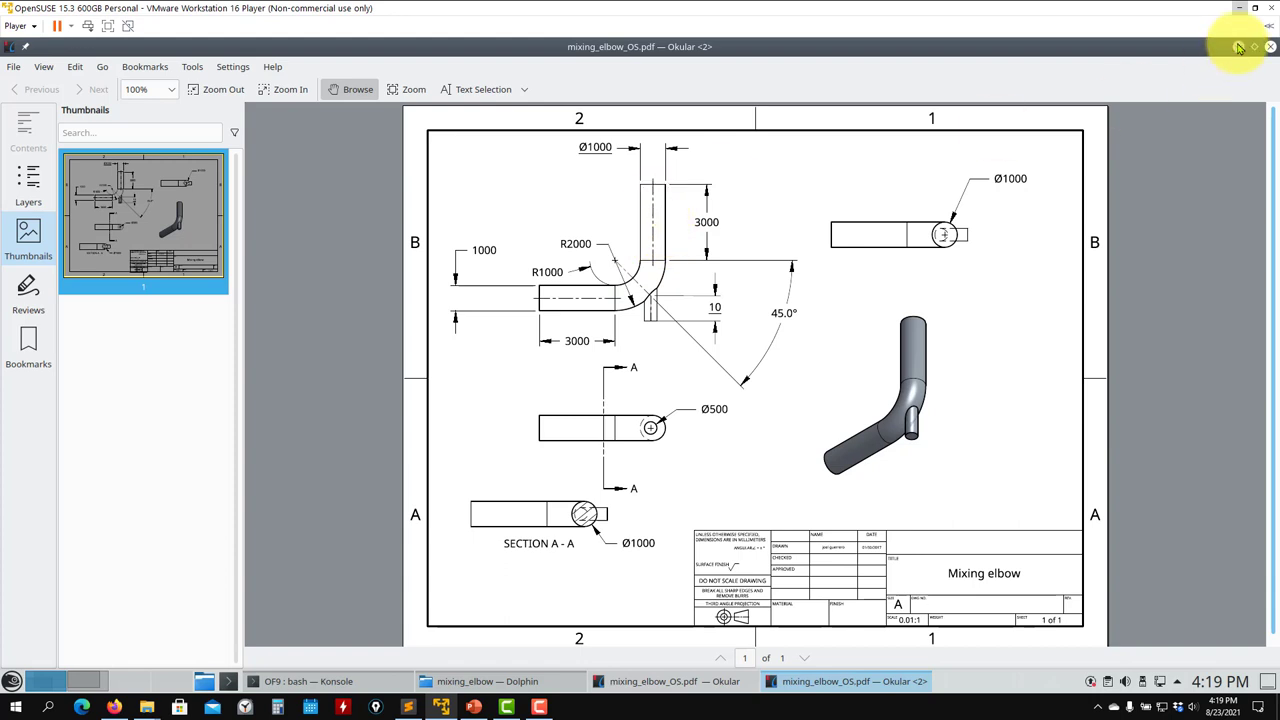
Back in Onshape, close Sketch 1 and orbit to view the bent path in 3D
left_click(114, 706)
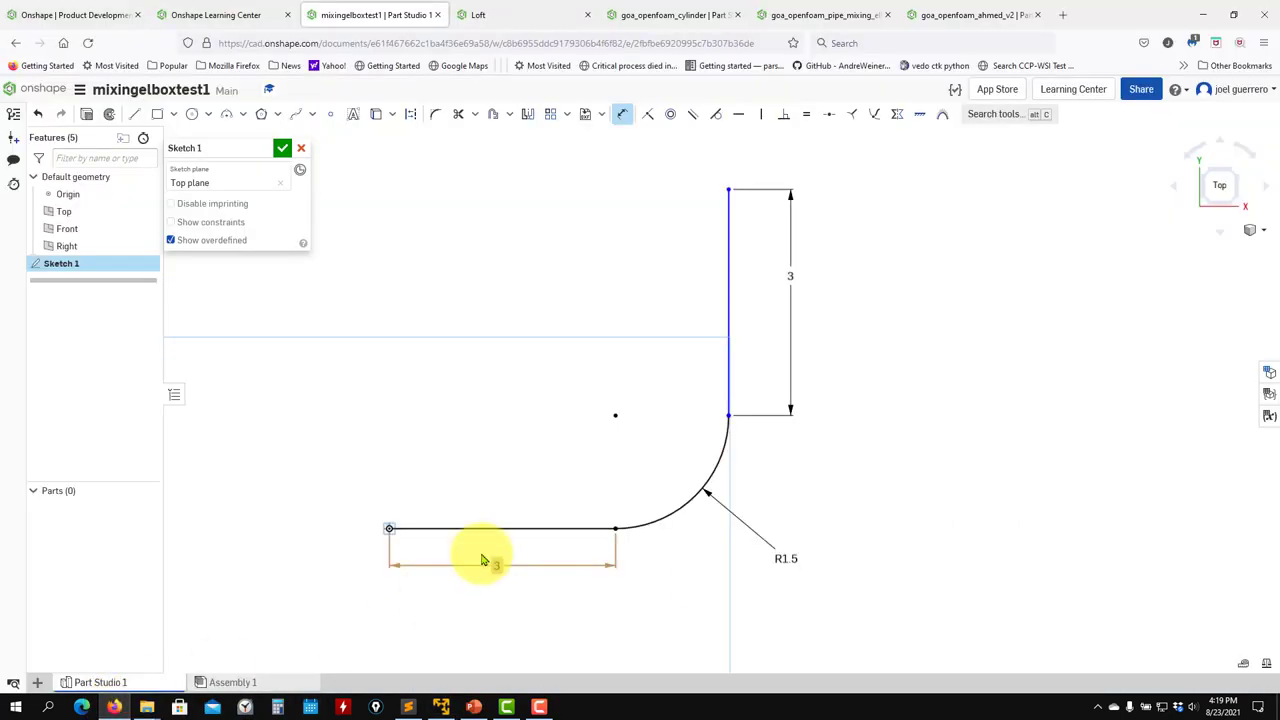
mouse_move(623, 395)
middle_mouse_down()
mouse_move(570, 421)
mouse_move(632, 407)
middle_mouse_up()
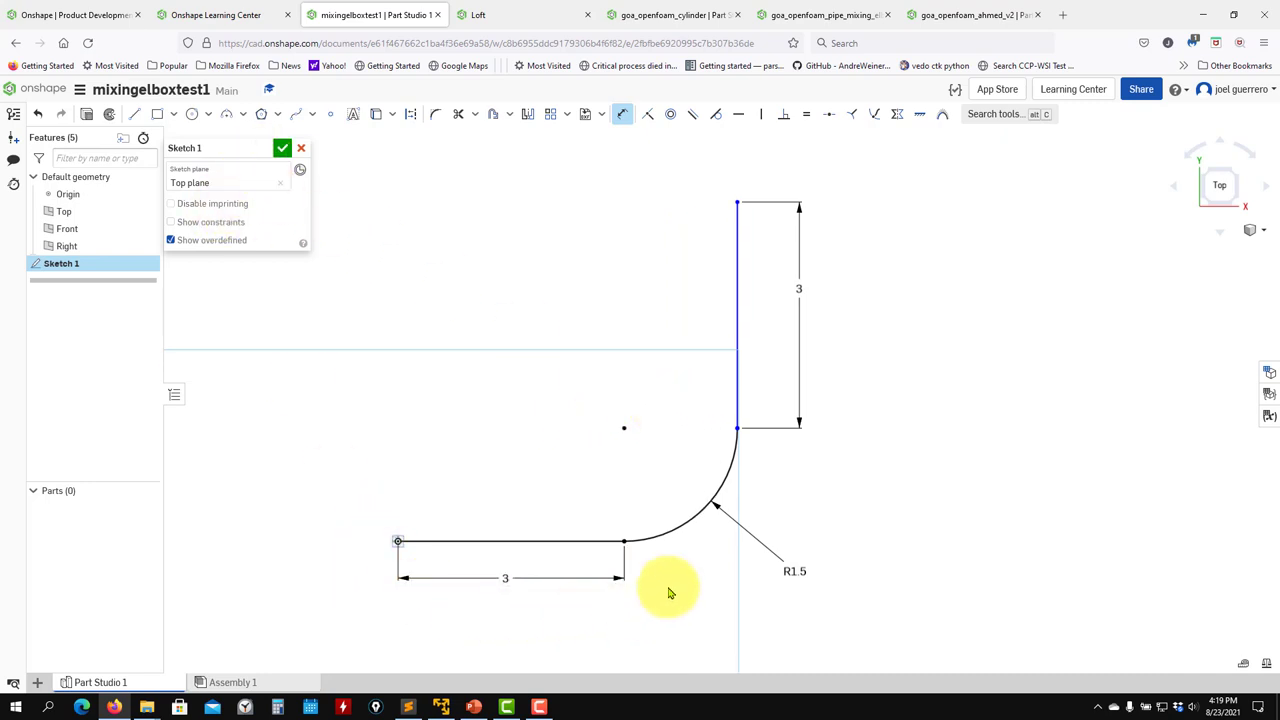
left_click(283, 148)
mouse_move(543, 343)
right_mouse_down()
mouse_move(526, 294)
mouse_move(550, 347)
right_mouse_up()
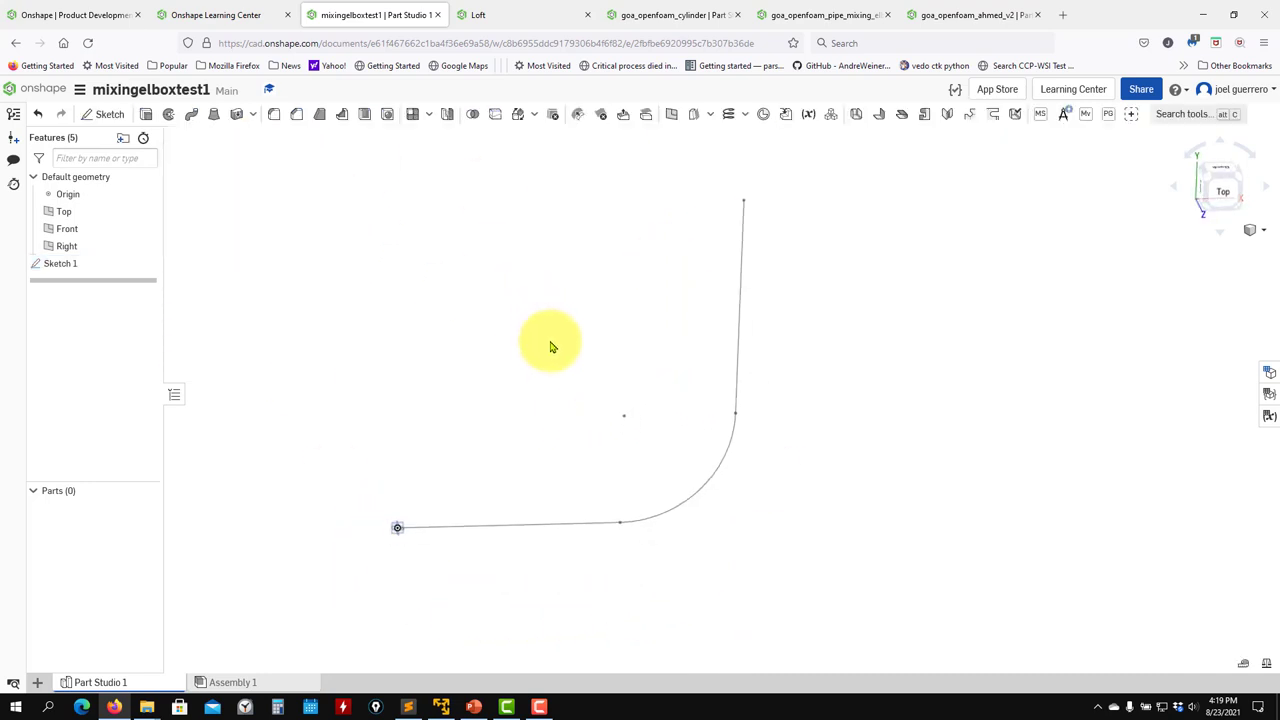
scroll(400, 560, "up", 3)
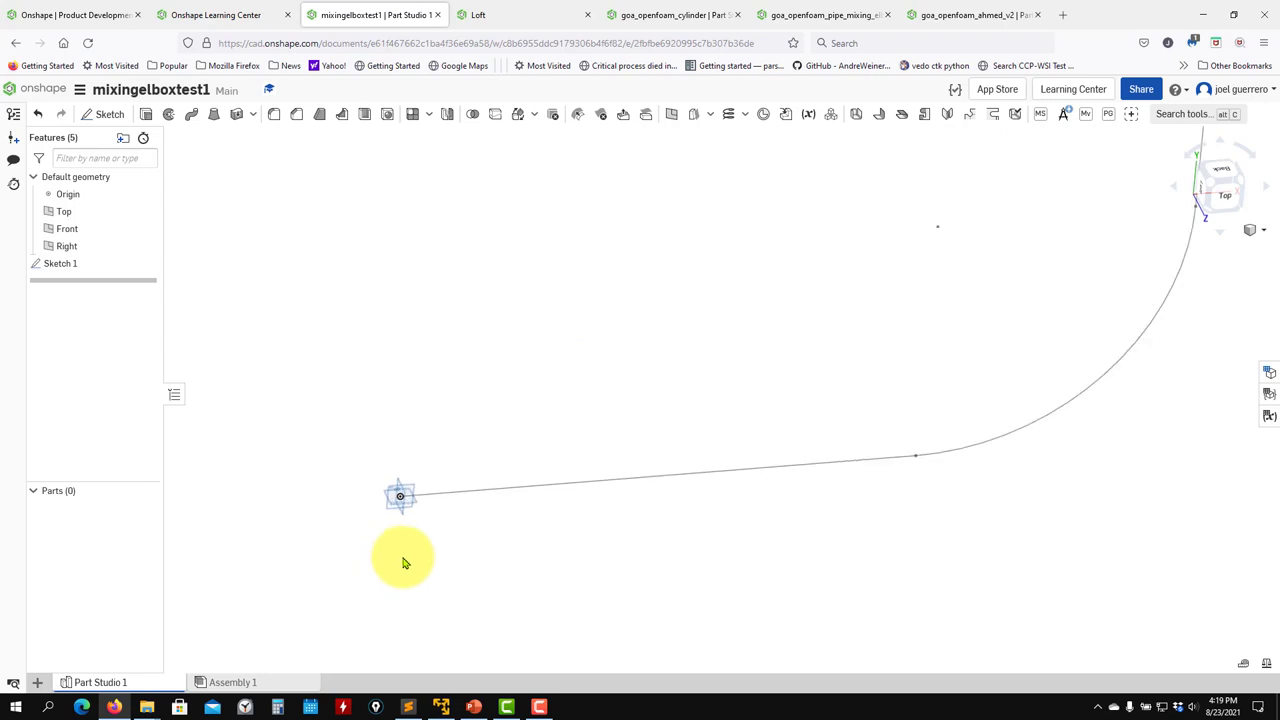
right_click_drag(404, 563, 463, 566)
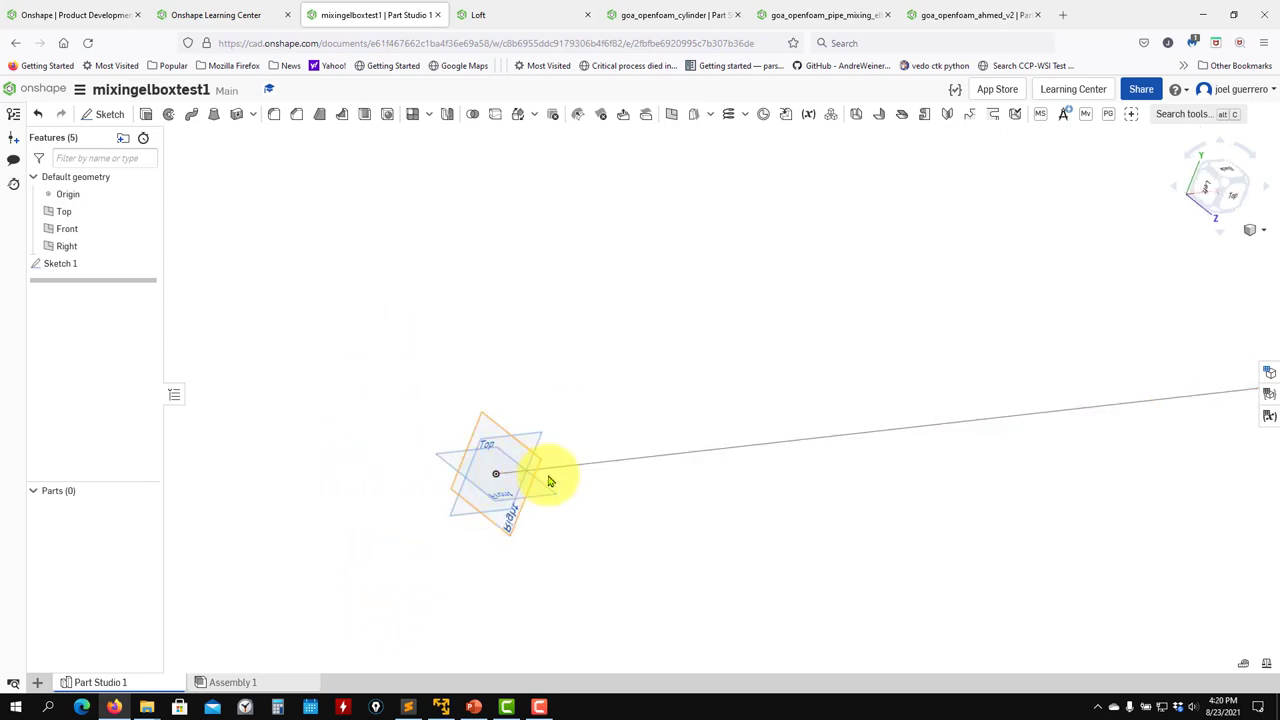
right_click_drag(549, 482, 909, 400)
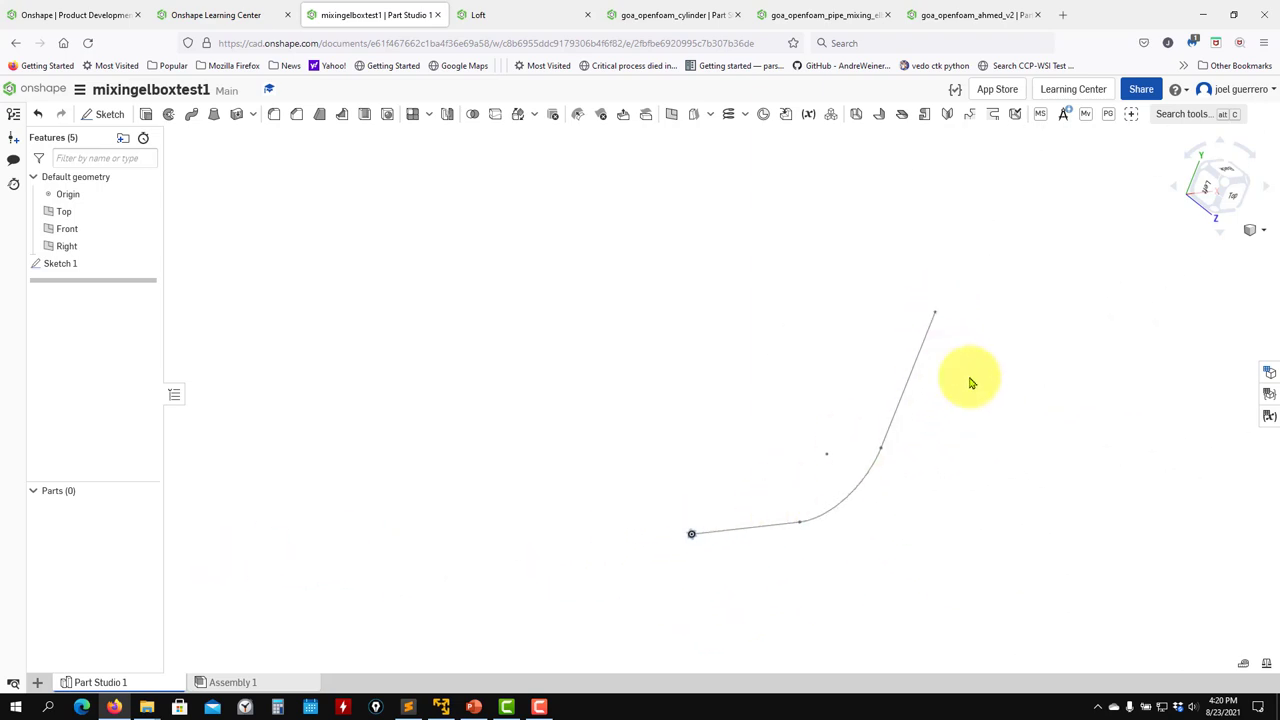
scroll(822, 438, "up", 5)
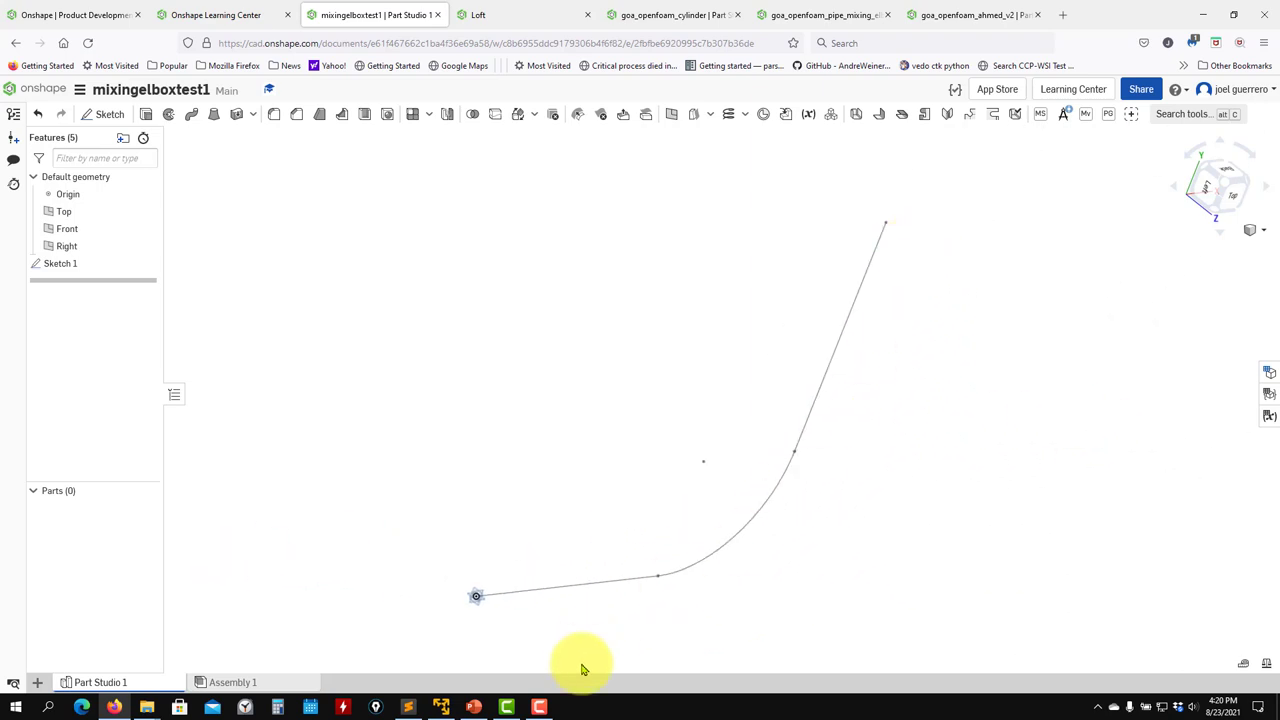
Check the Okular drawing, minimize it, and pan the Onshape view of the path sketch
left_click(441, 707)
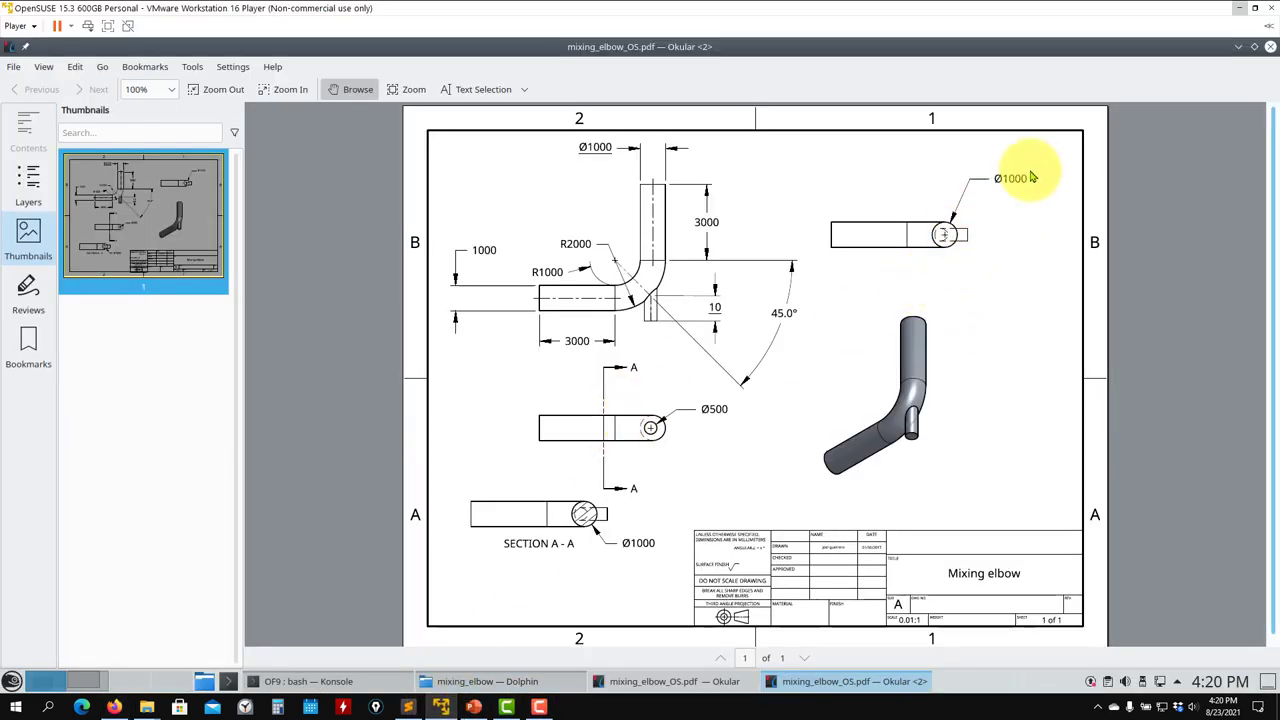
left_click(1238, 47)
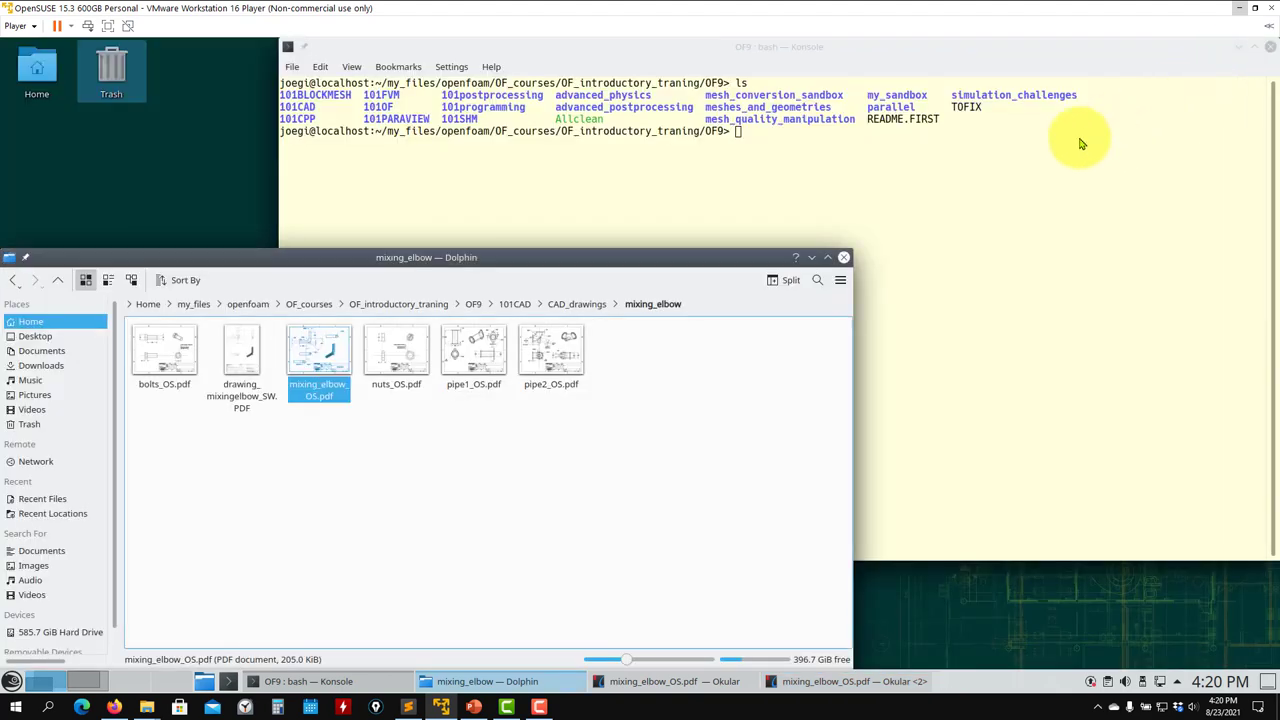
left_click(116, 707)
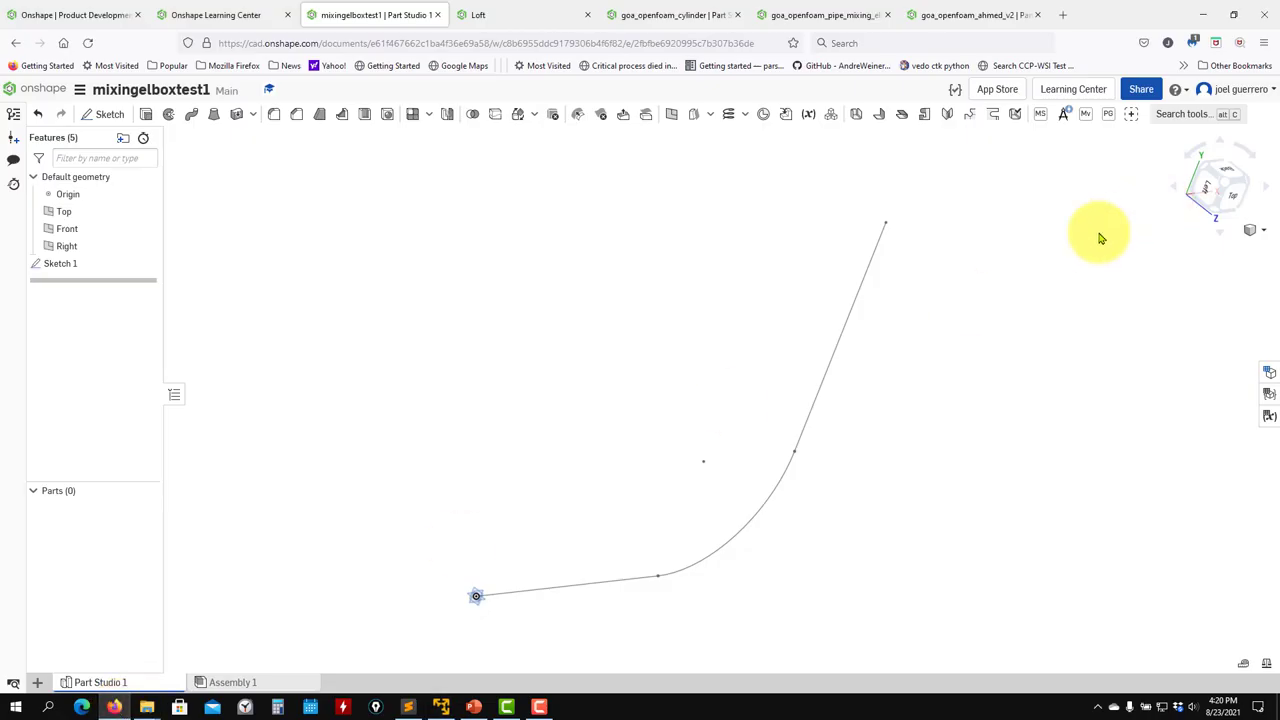
middle_click_drag(1019, 248, 826, 314)
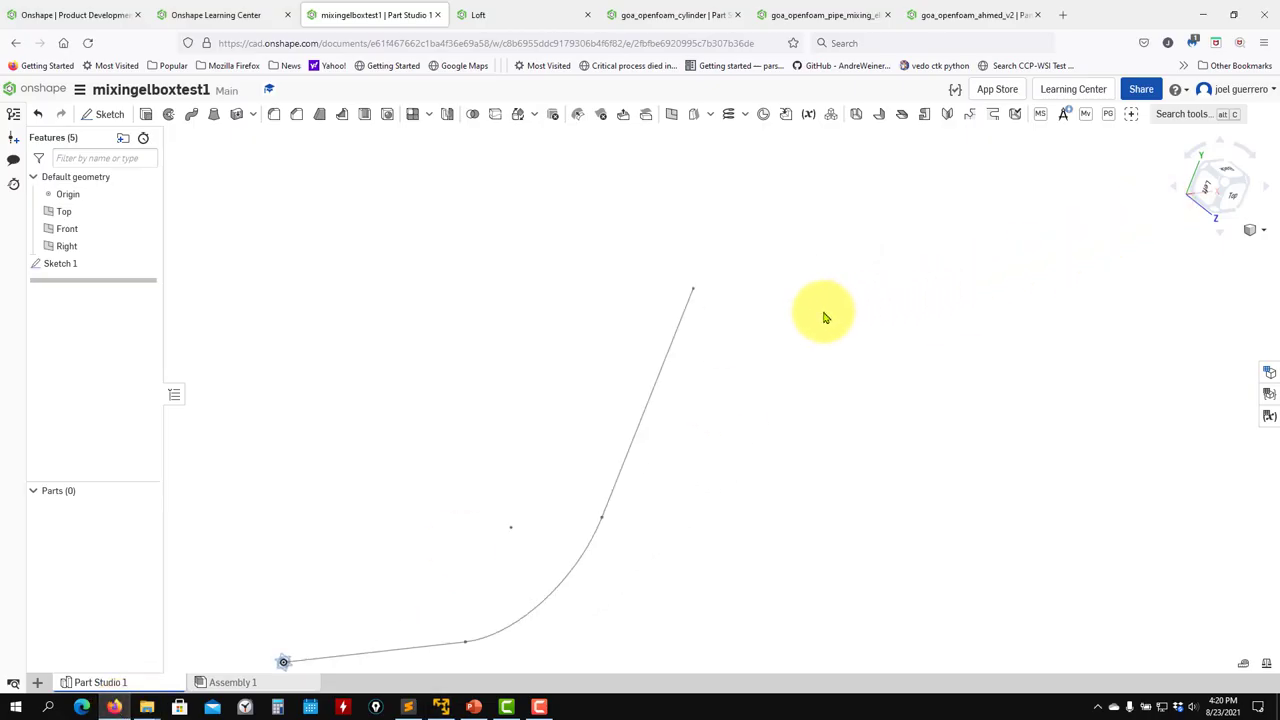
Create Plane 1 as a Curve point plane at the top endpoint of the path's upper straight line
left_click(674, 116)
left_click(289, 196)
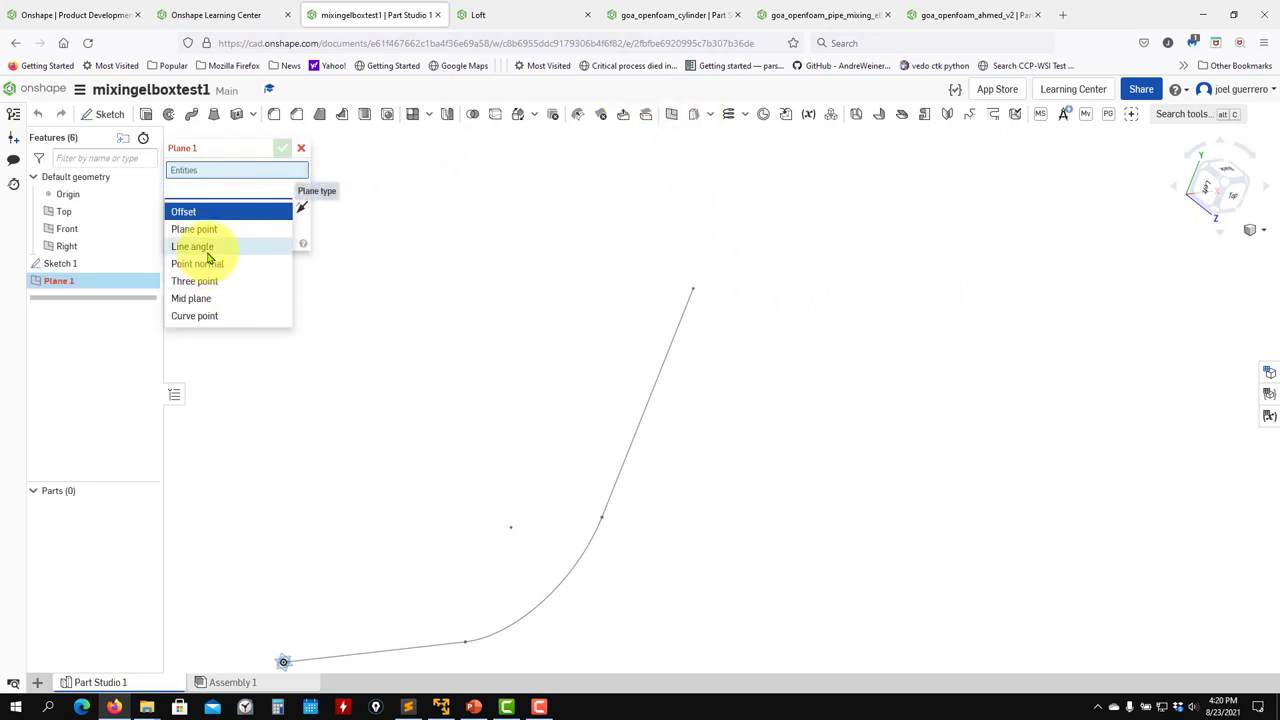
left_click_drag(207, 251, 240, 320)
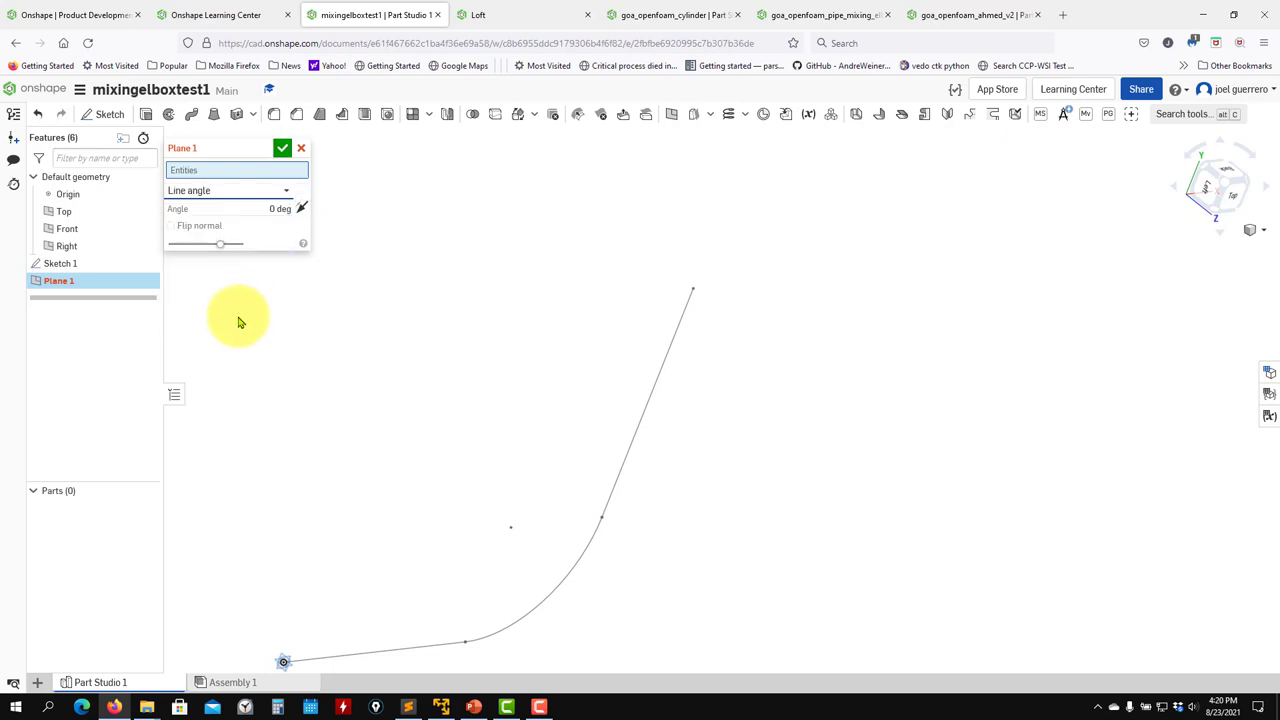
left_click(277, 194)
left_click(219, 314)
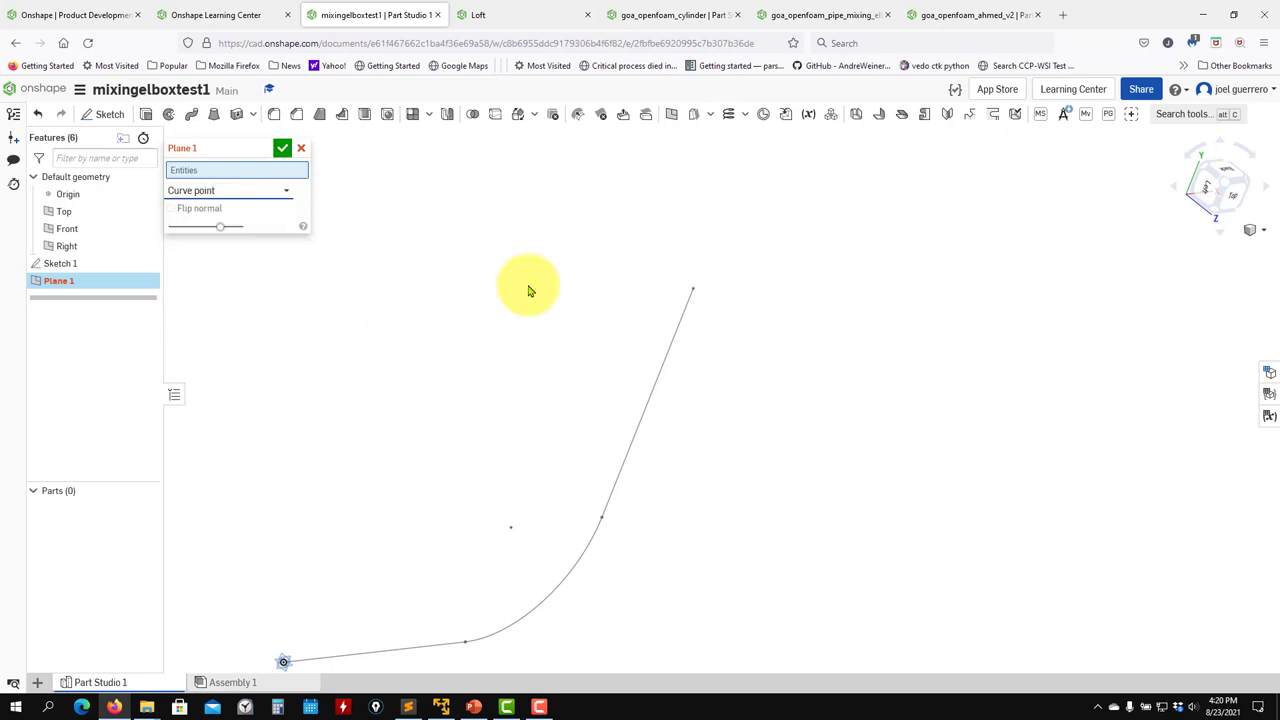
left_click(683, 323)
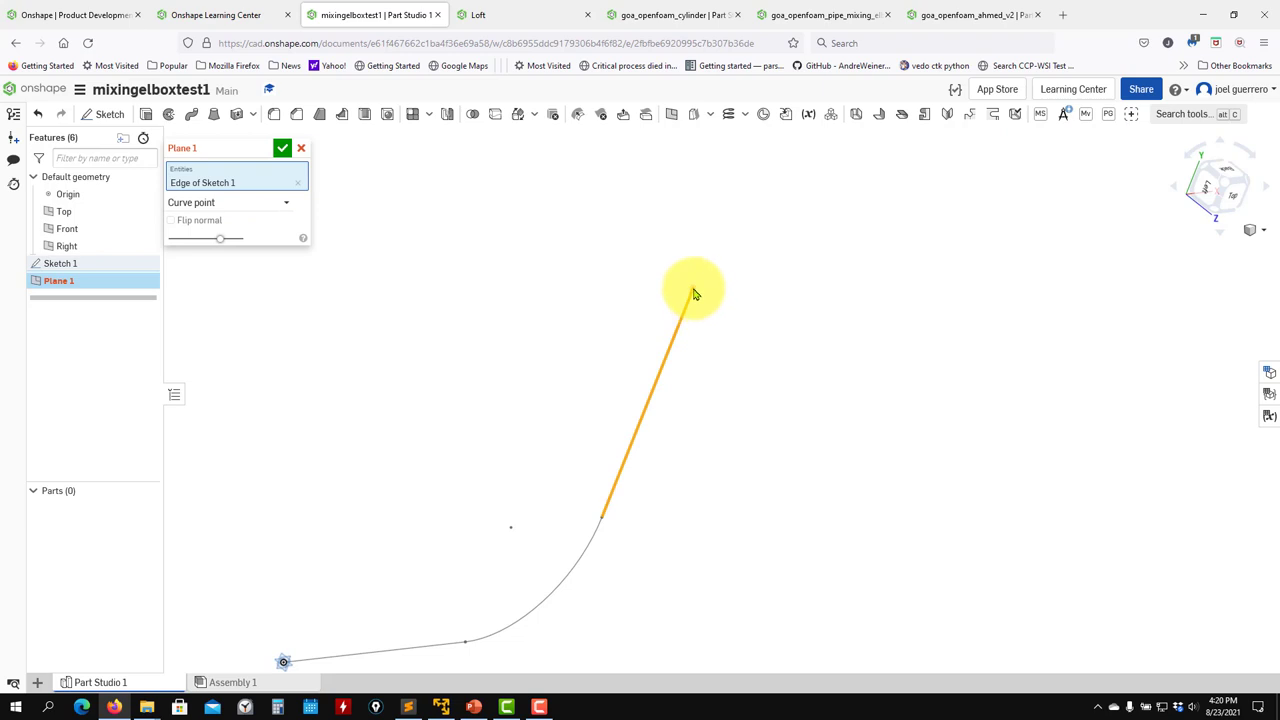
left_click(692, 290)
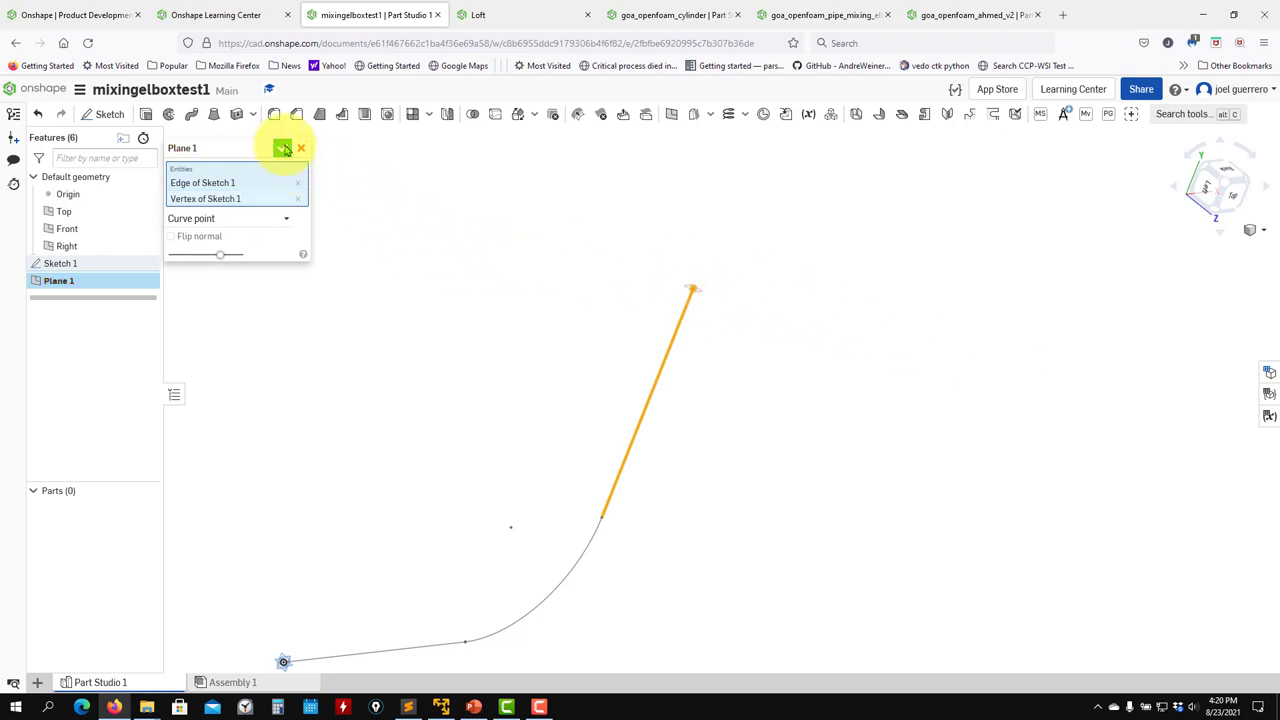
left_click(284, 149)
Select Plane 1 as the surface for the new sketch
scroll(720, 300, "up", 5)
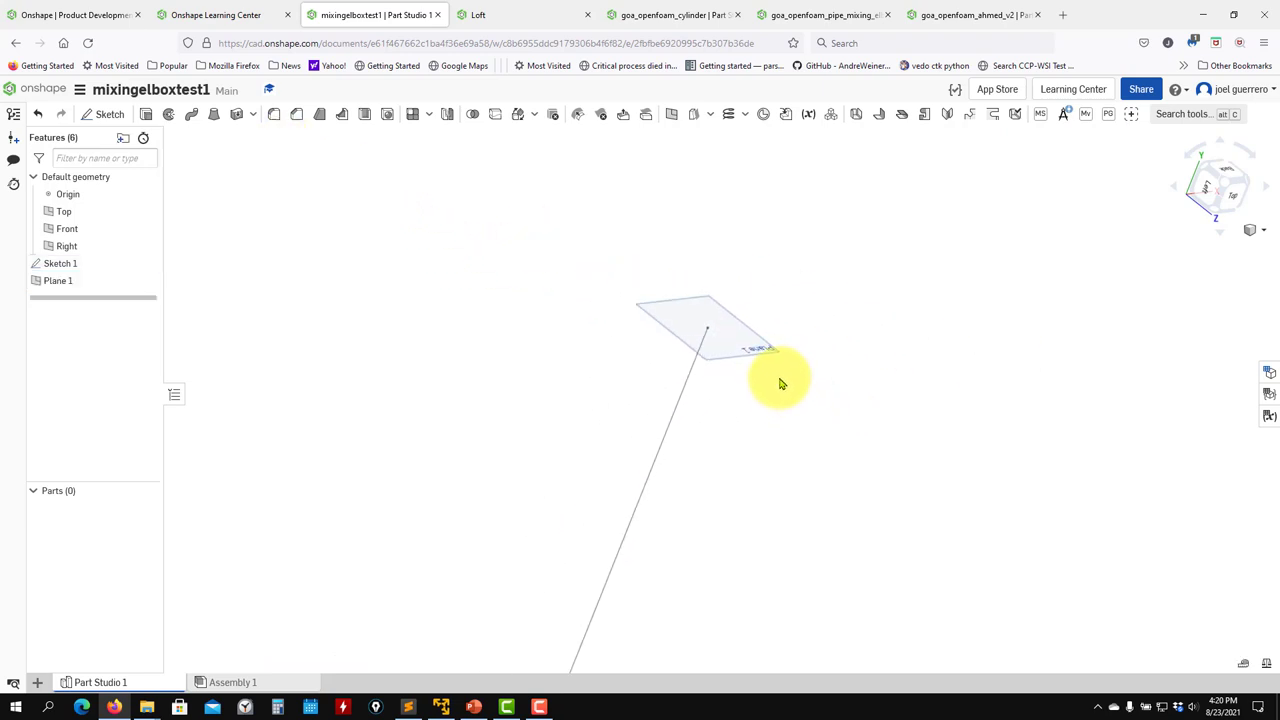
scroll(781, 383, "up", 1)
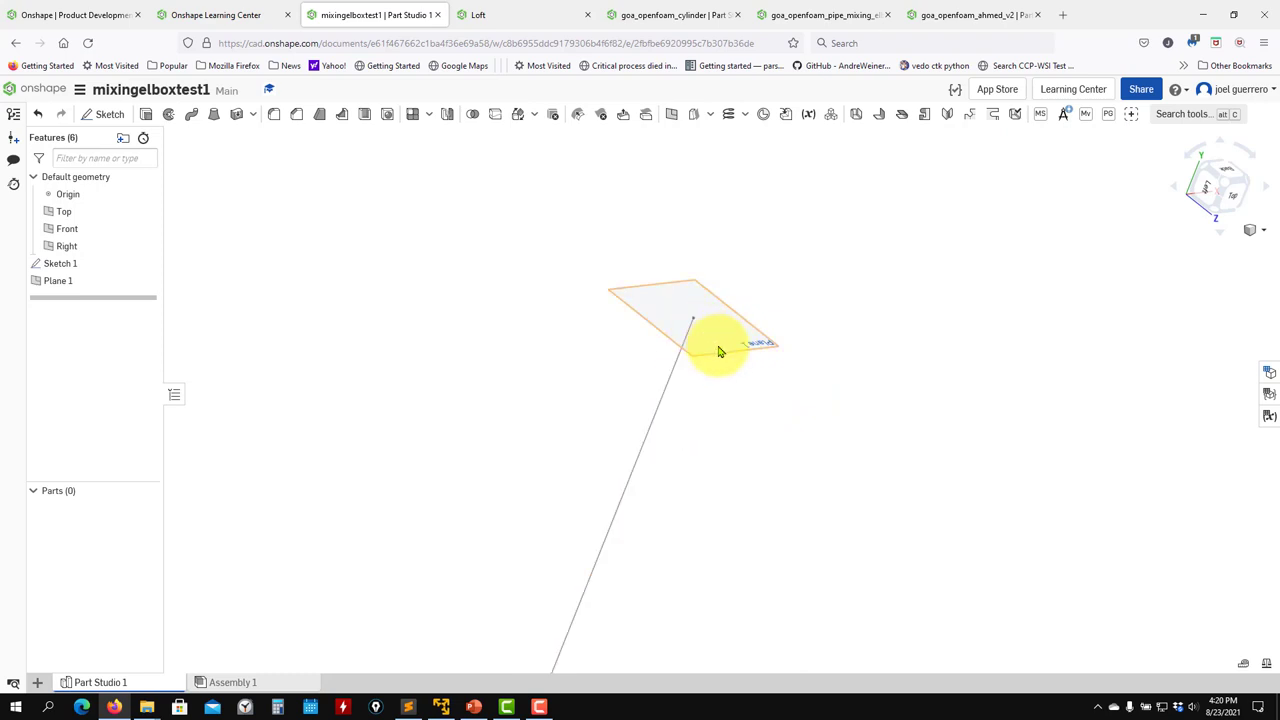
left_click(718, 352)
Start Sketch 2 on Plane 1, view it normal, and draw a circle centred on the path's end point
left_click(108, 115)
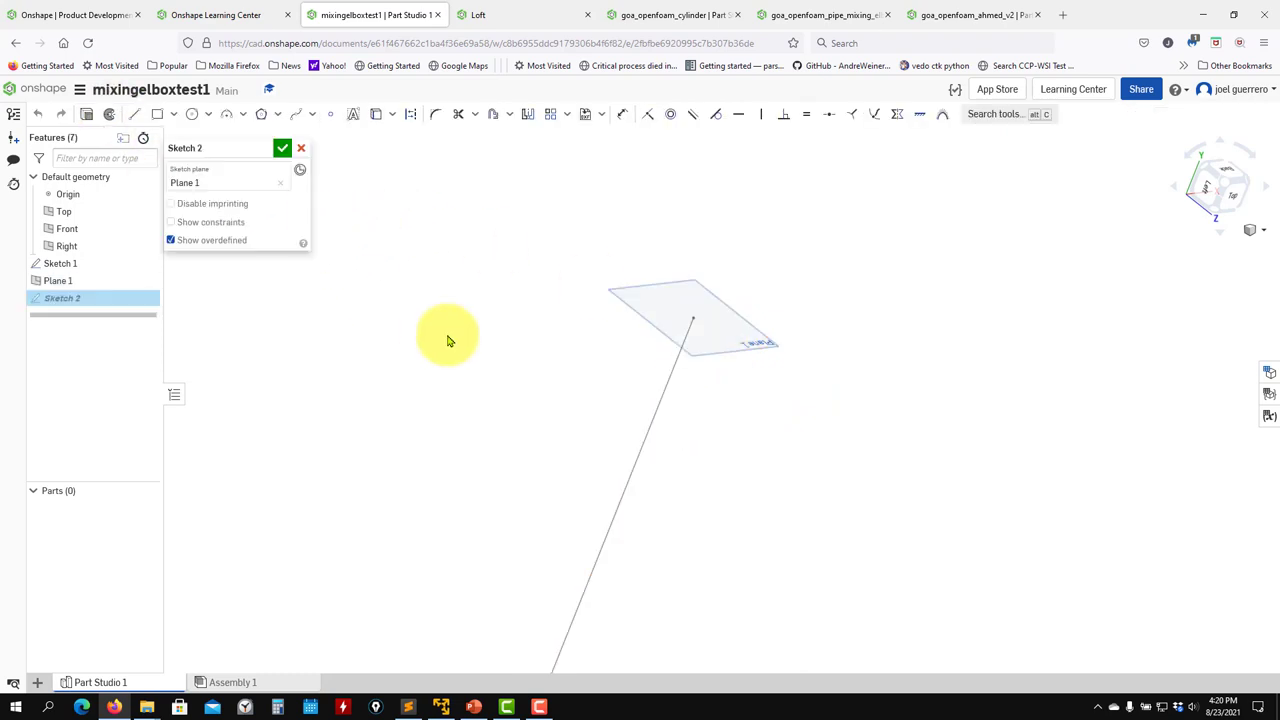
key("n")
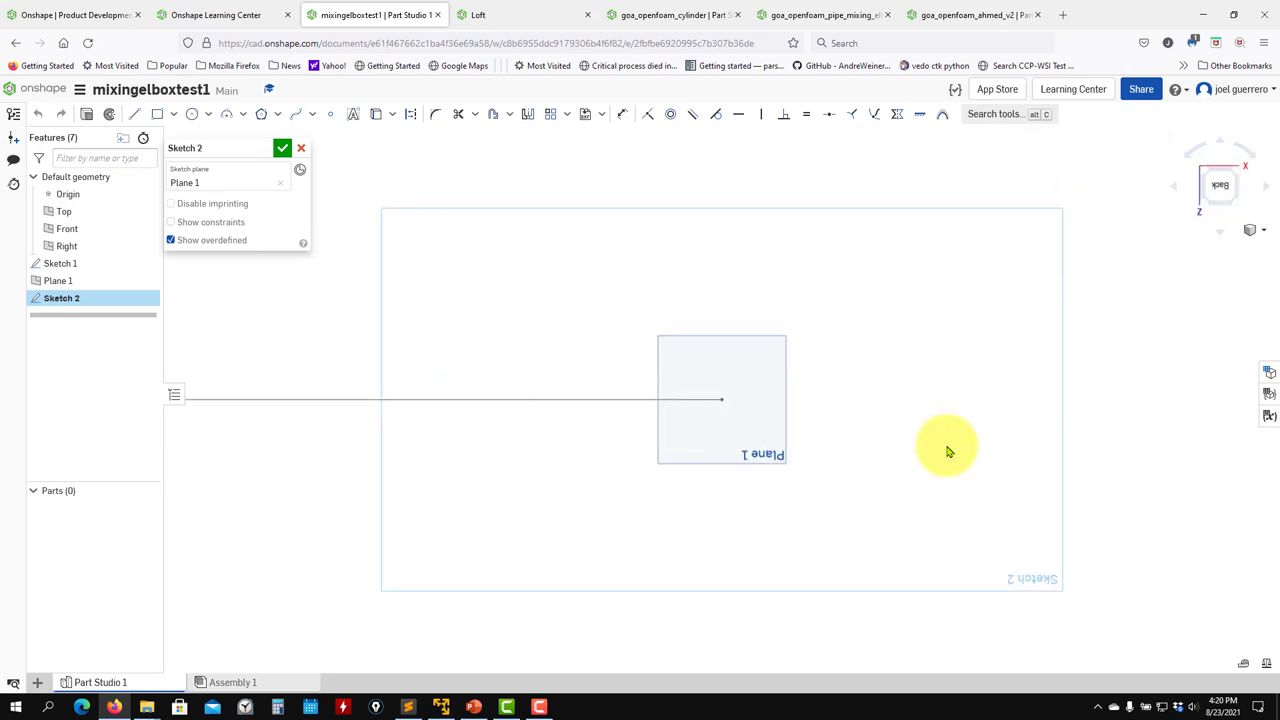
scroll(786, 346, "up", 6)
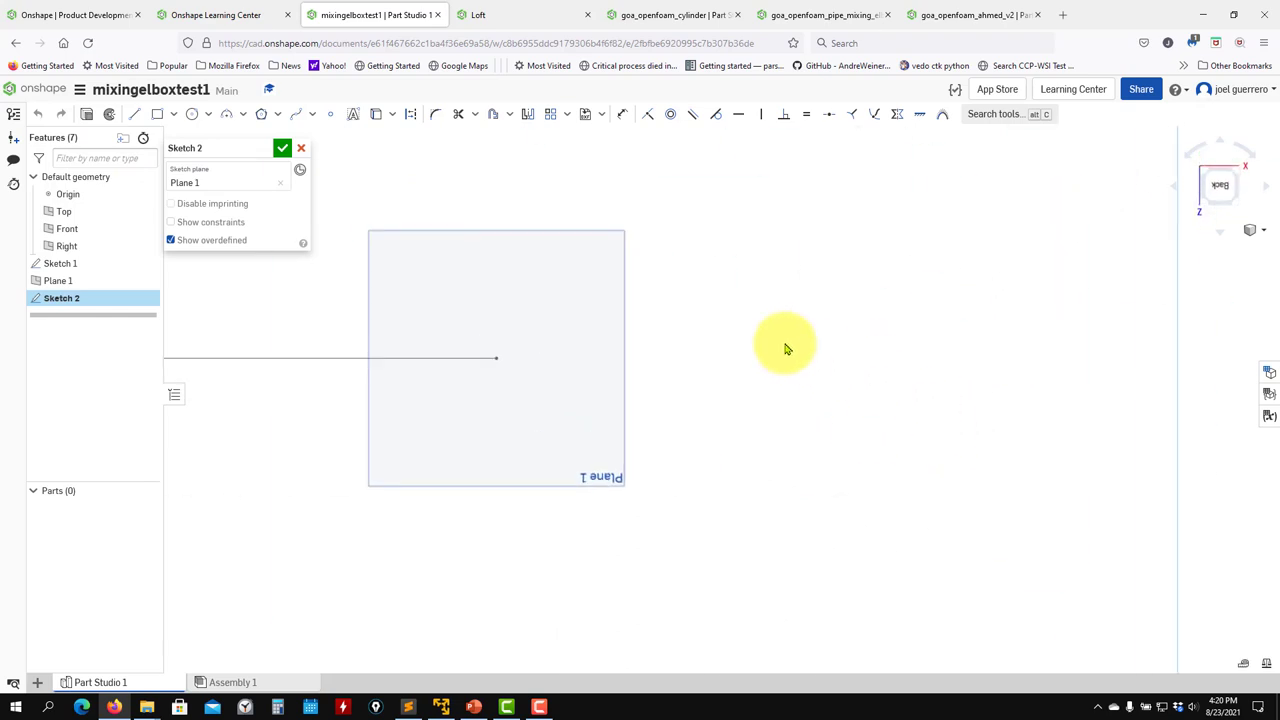
left_click(192, 115)
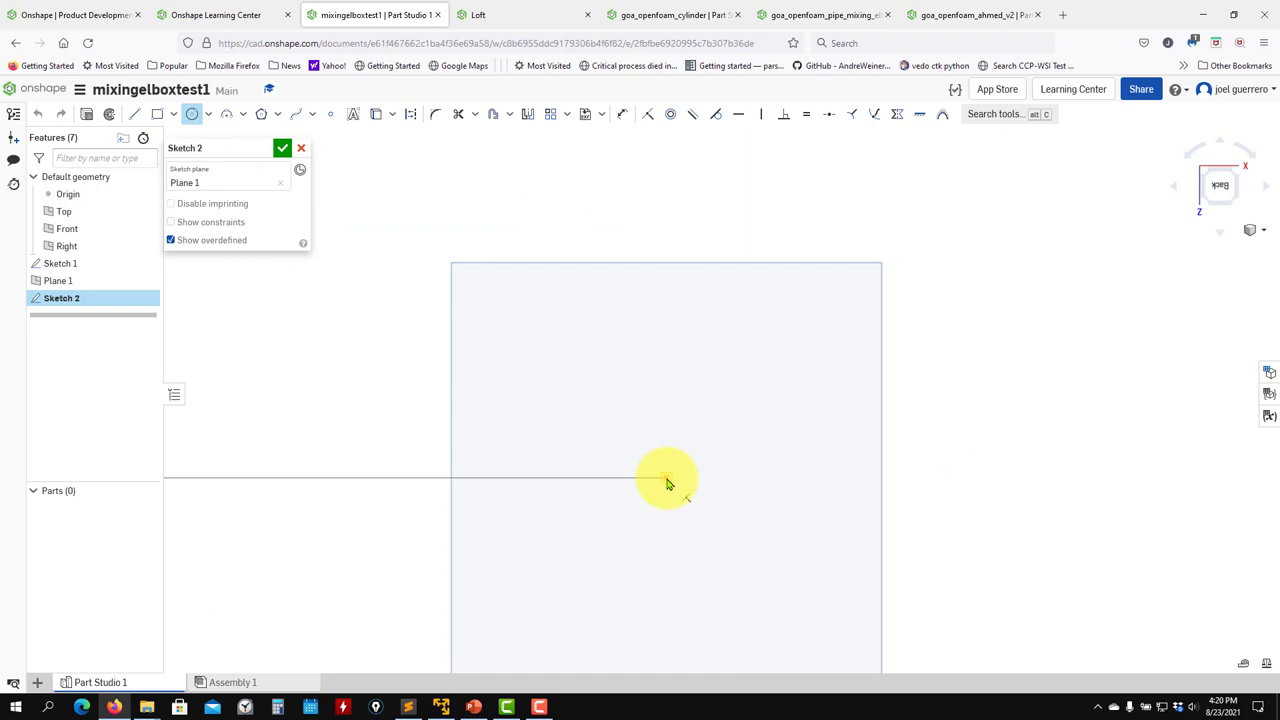
left_click(667, 478)
left_click(764, 365)
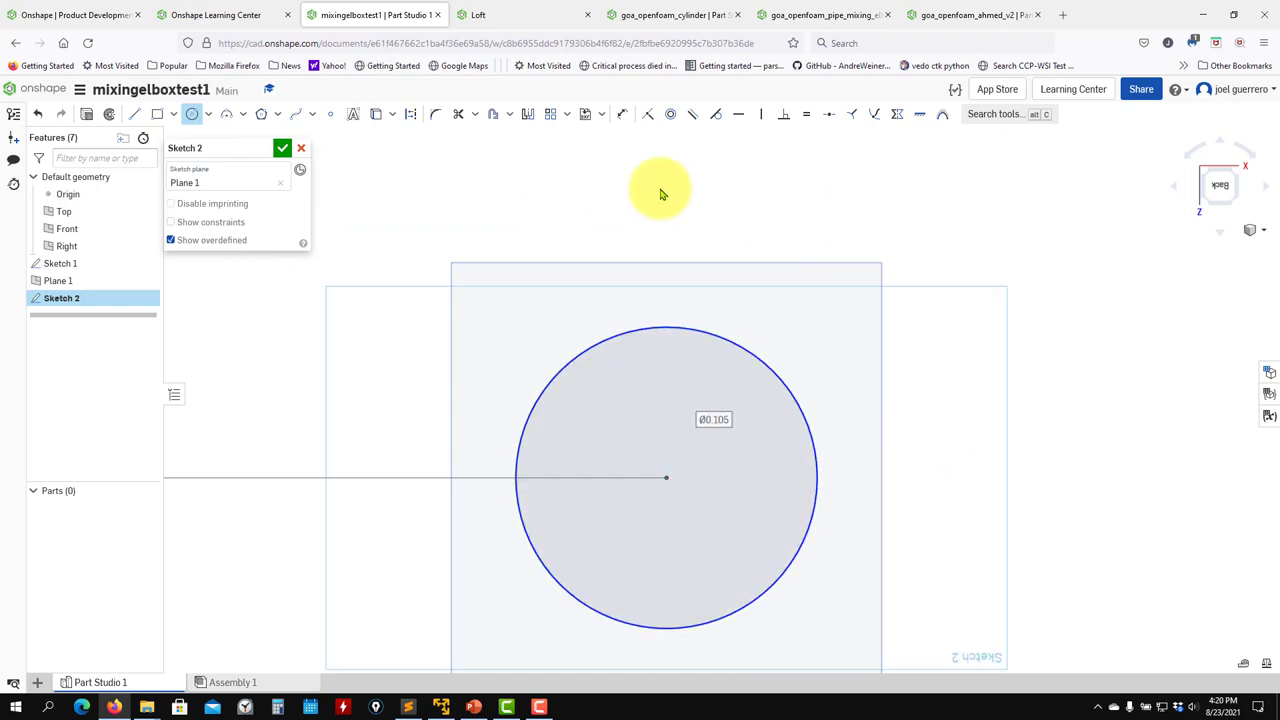
Dimension the circle's diameter, first 0.5, then changed to 1
left_click(620, 114)
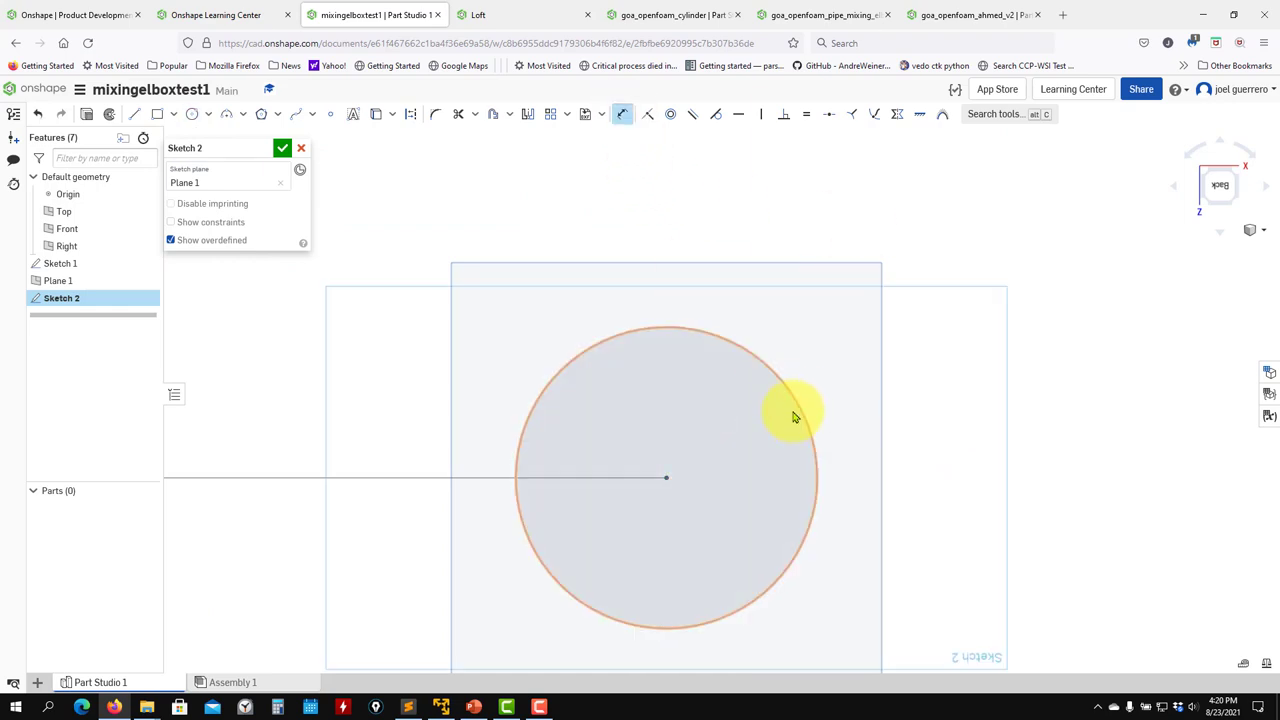
left_click(926, 303)
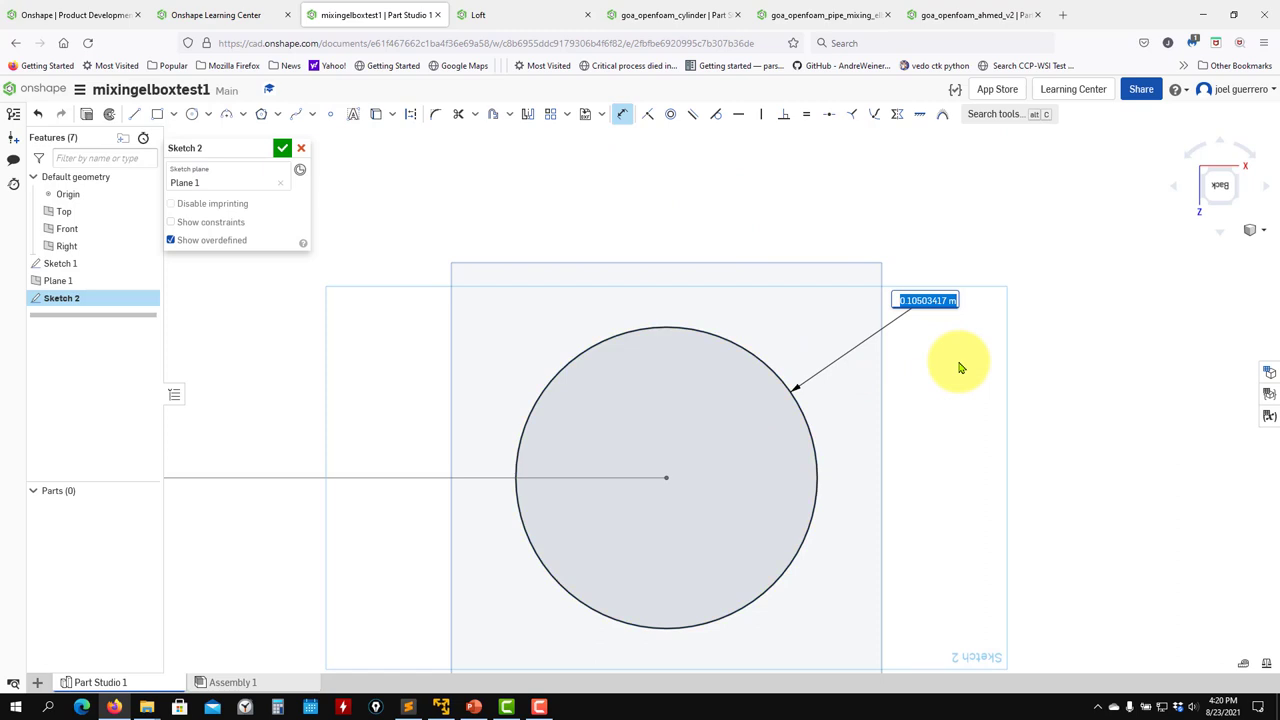
key("Return")
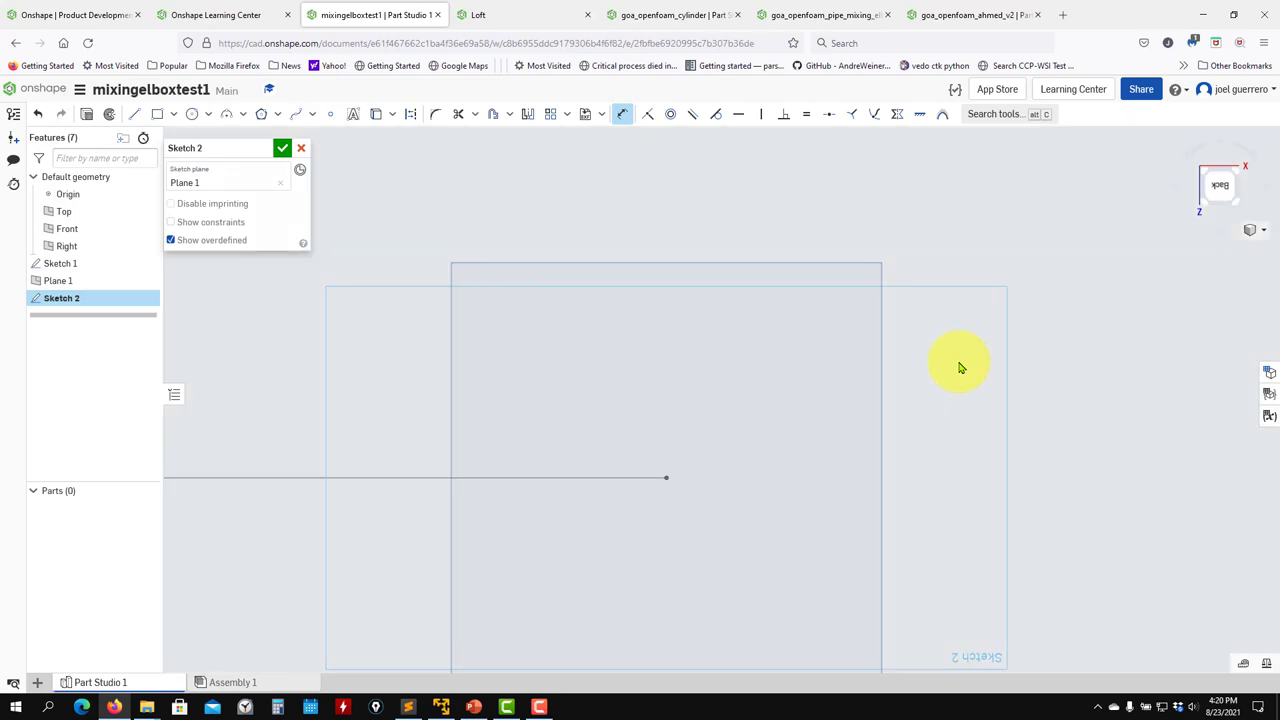
scroll(958, 368, "down", 5)
mouse_move(1137, 434)
middle_mouse_down()
mouse_move(908, 477)
mouse_move(895, 374)
middle_mouse_up()
double_click(893, 299)
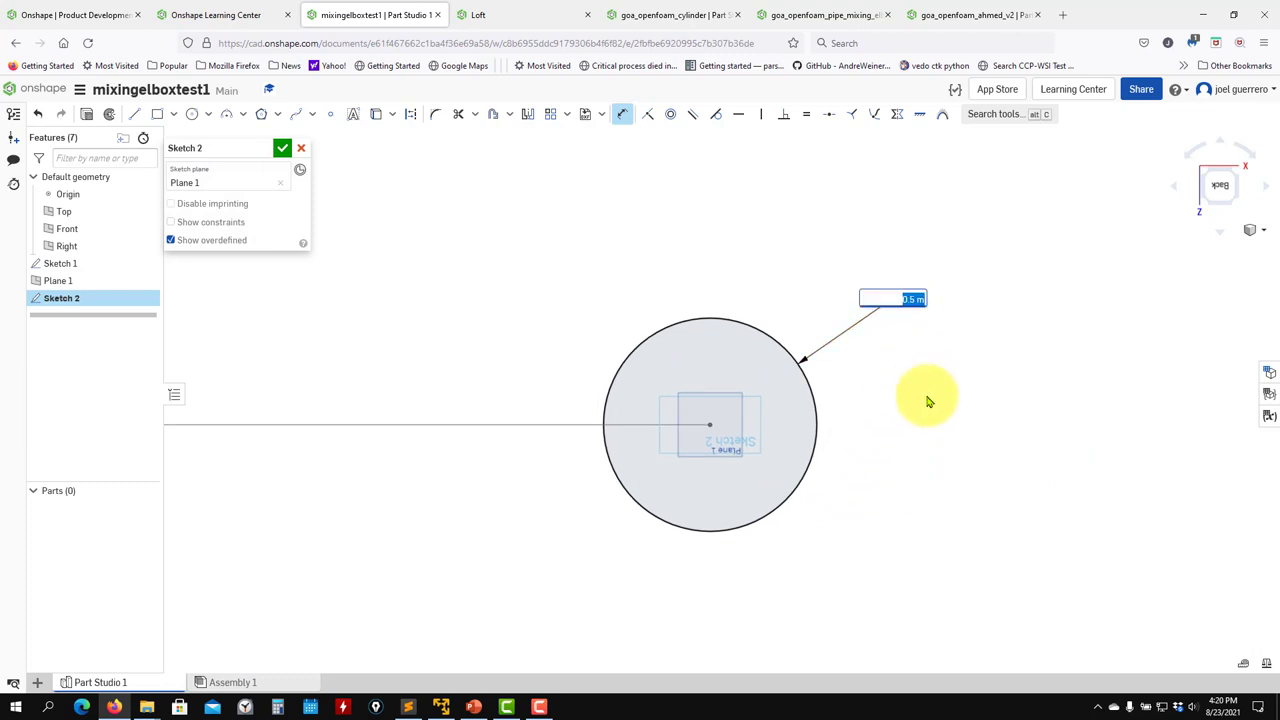
type("1")
key("Return")
scroll(927, 401, "down", 6)
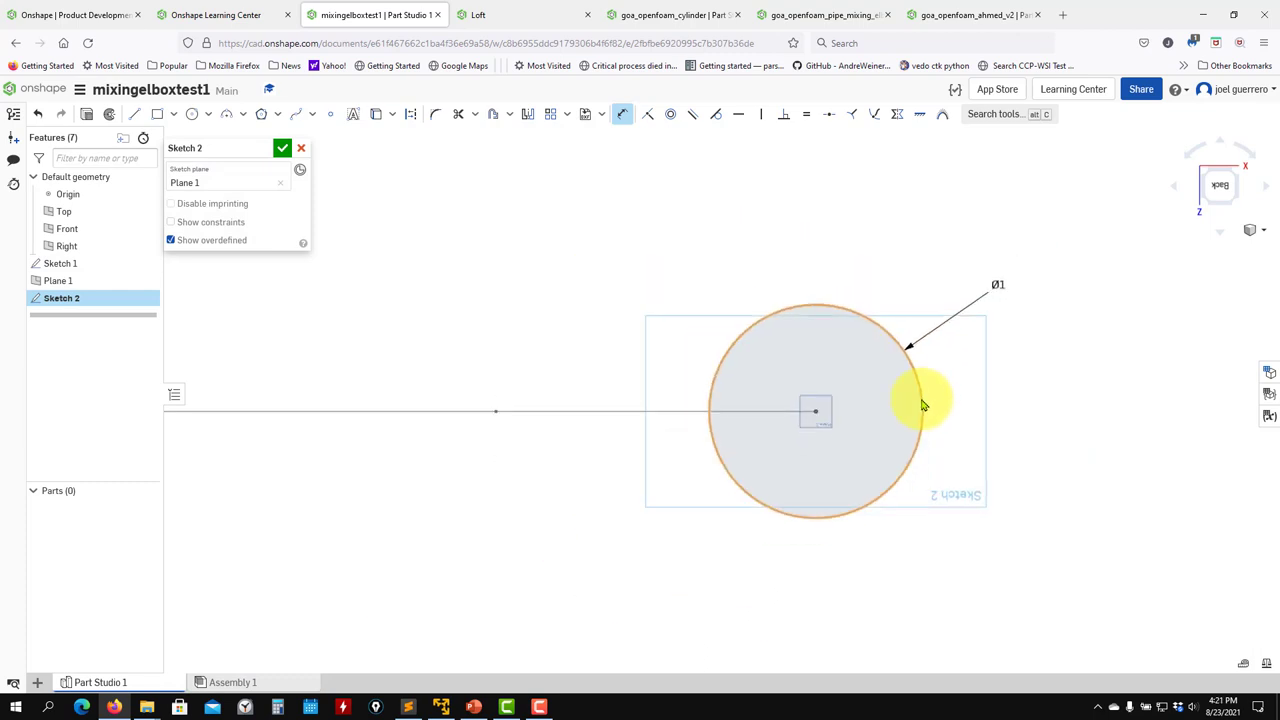
Check the mixing elbow reference drawing on the virtual machine, then return to Onshape
left_click(443, 706)
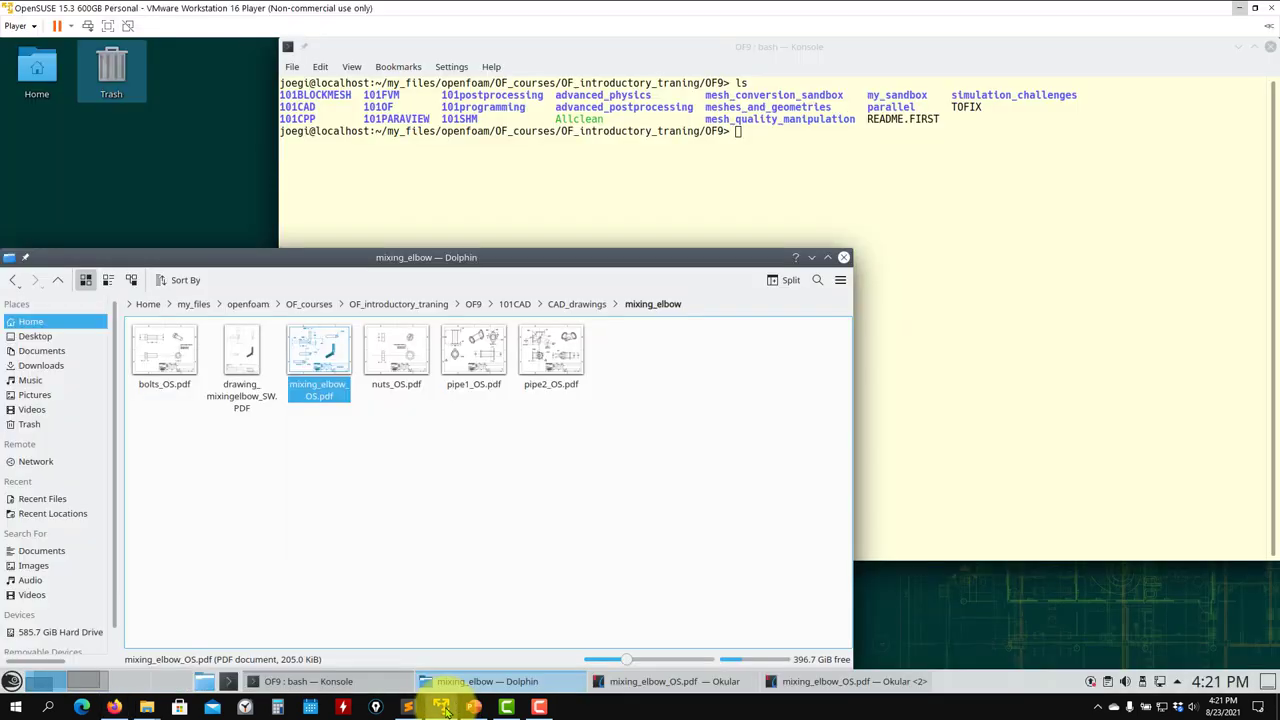
left_click(840, 682)
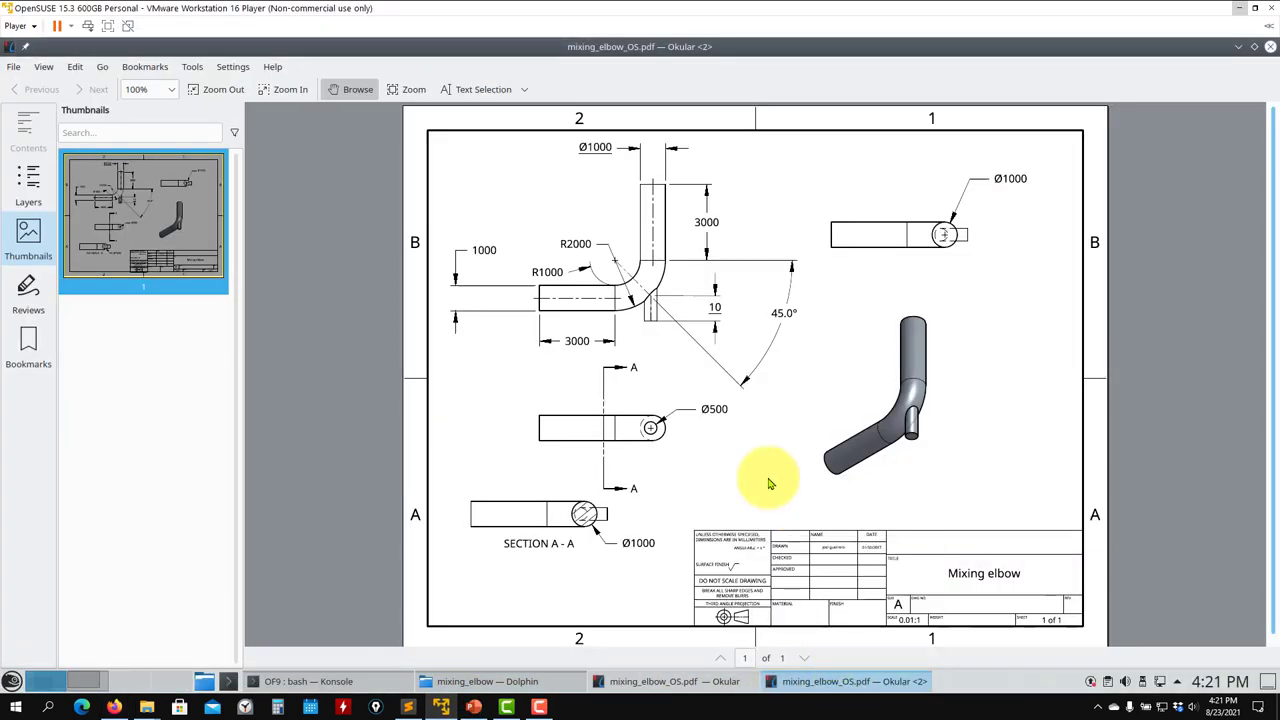
left_click(1237, 8)
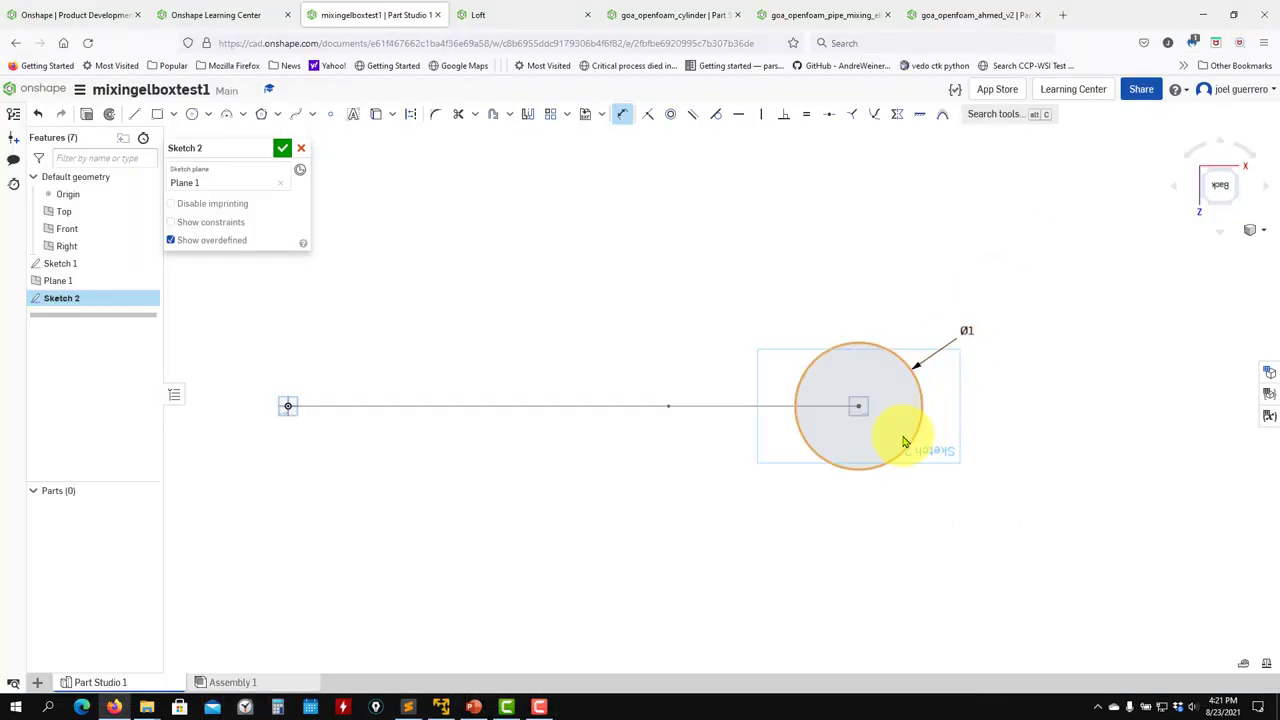
left_click(283, 148)
mouse_move(374, 271)
right_mouse_down()
mouse_move(408, 414)
mouse_move(470, 333)
right_mouse_up()
scroll(549, 409, "down", 3)
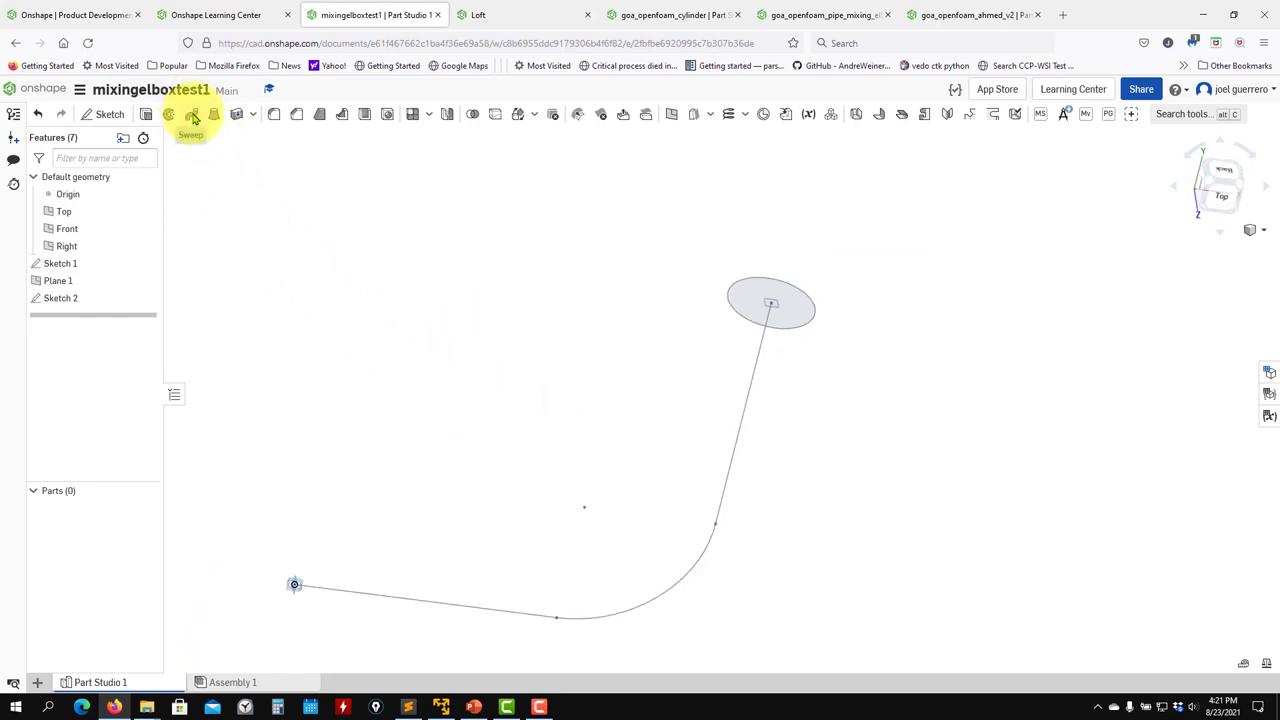
left_click(193, 117)
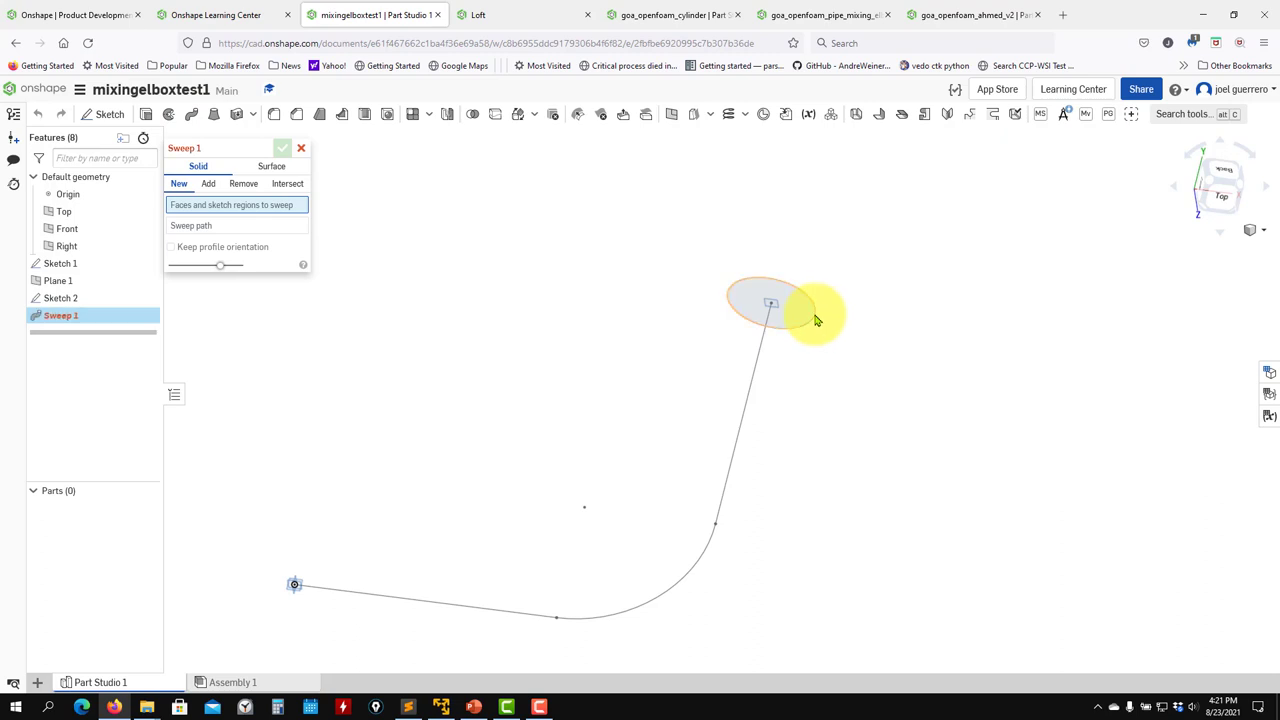
left_click(800, 318)
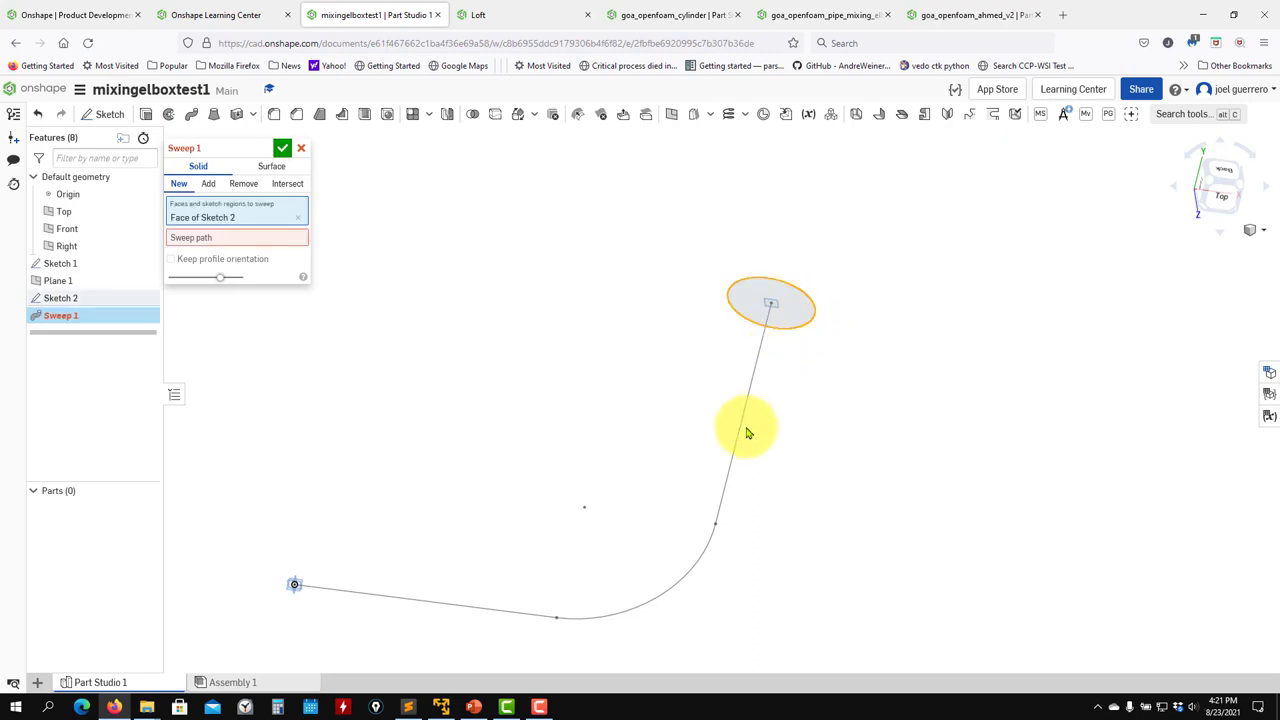
left_click(283, 240)
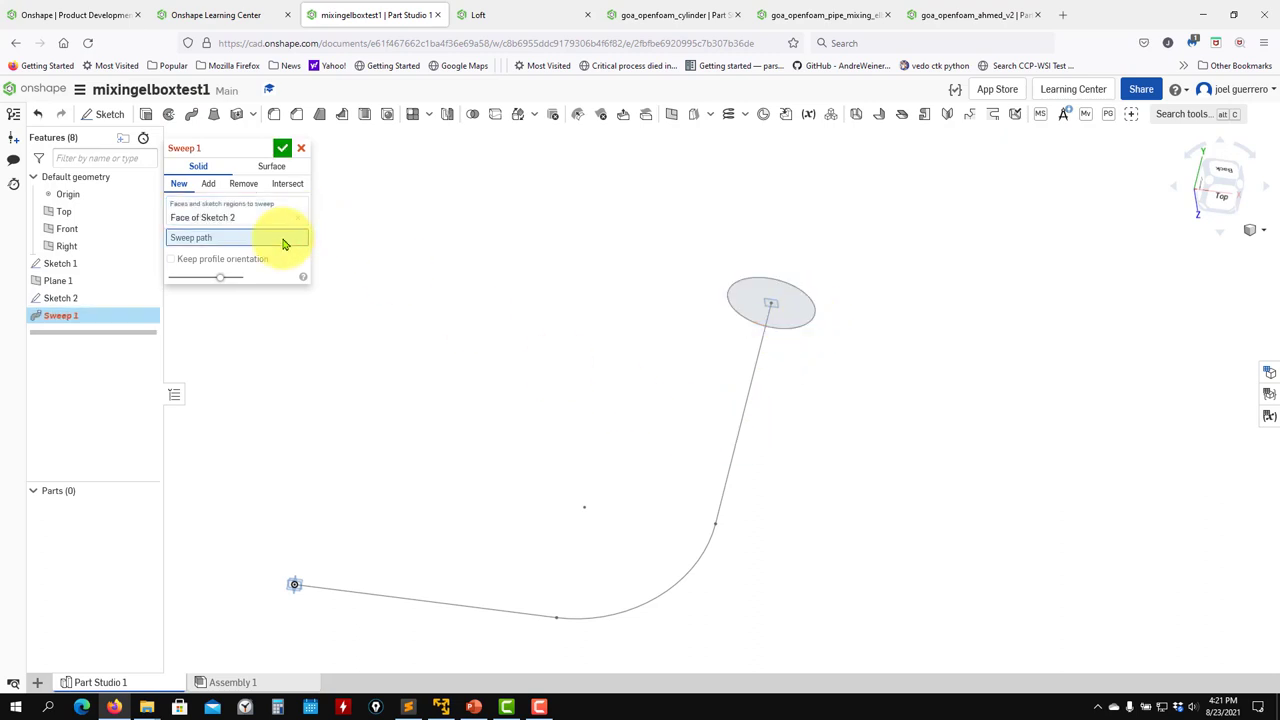
left_click(752, 391)
left_click(707, 561)
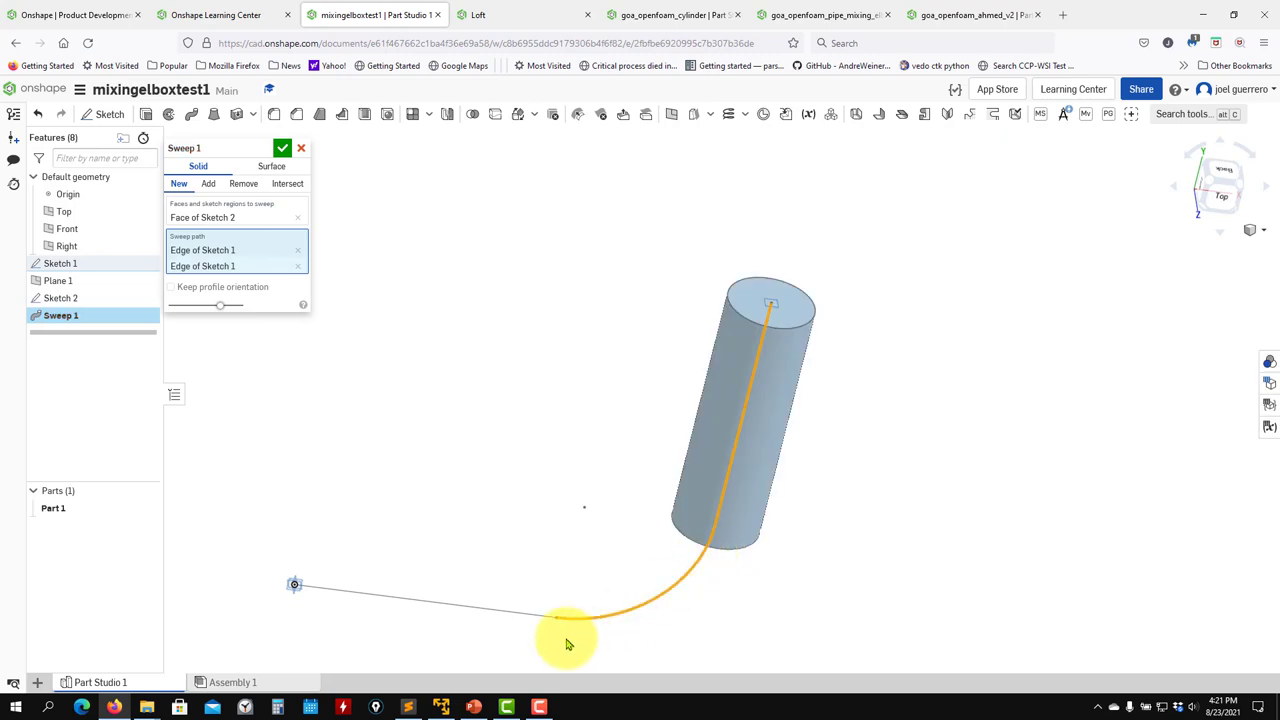
left_click(529, 622)
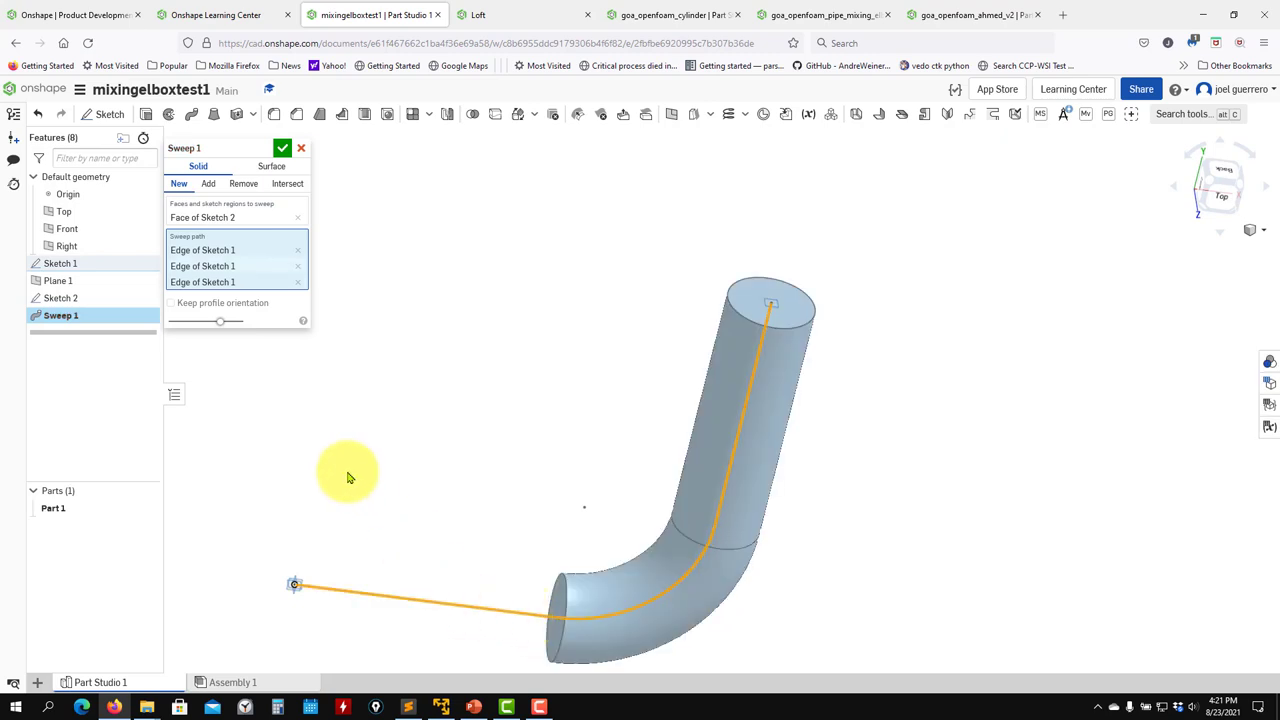
left_click(282, 148)
key("shift+5")
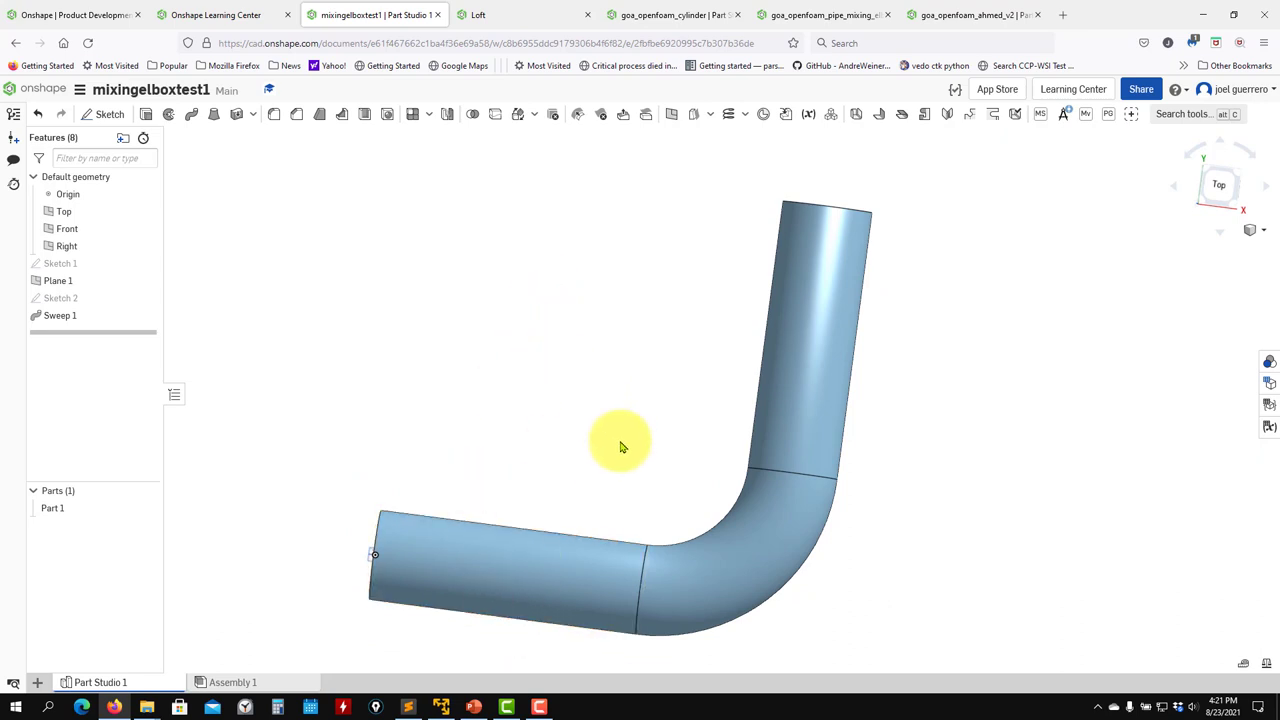
middle_click_drag(620, 443, 560, 379)
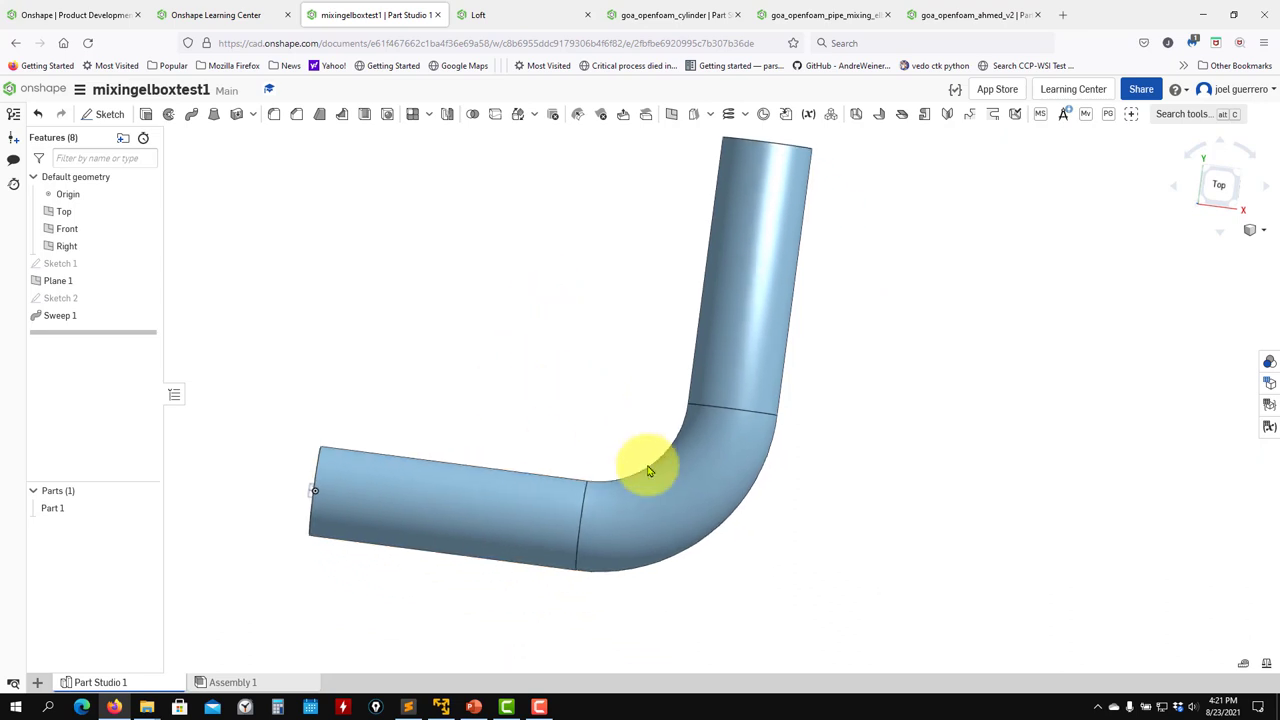
Bring mixing_elbow_OS.pdf to the front in Okular
left_click(450, 710)
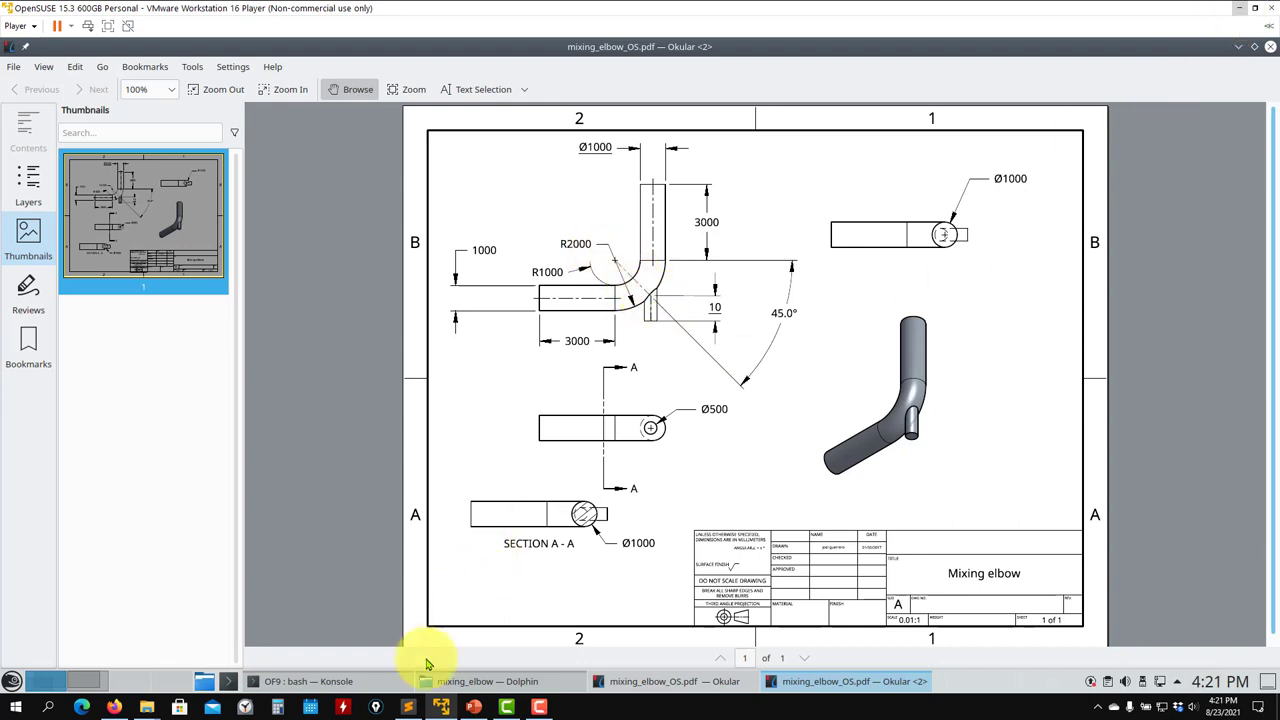
Back in Onshape, hide Part 1 and Sketch 2, show Sketch 1, and orbit to an angled view
left_click(114, 707)
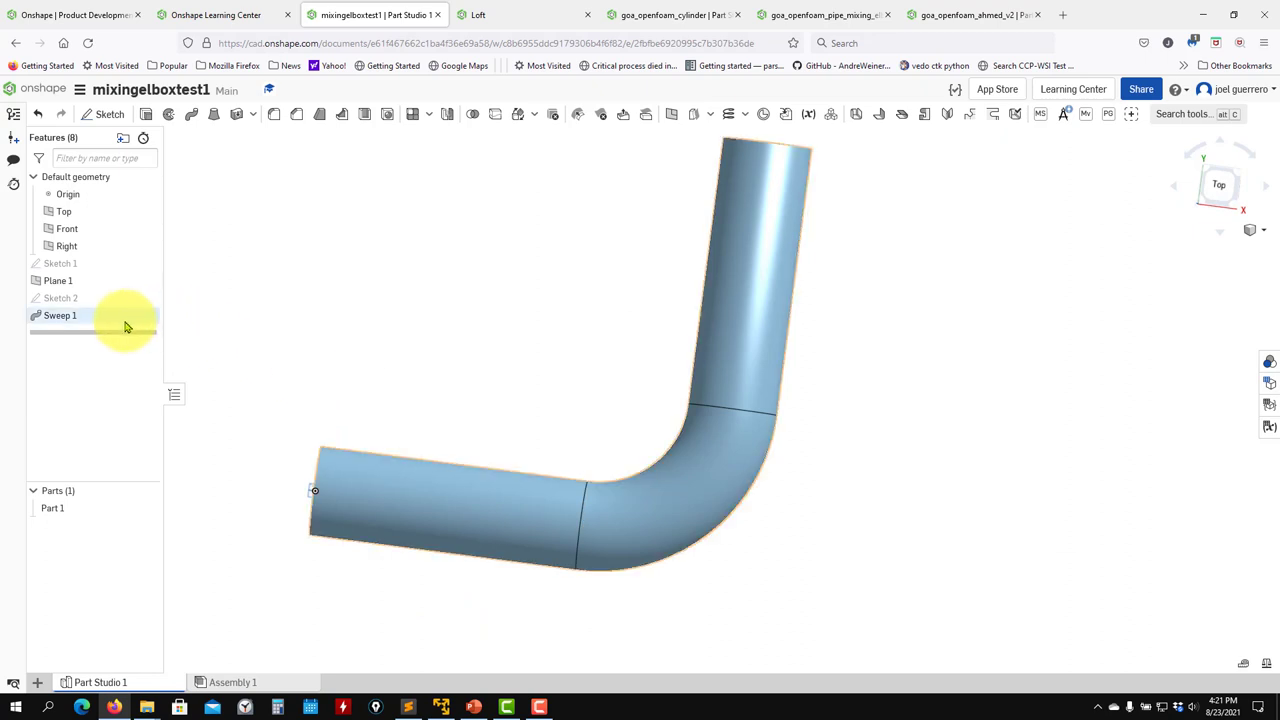
left_click(145, 511)
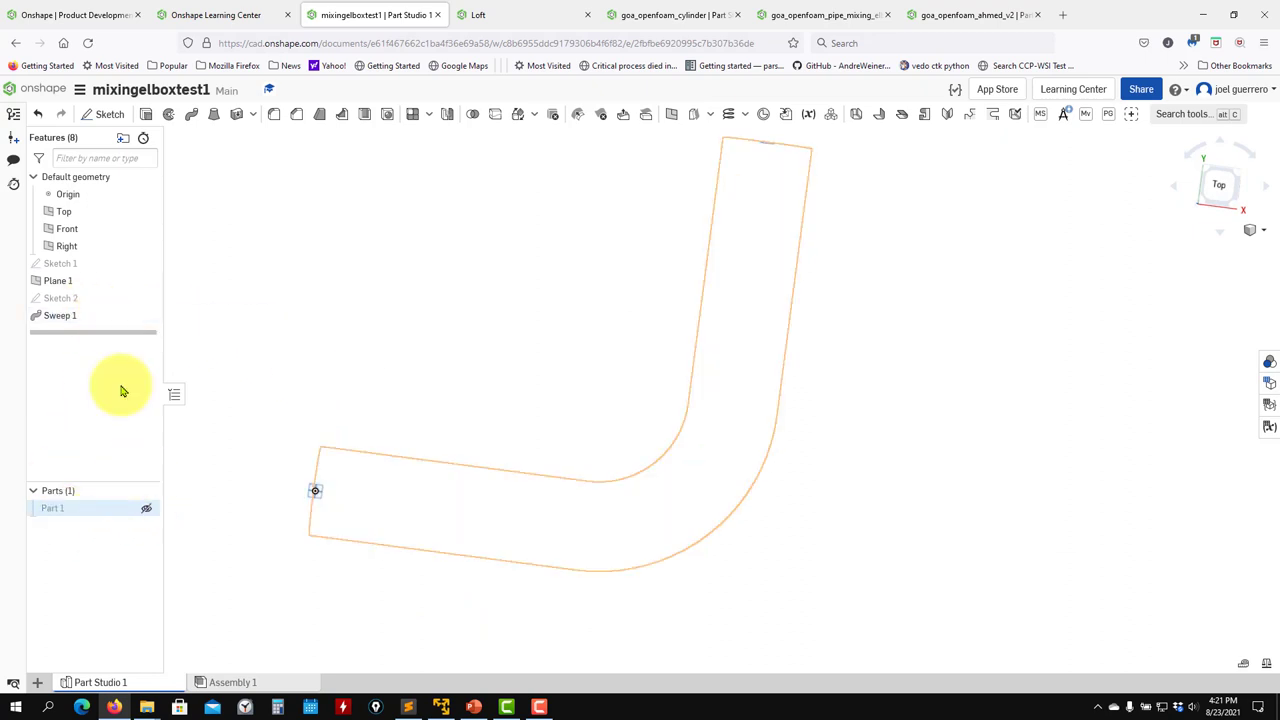
left_click(148, 300)
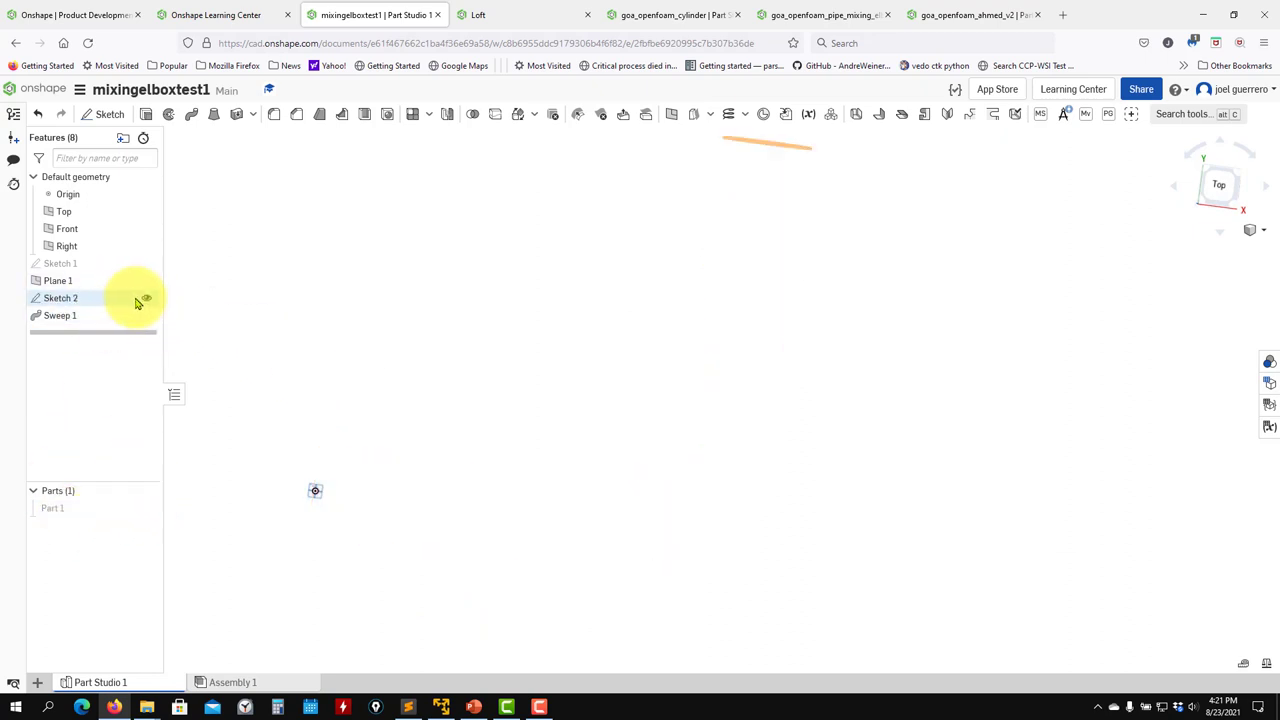
left_click(147, 265)
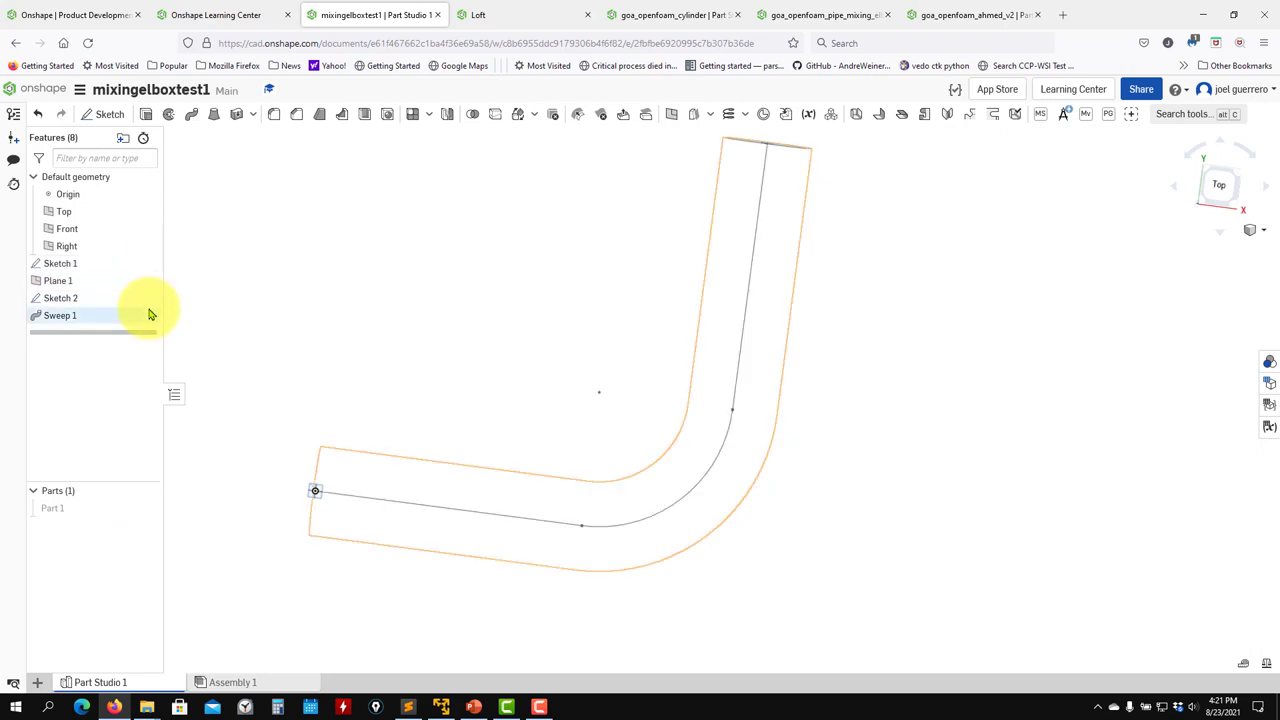
left_click(147, 300)
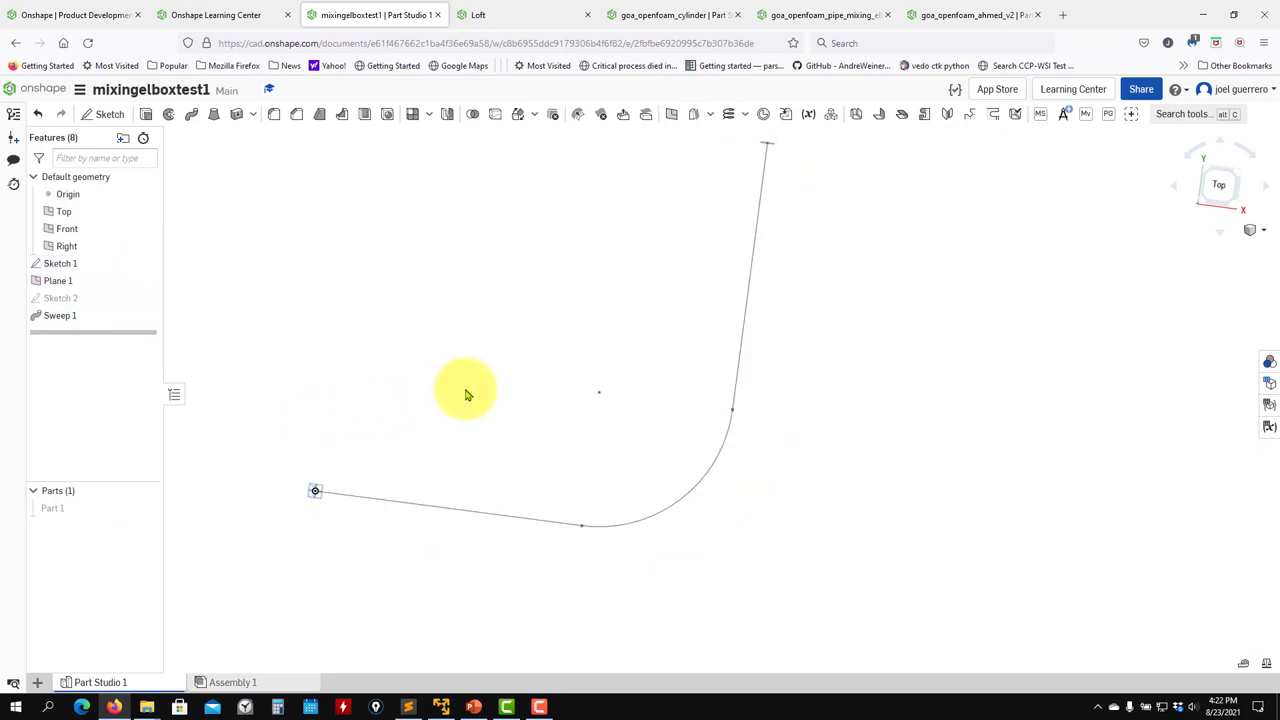
mouse_move(421, 492)
right_mouse_down()
mouse_move(640, 520)
mouse_move(605, 568)
right_mouse_up()
scroll(573, 528, "up", 8)
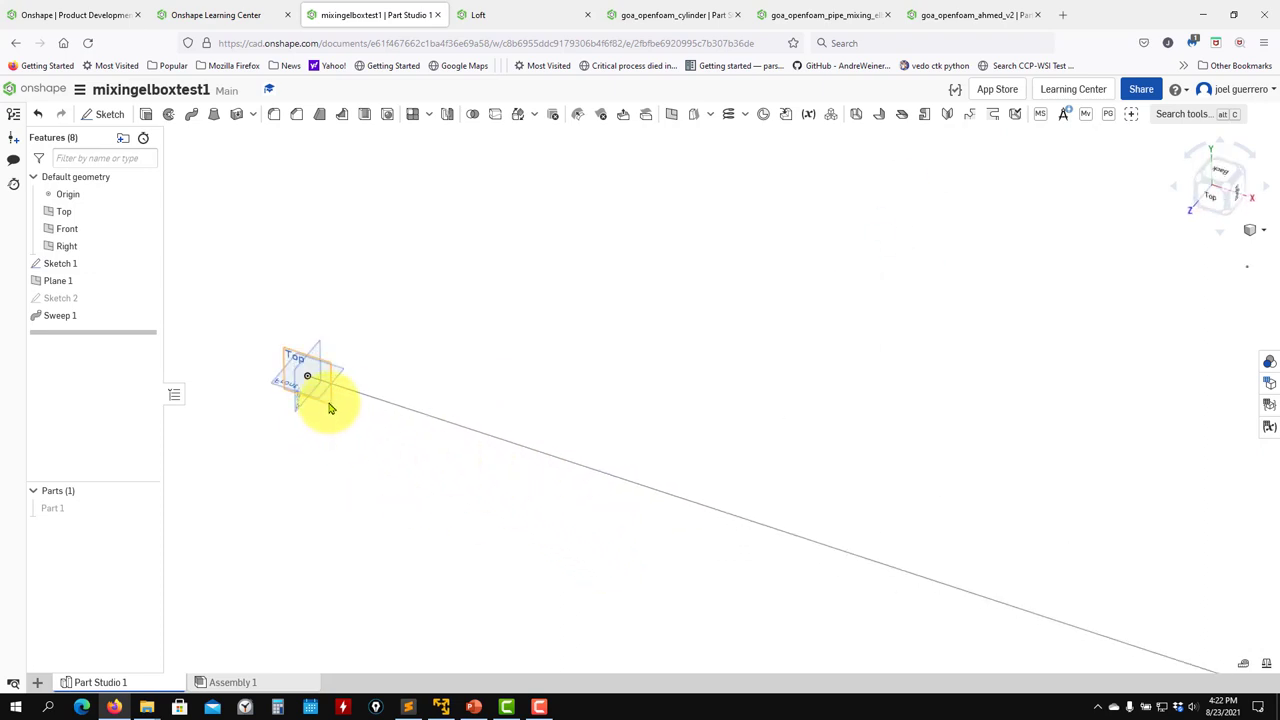
Start a new sketch on the Top plane with Shift+S and view it normal
left_click(330, 405)
left_click(618, 447)
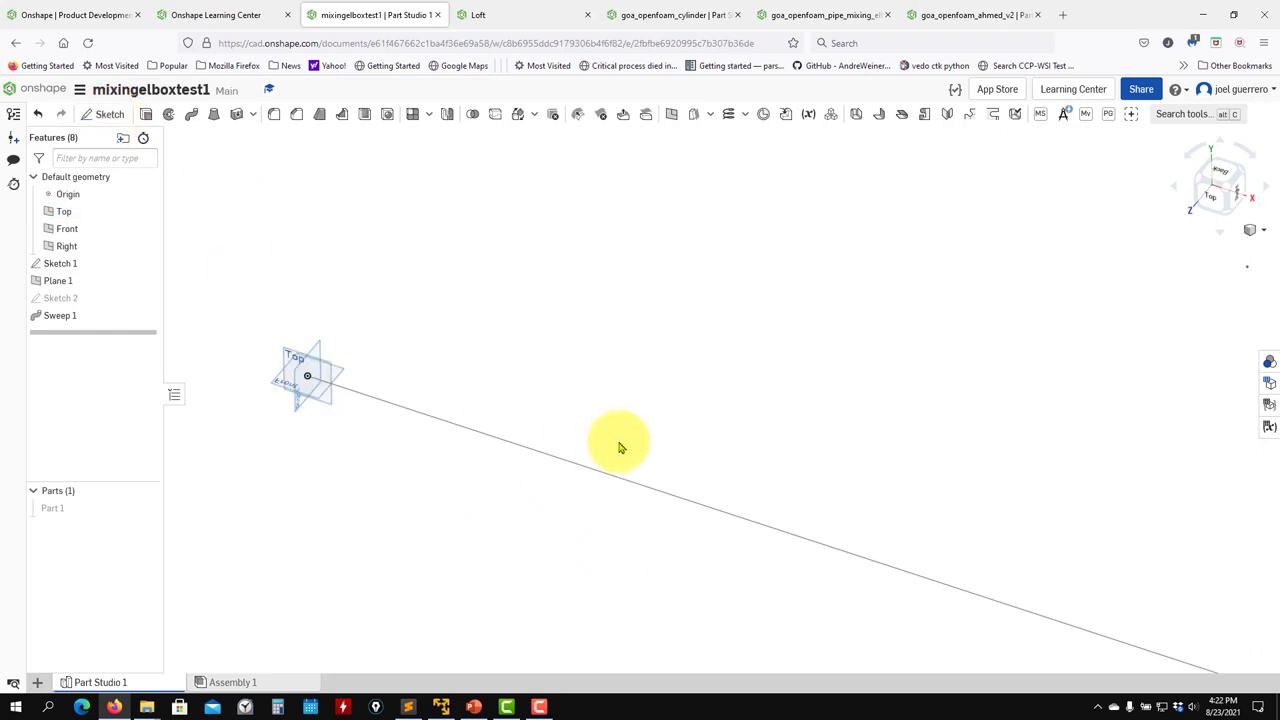
key("shift+s")
scroll(630, 446, "down", 5)
key("n")
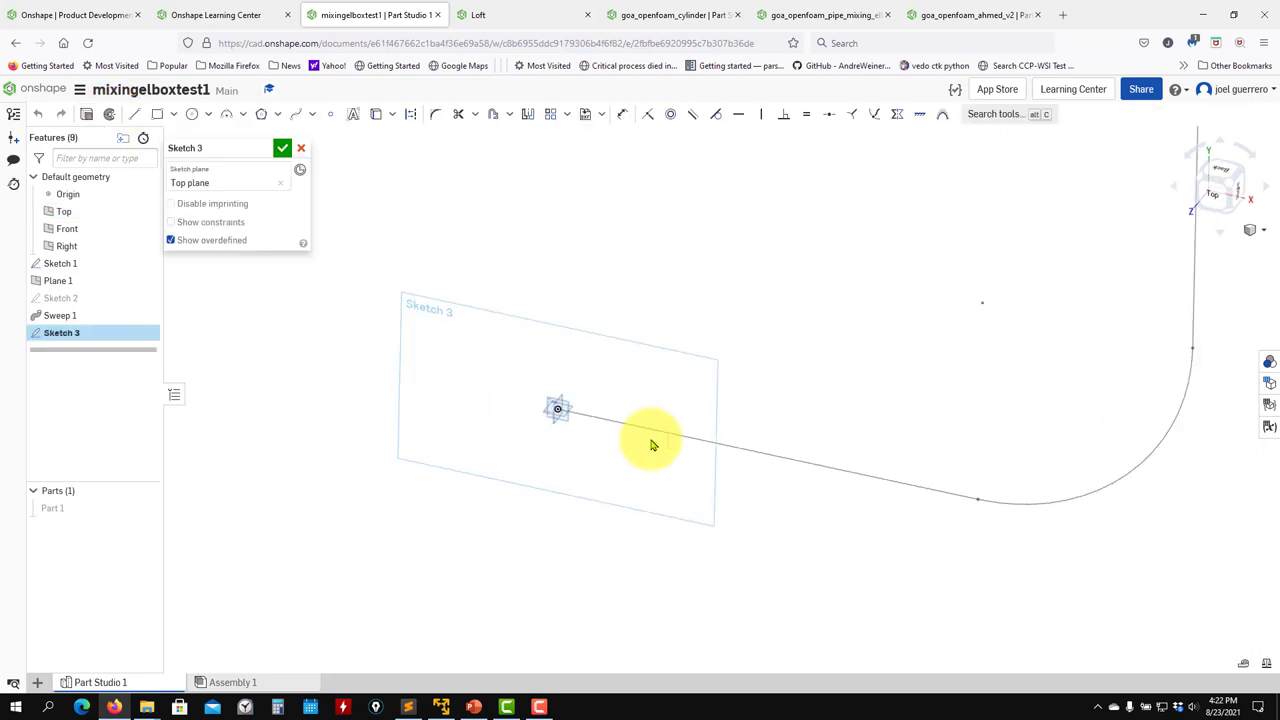
middle_click_drag(860, 463, 490, 512)
scroll(490, 512, "down", 3)
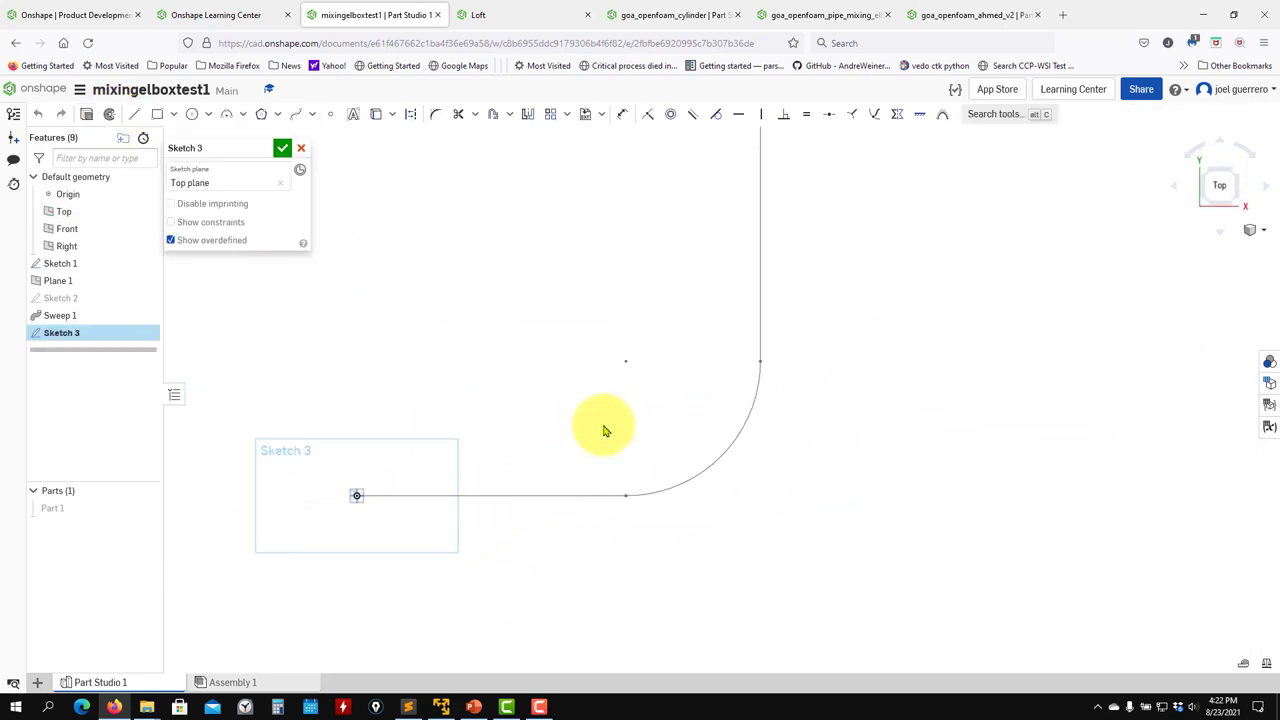
middle_click_drag(600, 429, 600, 509)
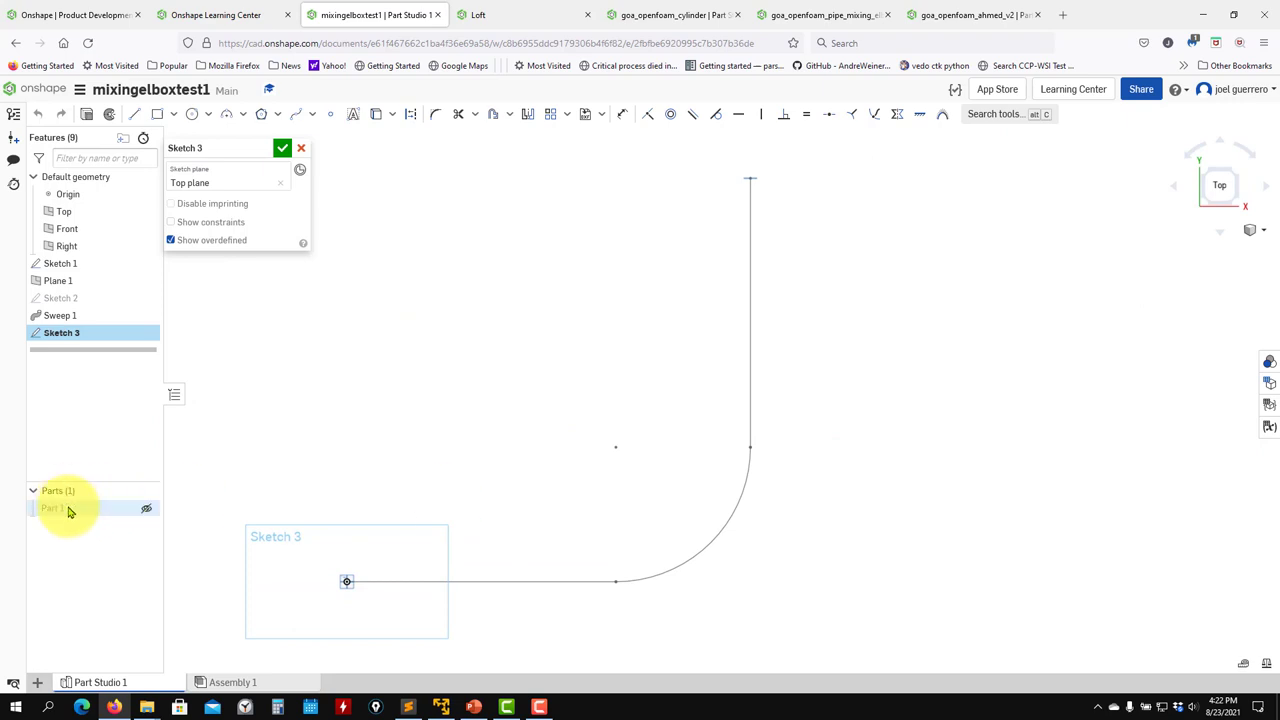
Show Part 1 and make it transparent over the sketch, then switch to the elbow drawing PDF
left_click(146, 509)
right_click(105, 511)
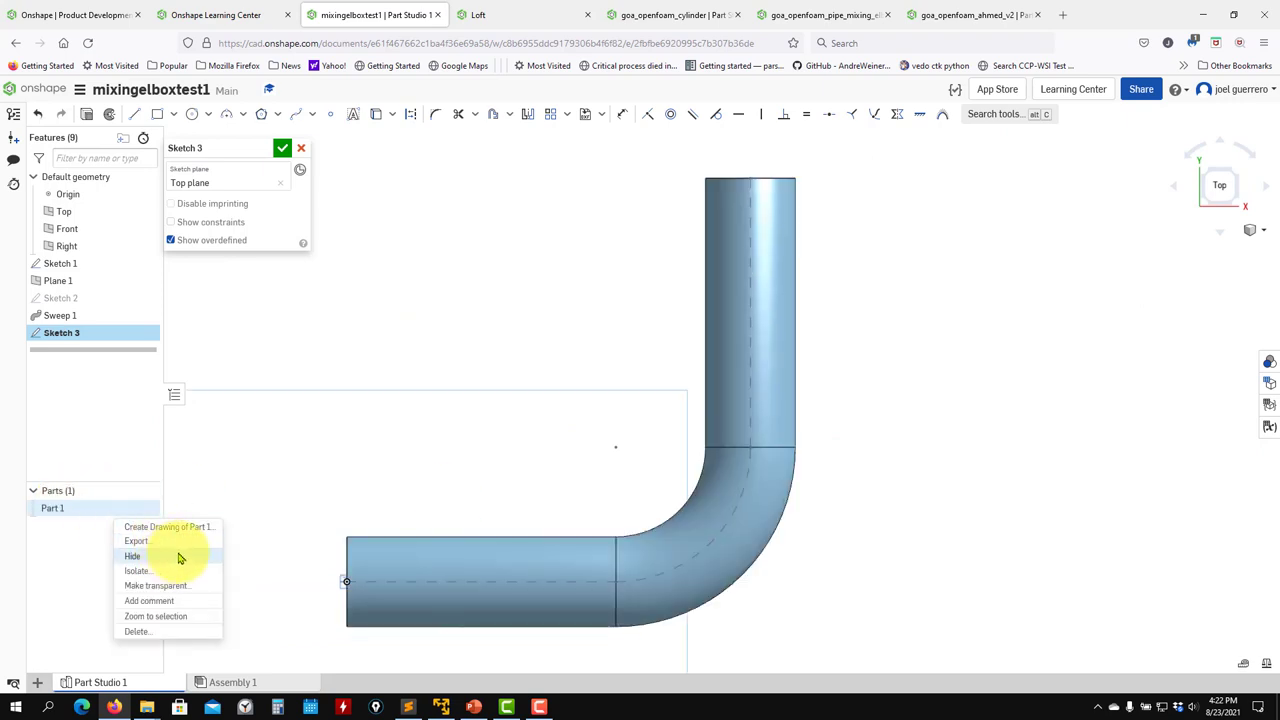
left_click(185, 588)
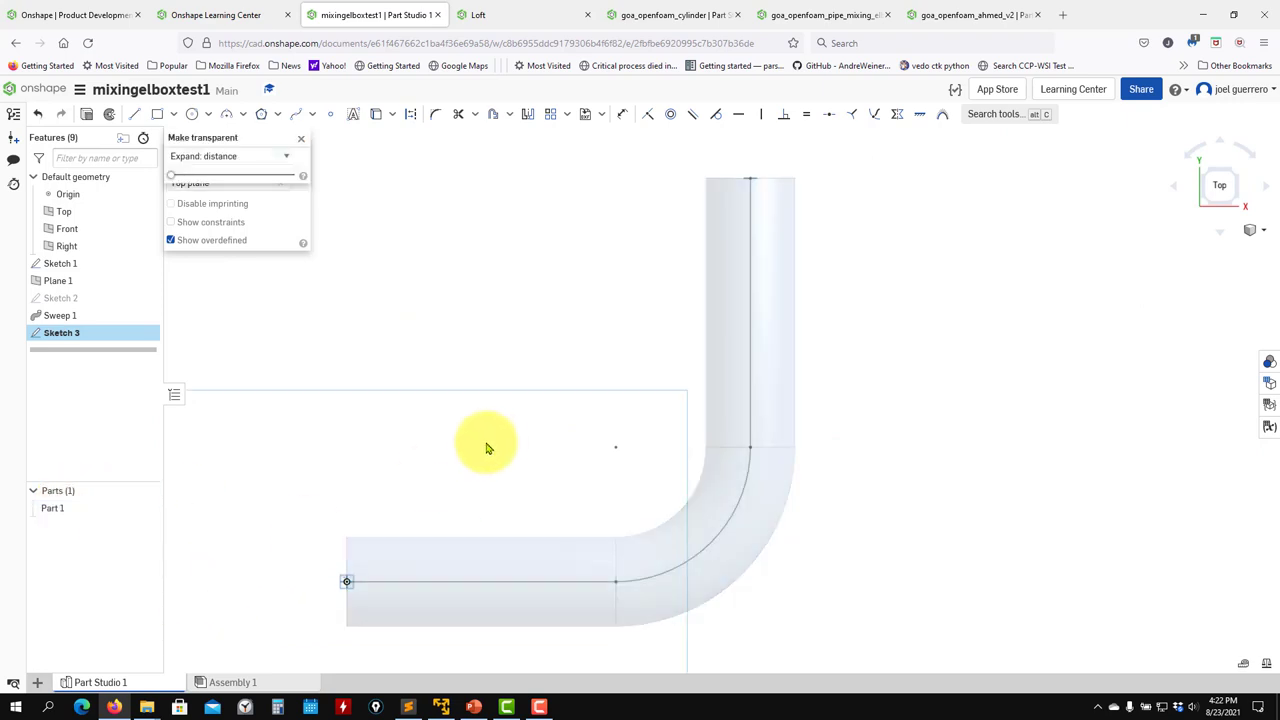
right_click(60, 511)
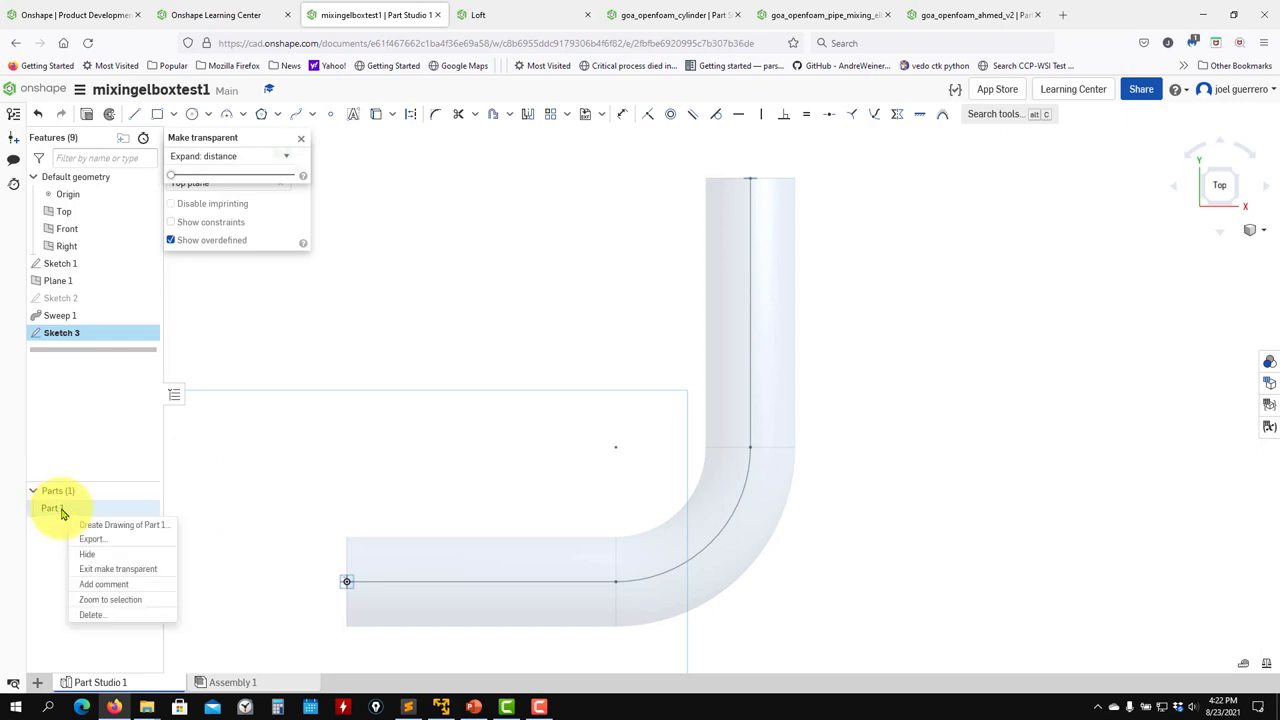
left_click(134, 570)
right_click(80, 517)
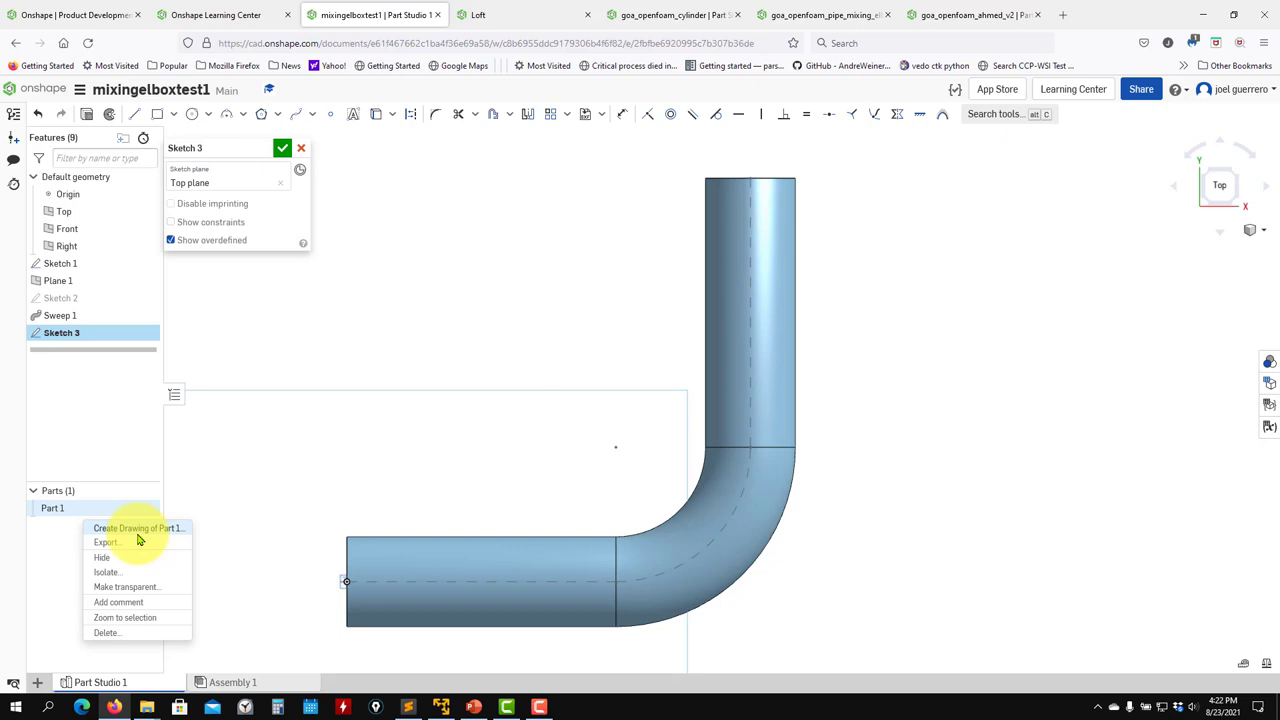
left_click(156, 587)
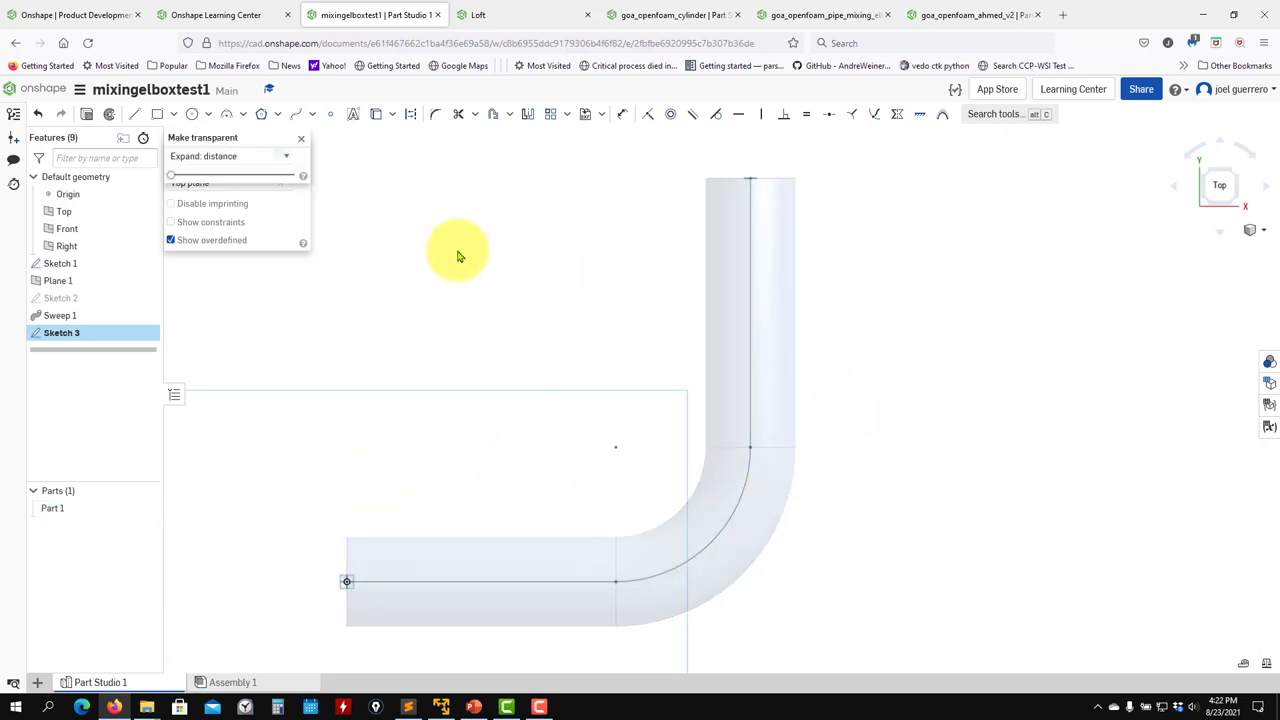
left_click(300, 141)
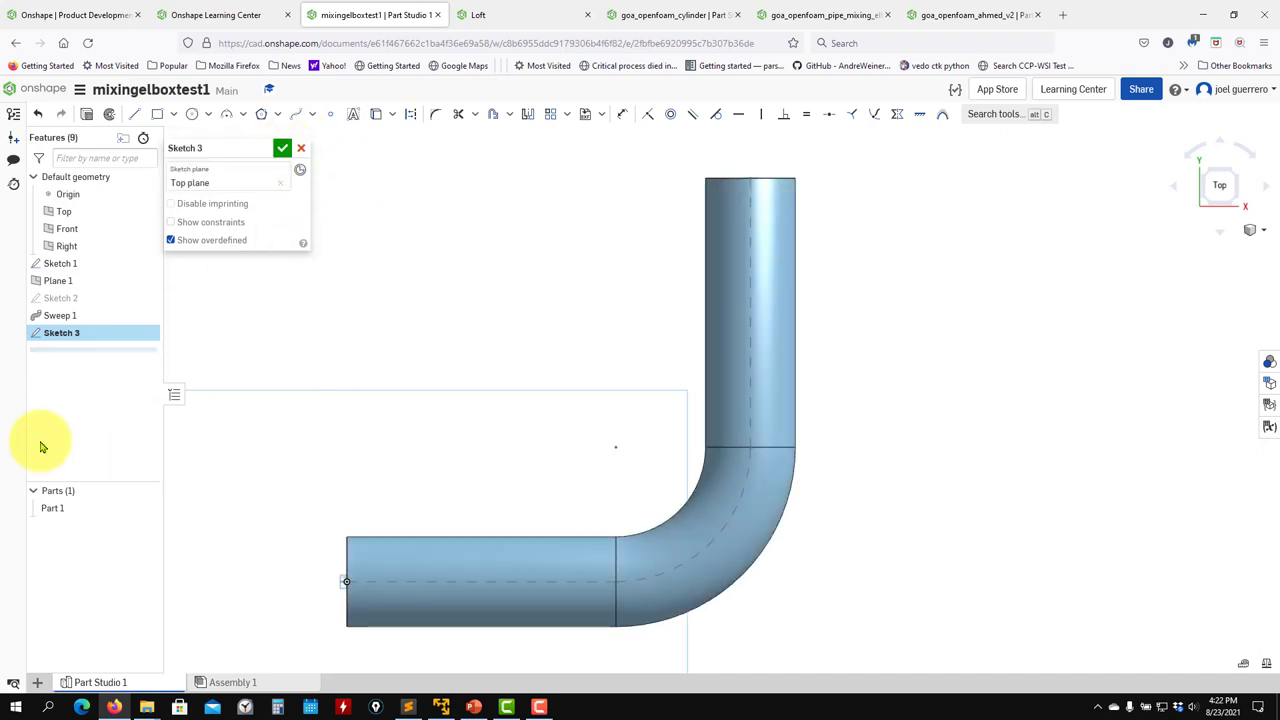
right_click(58, 509)
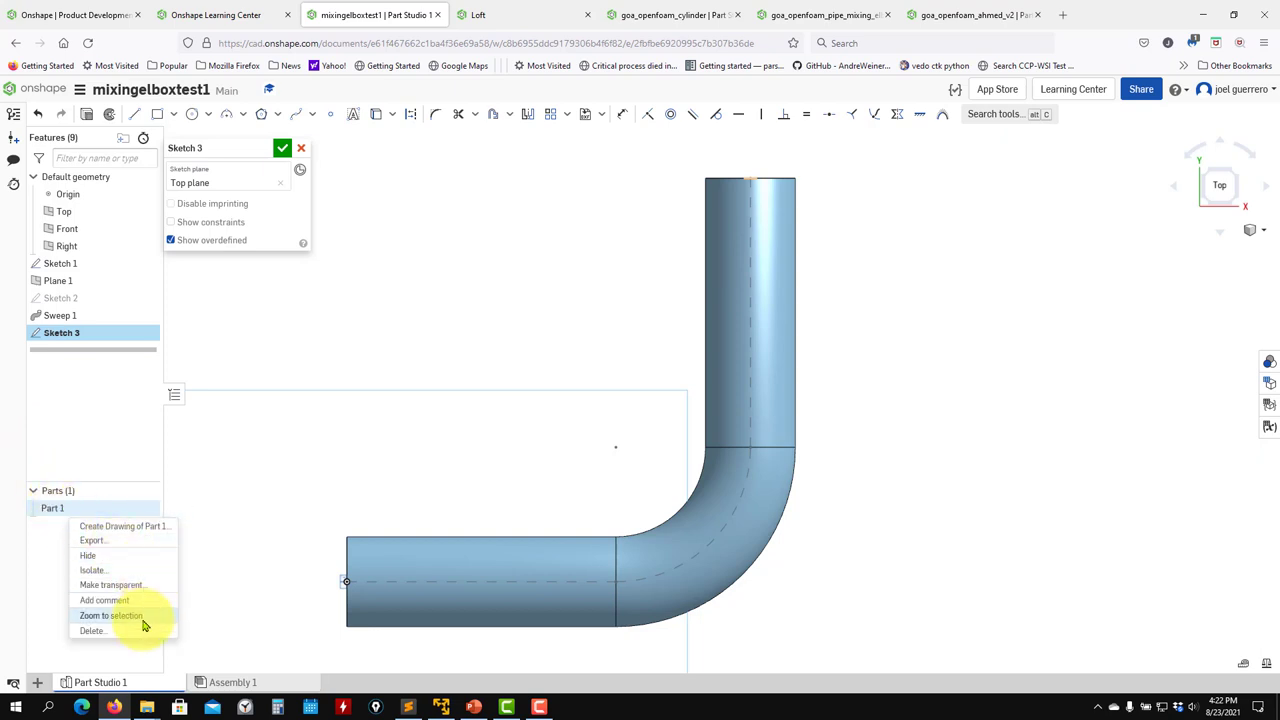
left_click(125, 585)
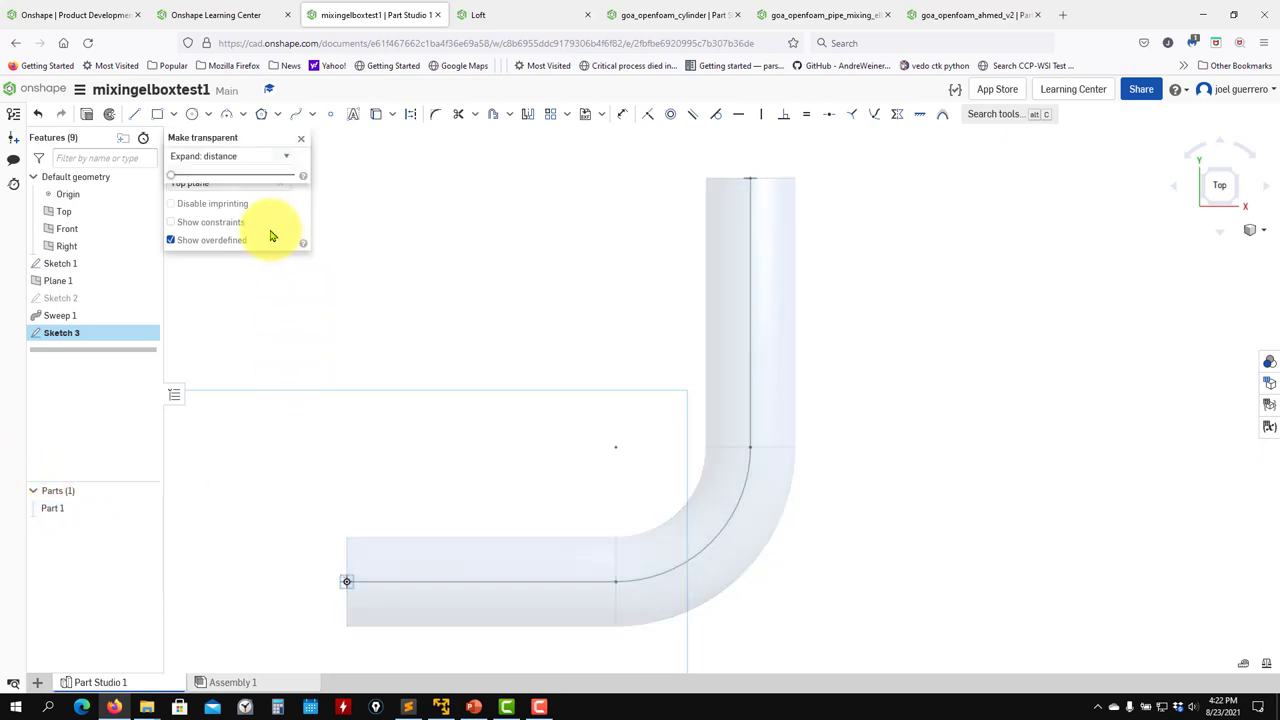
mouse_move(246, 137)
left_mouse_down()
mouse_move(420, 166)
mouse_move(992, 181)
mouse_move(1055, 155)
left_mouse_up()
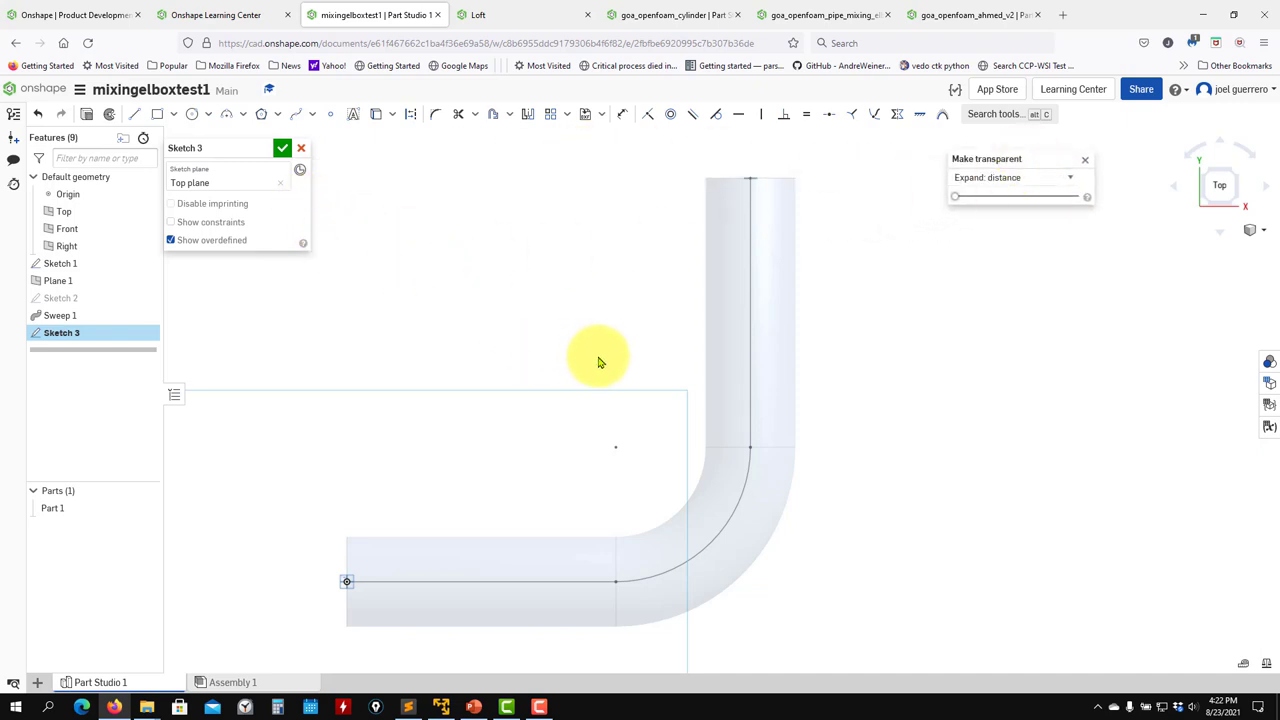
left_click(441, 707)
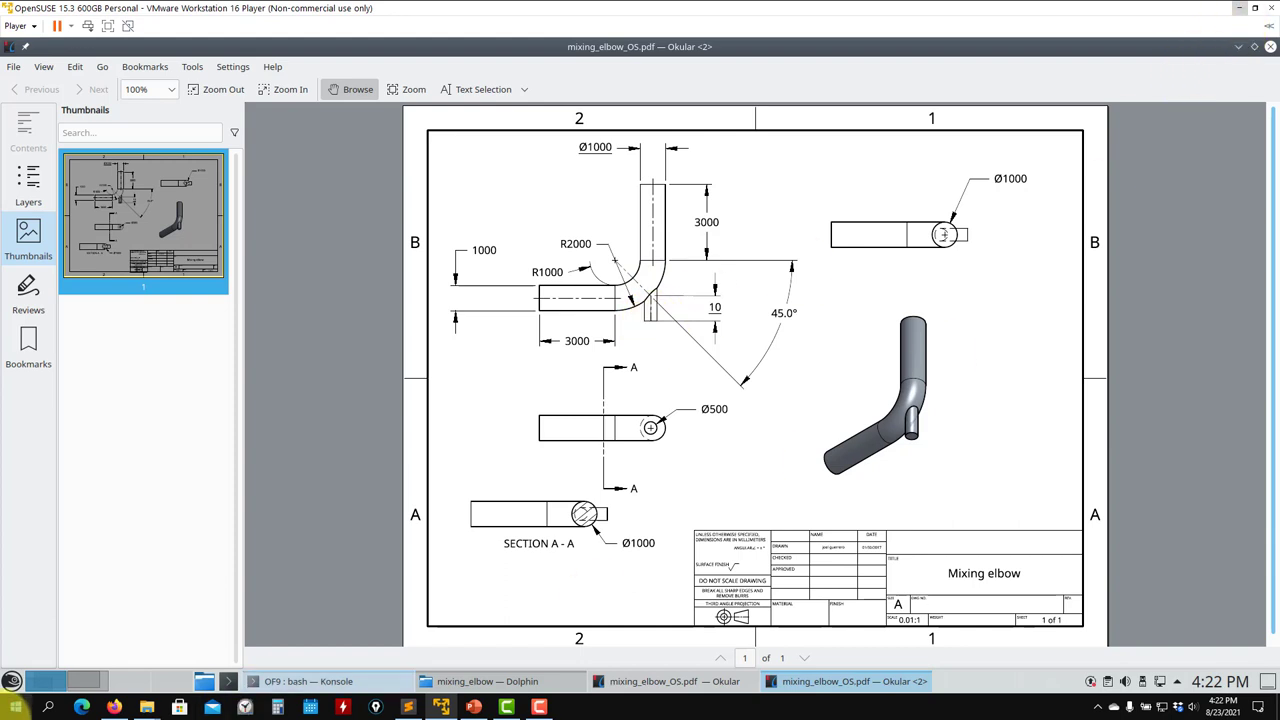
Return from the PDF to Sketch 3 in Onshape
left_click(114, 707)
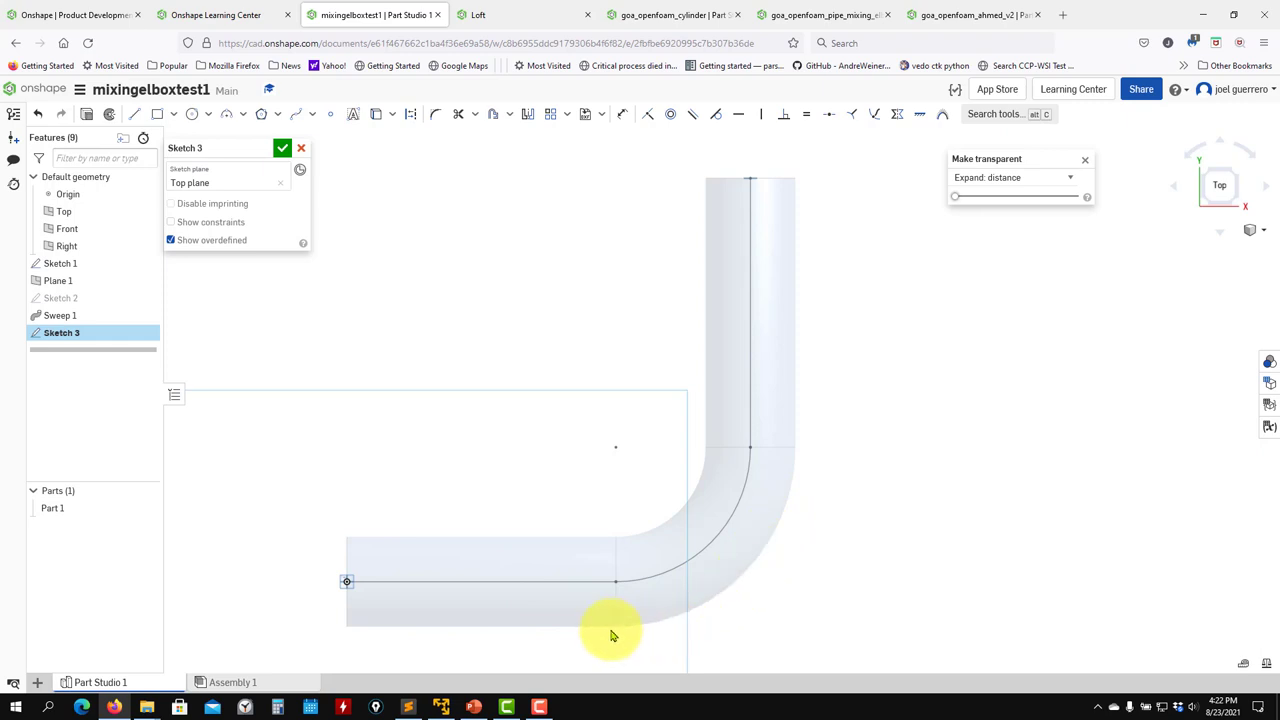
Project the pipe's edges into Sketch 3 with the Use tool
left_click(408, 116)
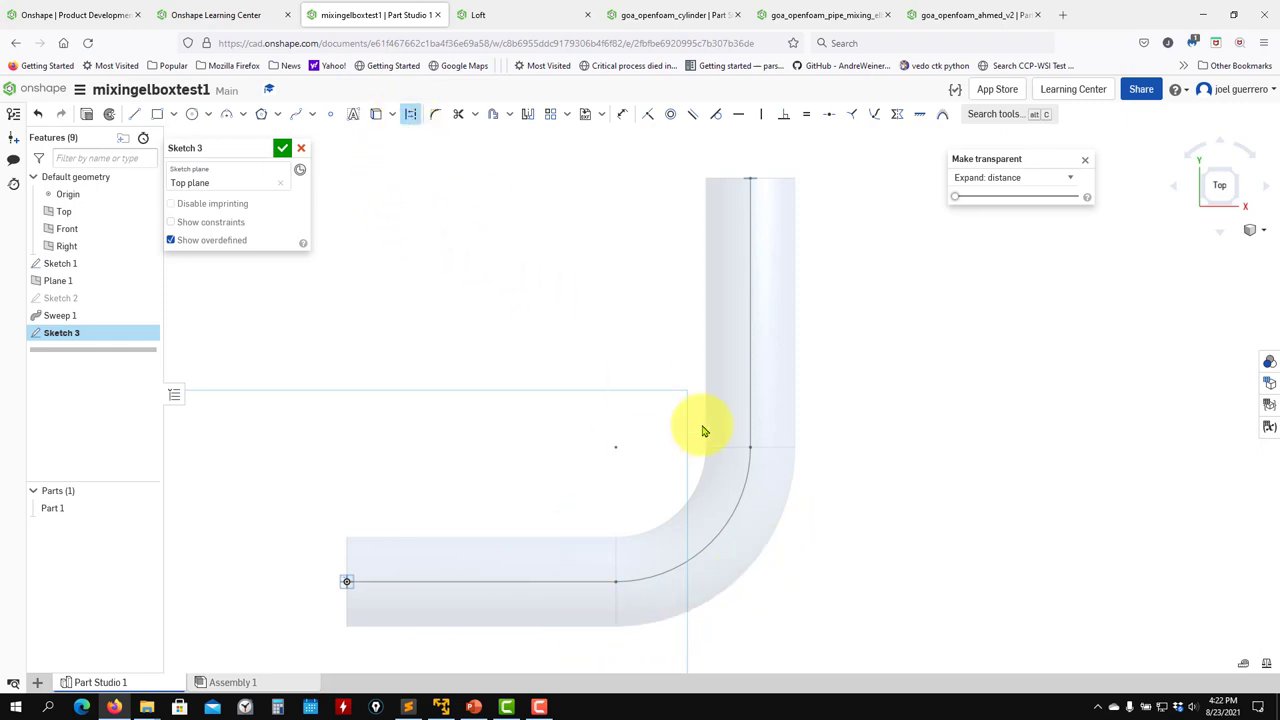
left_click(377, 115)
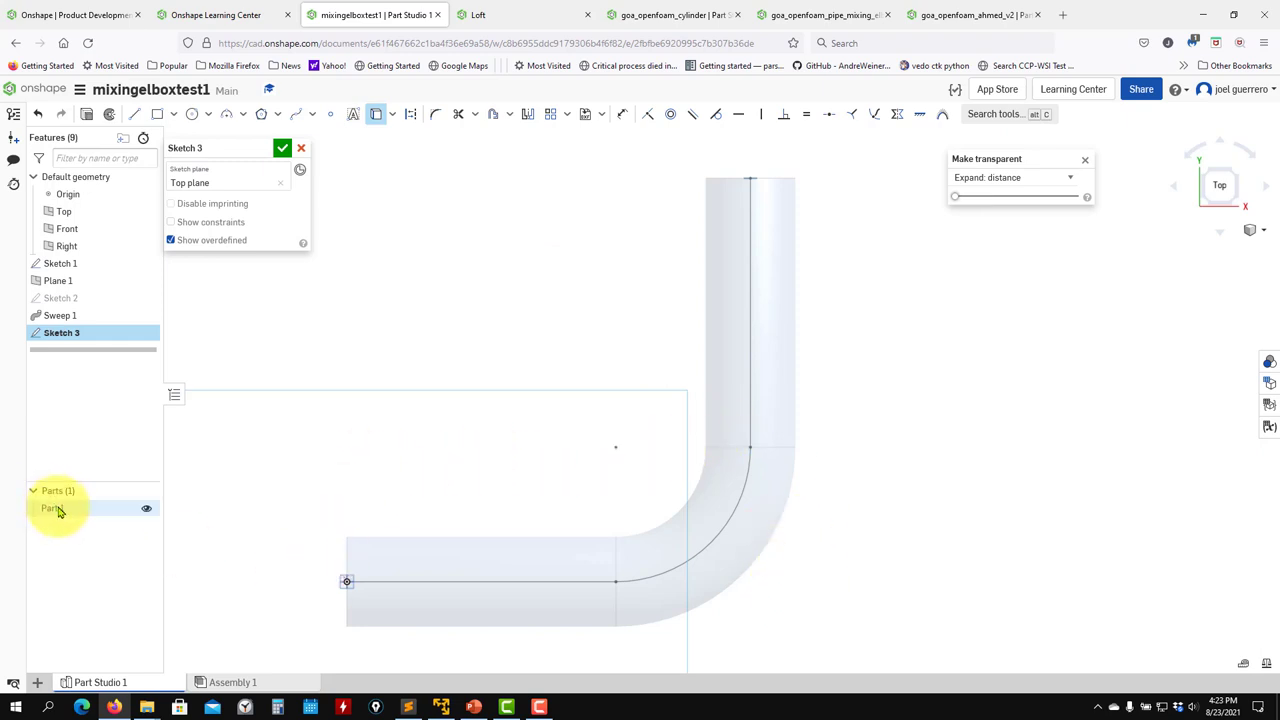
right_click_drag(443, 543, 499, 500)
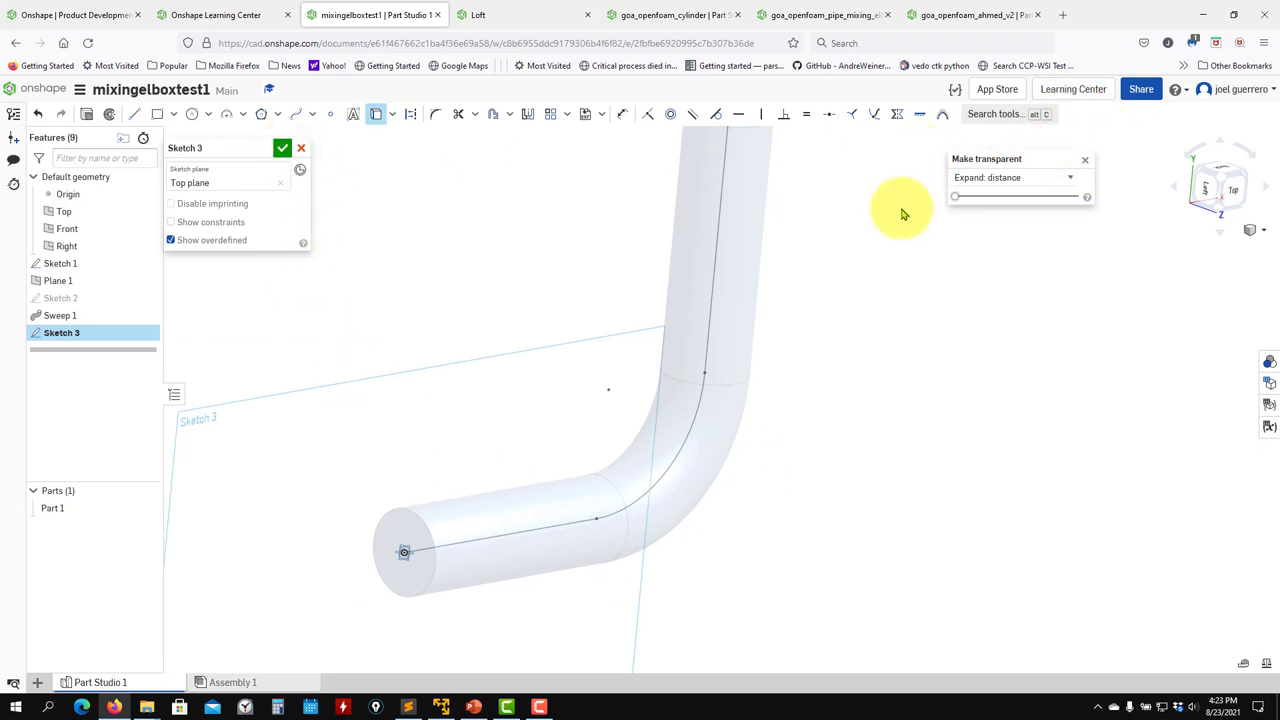
right_click_drag(929, 451, 800, 435)
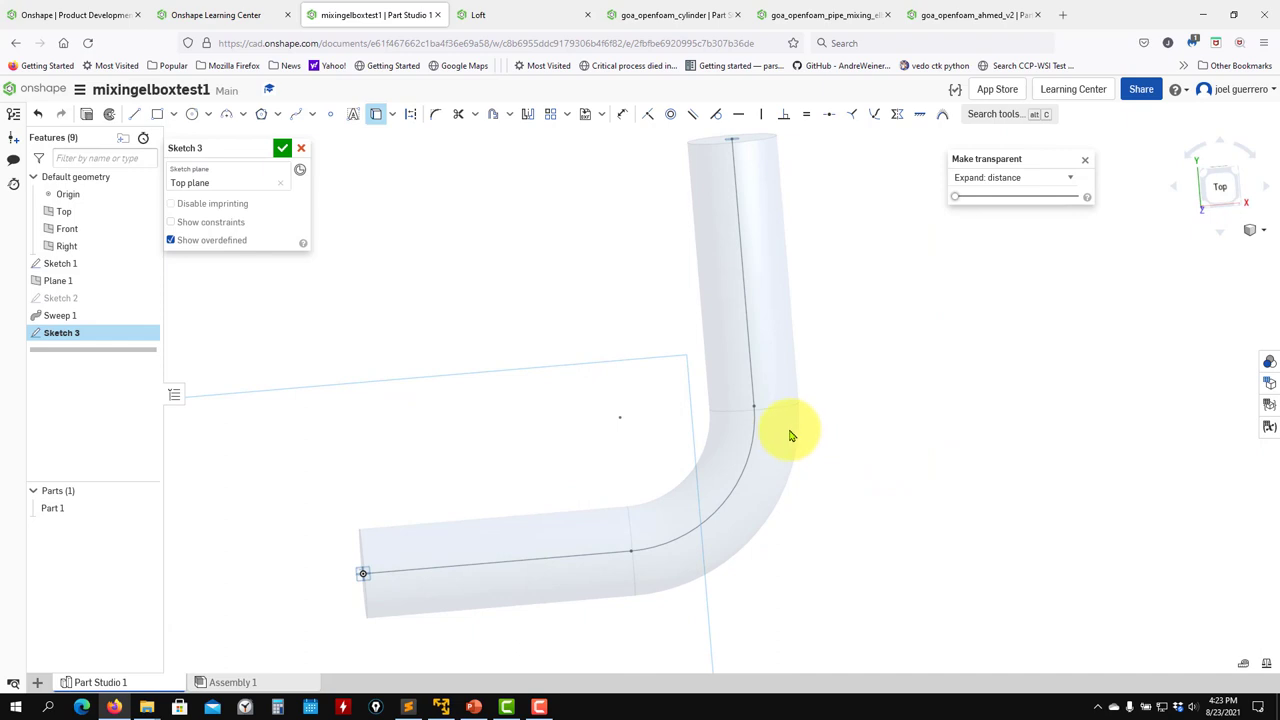
left_click(393, 115)
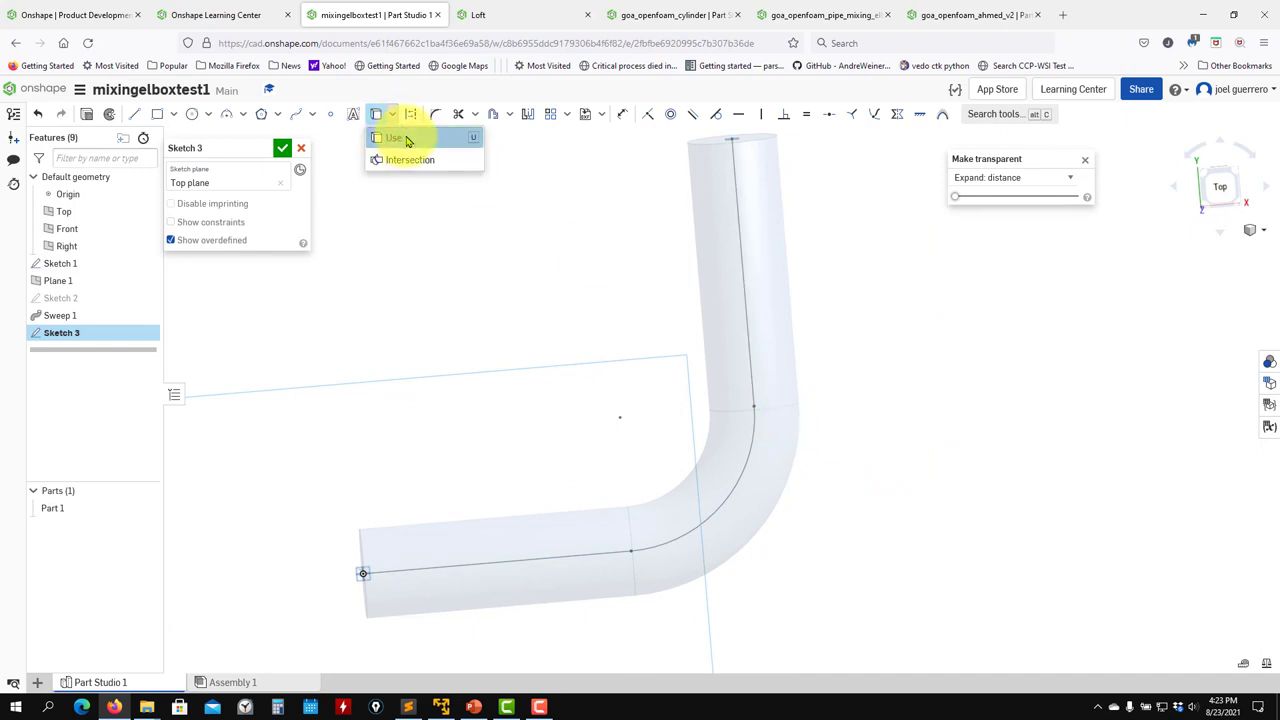
left_click(400, 138)
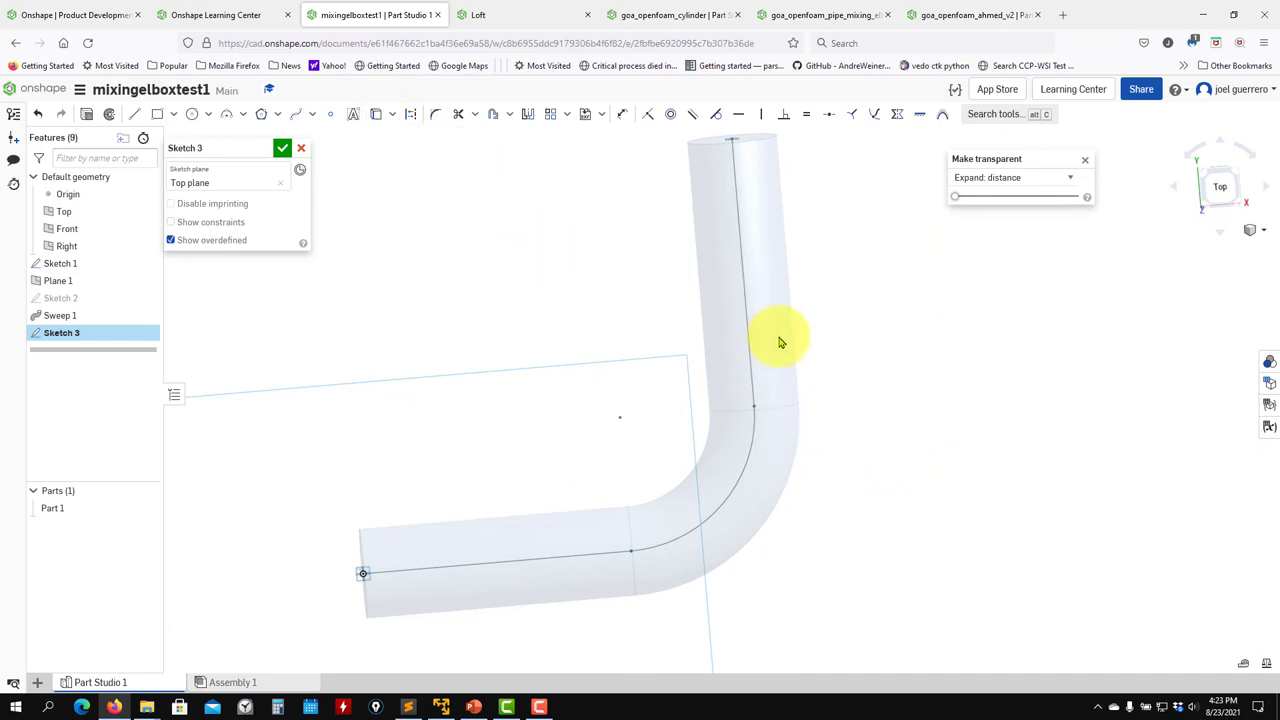
left_click(1084, 160)
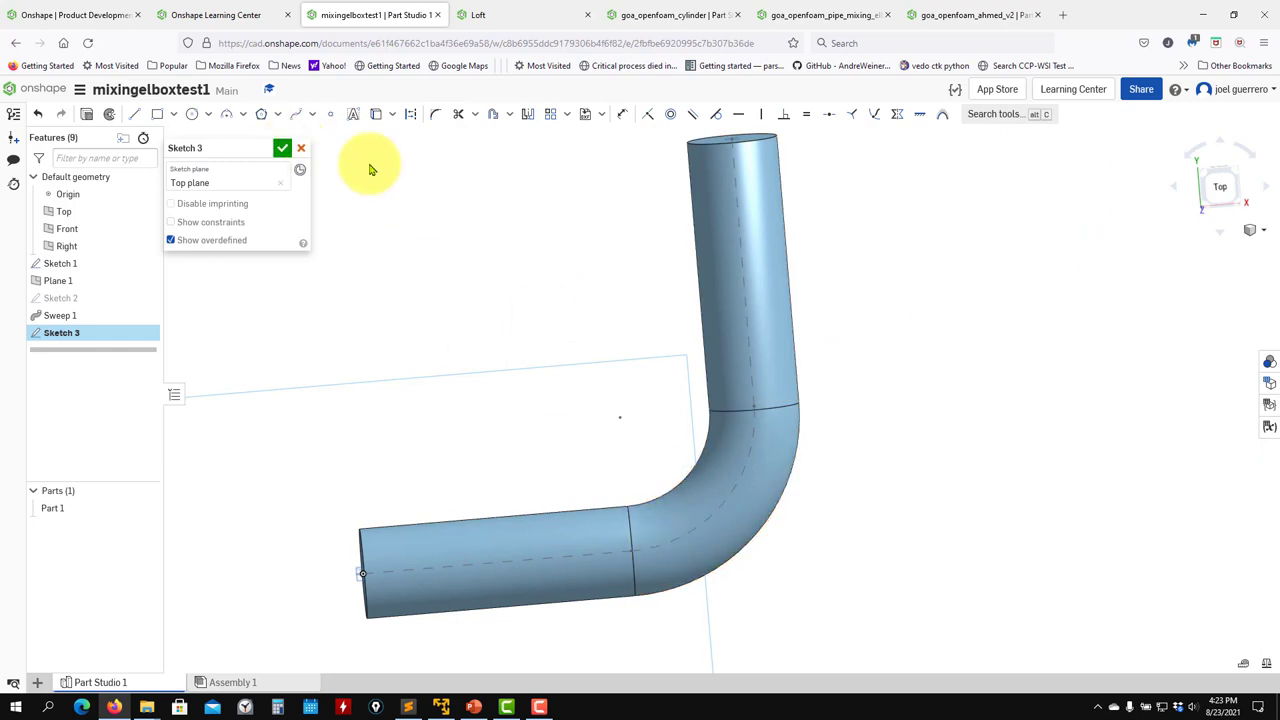
left_click(376, 113)
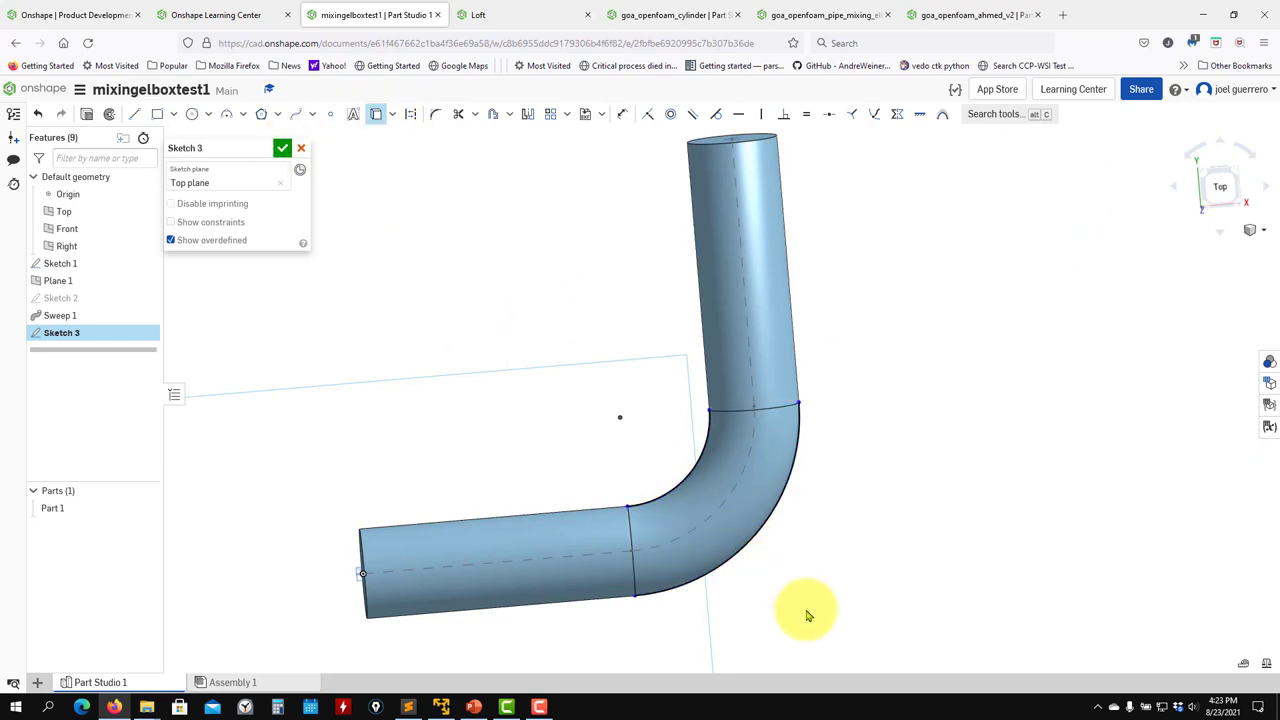
middle_click_drag(867, 514, 815, 532)
mouse_move(815, 532)
right_mouse_down()
mouse_move(789, 494)
mouse_move(811, 526)
right_mouse_up()
Hide Part 1, view the Top plane normal, and trim away the inner and outer projected arcs
left_click(147, 511)
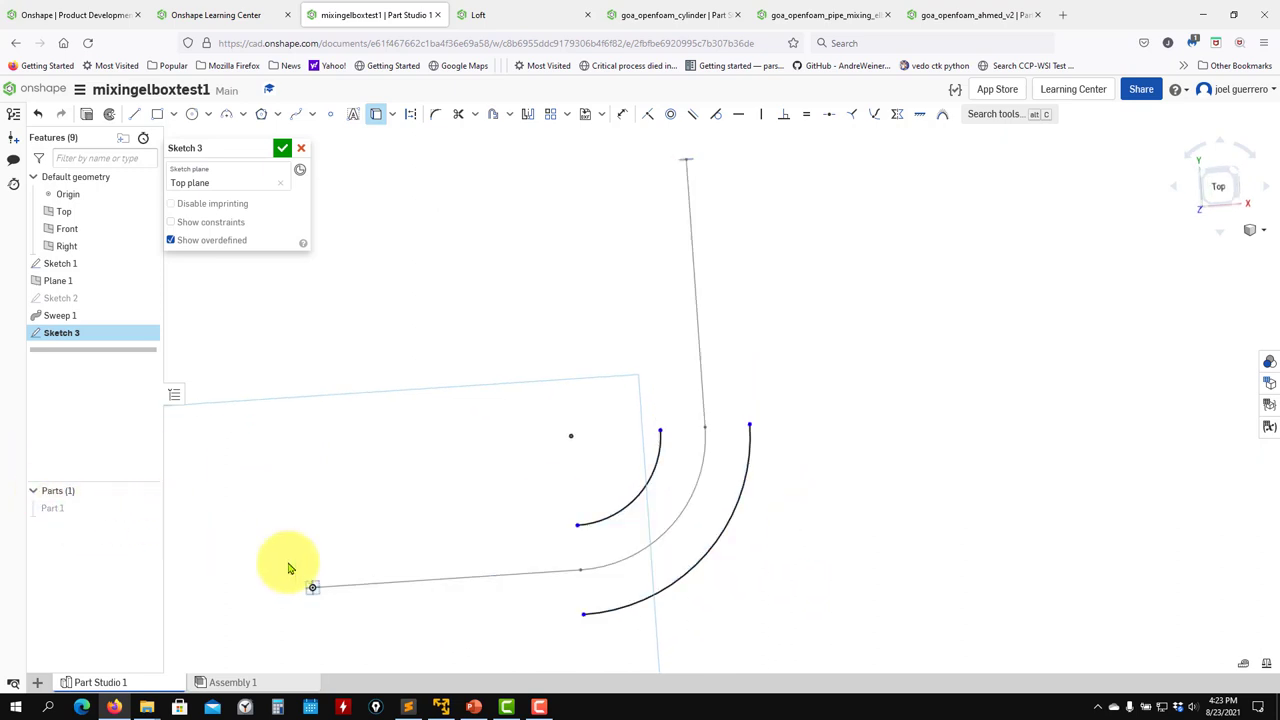
middle_click_drag(850, 500, 918, 470)
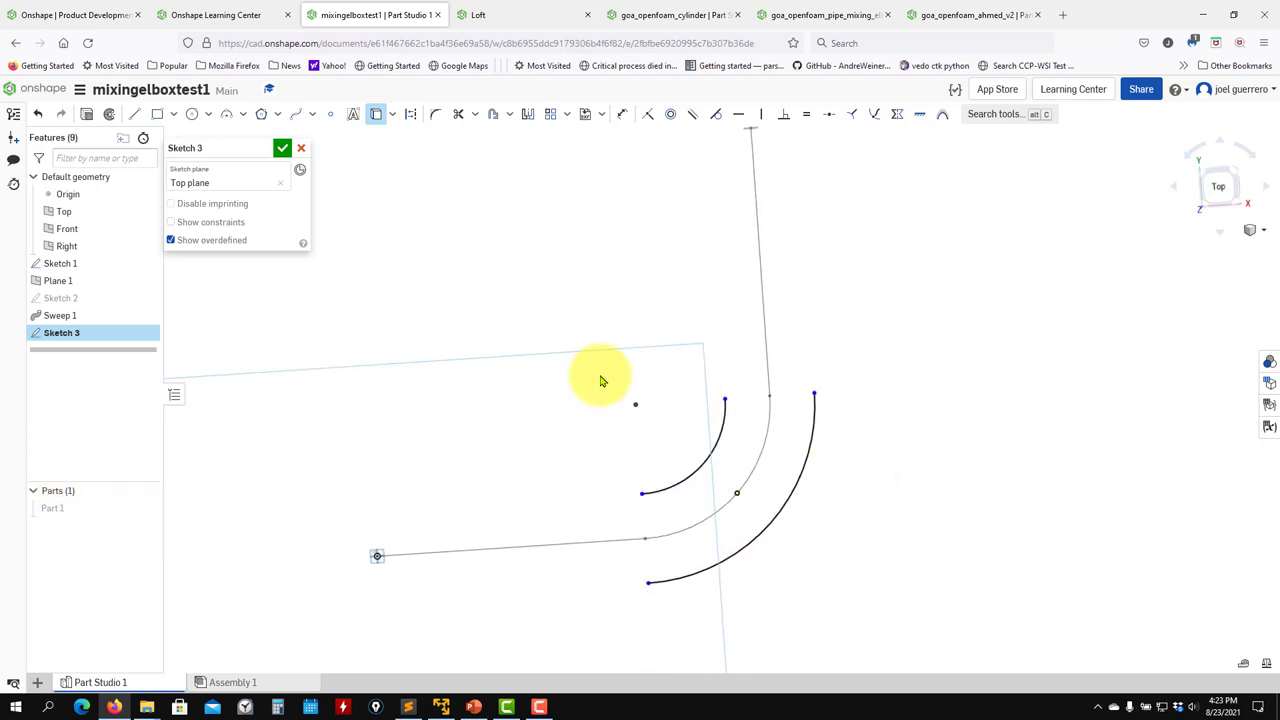
key("n")
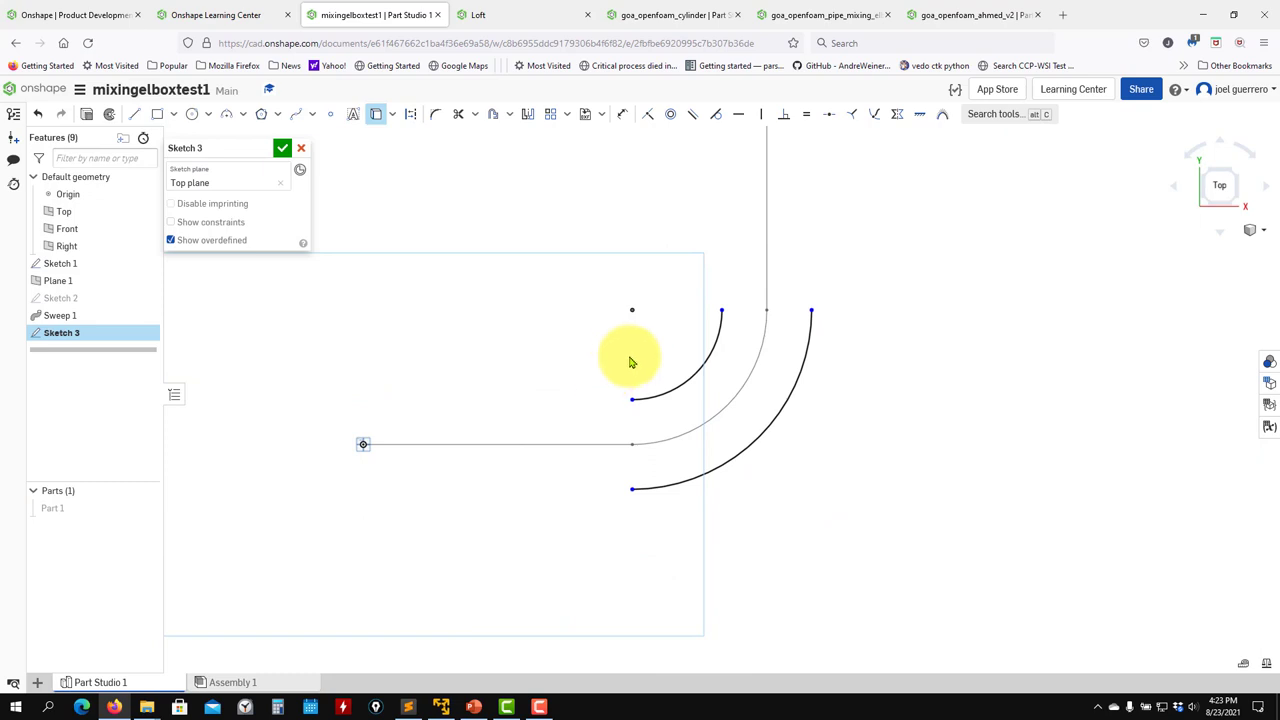
middle_click_drag(566, 407, 504, 467)
left_click(458, 113)
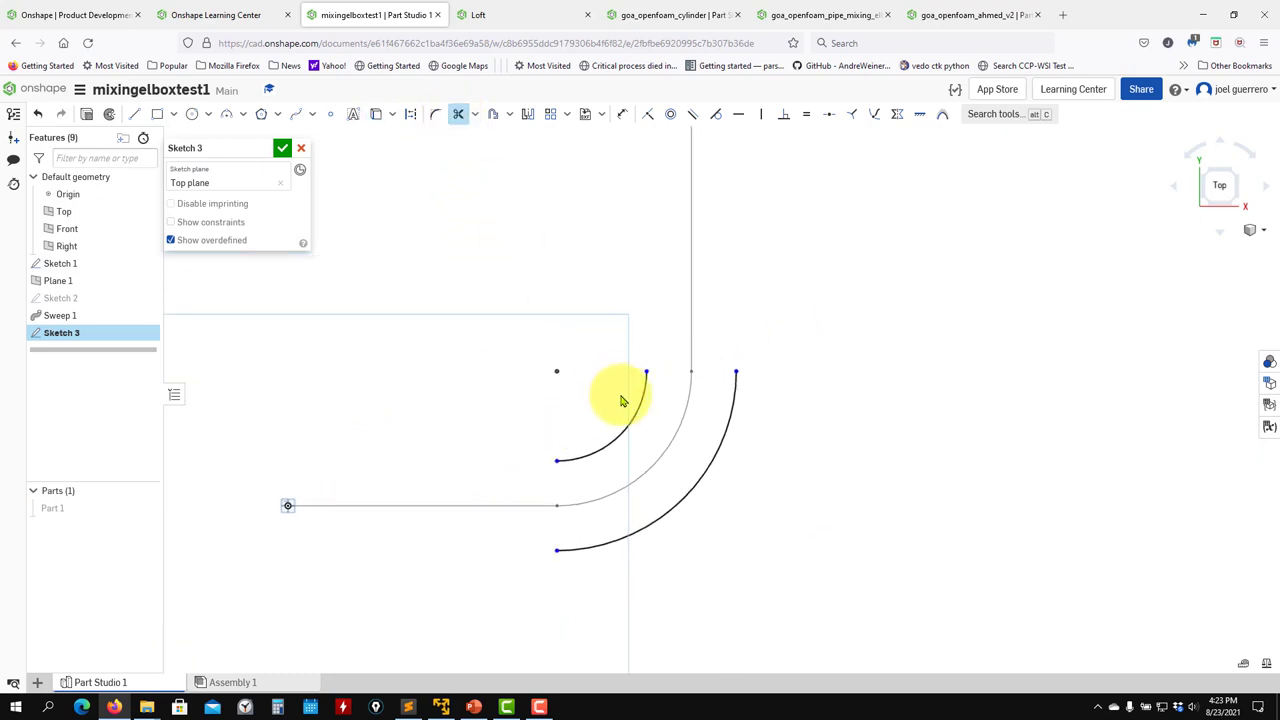
left_click(636, 424)
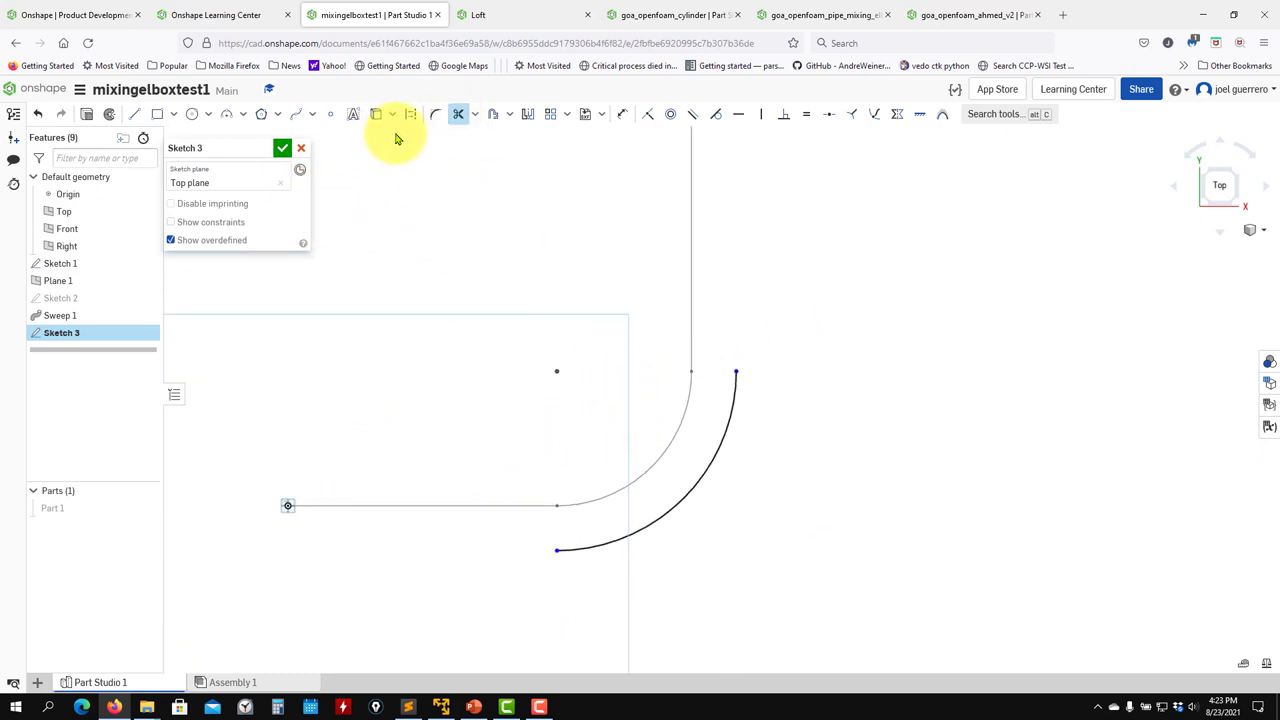
left_click(740, 462)
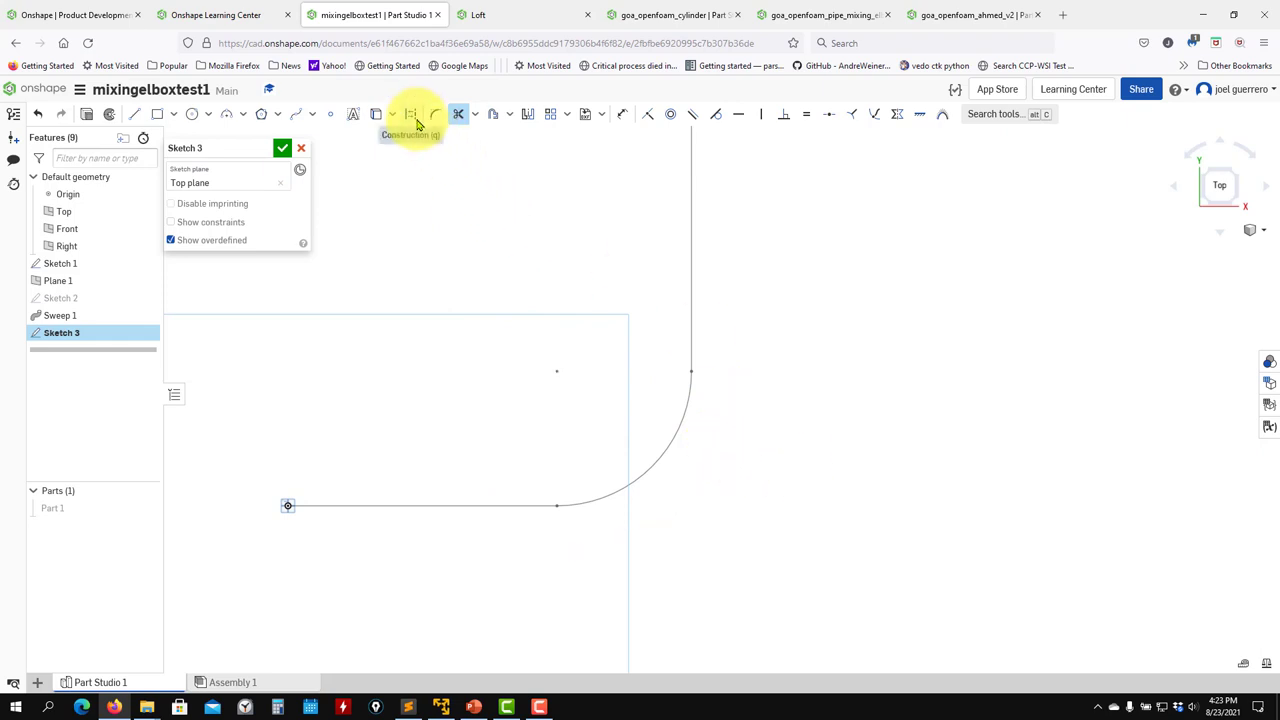
Undo the last trim and convert the restored outer arc to construction geometry
key("ctrl+z")
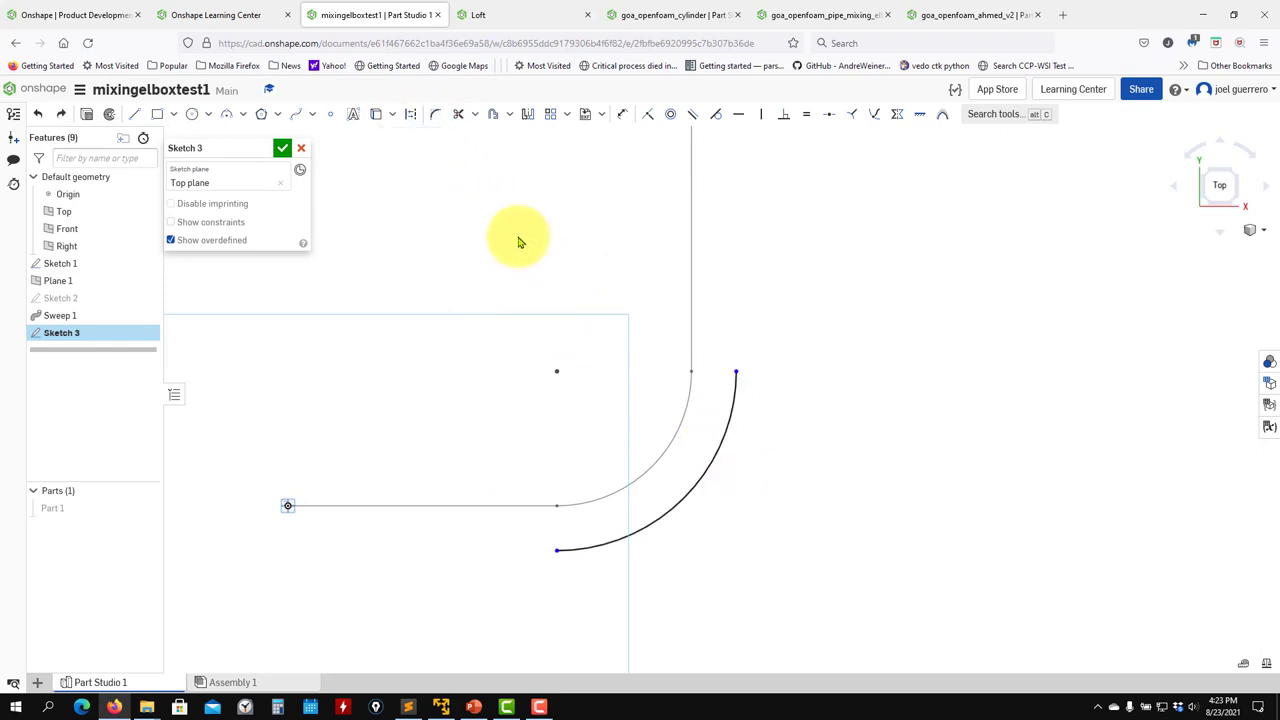
left_click(412, 115)
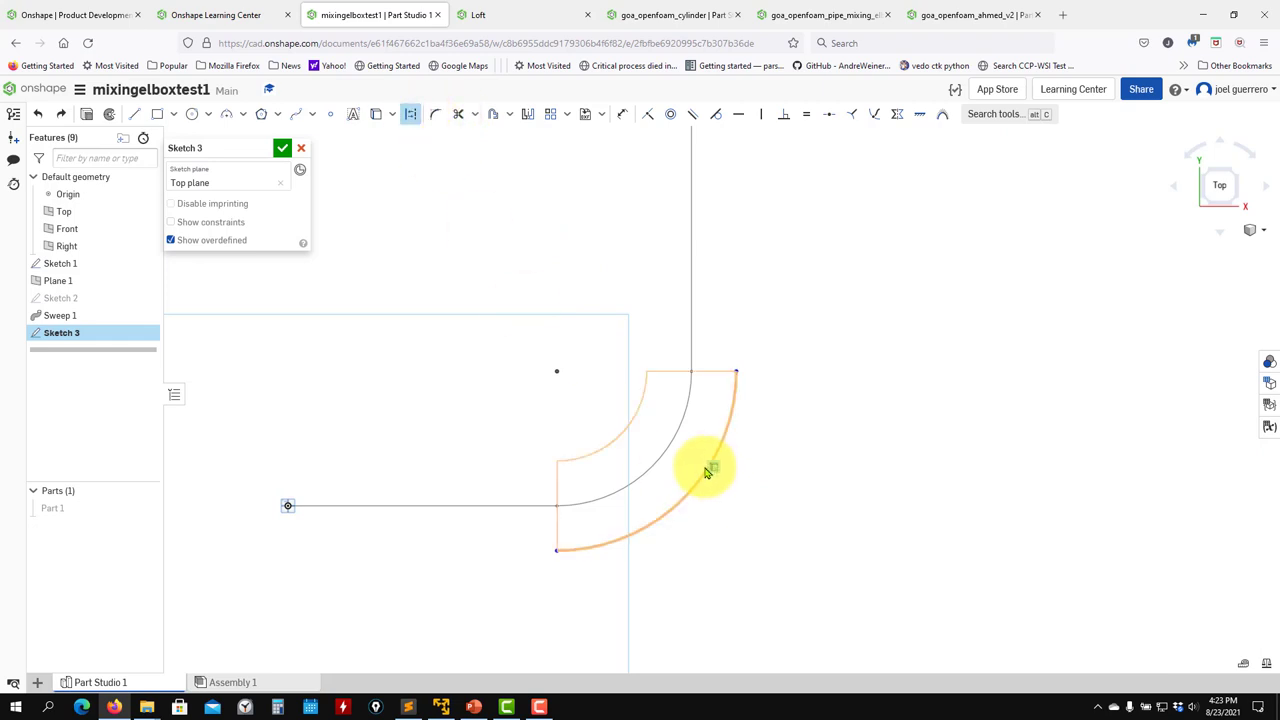
left_click(697, 490)
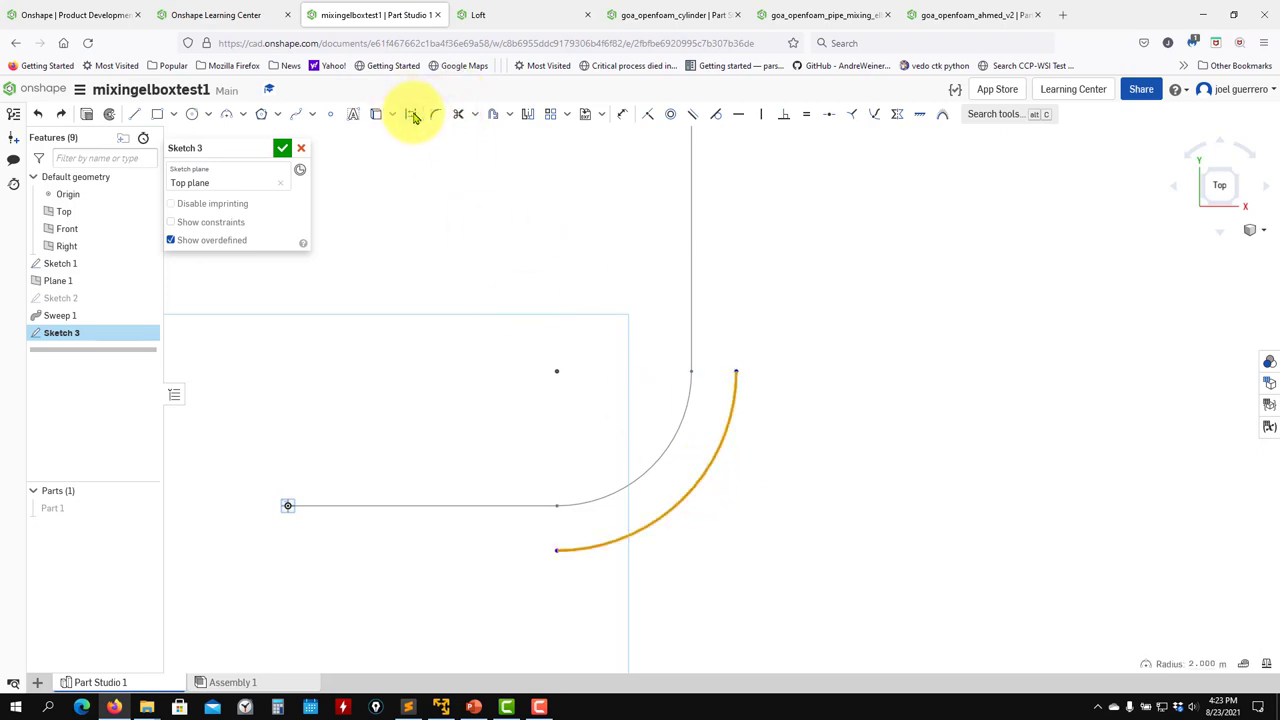
left_click(412, 114)
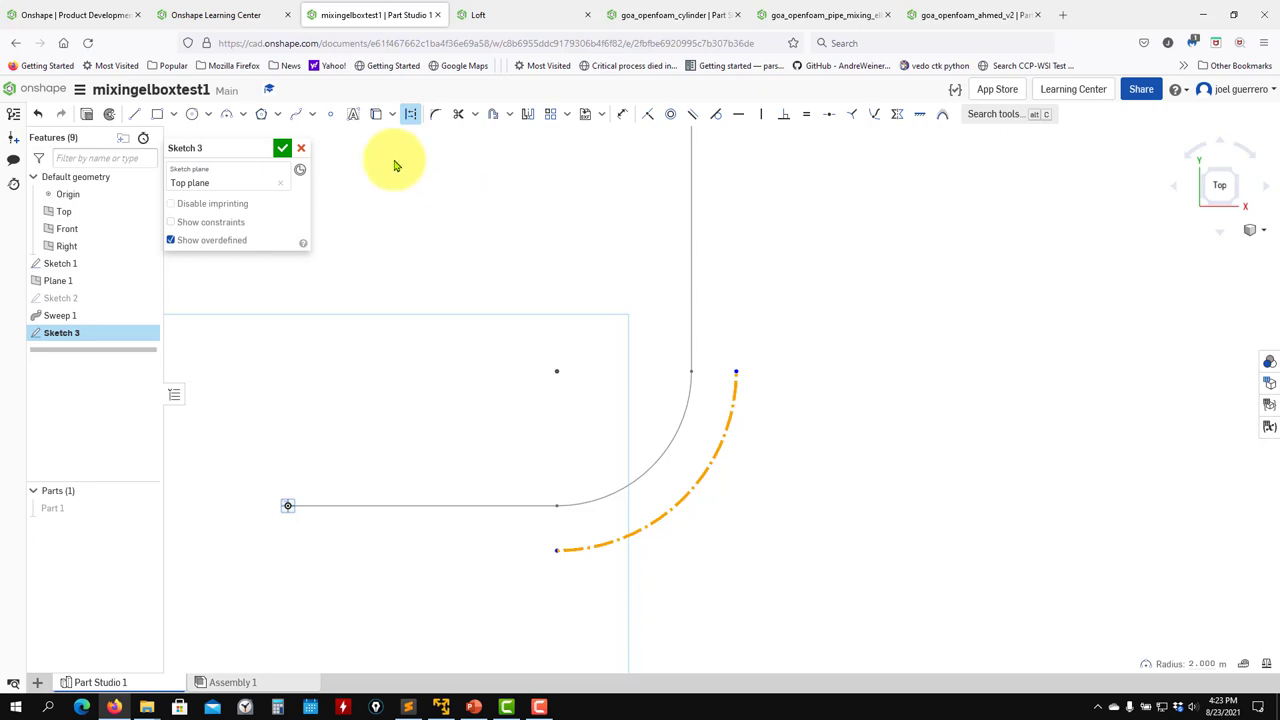
Draw a diagonal and a horizontal construction line from the bend centre to the outer arc
left_click(135, 115)
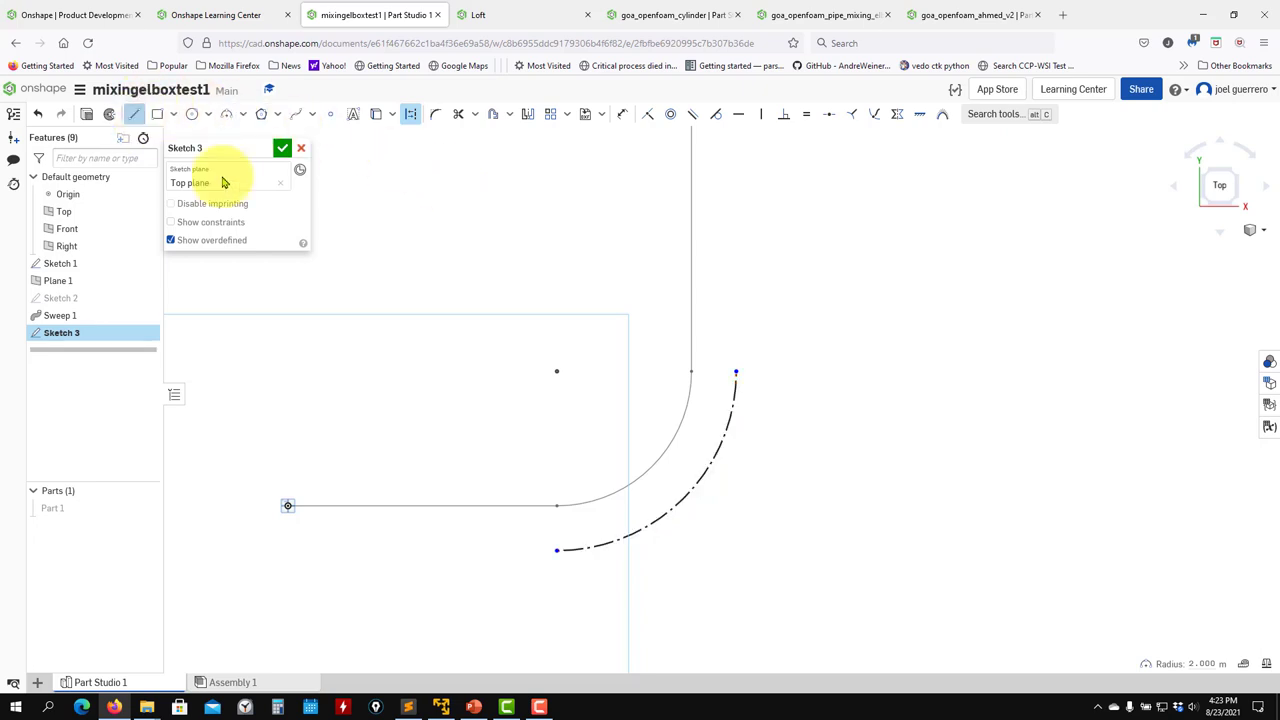
left_click(558, 376)
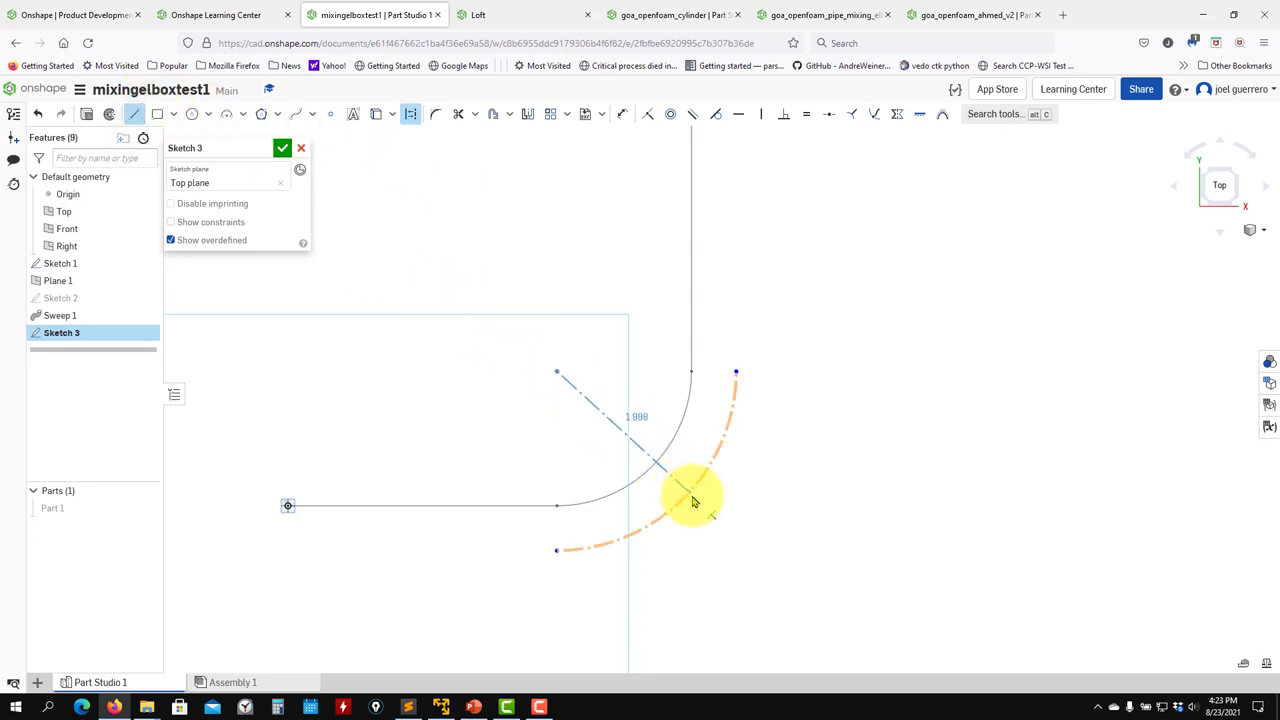
left_click(692, 498)
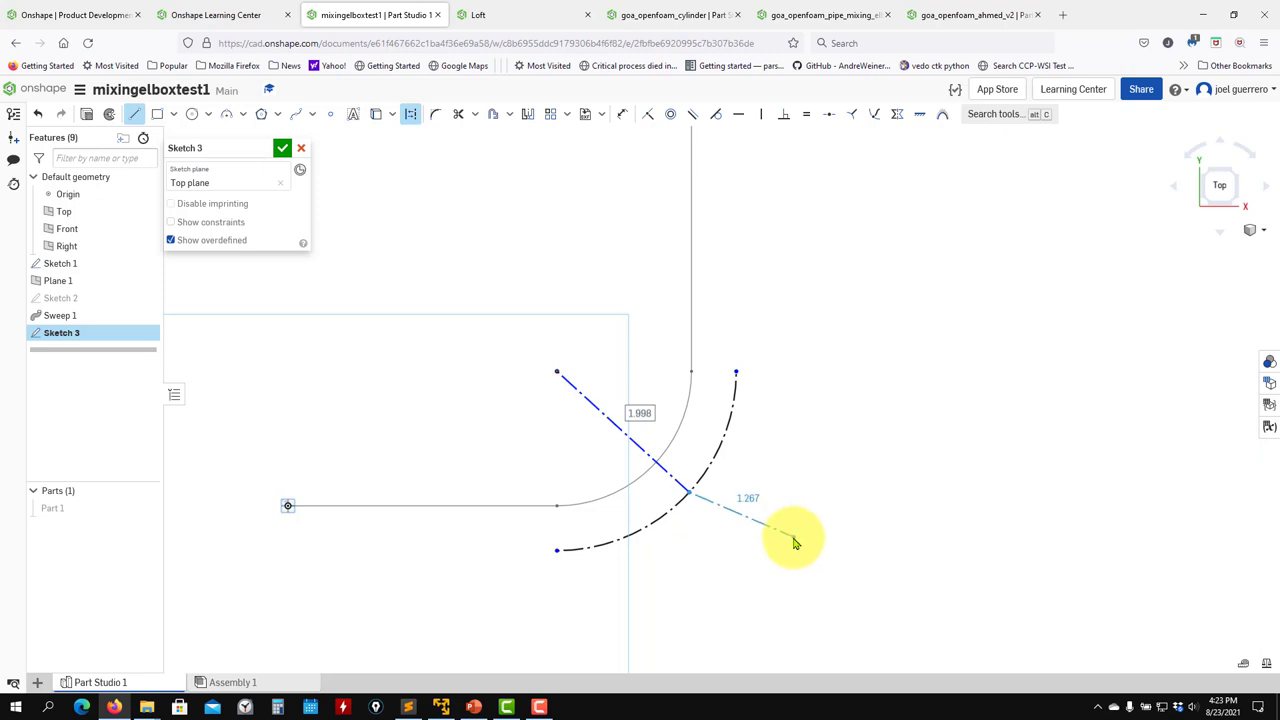
key("Escape")
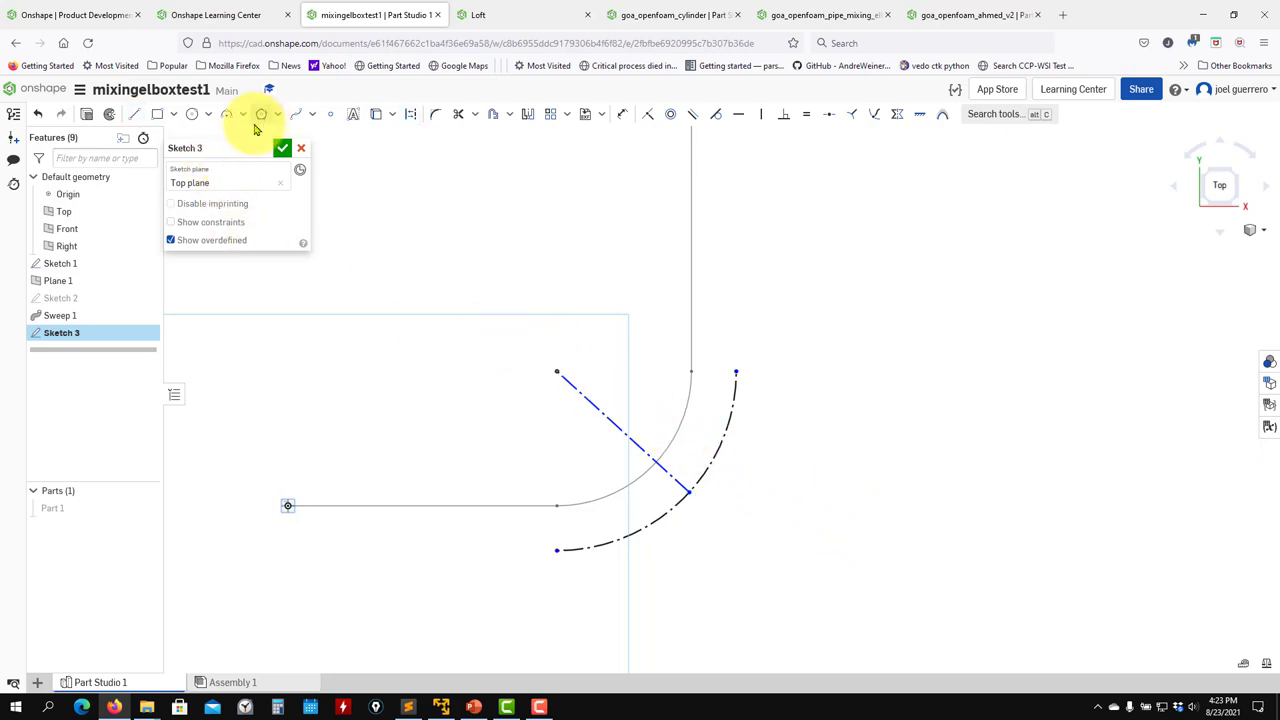
left_click(136, 114)
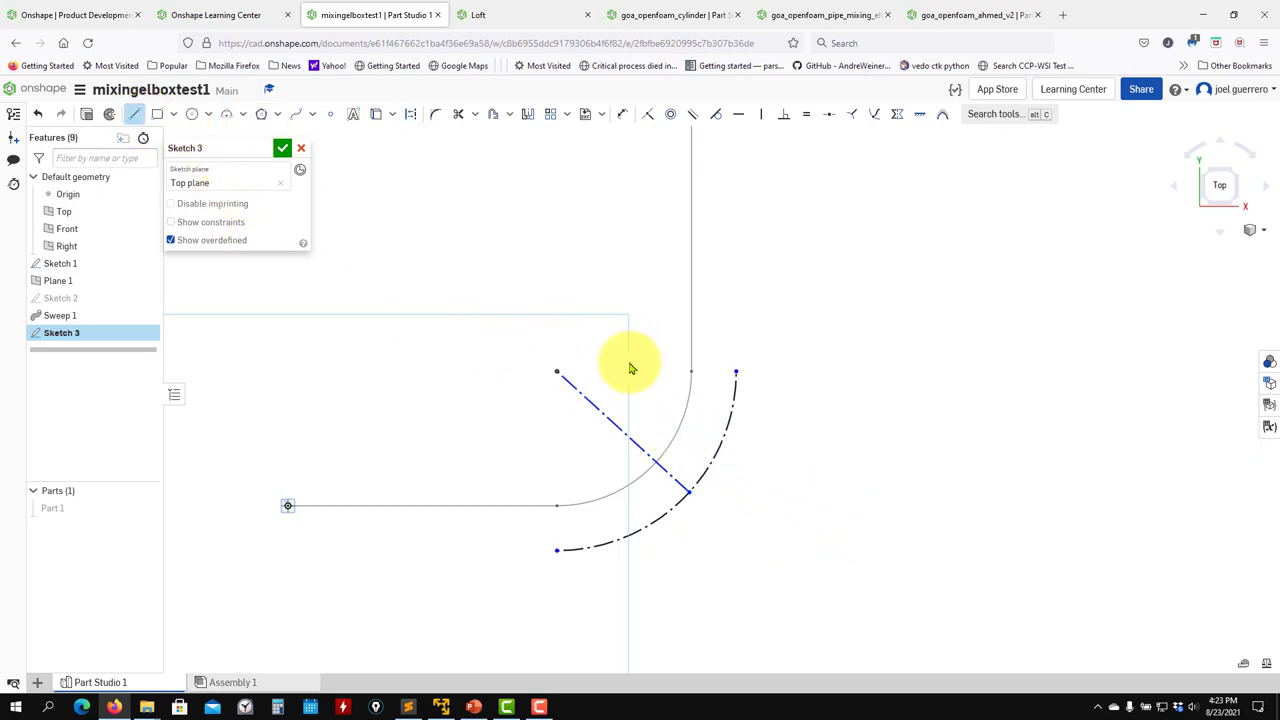
left_click(558, 374)
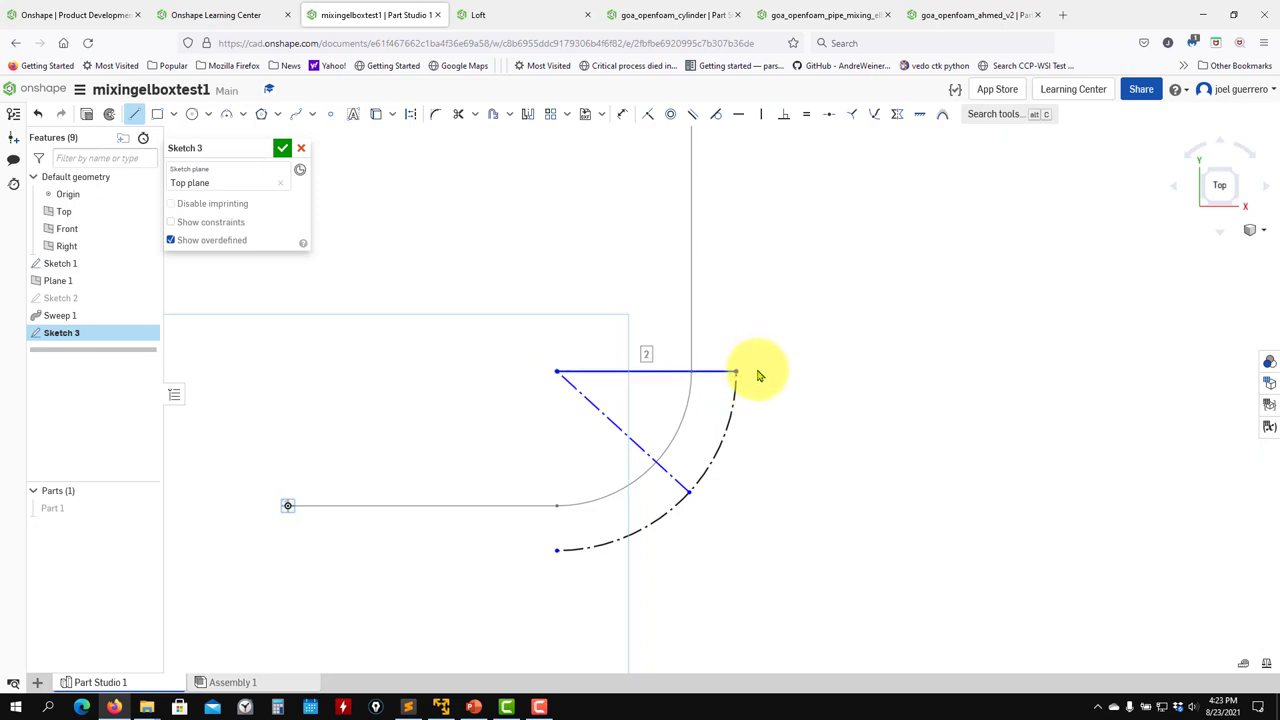
left_click(759, 375)
left_click(411, 114)
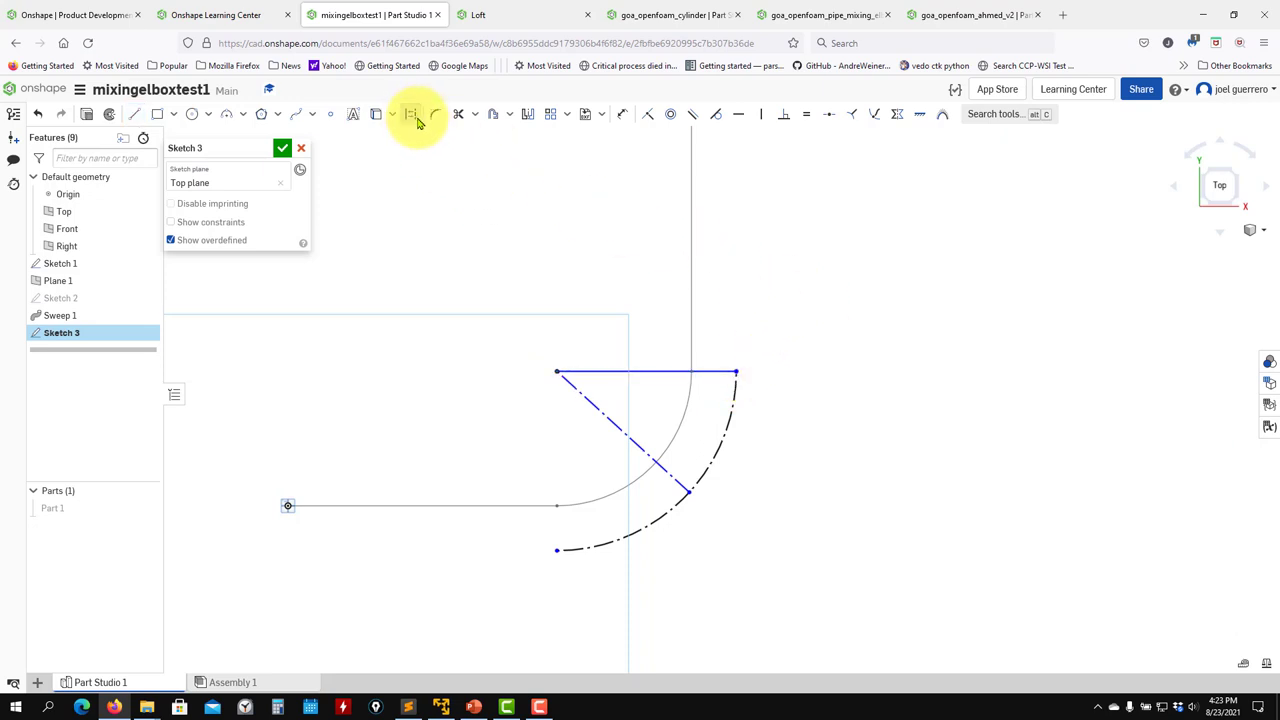
left_click(658, 376)
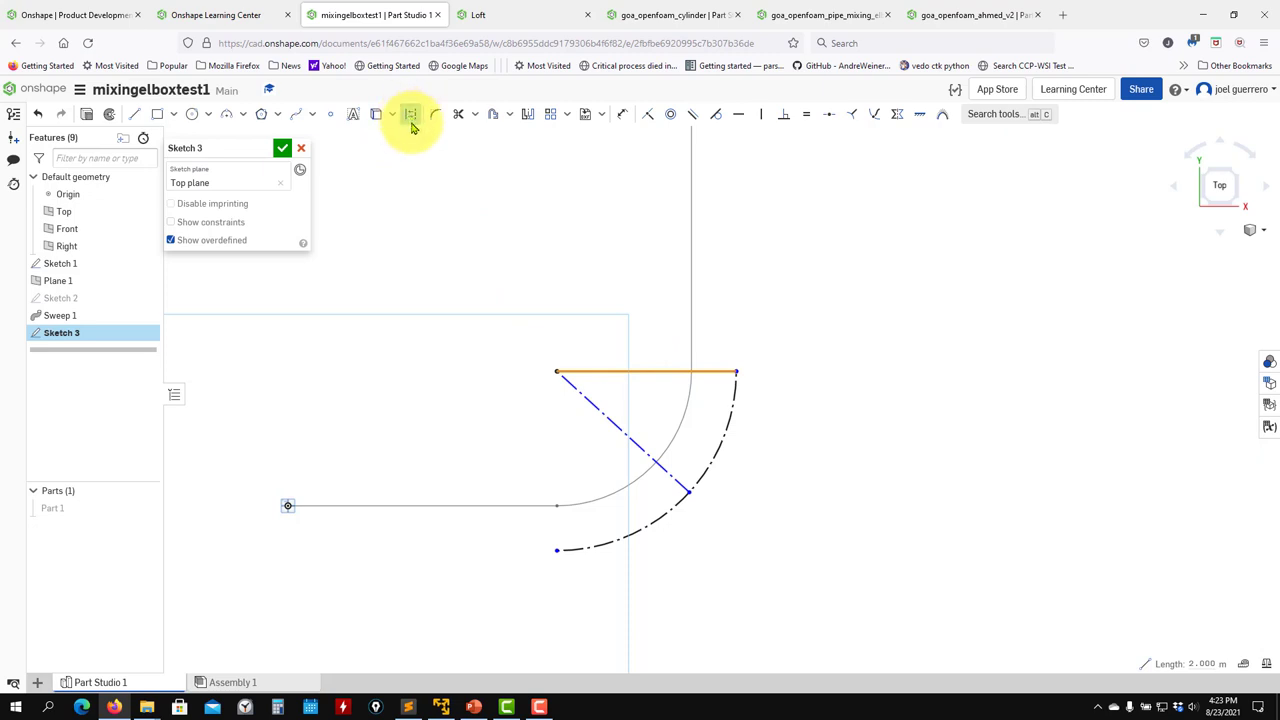
left_click(622, 114)
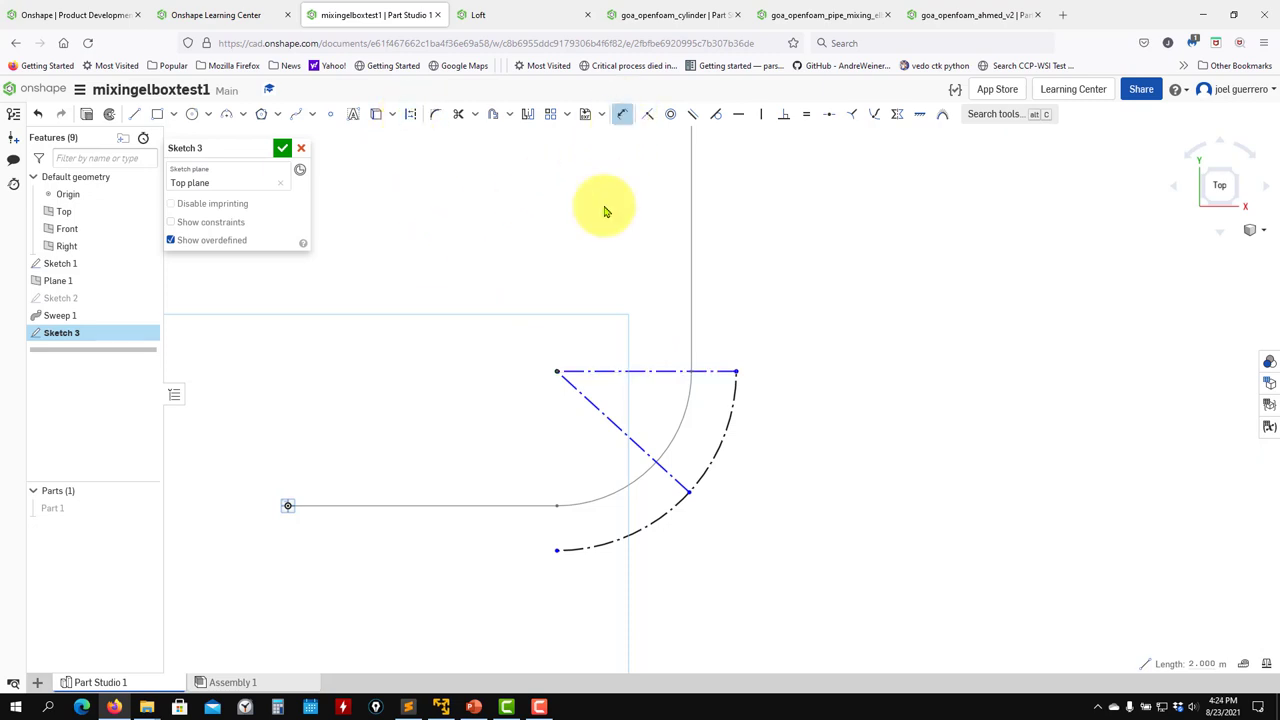
Add an angle dimension between the two construction lines, keeping 42.419° after undoing 45°
left_click(655, 378)
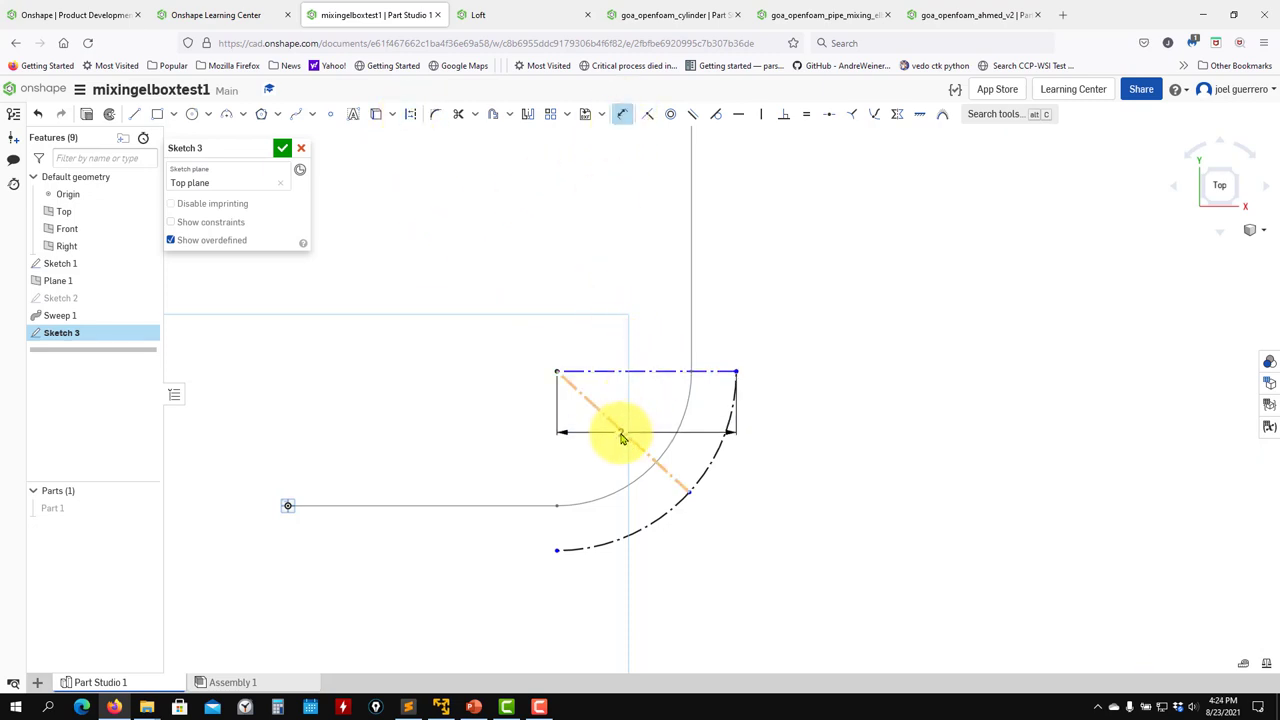
left_click(620, 435)
left_click(670, 428)
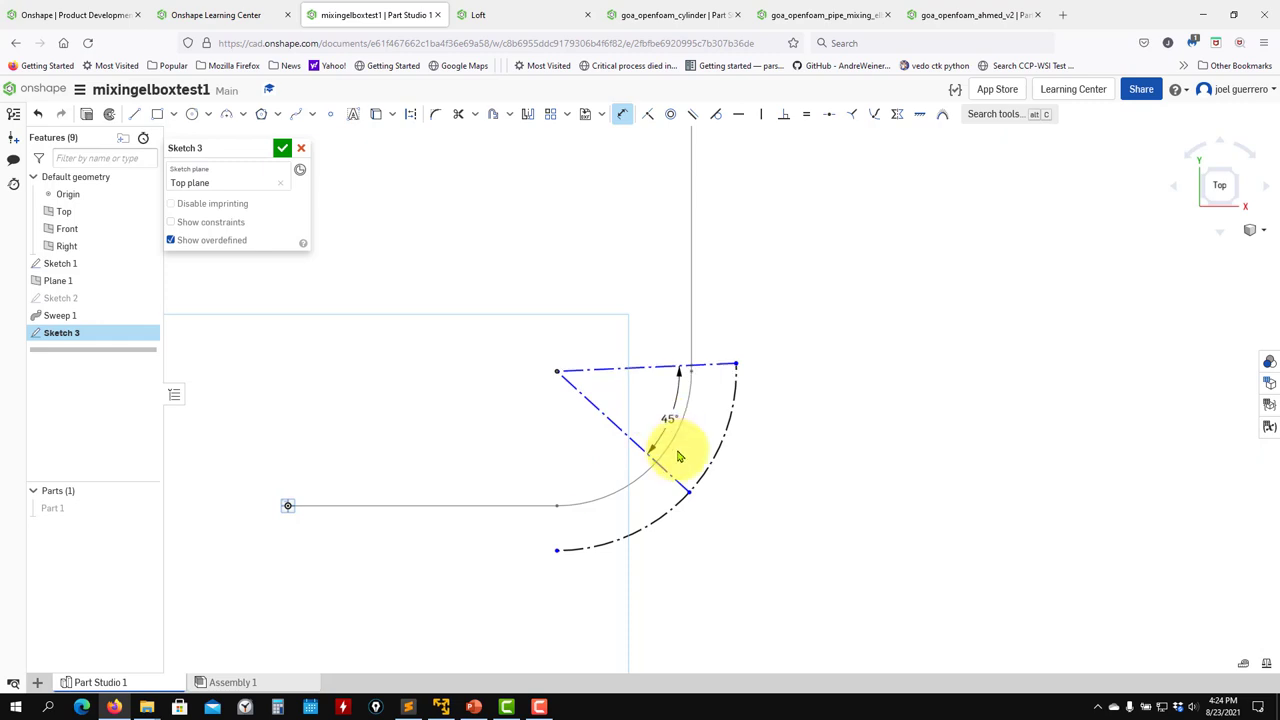
key("ctrl+z")
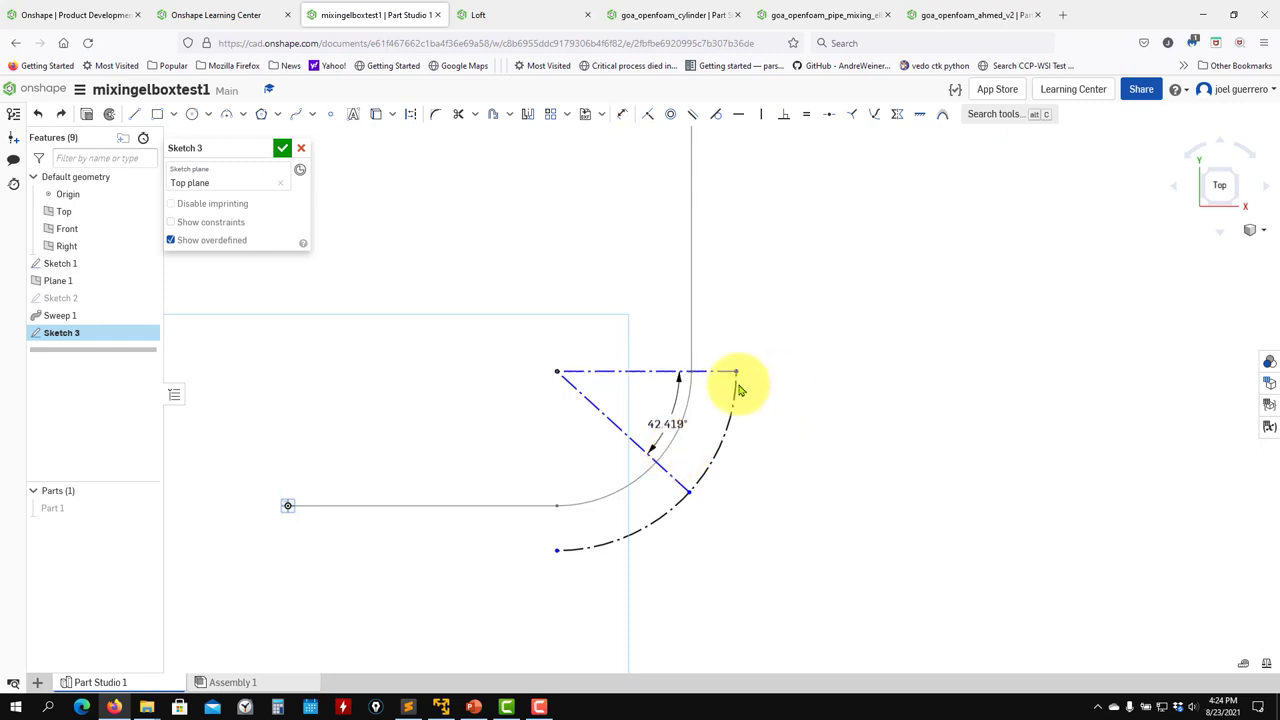
Show constraints, fix the outer arc's endpoint, edit the angle to 45°, then view the drawing
left_click(170, 222)
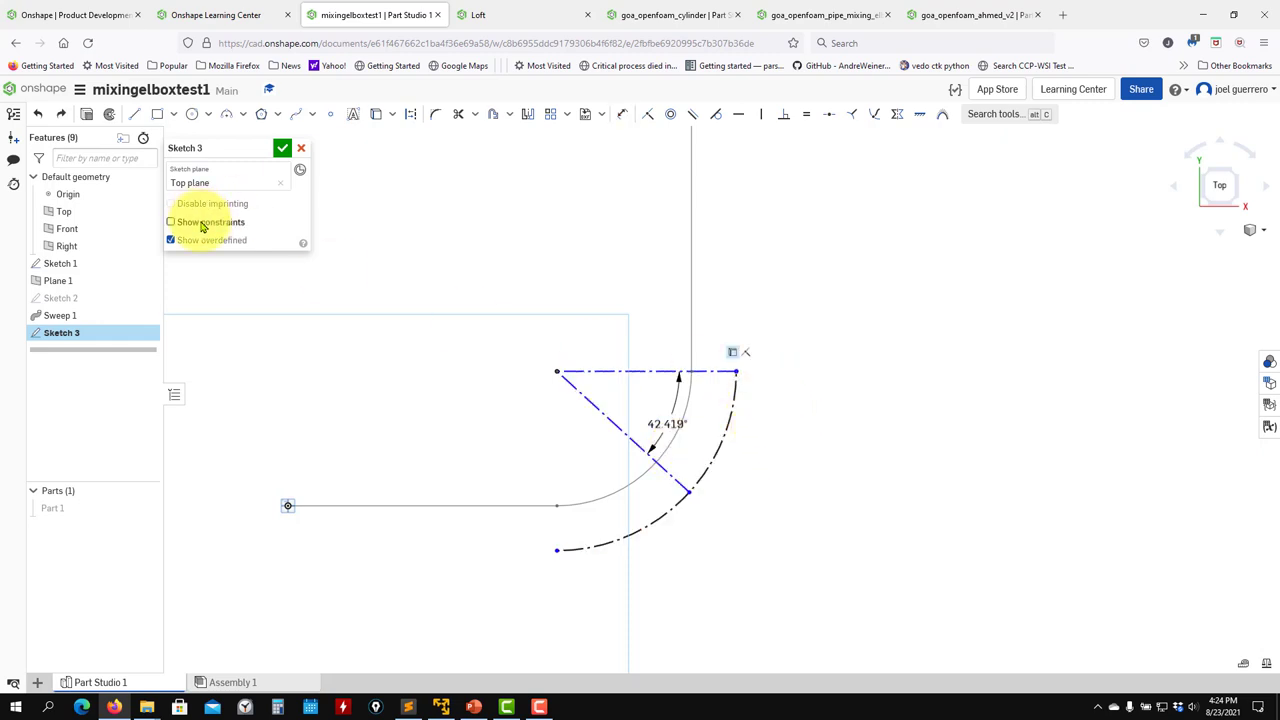
left_click(695, 509)
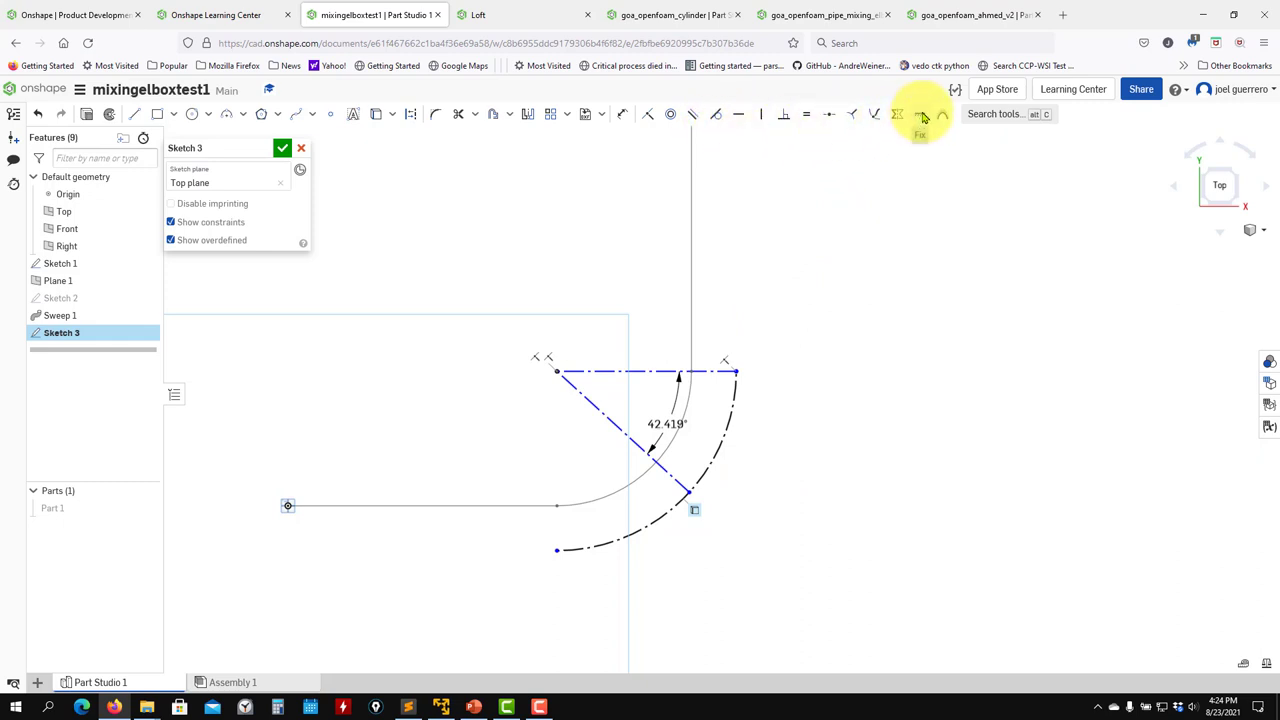
left_click(920, 115)
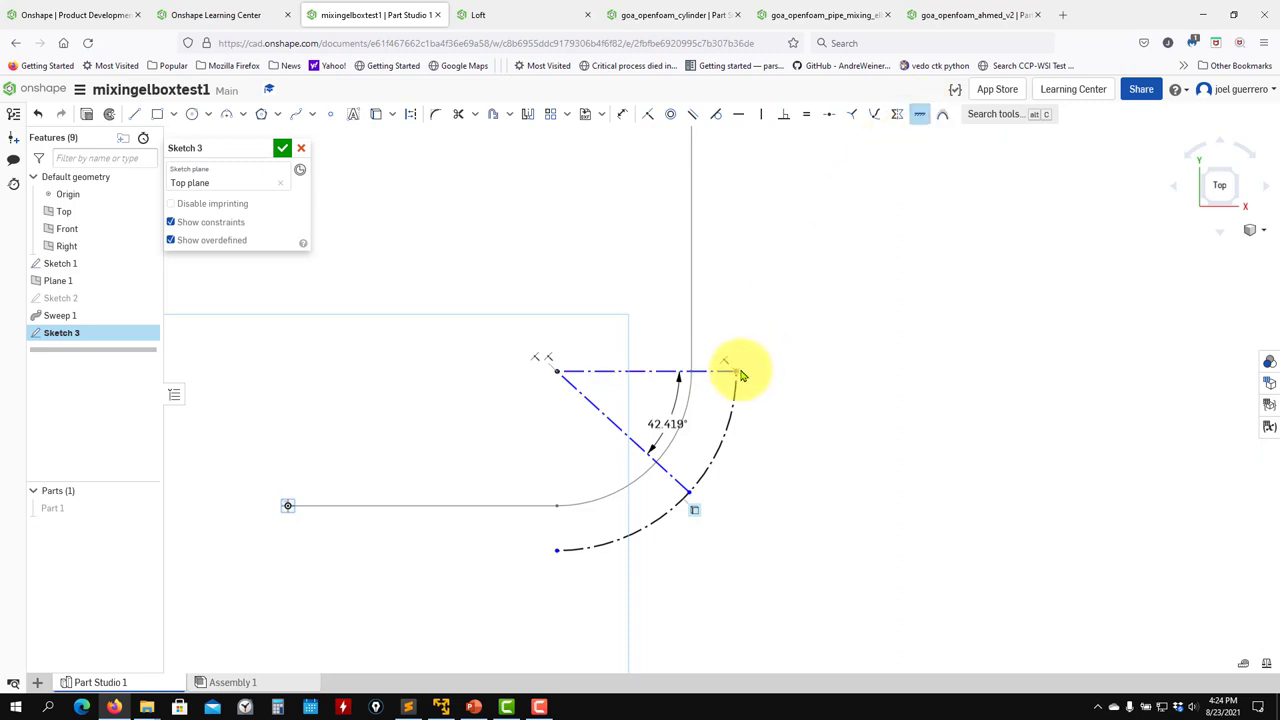
left_click(740, 373)
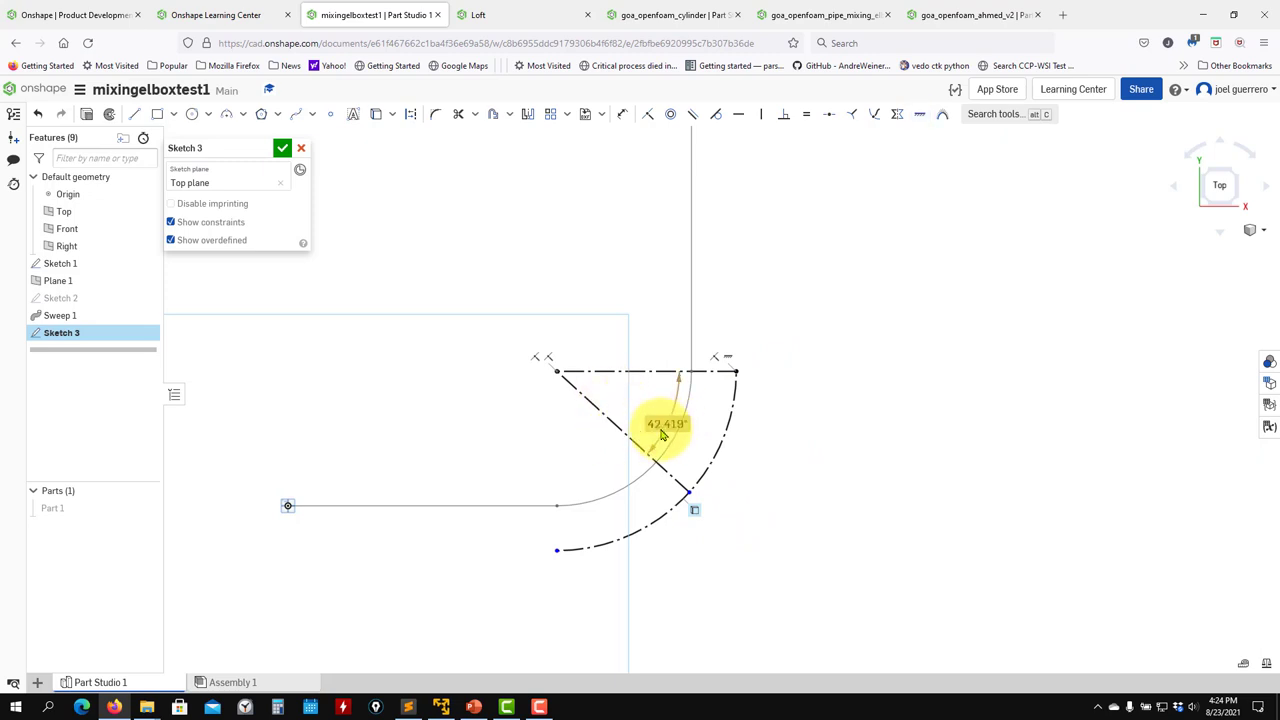
double_click(673, 426)
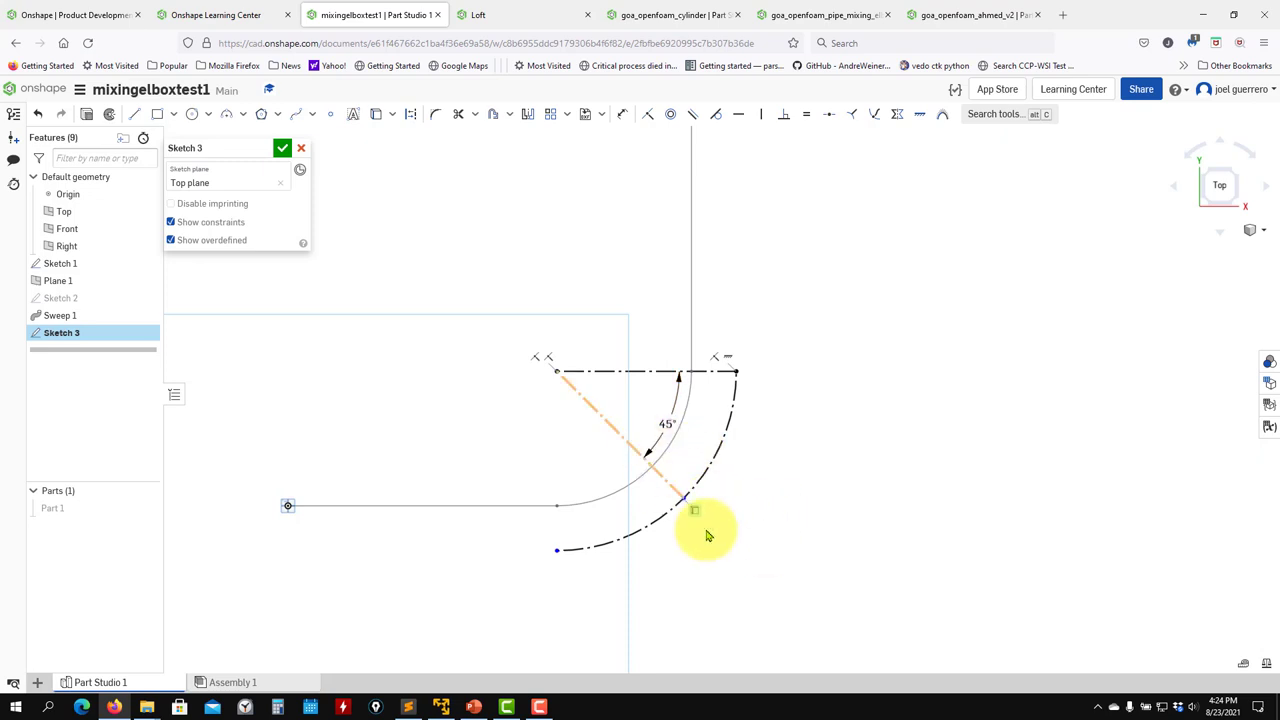
left_click(441, 707)
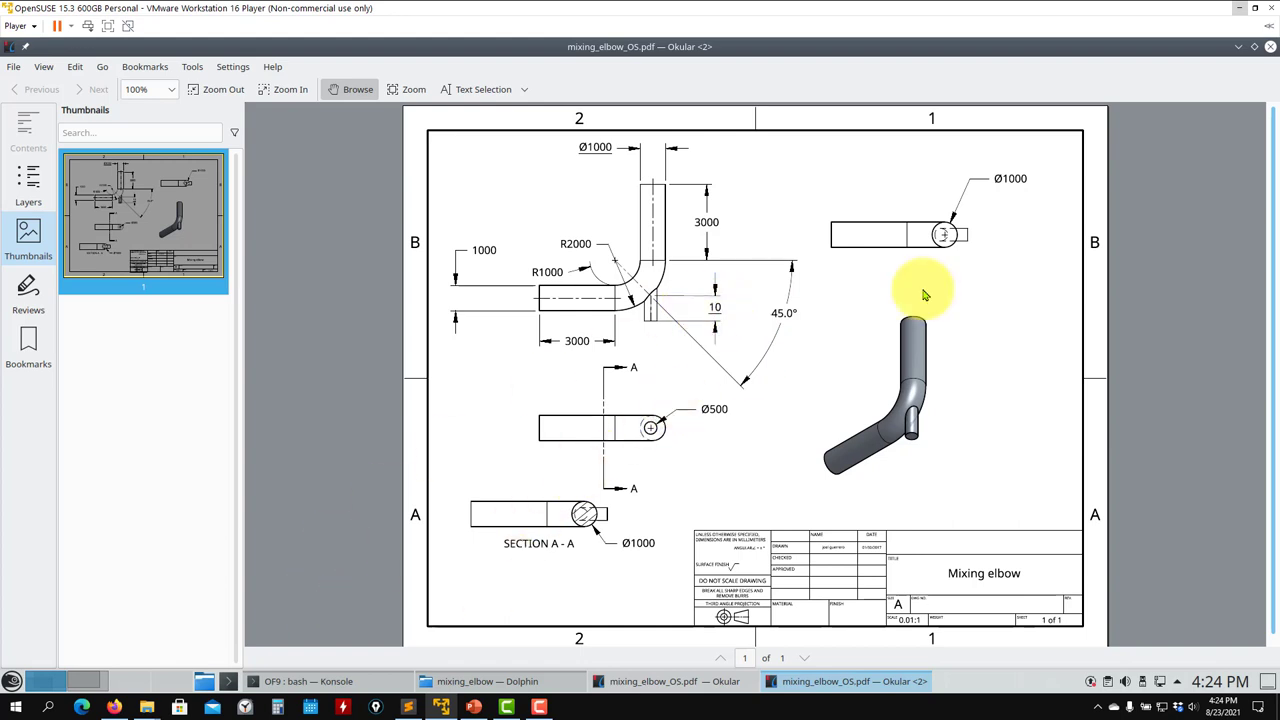
Minimize the Okular drawing and bring Firefox with Sketch 3 back to the front
left_click(1237, 48)
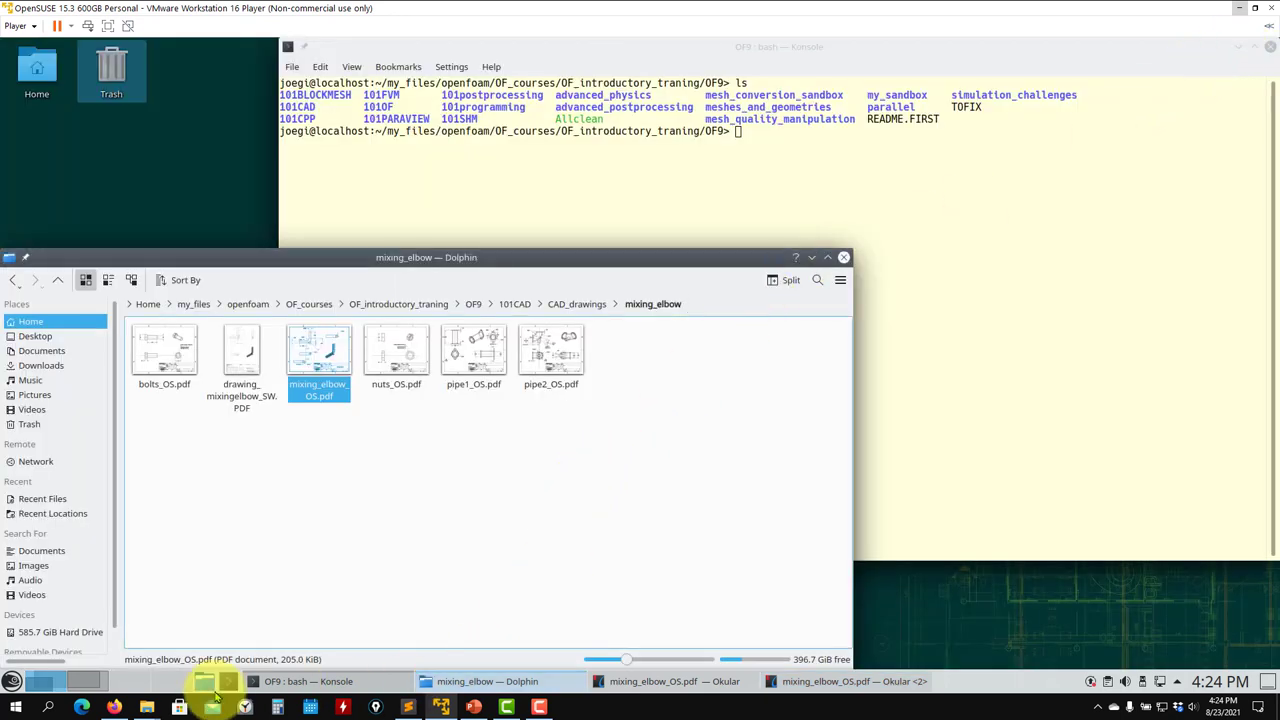
left_click(122, 707)
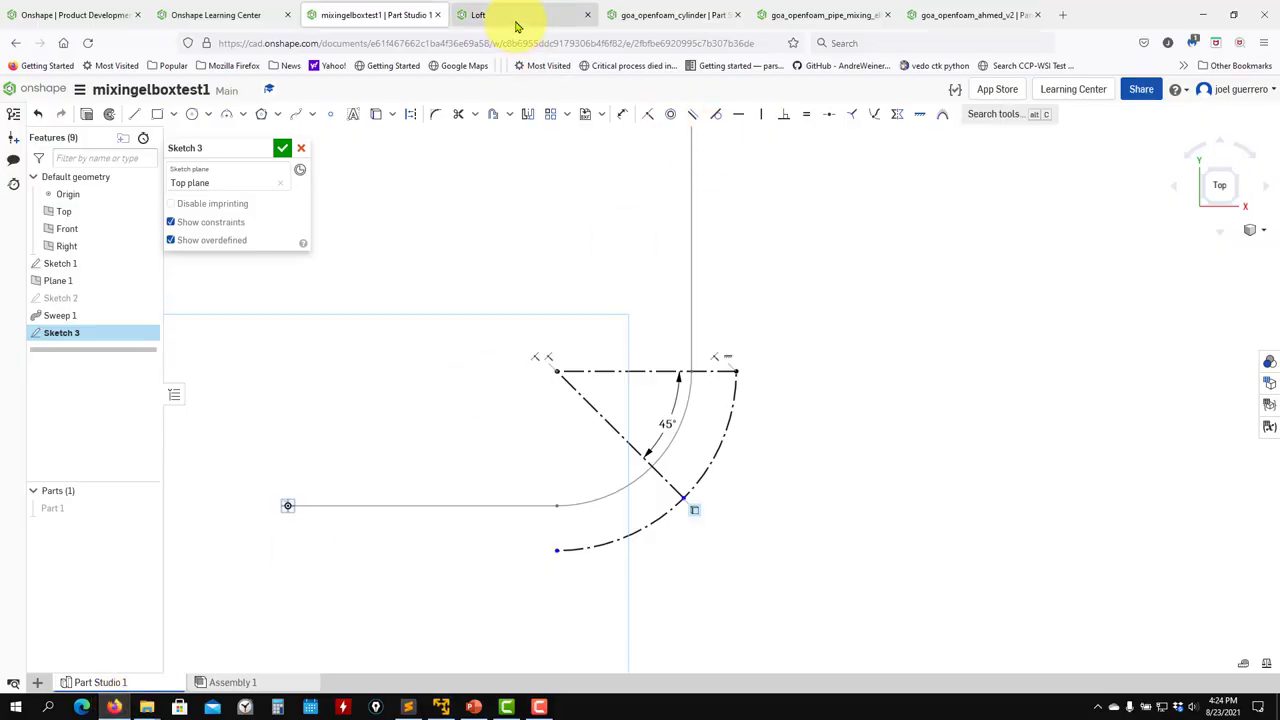
Switch to the goa_openfoam_pipe_mixing_elbow document and inspect Sketch 2's branch circle without changes
left_click(672, 15)
left_click(777, 15)
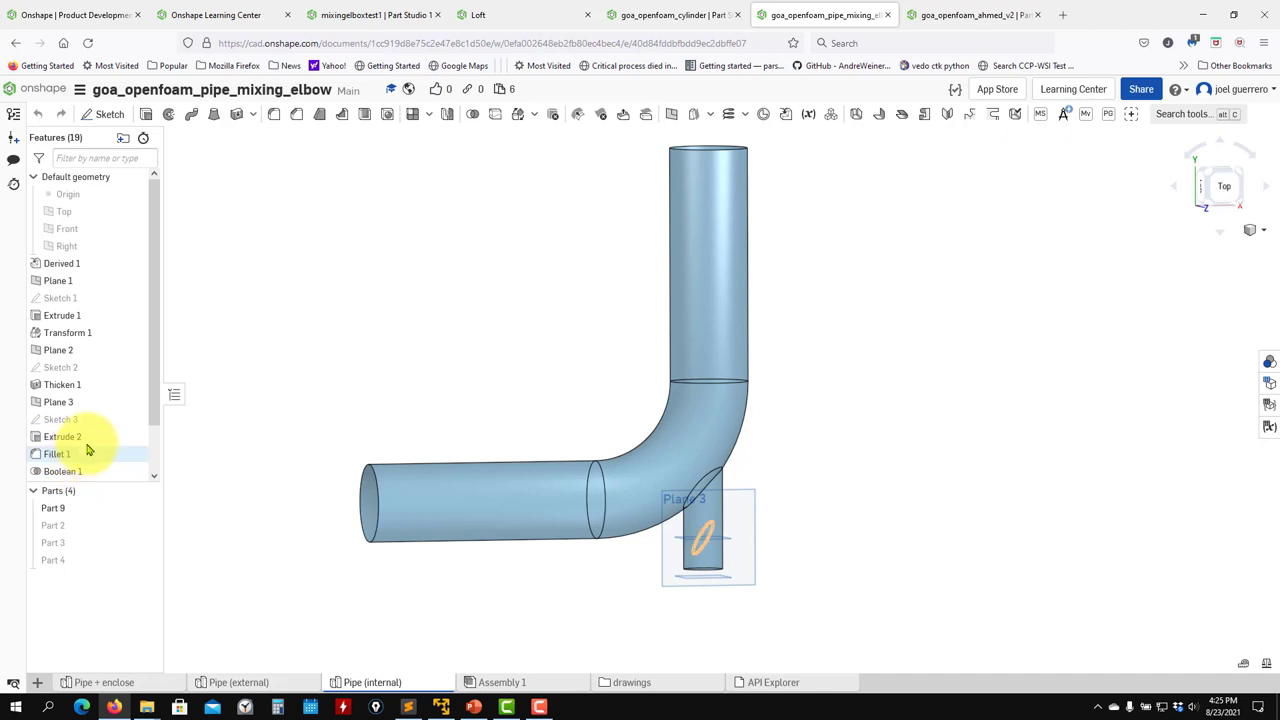
double_click(88, 369)
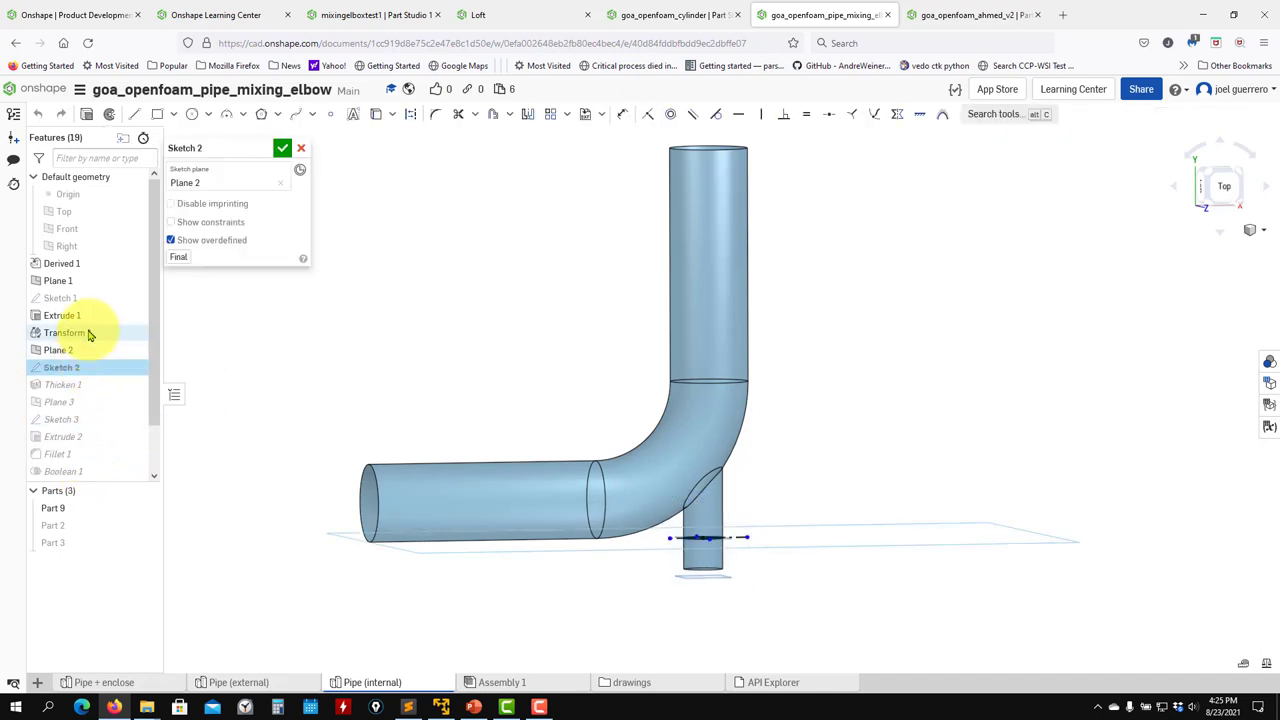
left_click(300, 149)
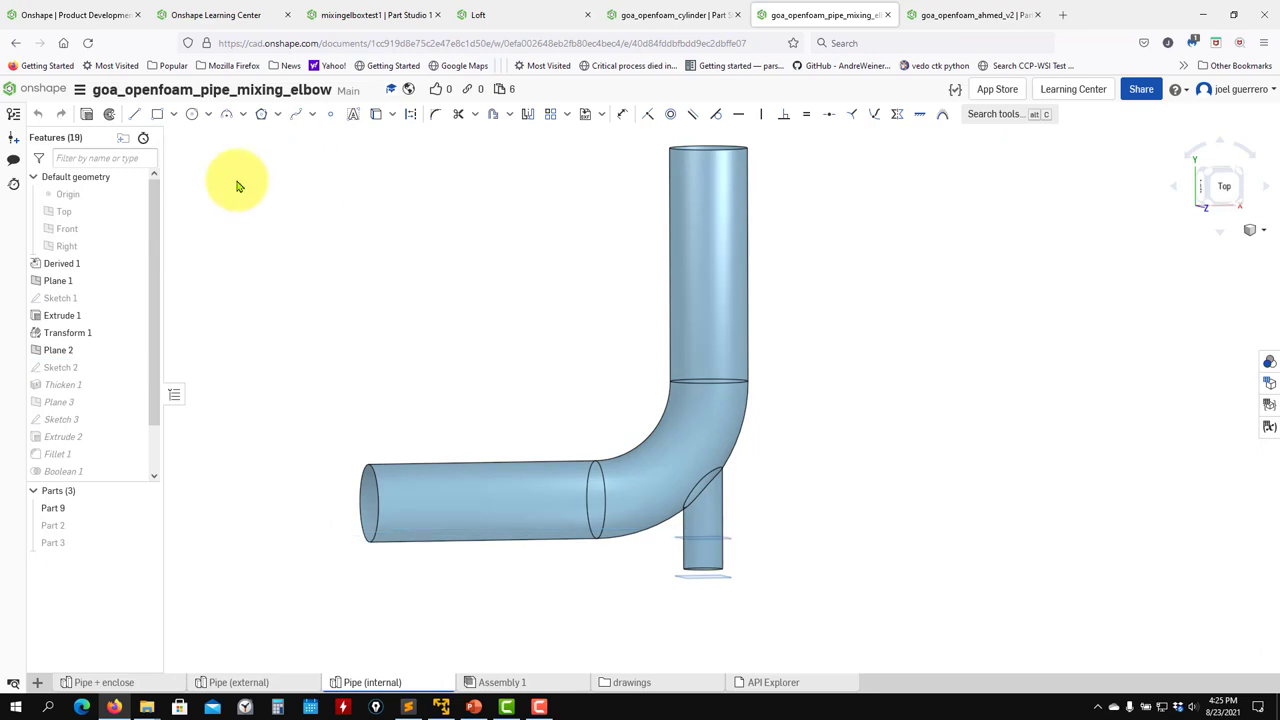
Review Sketch 1 without changes, then move to the Pipe + enclose Part Studio
double_click(82, 300)
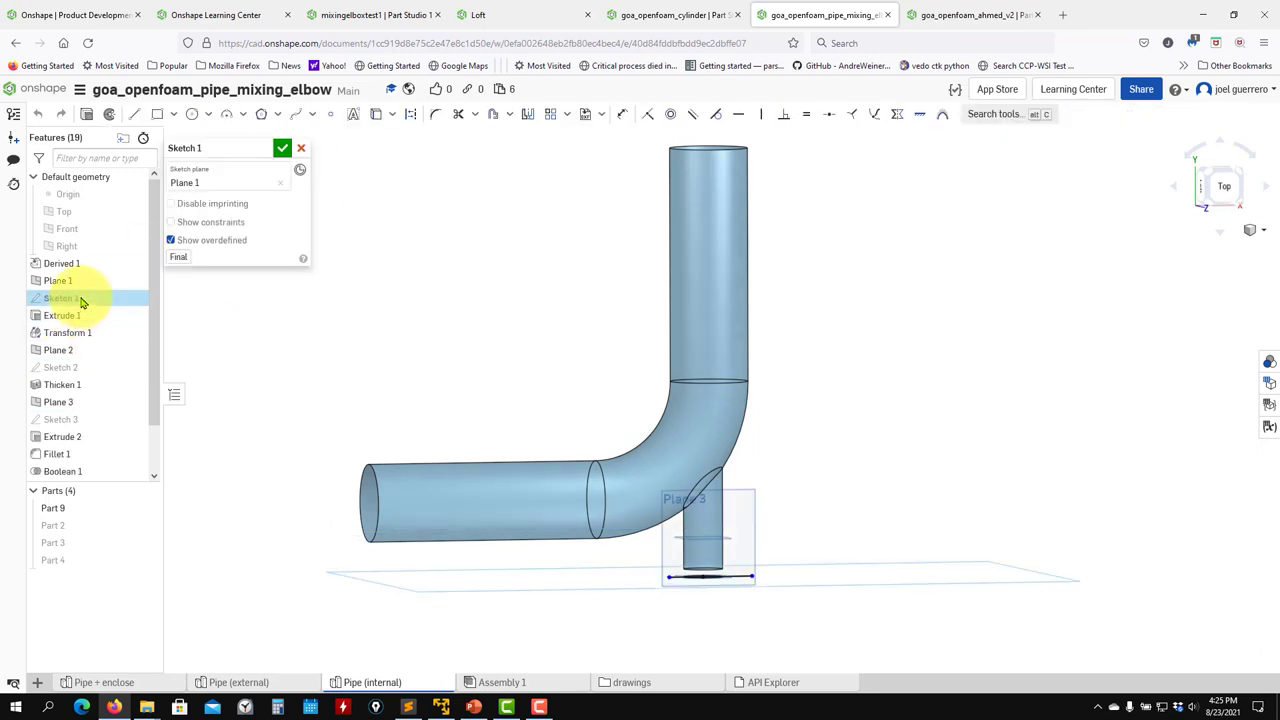
left_click(300, 149)
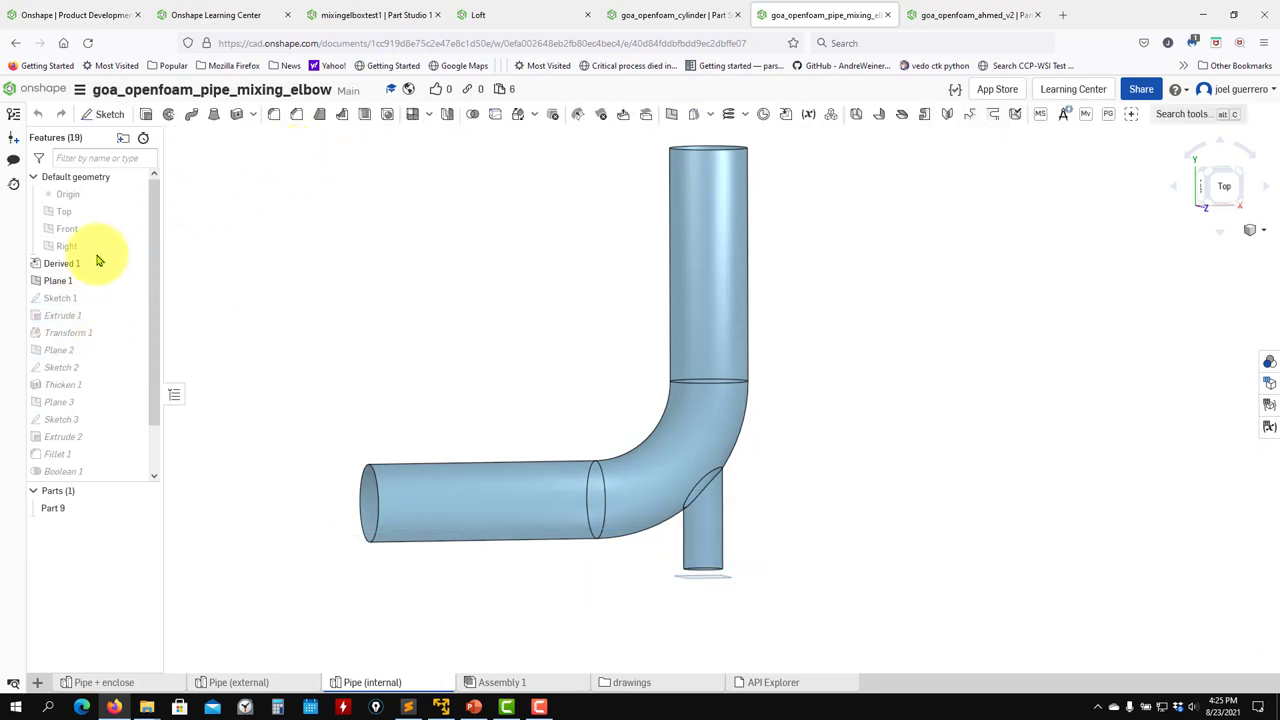
left_click(135, 684)
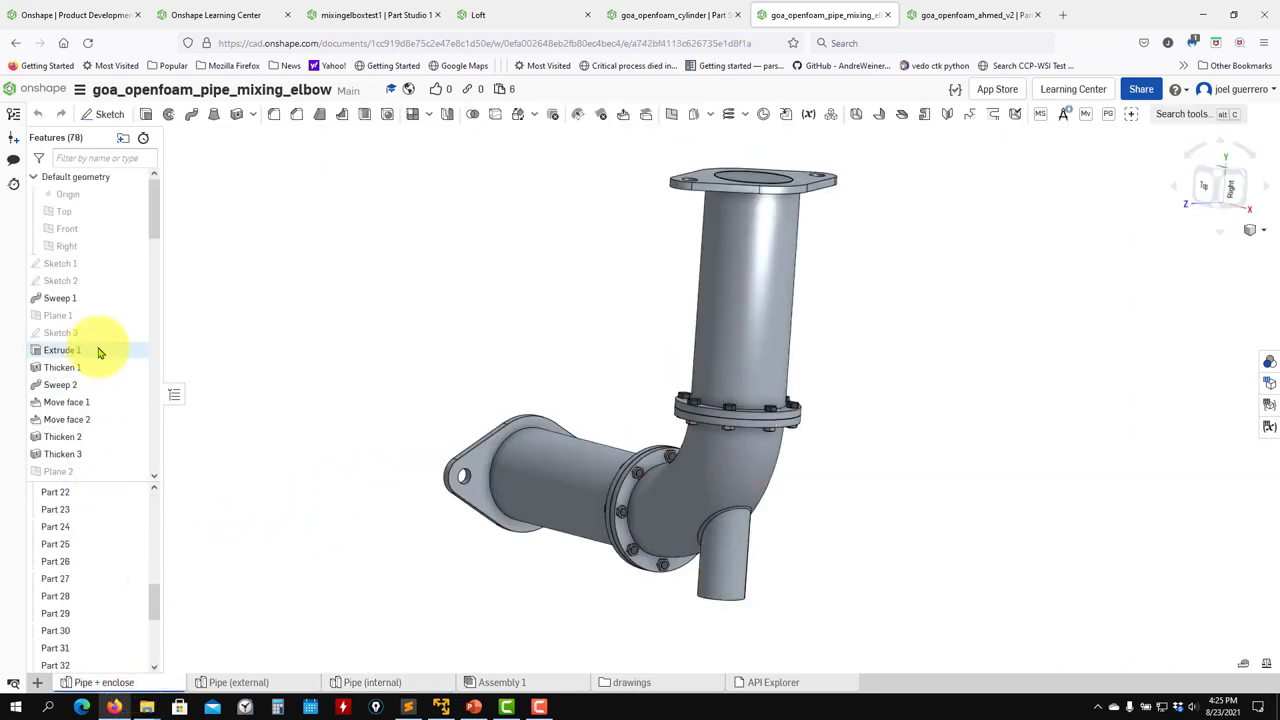
left_click(88, 332)
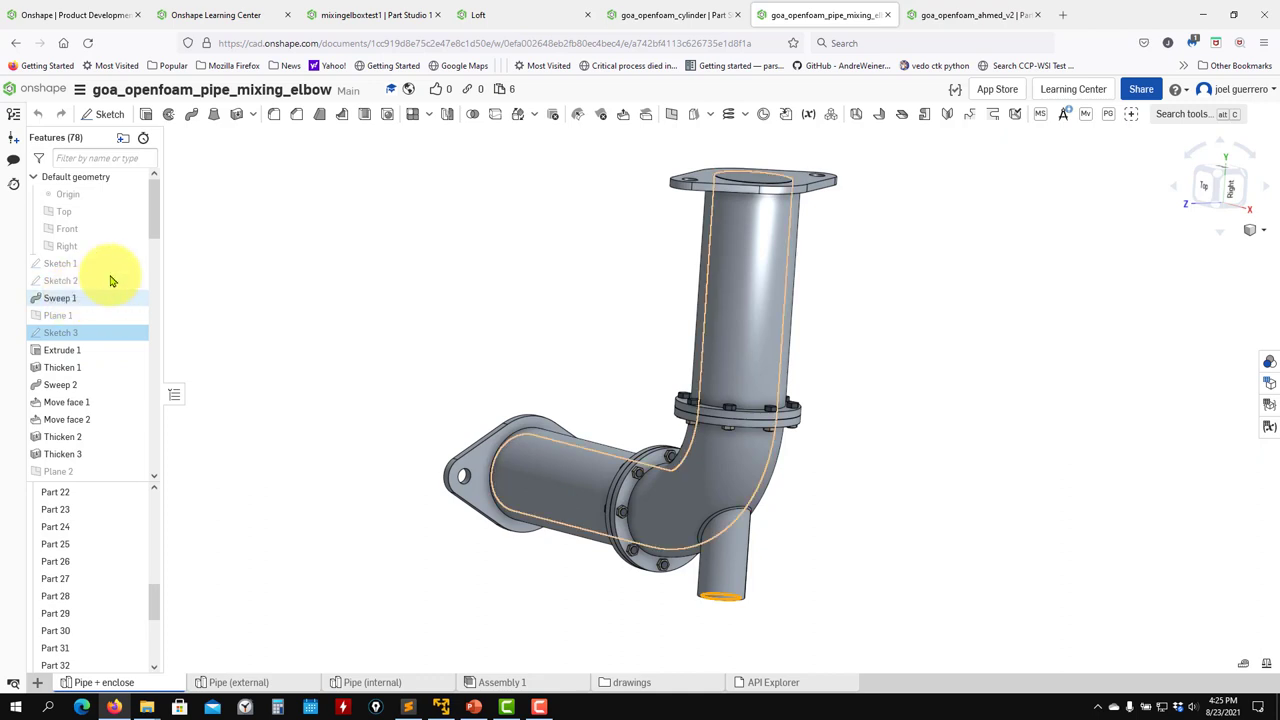
key("Escape")
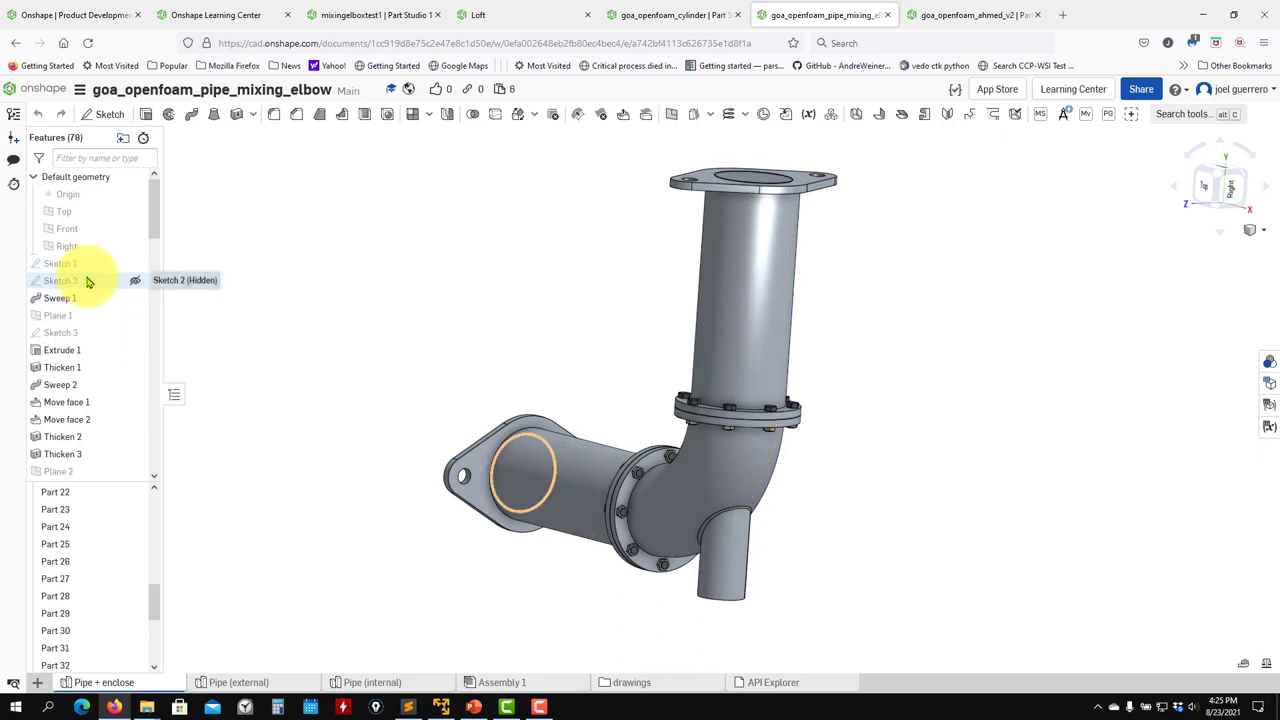
double_click(88, 281)
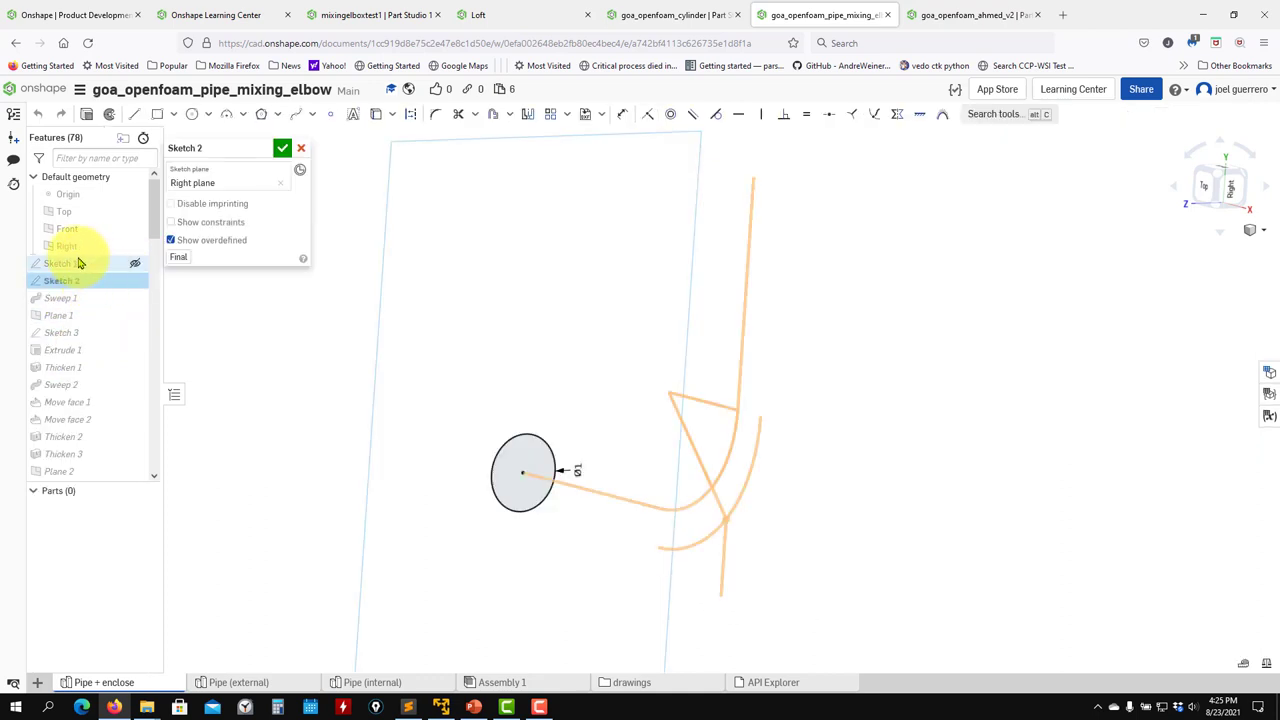
left_click(283, 148)
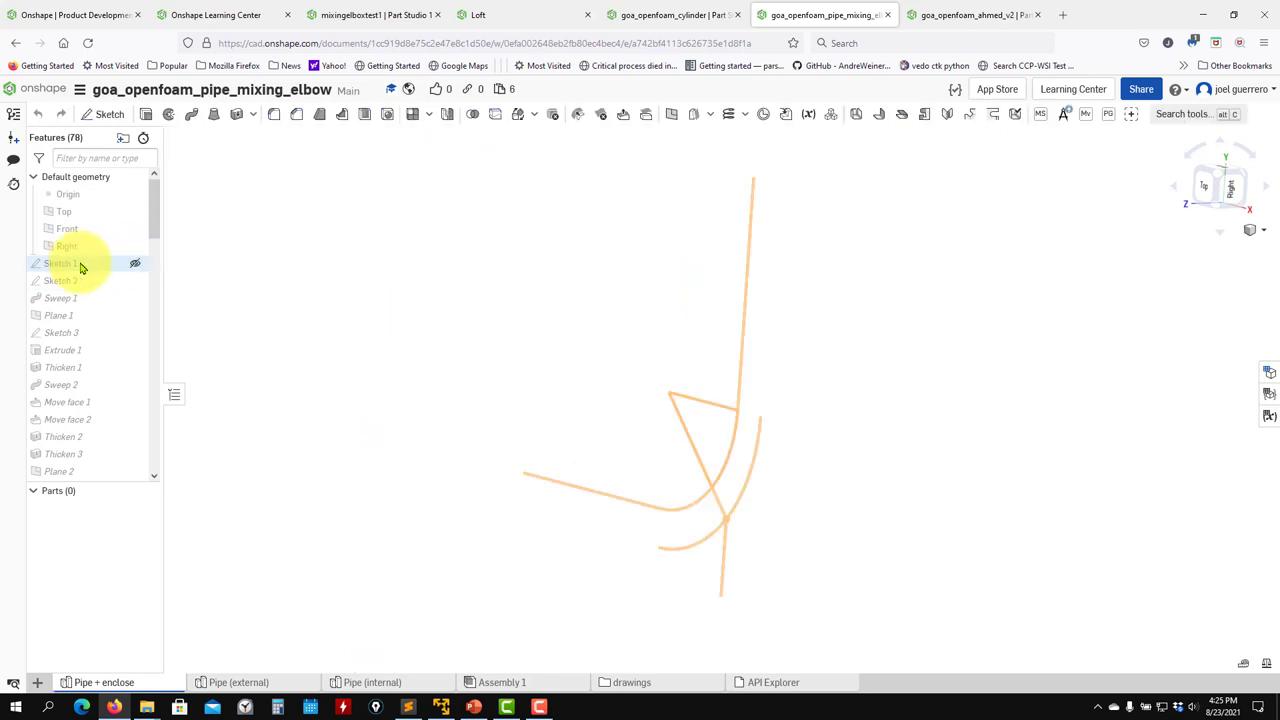
double_click(80, 266)
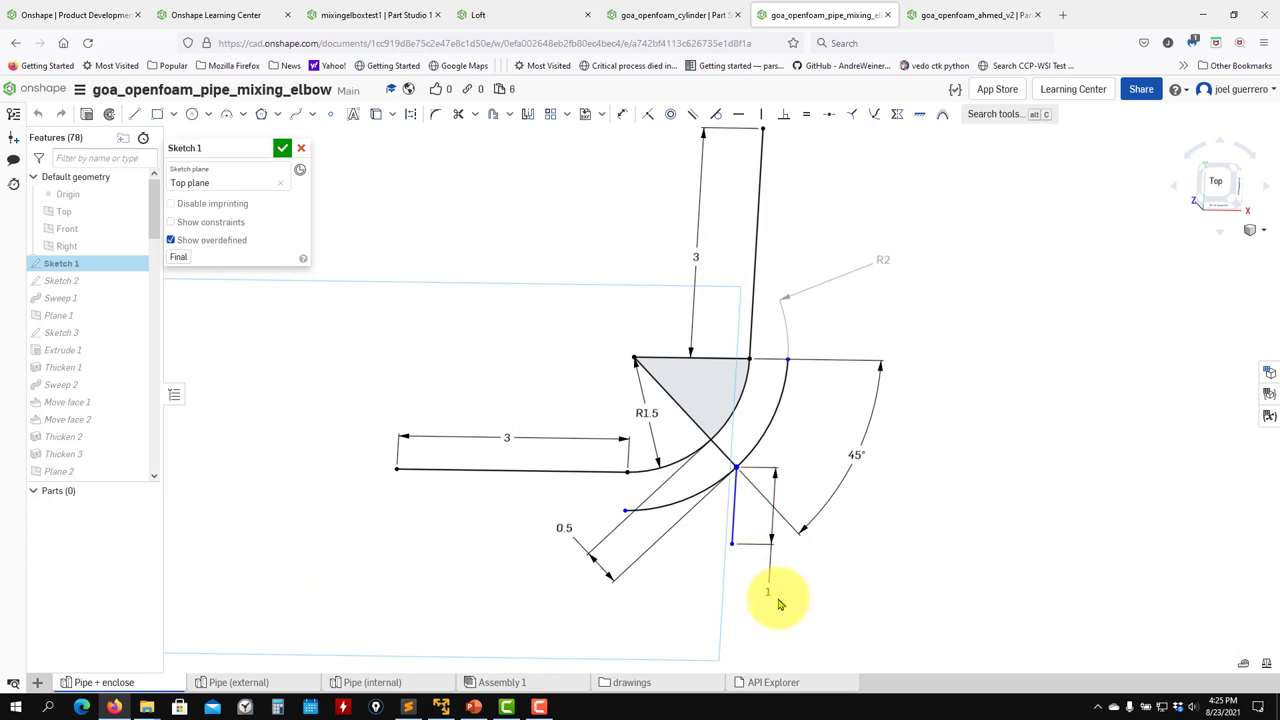
key("n")
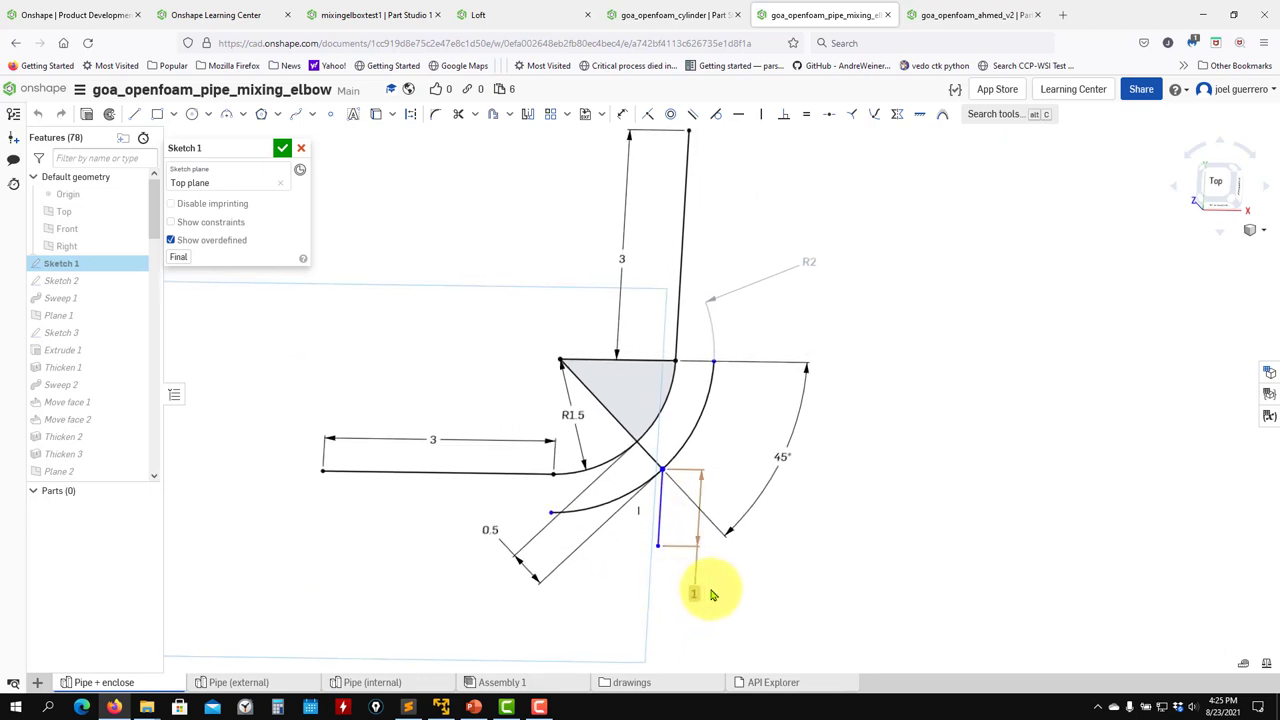
scroll(715, 617, "down", 1)
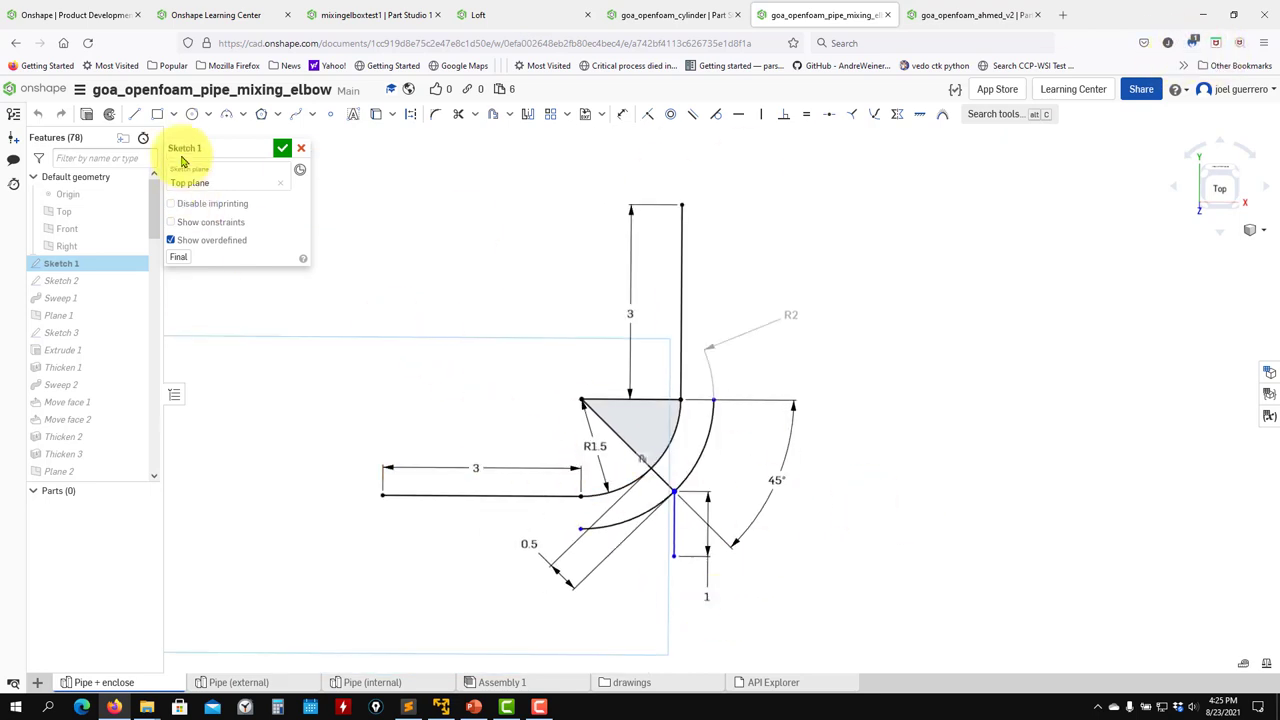
left_click(282, 148)
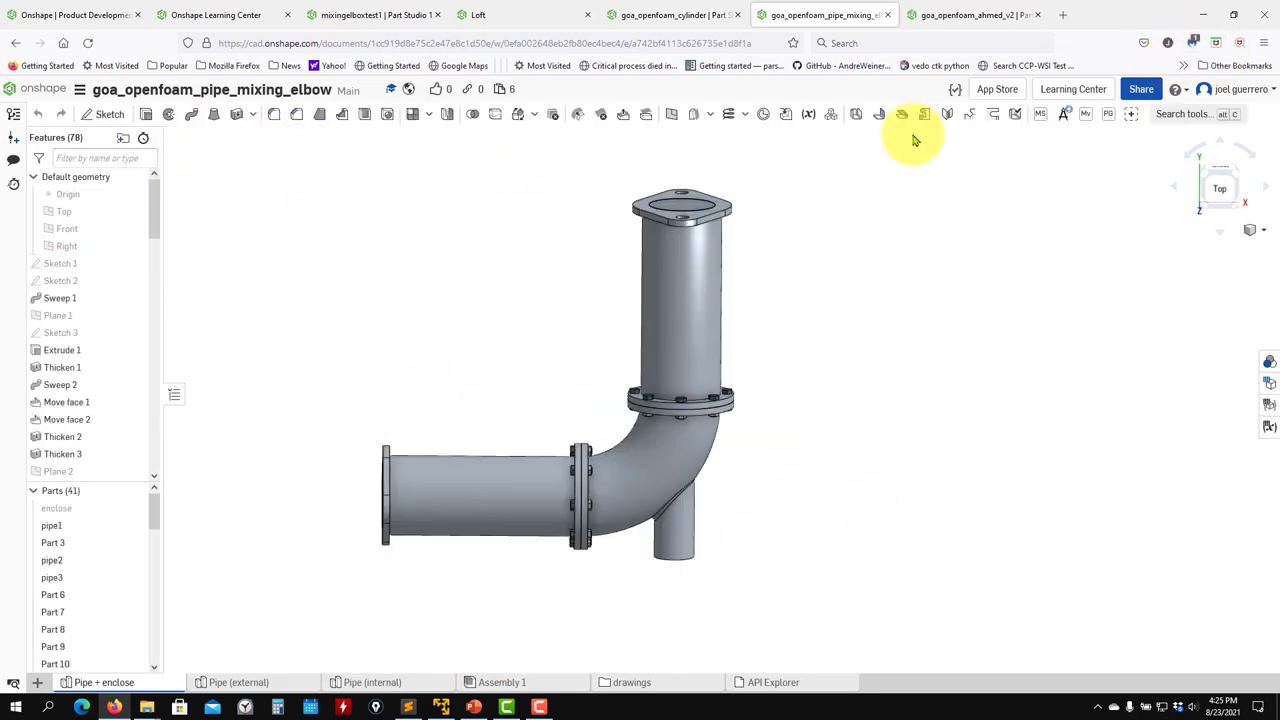
Return to the mixingelboxtest1 part studio, try a line down from the outer arc, then undo it
left_click(354, 12)
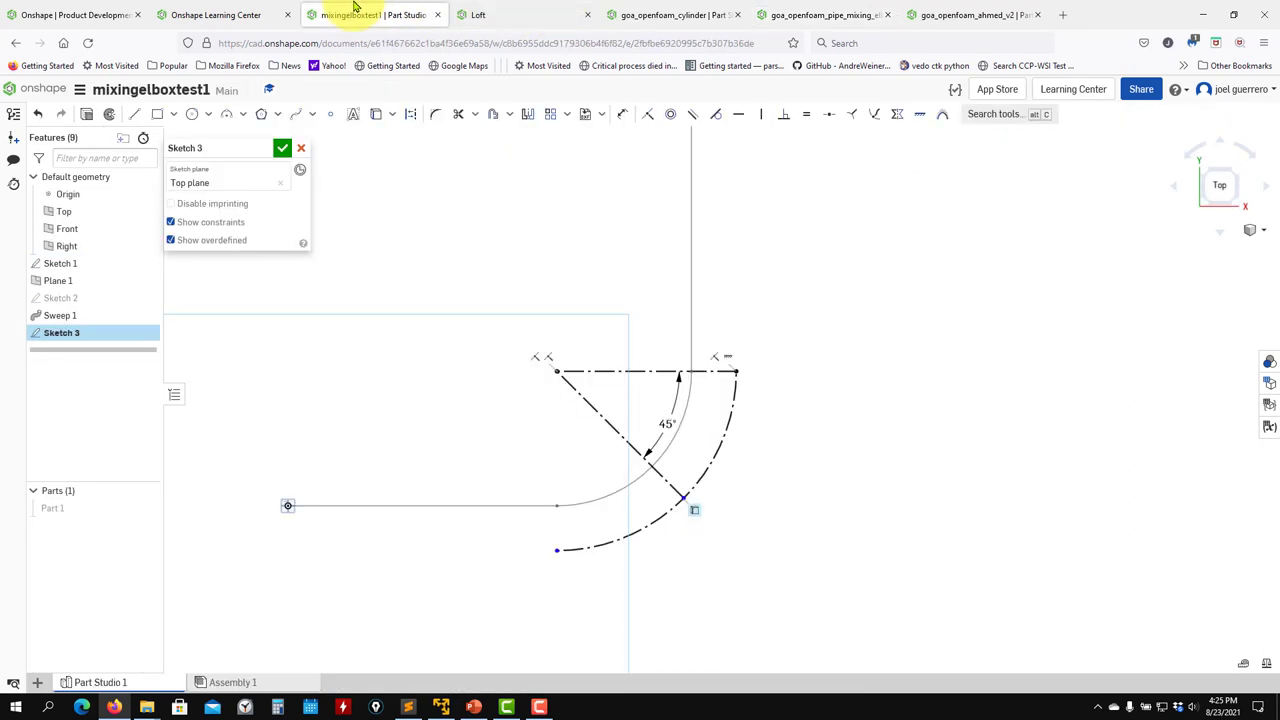
left_click(136, 115)
left_click(687, 500)
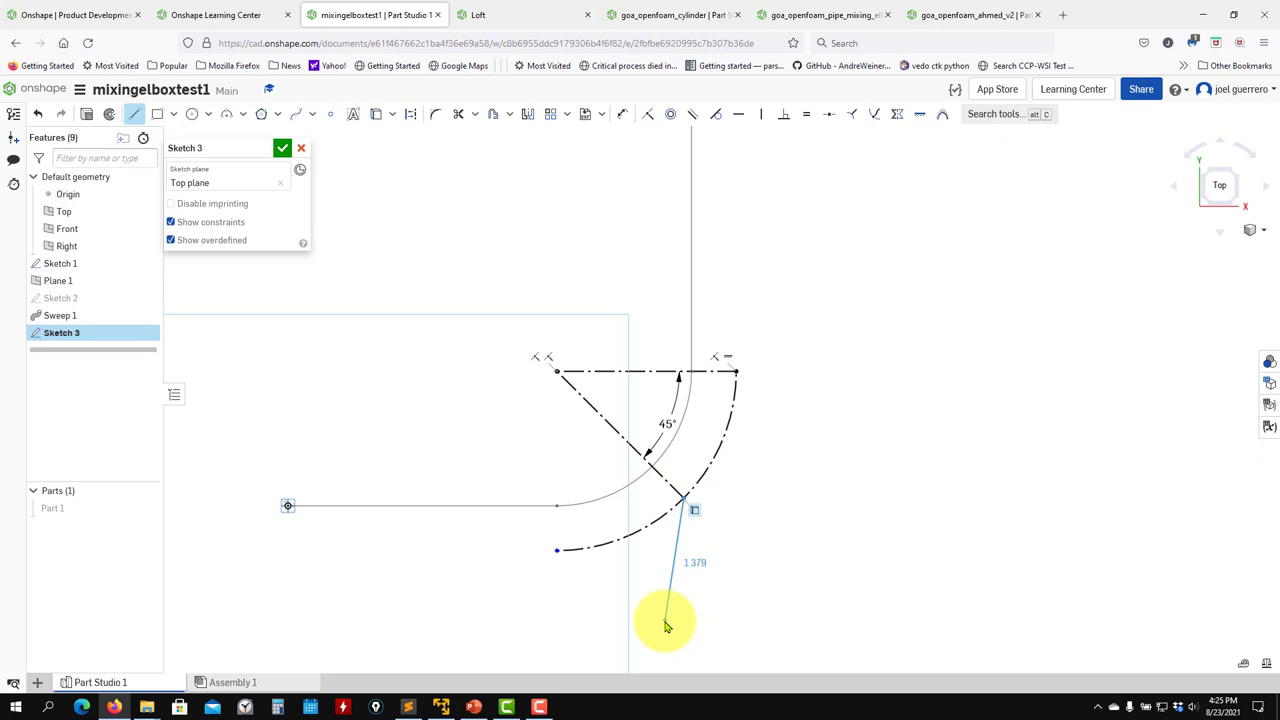
left_click_drag(667, 625, 661, 618)
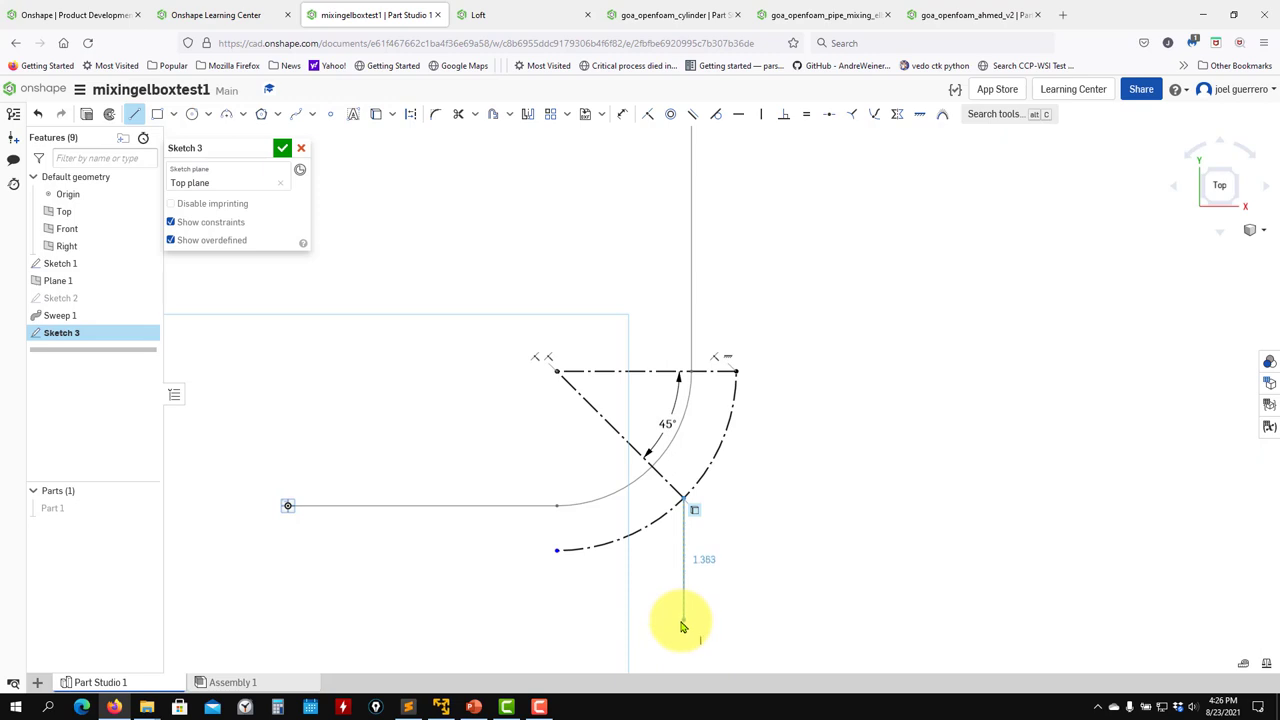
left_click(683, 619)
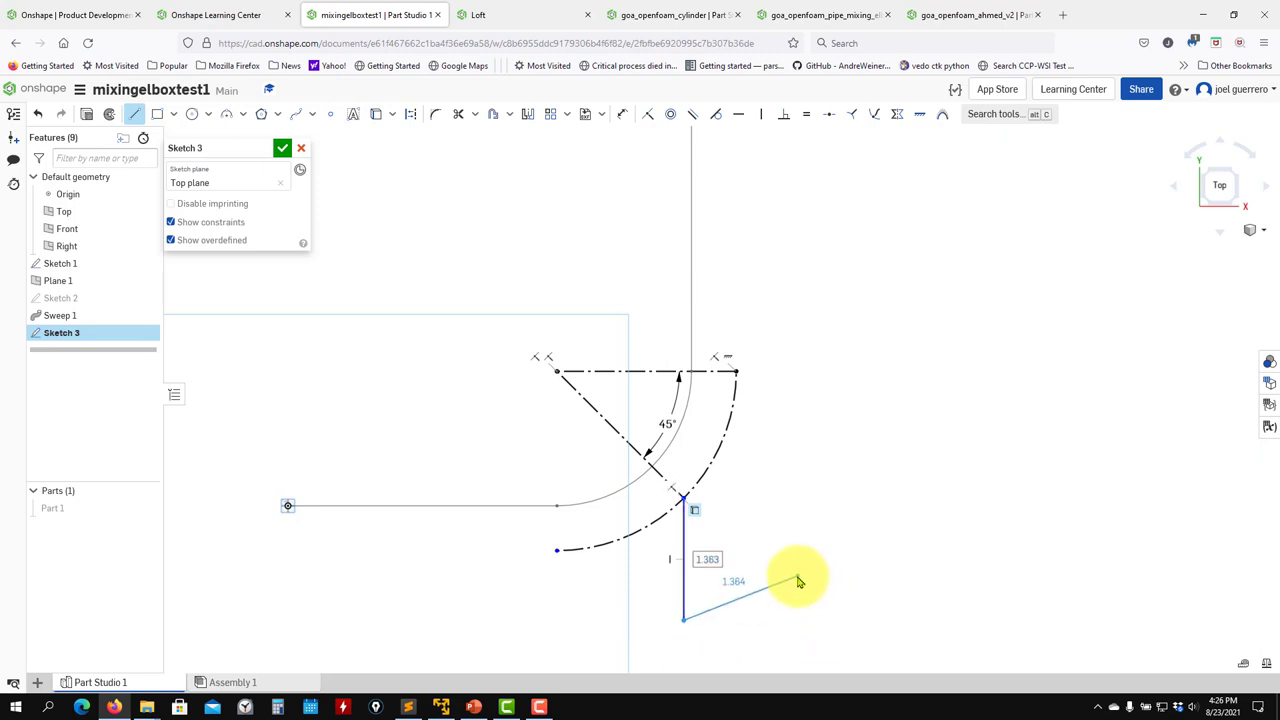
key("ctrl+z")
Draw a line down from the 45° line/outer arc intersection and constrain it vertical
left_click(134, 113)
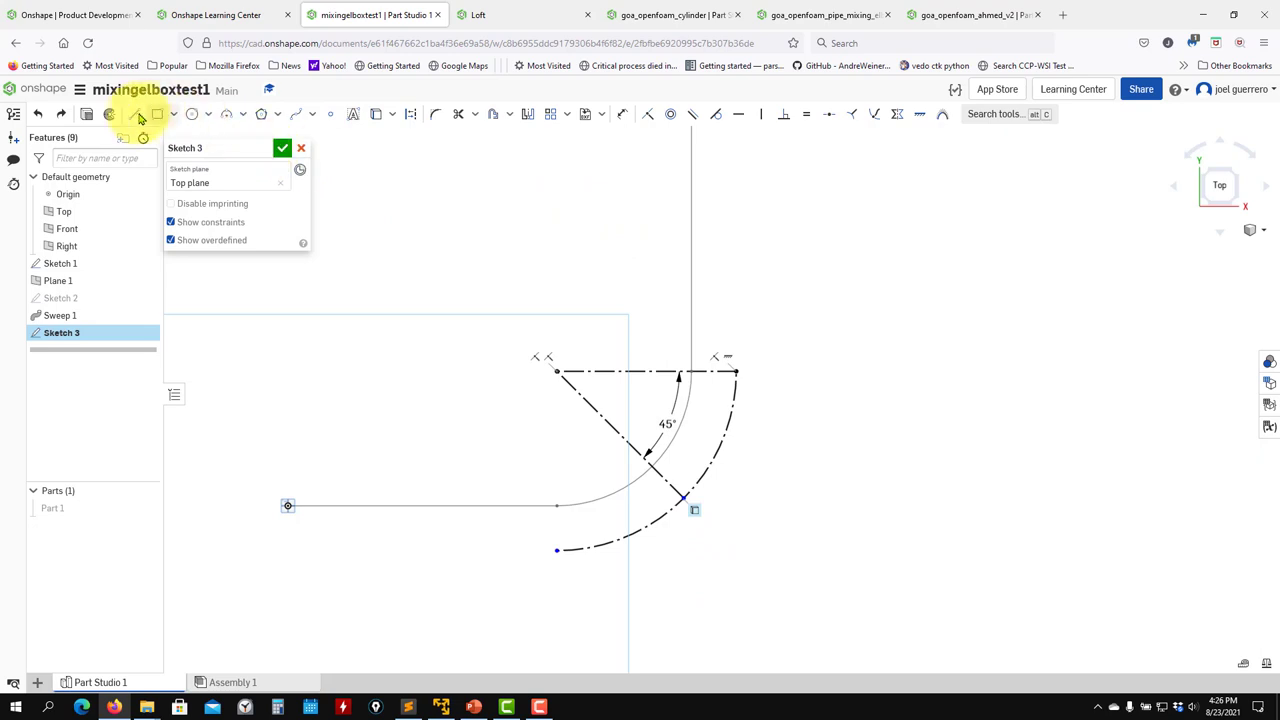
left_click(683, 500)
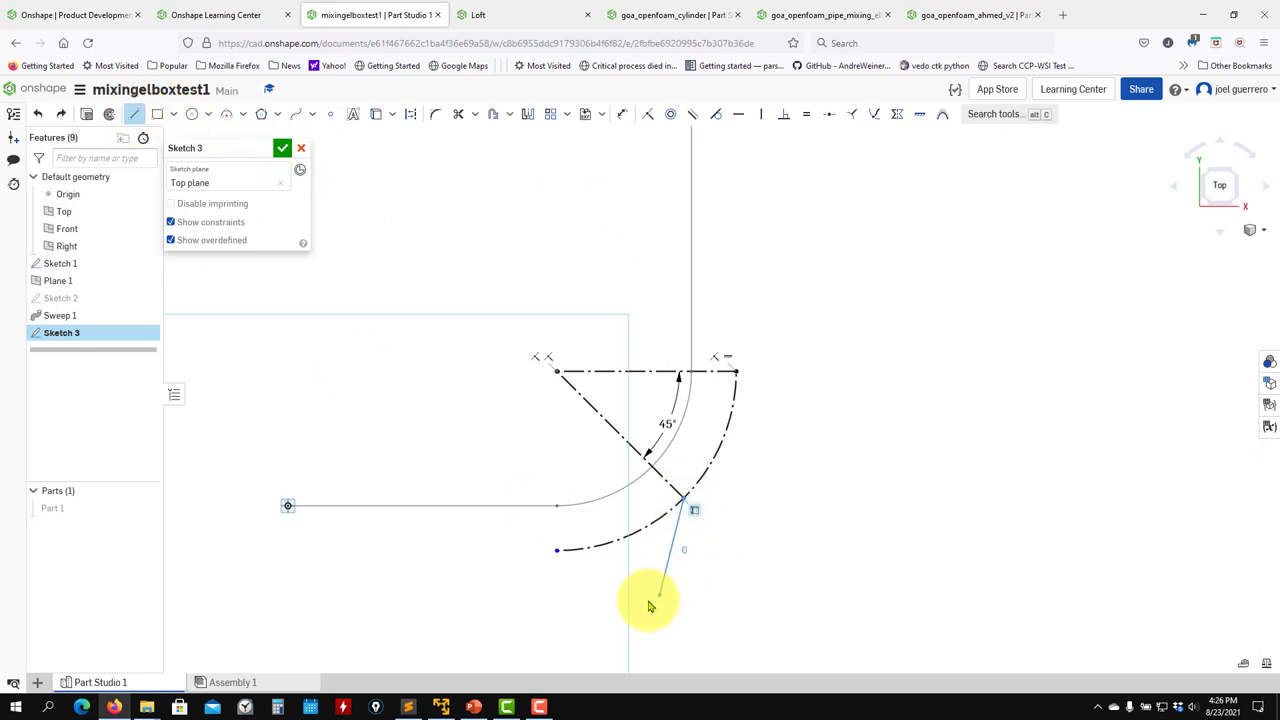
left_click(652, 599)
key("Escape")
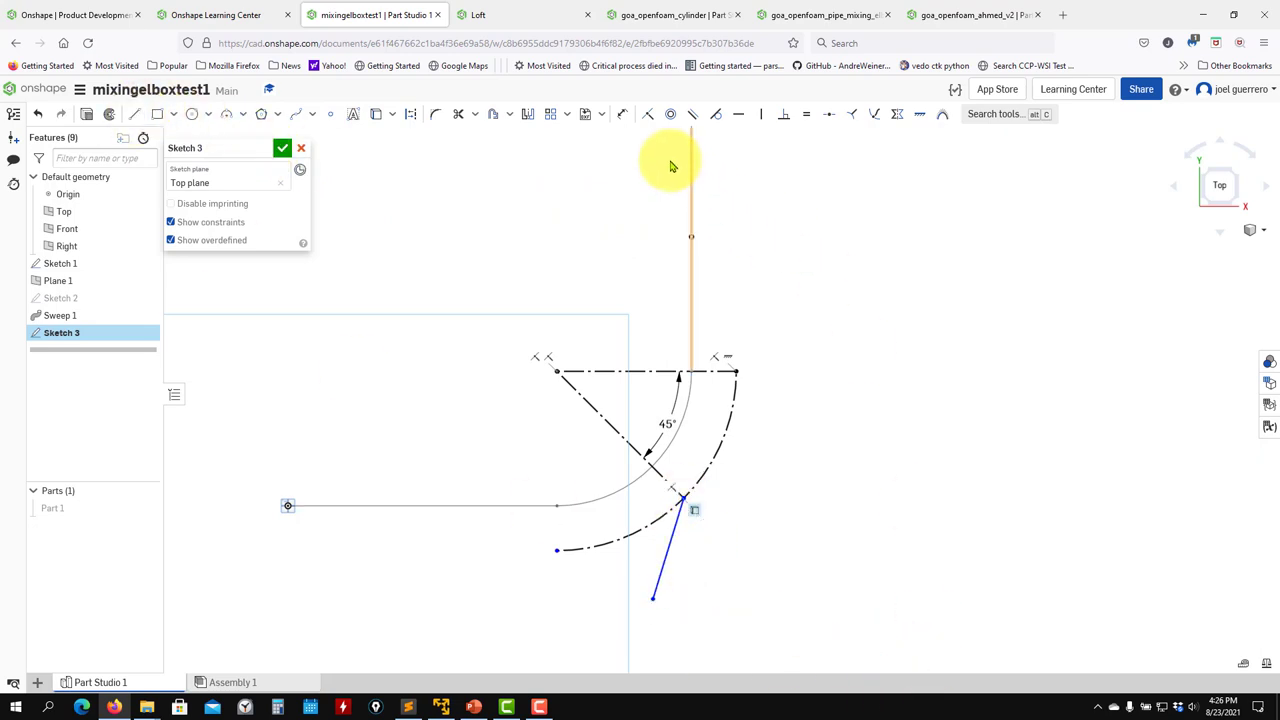
left_click(762, 115)
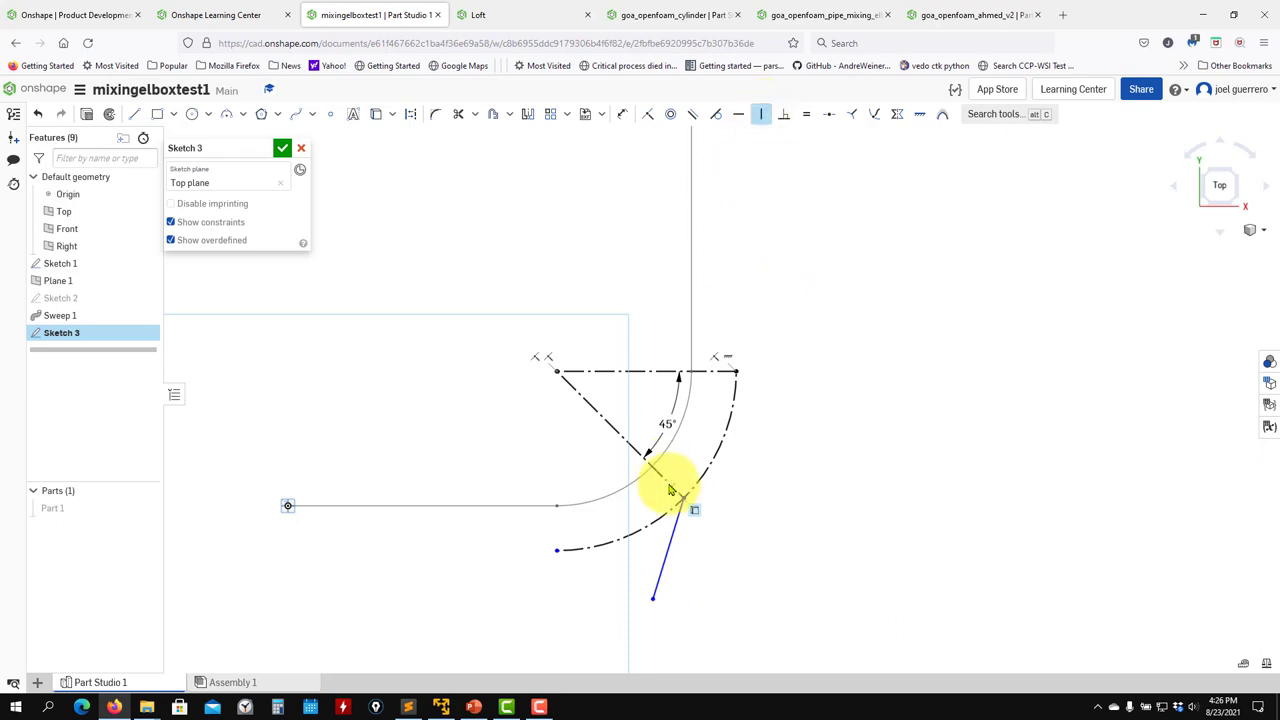
left_click(673, 557)
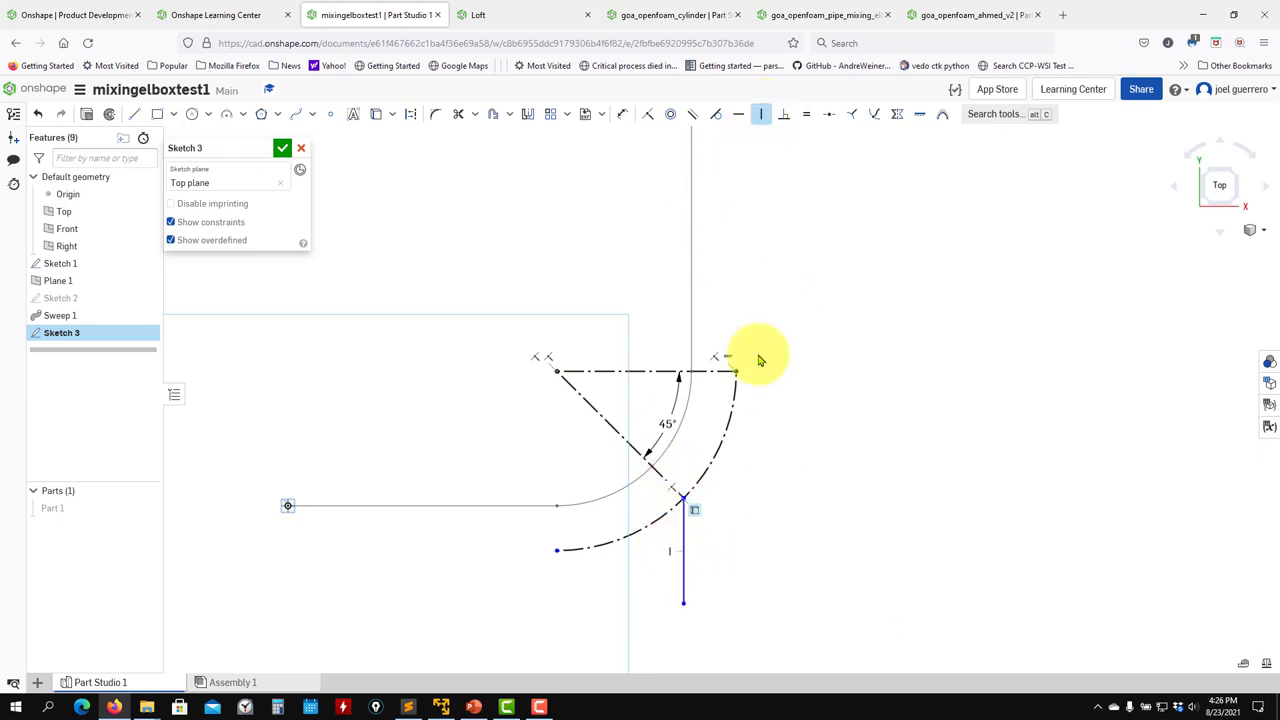
Dimension the vertical line to a length of 1
left_click(627, 116)
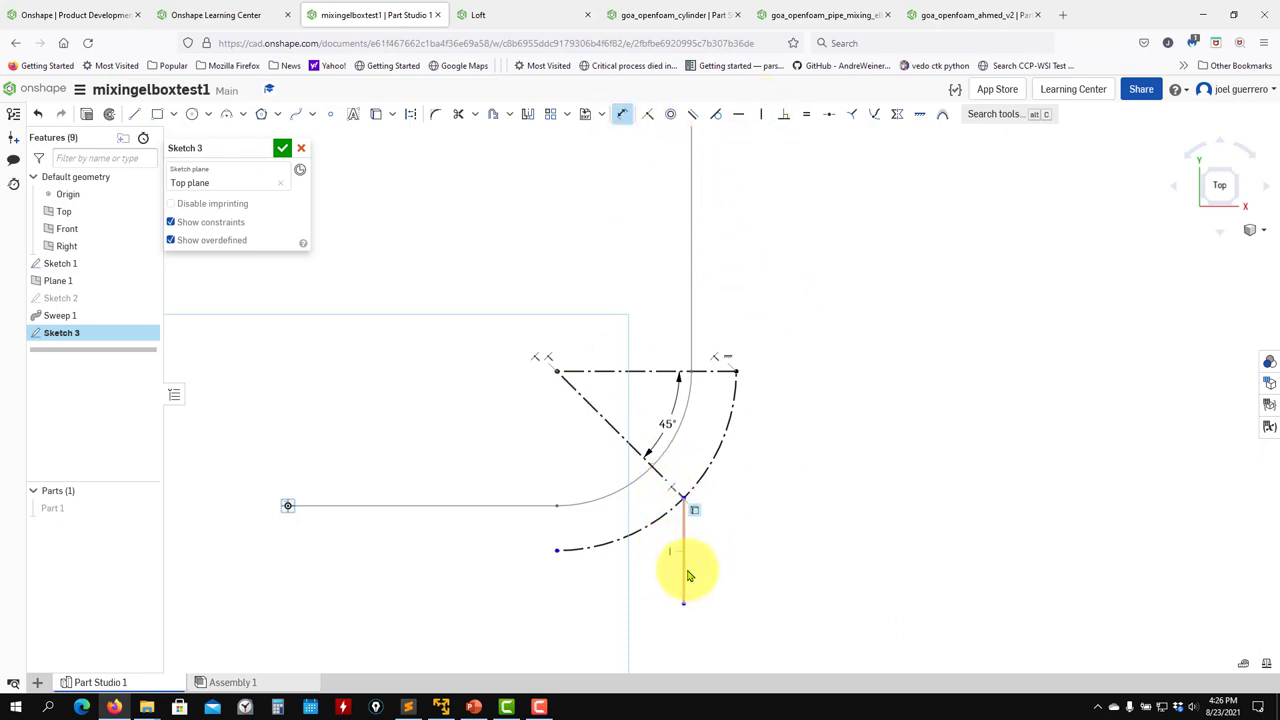
double_click(753, 561)
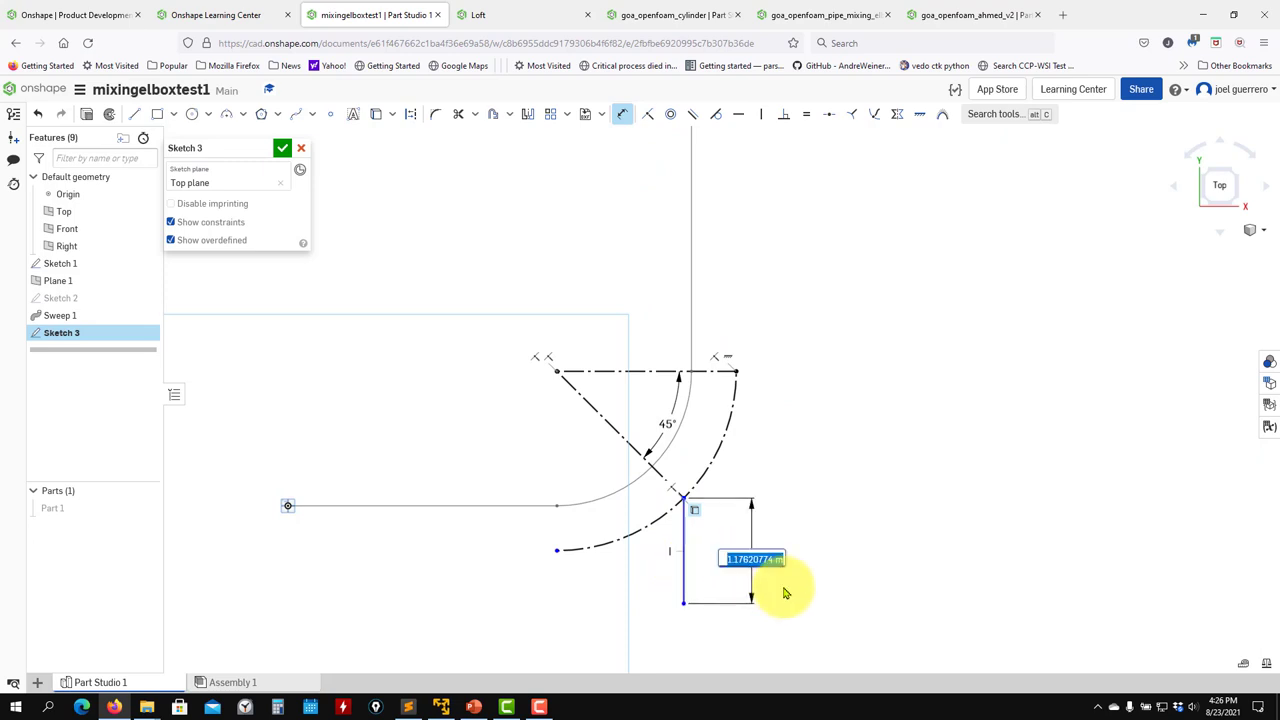
middle_click_drag(520, 337, 458, 389)
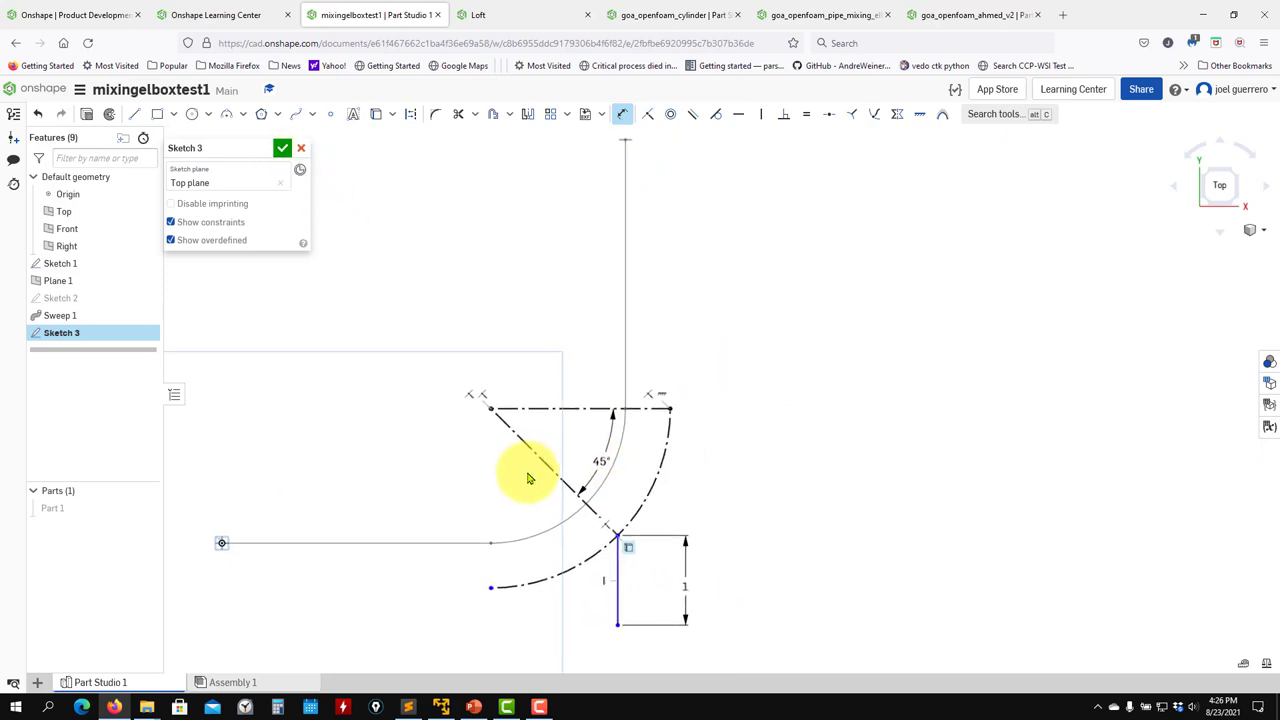
scroll(745, 545, "up", 3)
middle_click_drag(751, 543, 1077, 331)
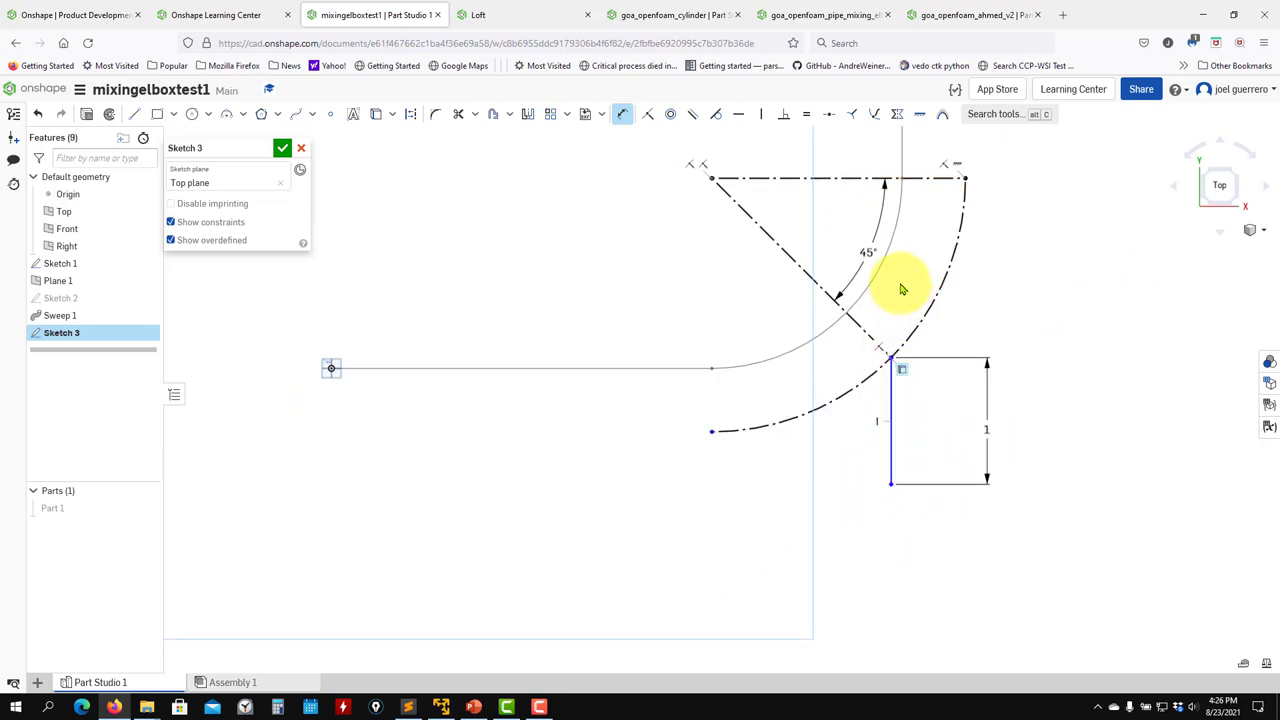
Accept Sketch 3 and show the elbow pipe part again in a perspective view
left_click(282, 148)
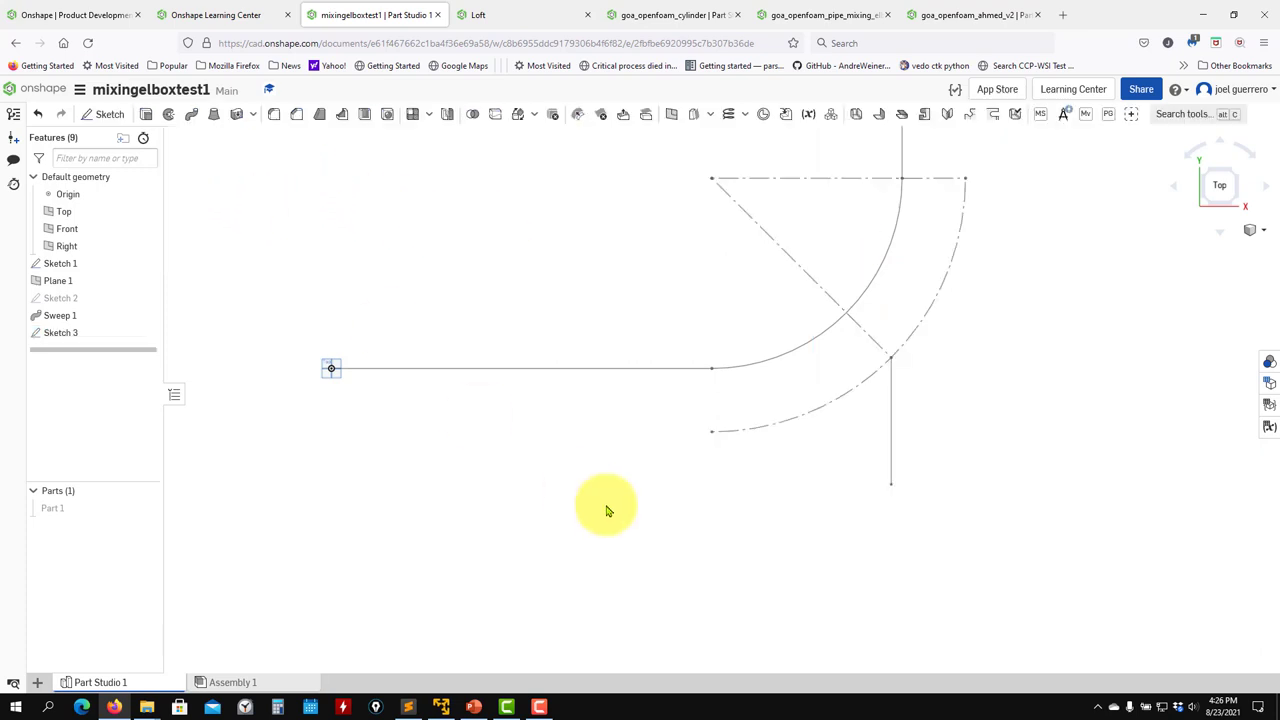
left_click(146, 508)
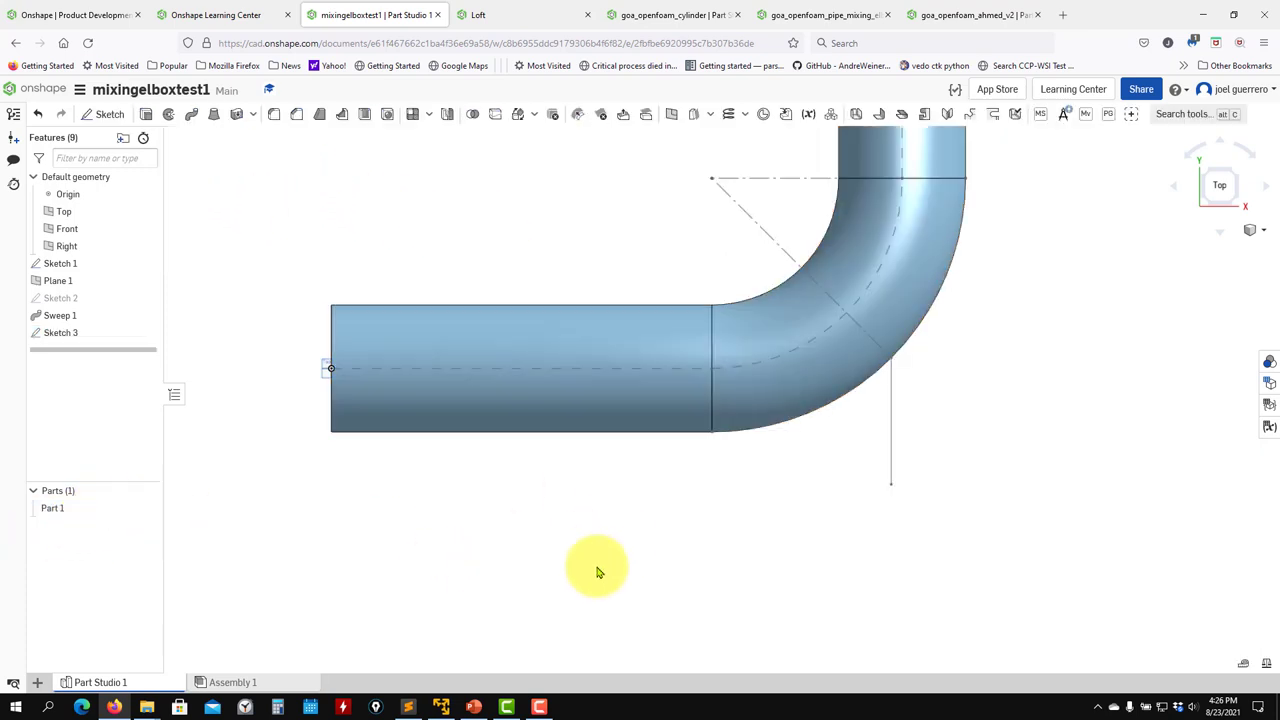
mouse_move(851, 434)
middle_mouse_down()
mouse_move(723, 523)
mouse_move(948, 514)
mouse_move(1090, 487)
mouse_move(851, 517)
middle_mouse_up()
right_click_drag(851, 517, 778, 528)
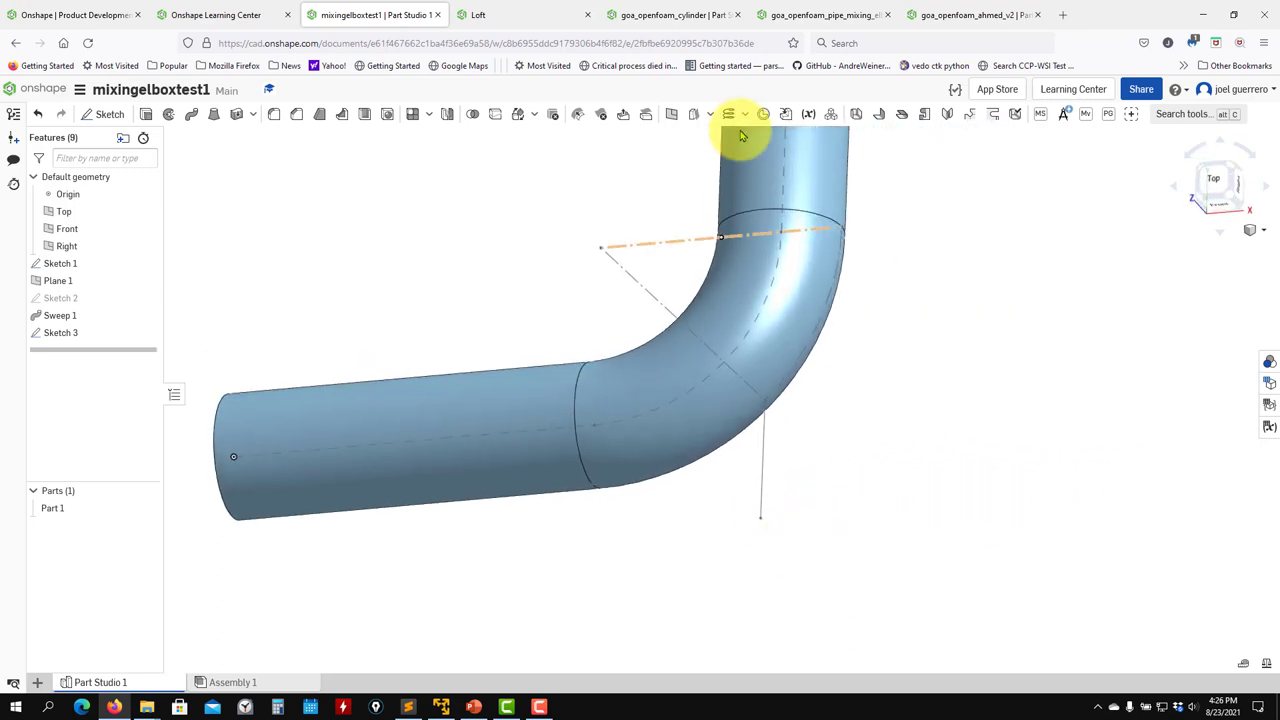
Create Plane 2 as a Curve point plane at the lower end of Sketch 3's vertical line
left_click(670, 115)
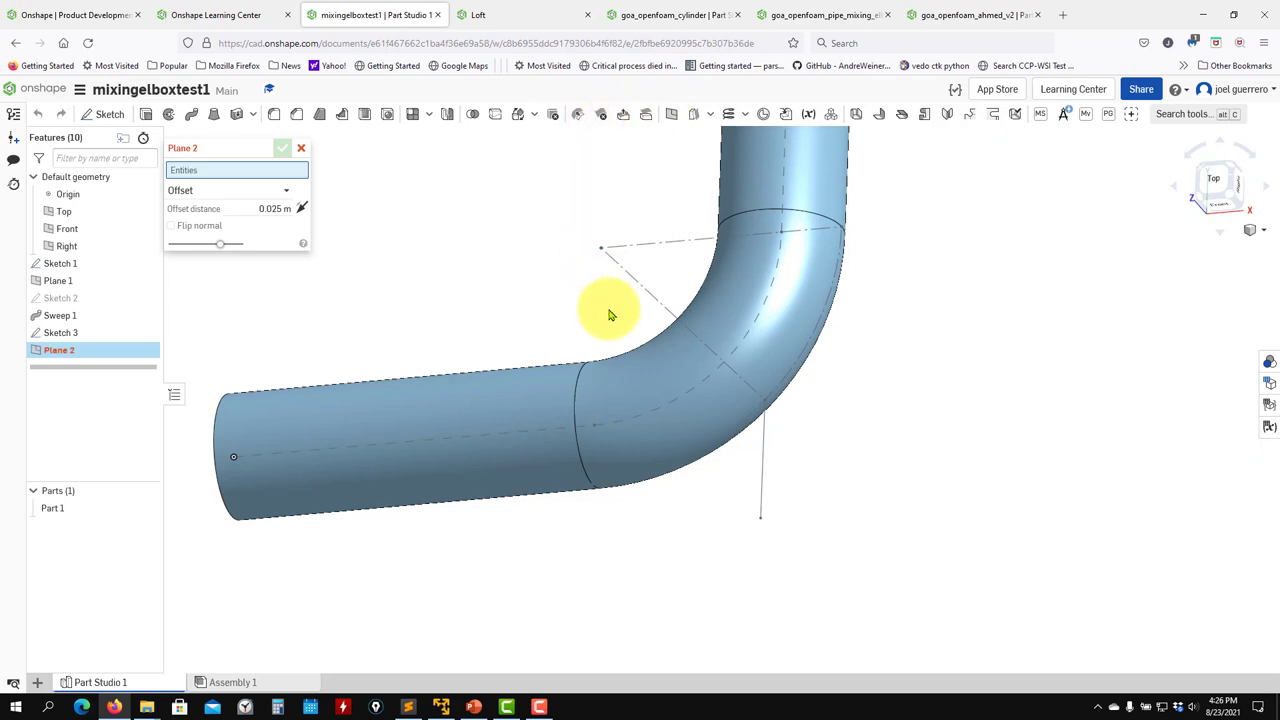
left_click(284, 195)
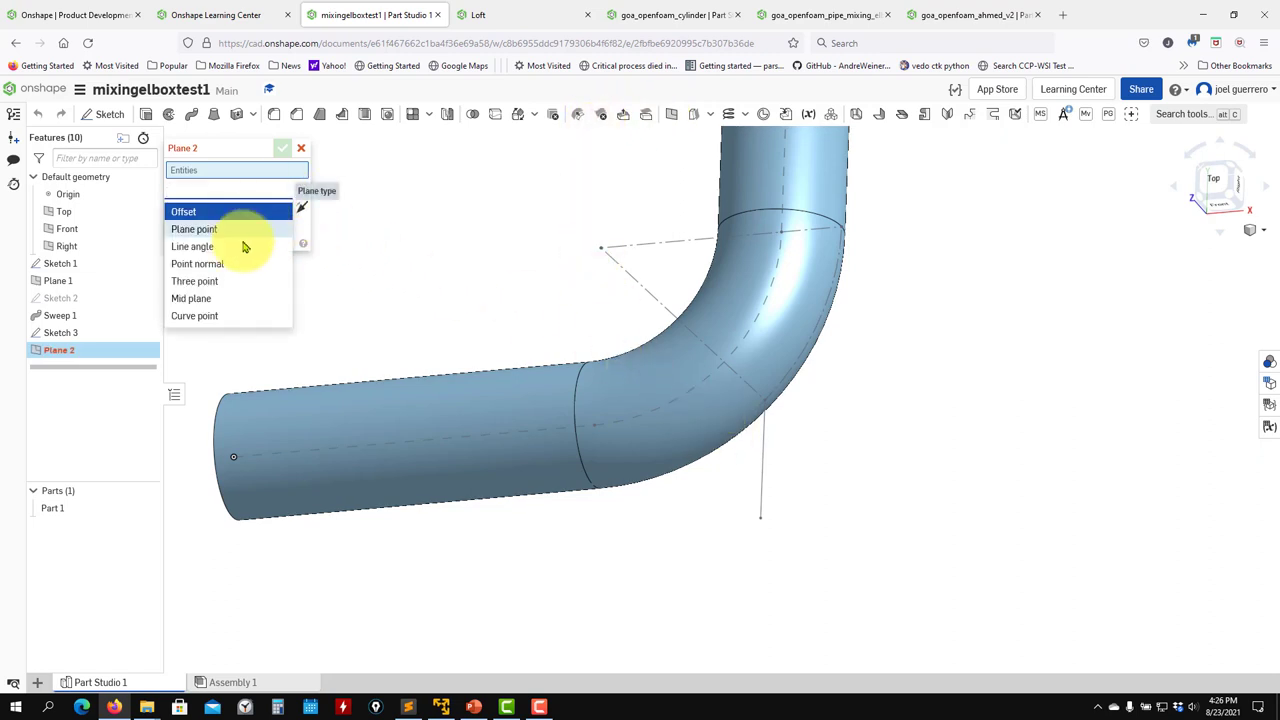
left_click(232, 316)
left_click(766, 518)
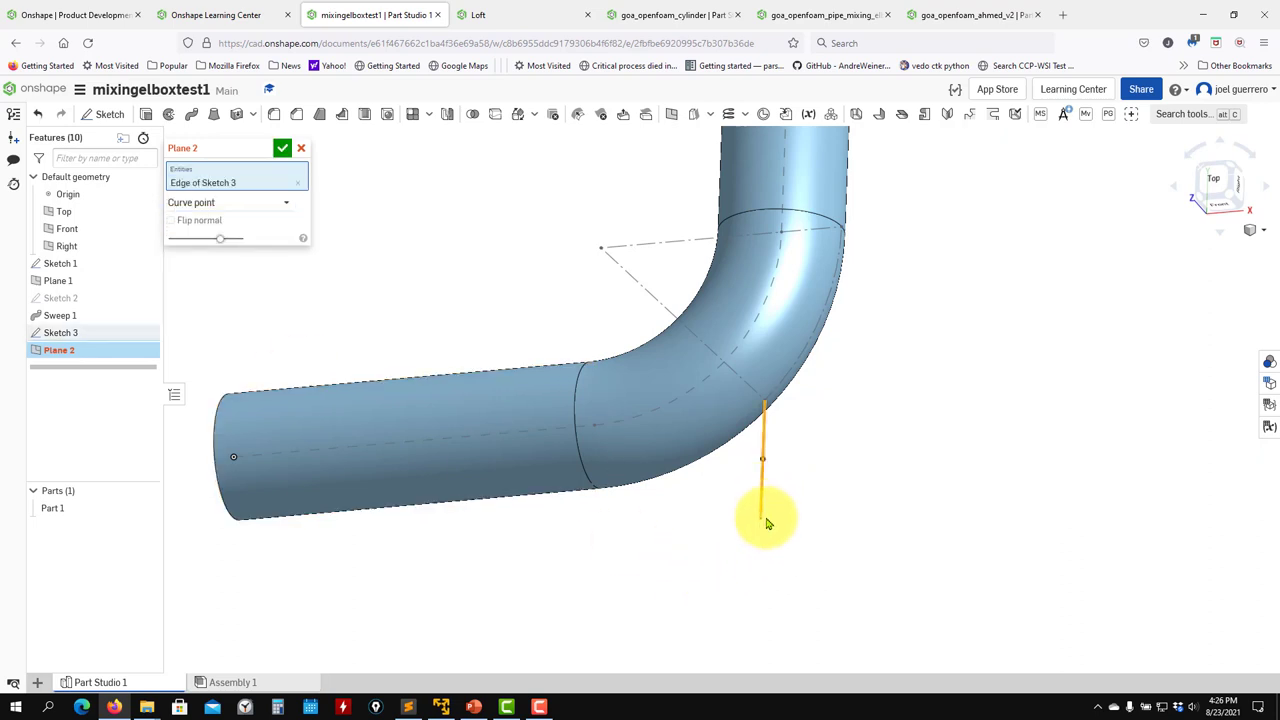
left_click(761, 518)
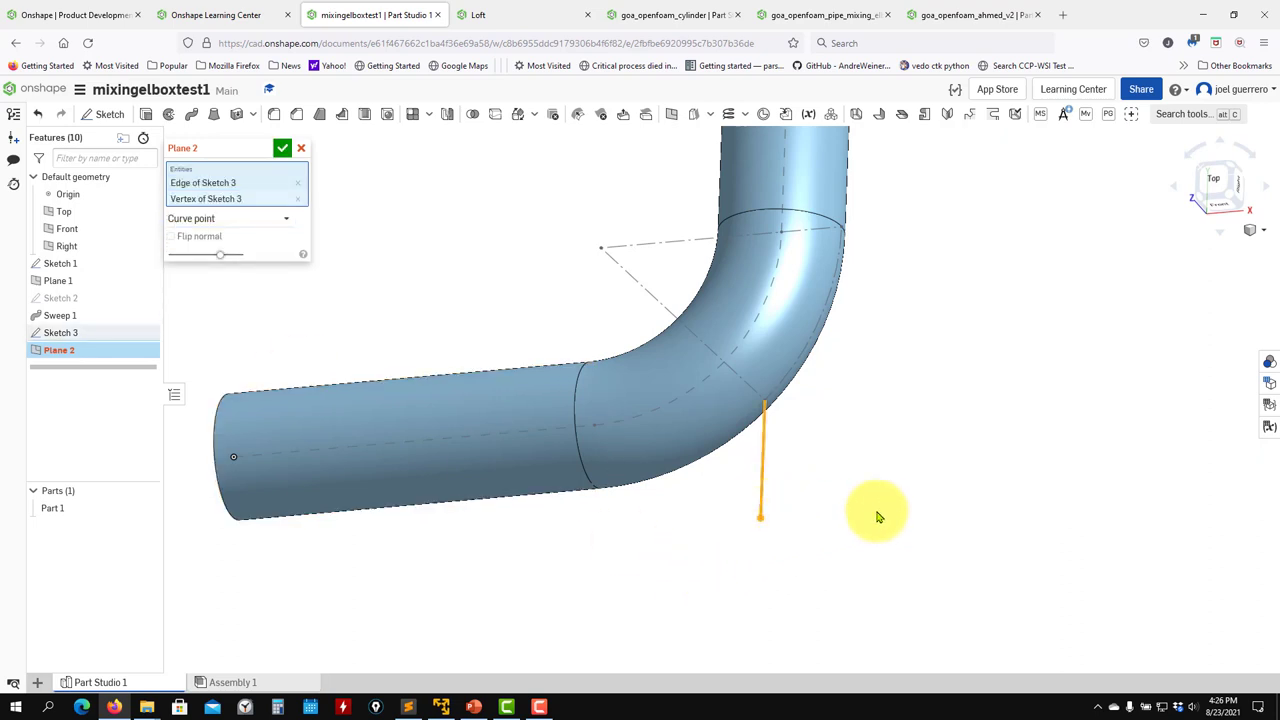
left_click(283, 158)
scroll(755, 605, "up", 5)
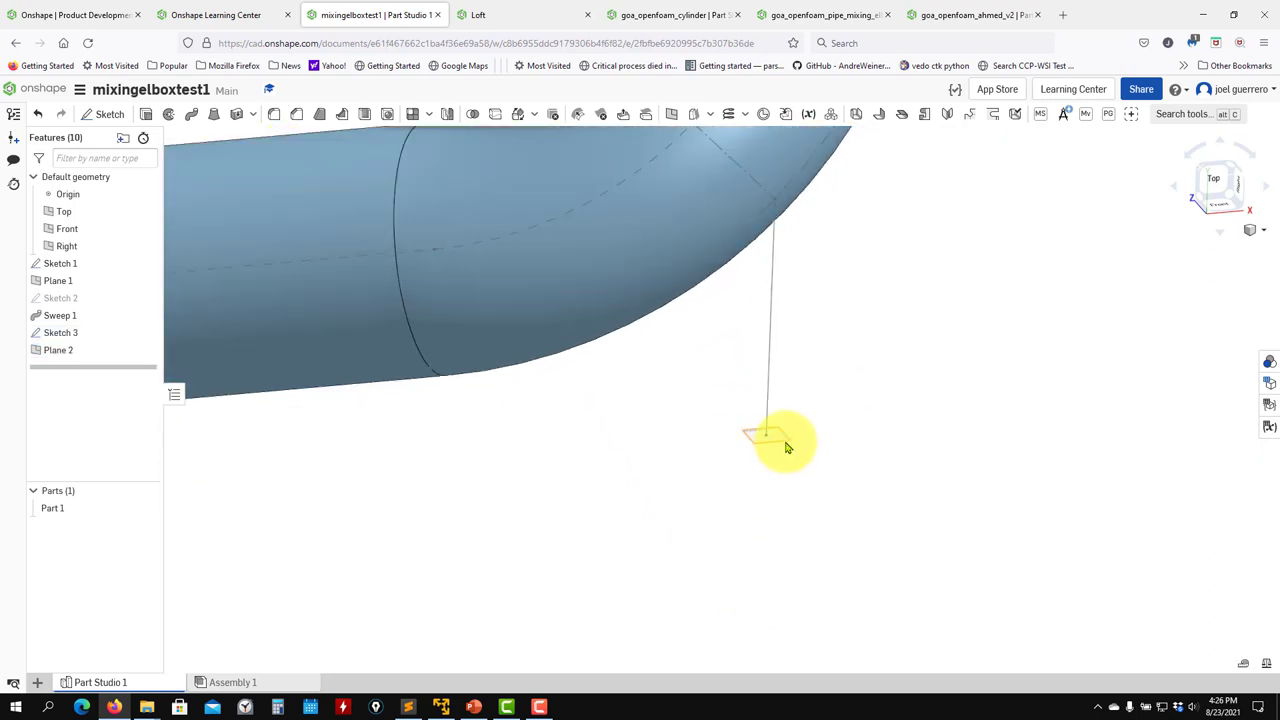
Try a sketch on Plane 2, cancel it, and reselect Plane 2 from a tilted view
left_click(103, 114)
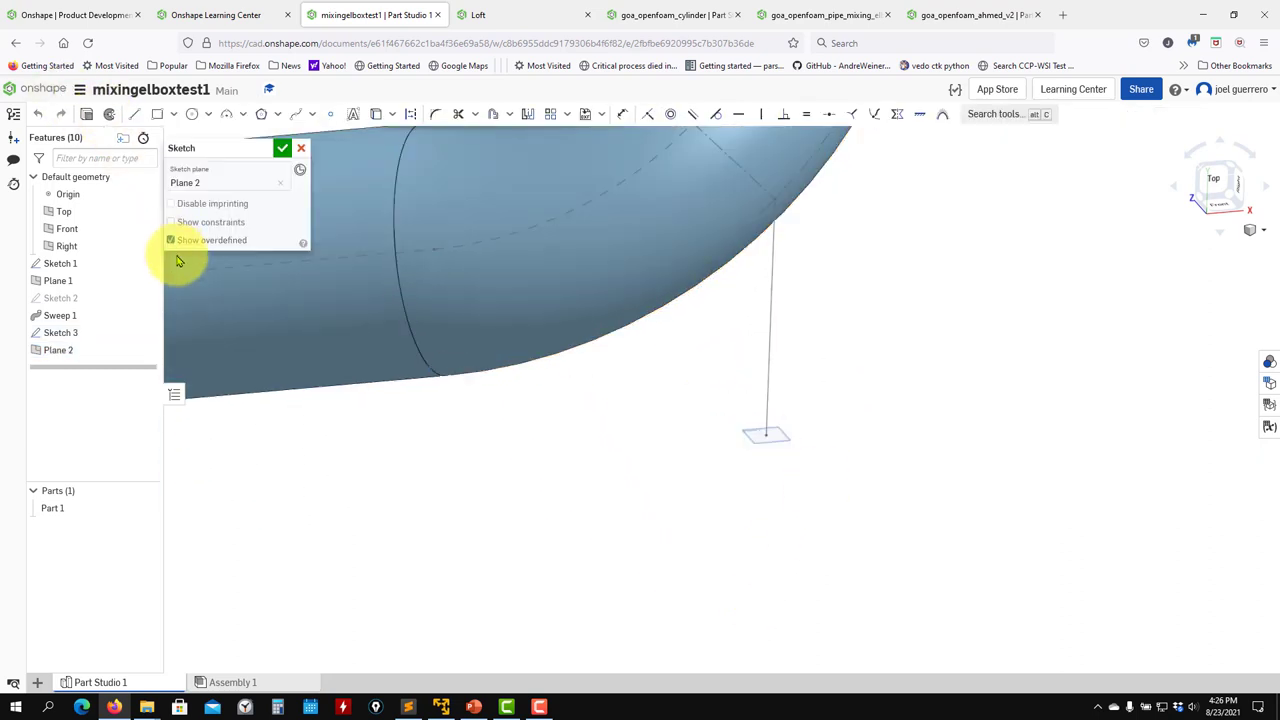
key("n")
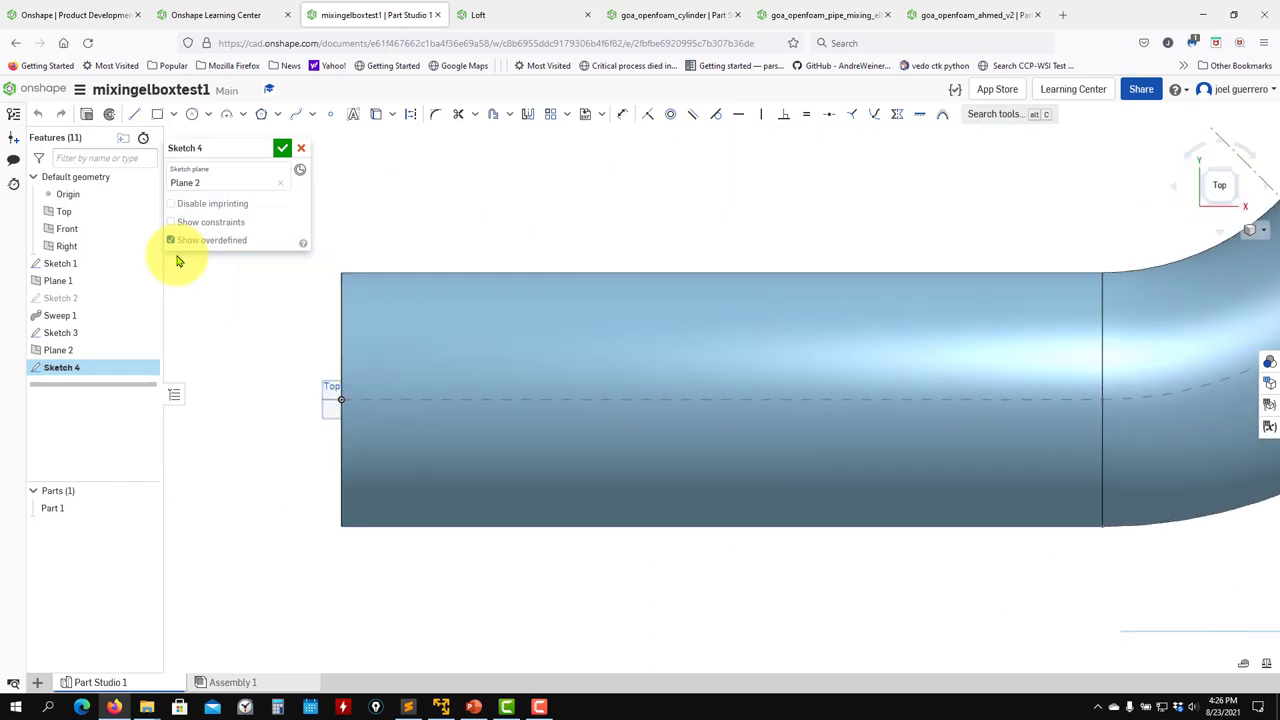
middle_click_drag(614, 457, 3, 365)
middle_click_drag(600, 543, 537, 586)
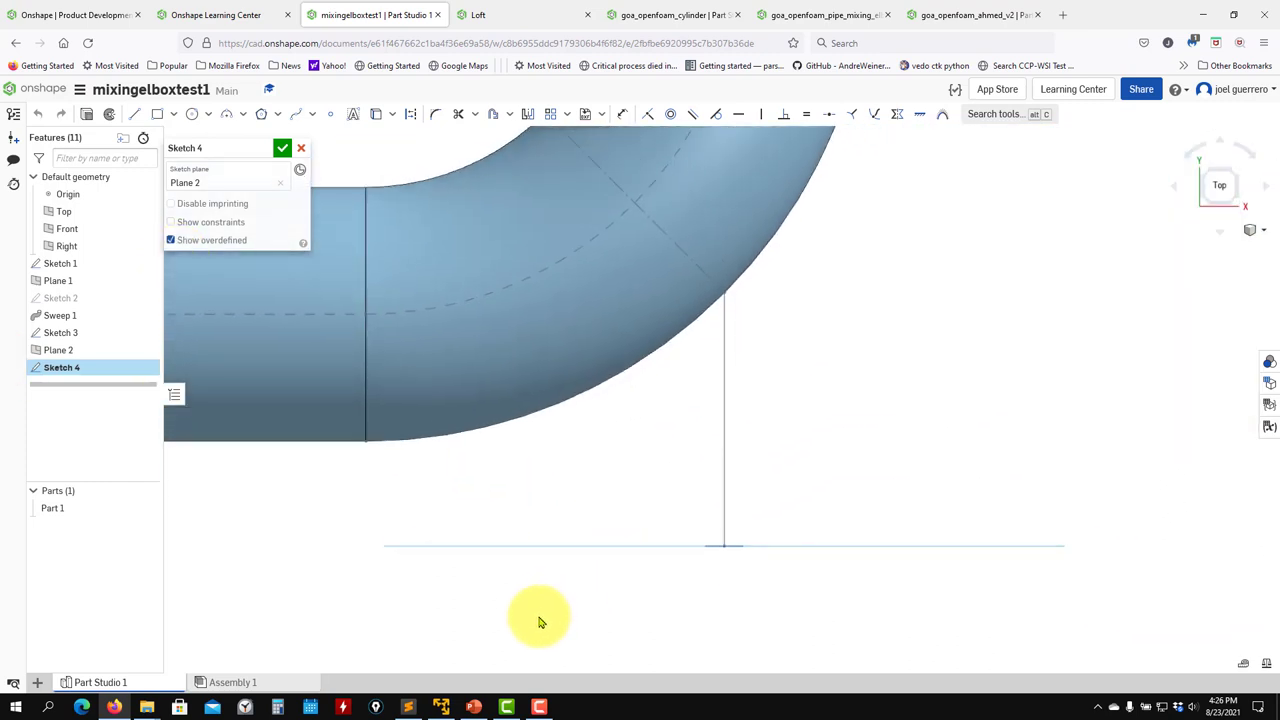
left_click(297, 148)
mouse_move(640, 611)
right_mouse_down()
mouse_move(563, 500)
mouse_move(630, 513)
right_mouse_up()
left_click(643, 512)
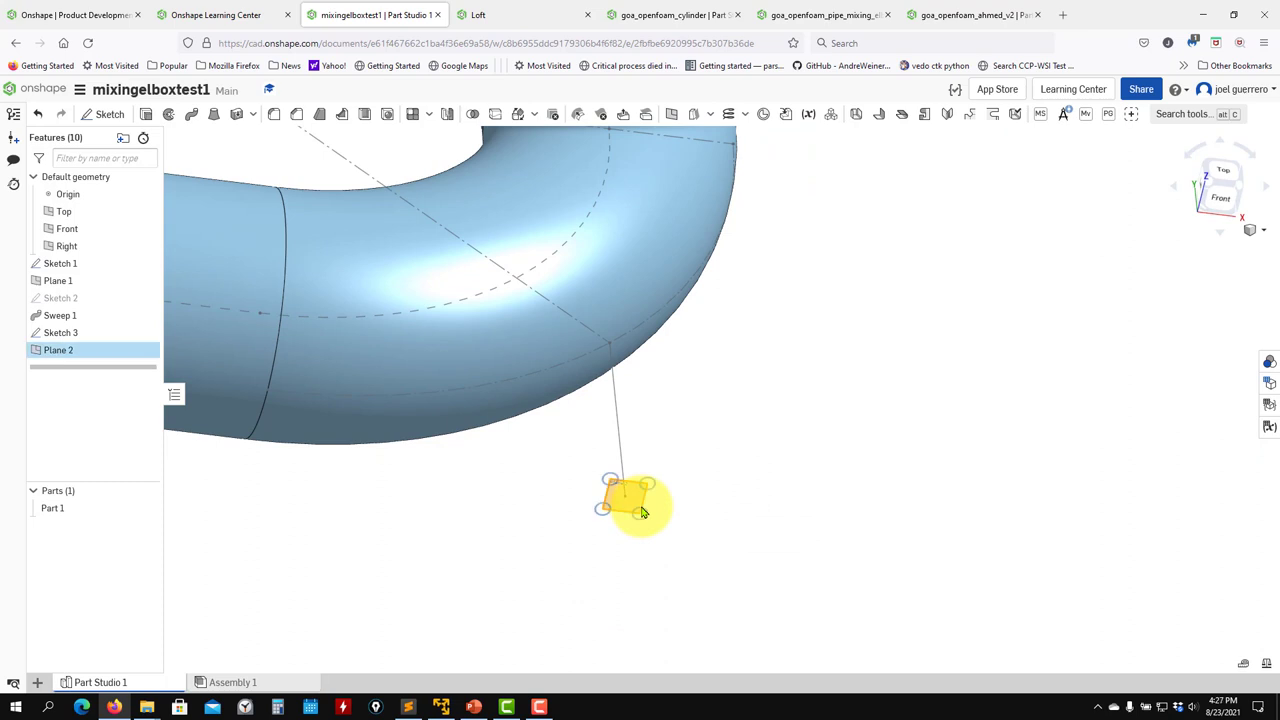
Start a sketch on Plane 2 viewed normal, with Part 1 and Plane 1 hidden
left_click(104, 114)
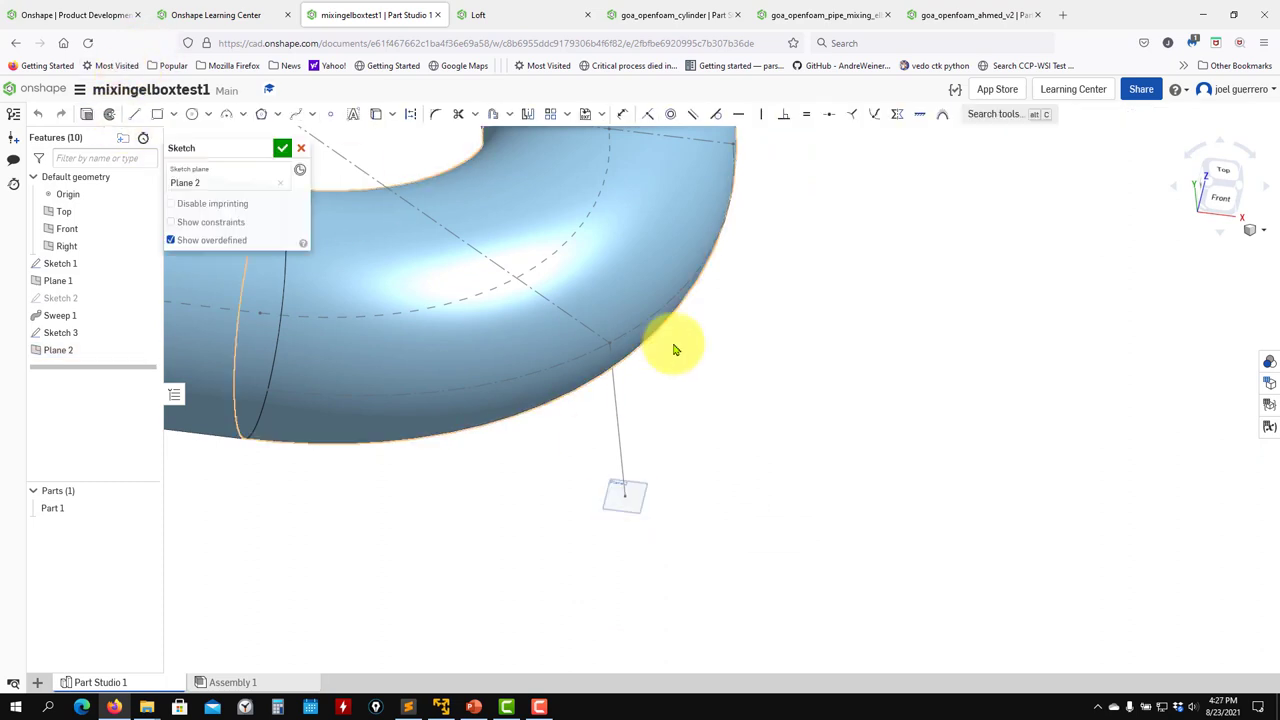
key("n")
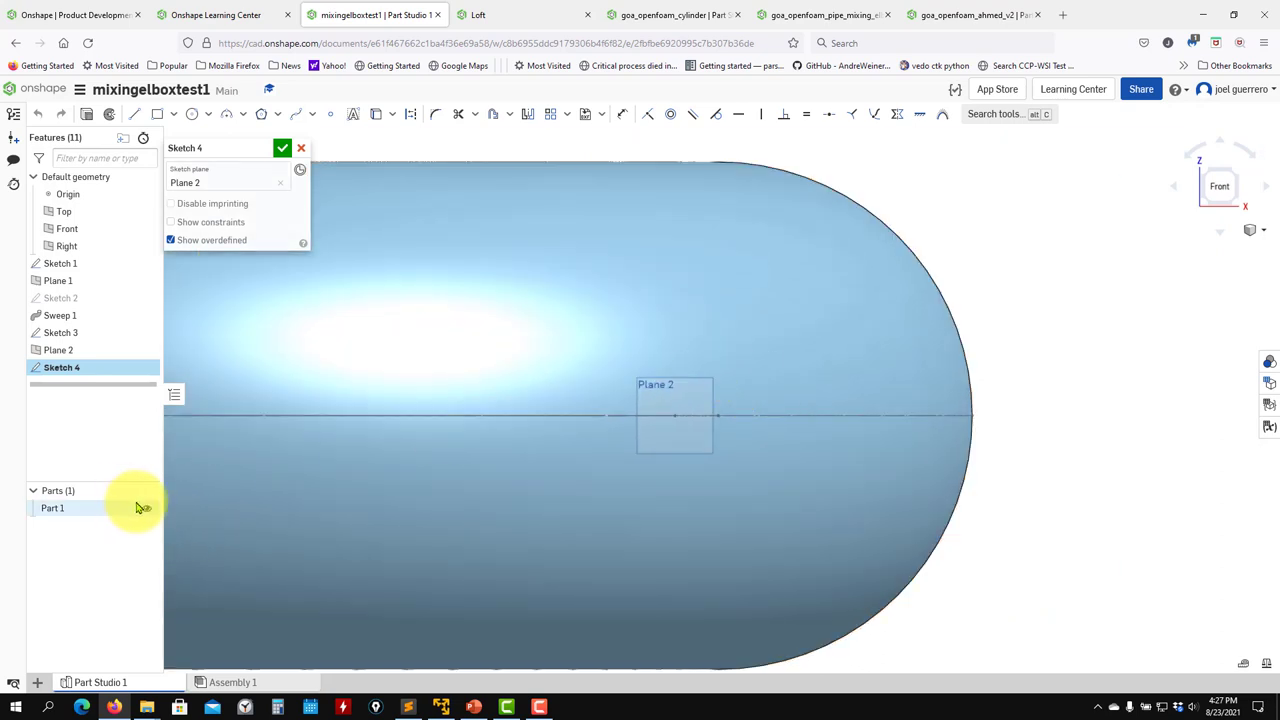
left_click(146, 508)
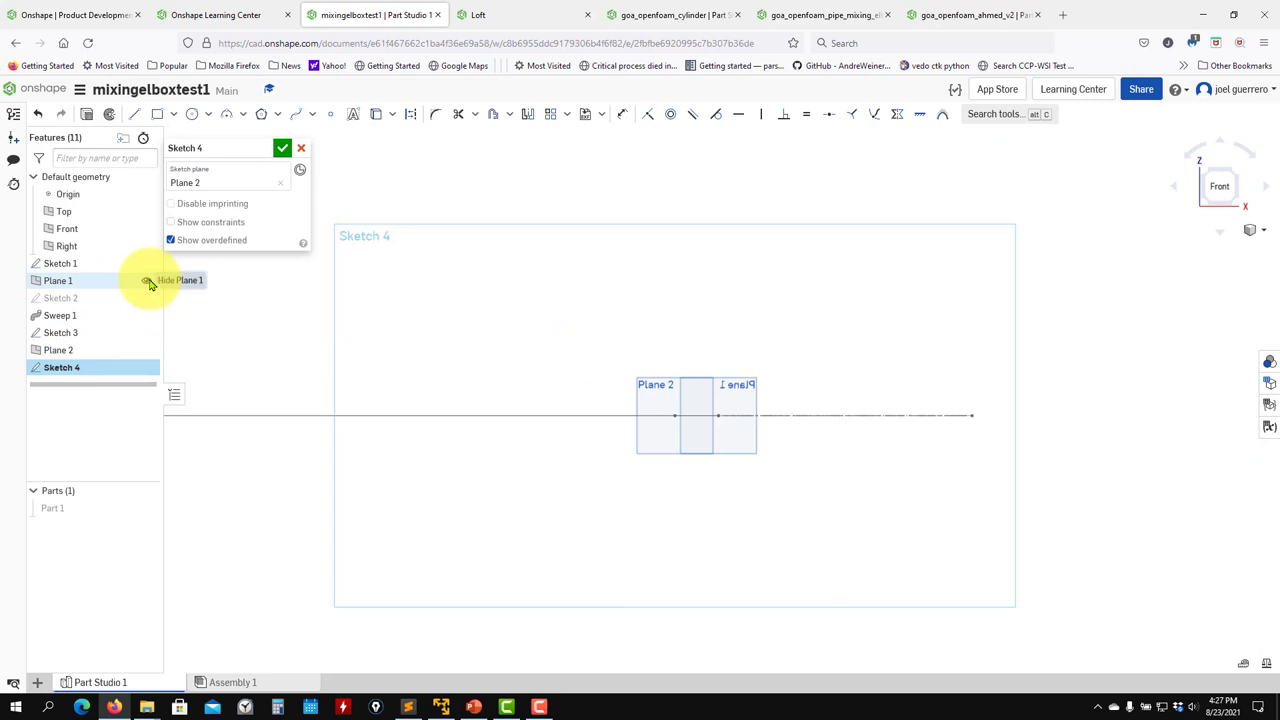
left_click(148, 283)
scroll(689, 523, "up", 3)
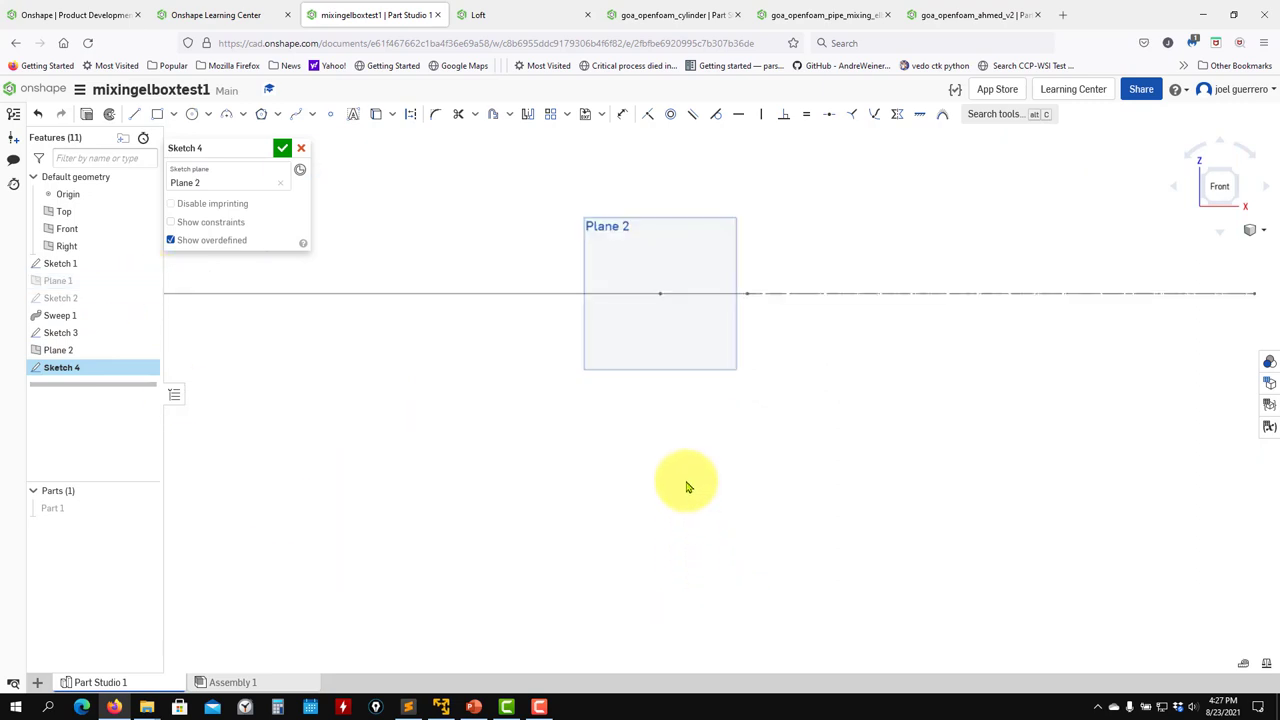
scroll(665, 520, "down", 5)
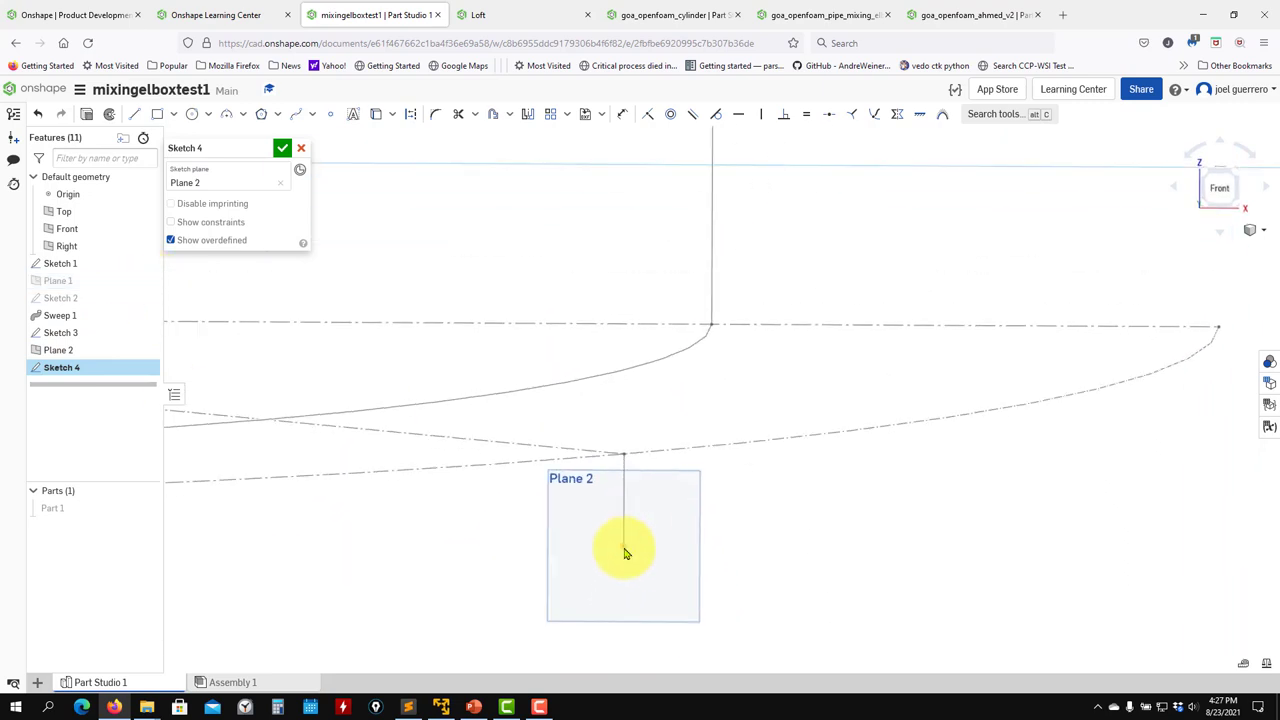
Draw a circle centred on Plane 2's point, then switch to the Linux virtual machine
left_click(192, 113)
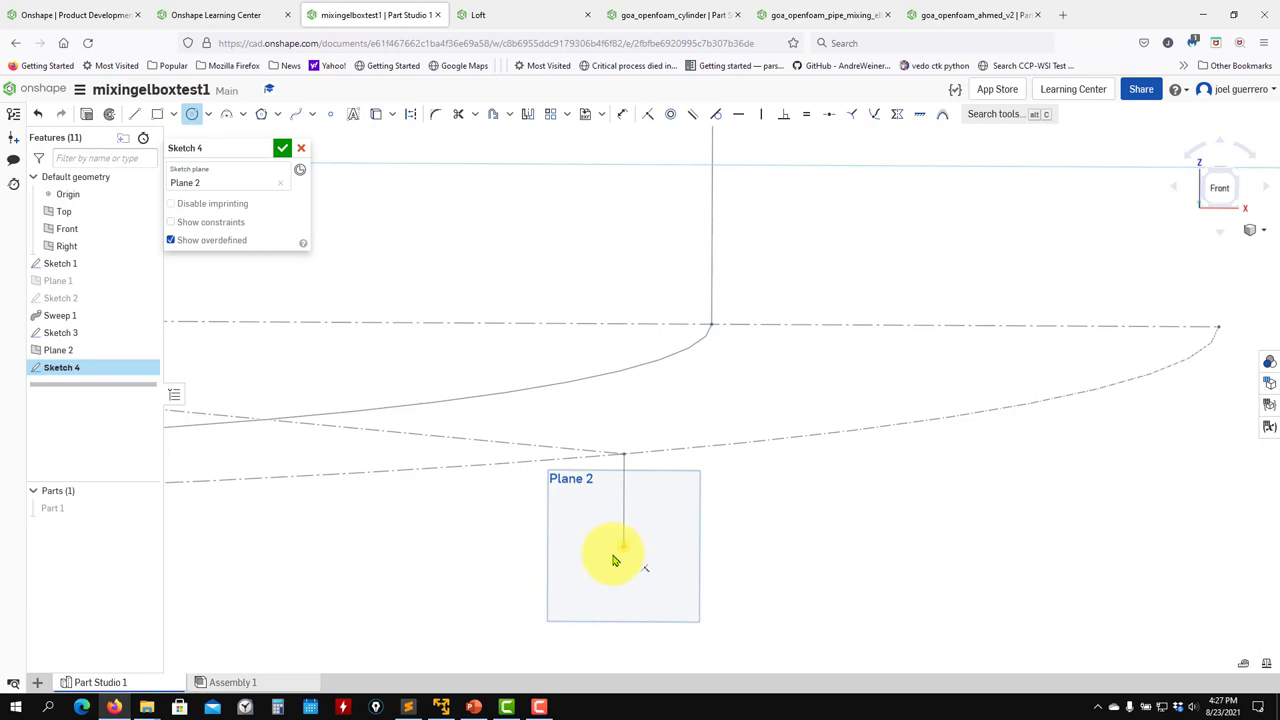
left_click(378, 114)
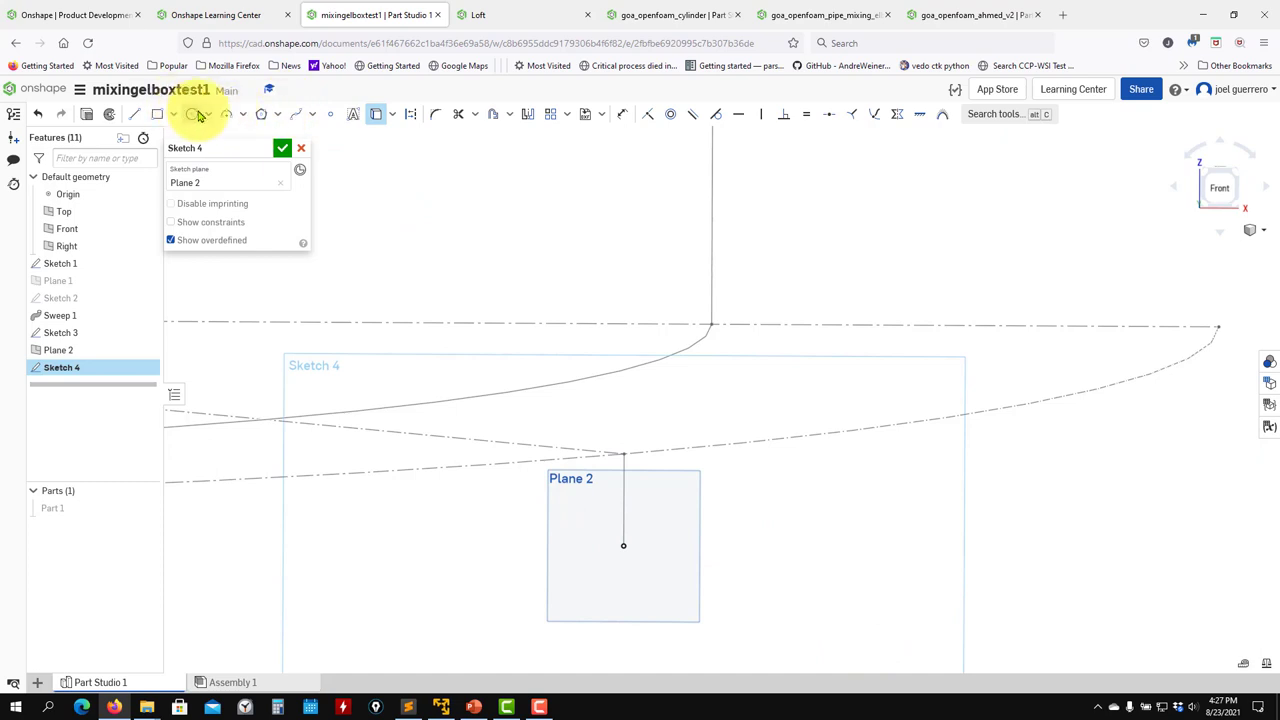
left_click(196, 115)
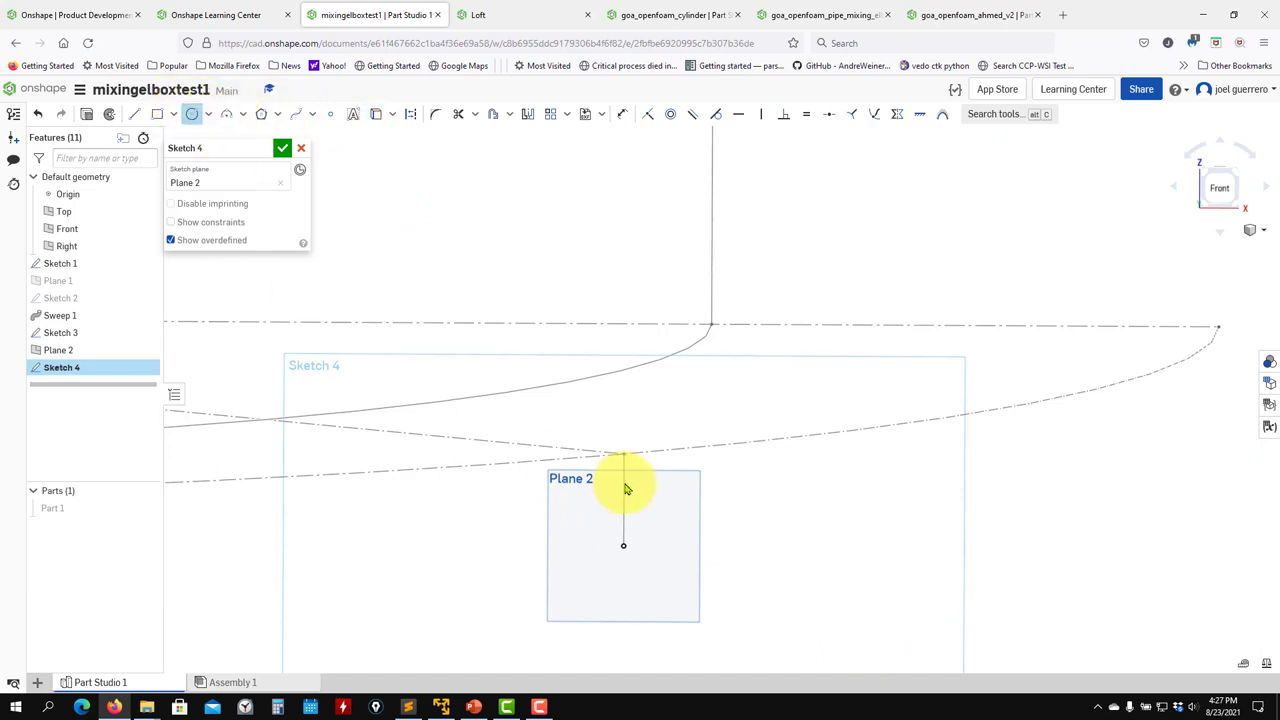
left_click(624, 546)
left_click(721, 488)
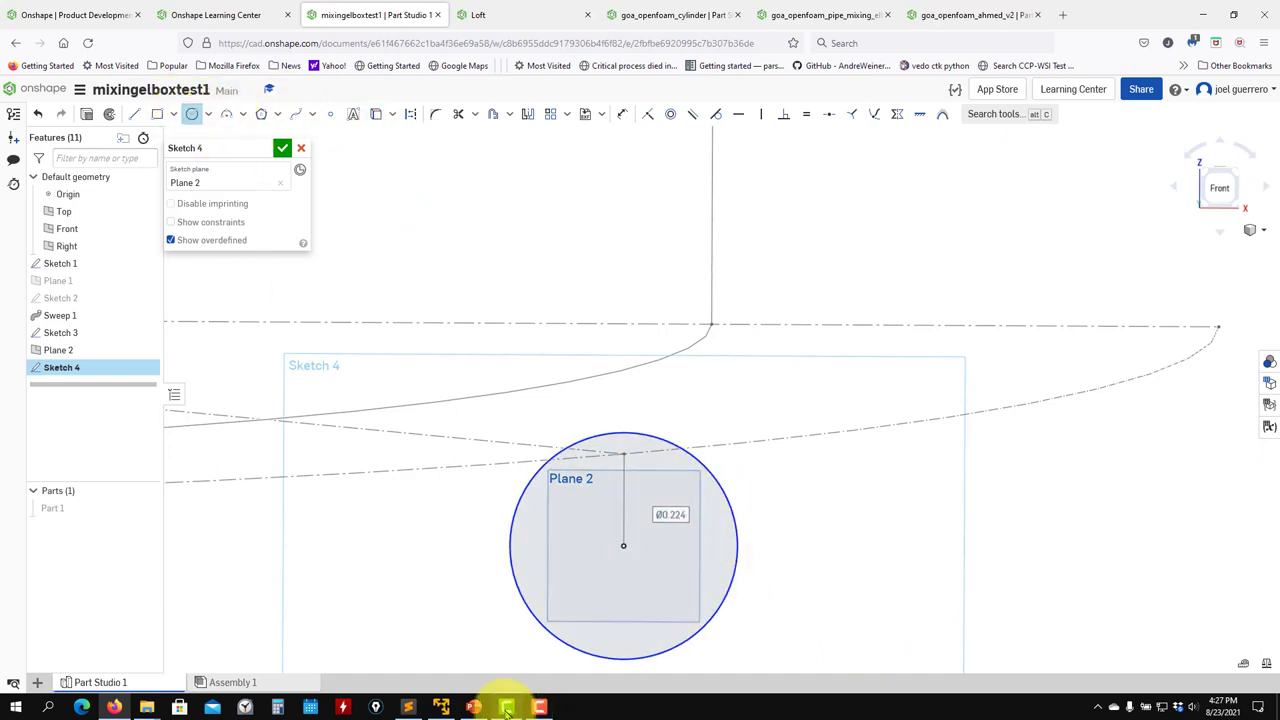
left_click(440, 707)
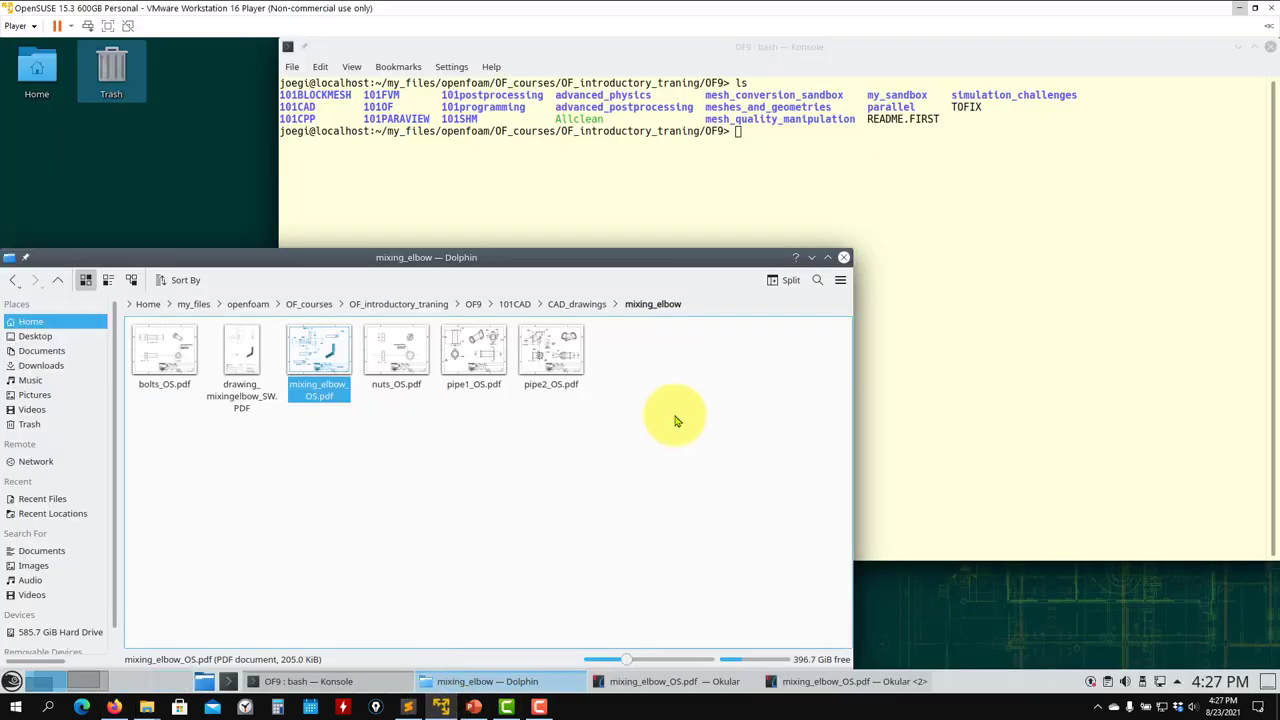
Check the Ø500 branch in Okular's mixing_elbow_OS.pdf, then minimize VMware Player
left_click(700, 683)
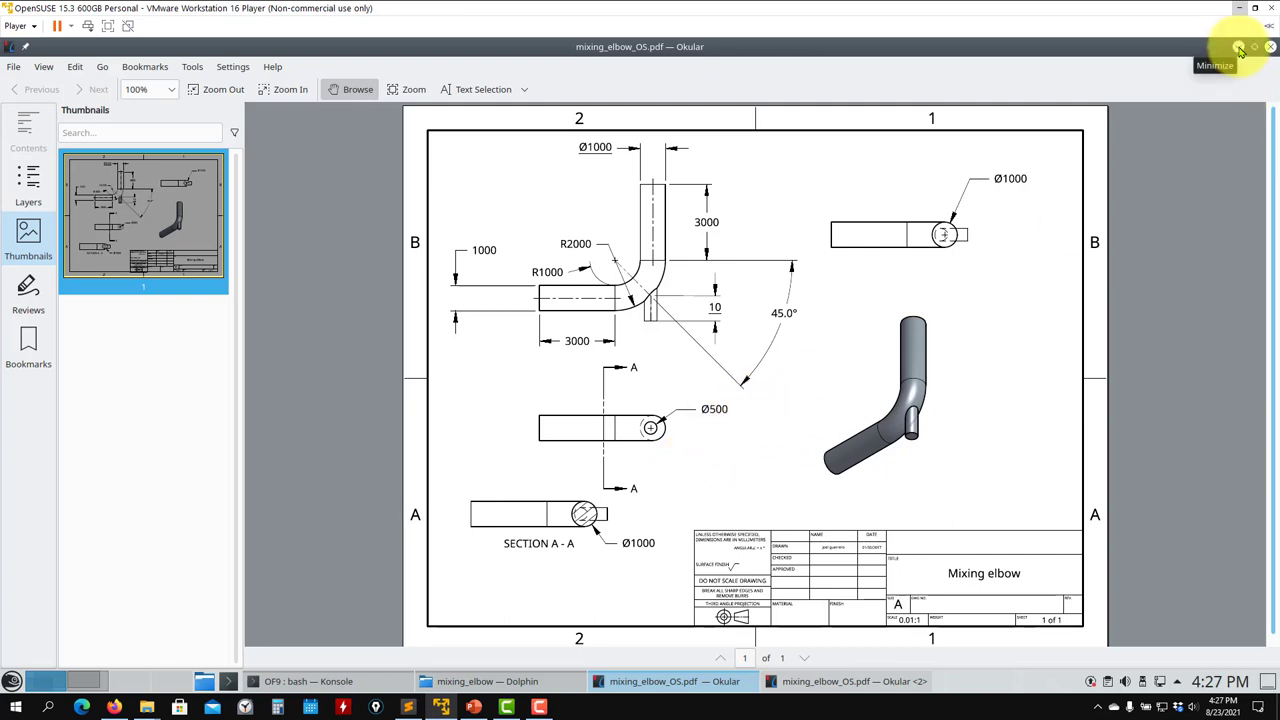
left_click(1240, 8)
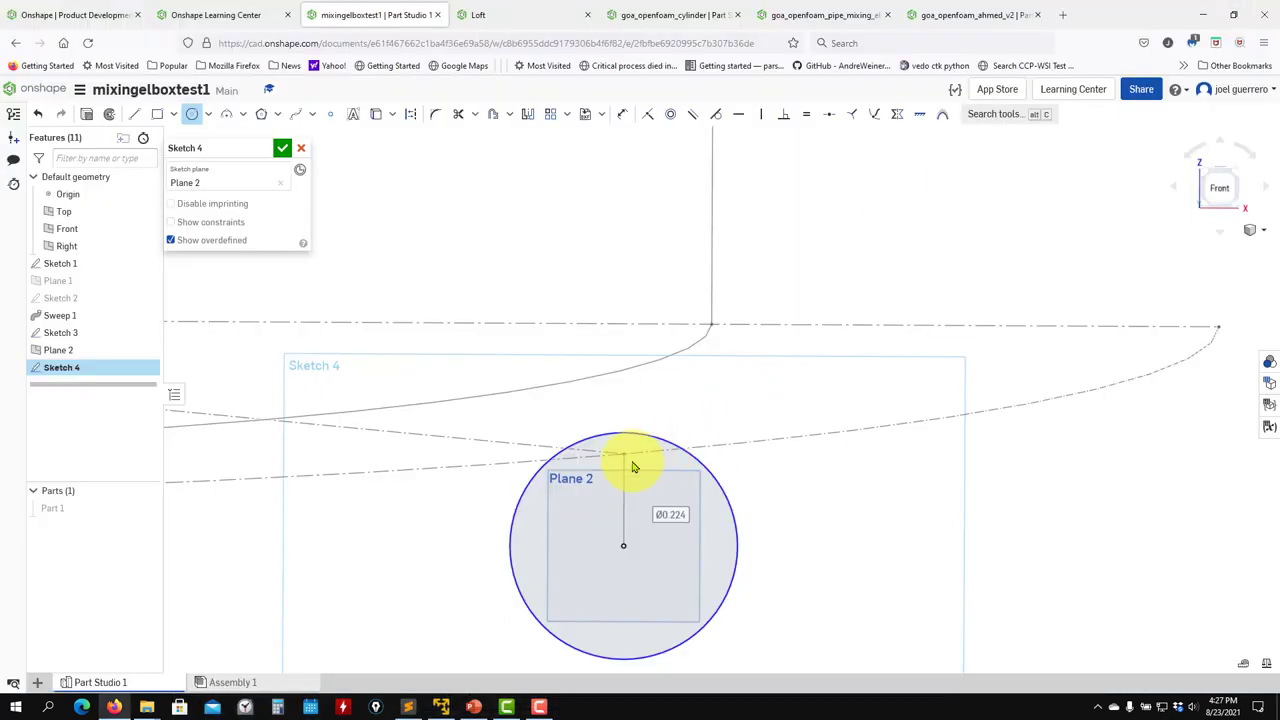
Dimension the Sketch 4 circle to a diameter of 0.5
left_click(622, 113)
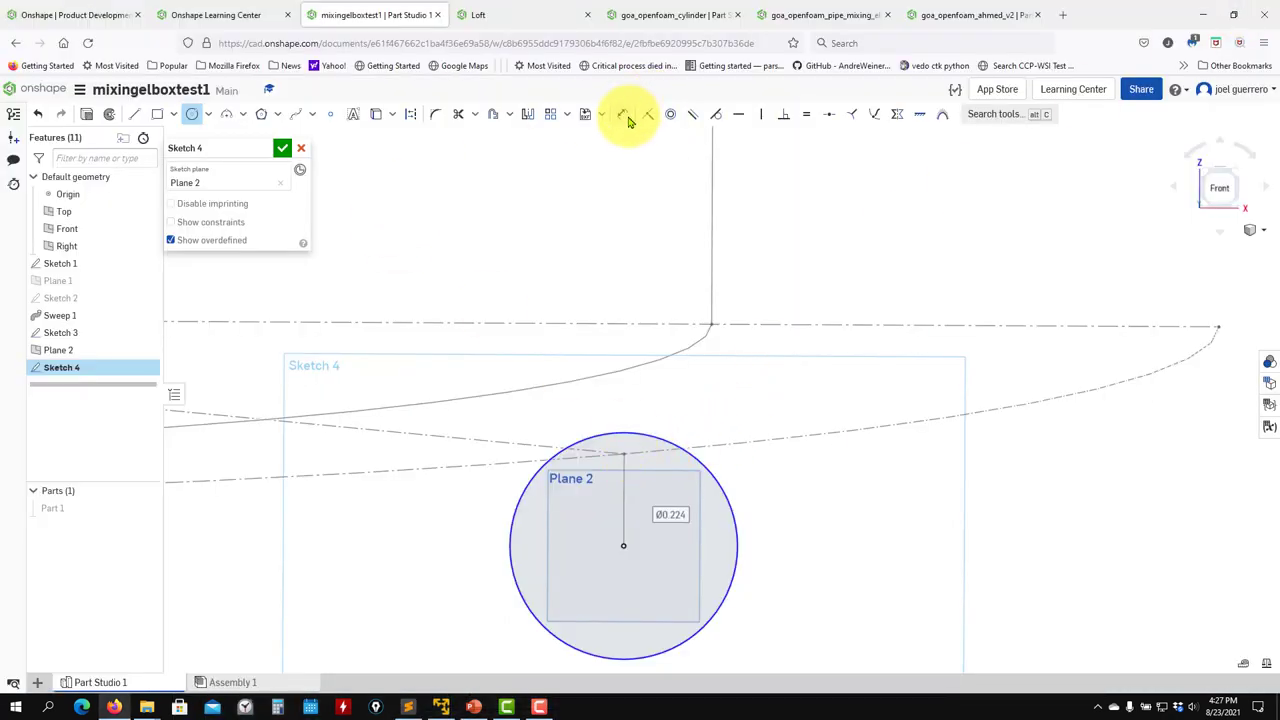
left_click(709, 471)
left_click(890, 495)
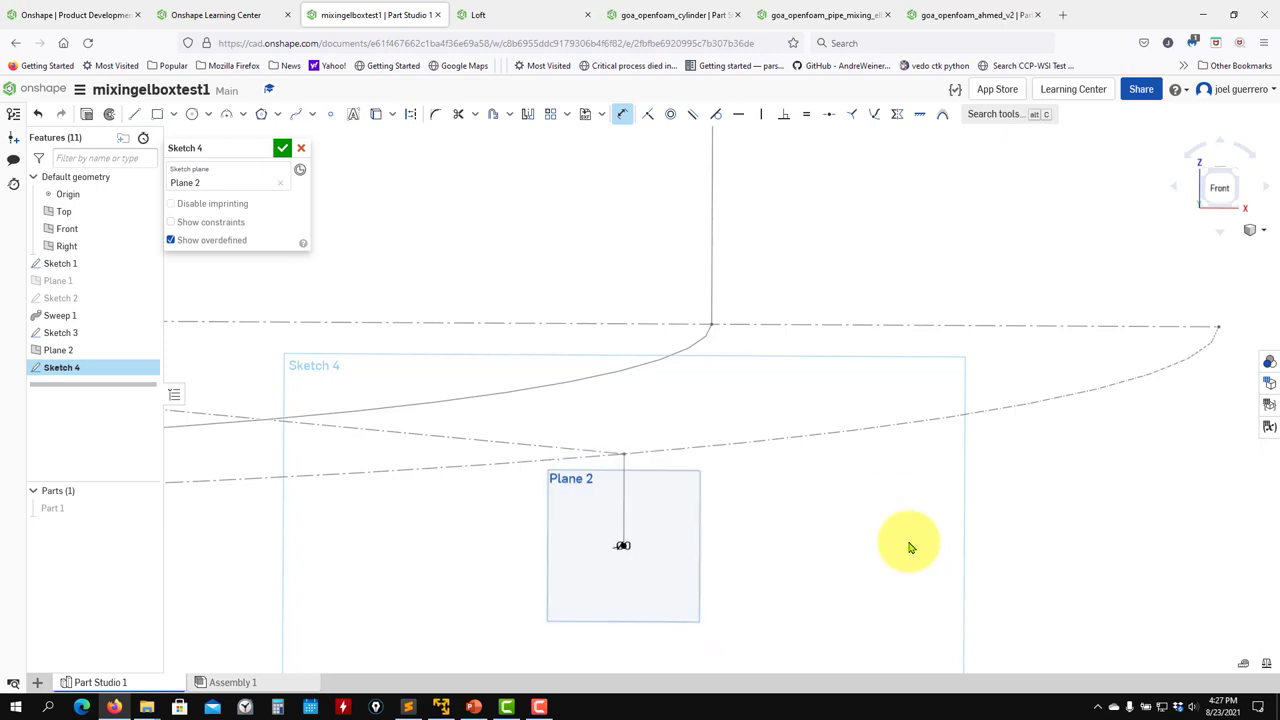
key("ctrl+z")
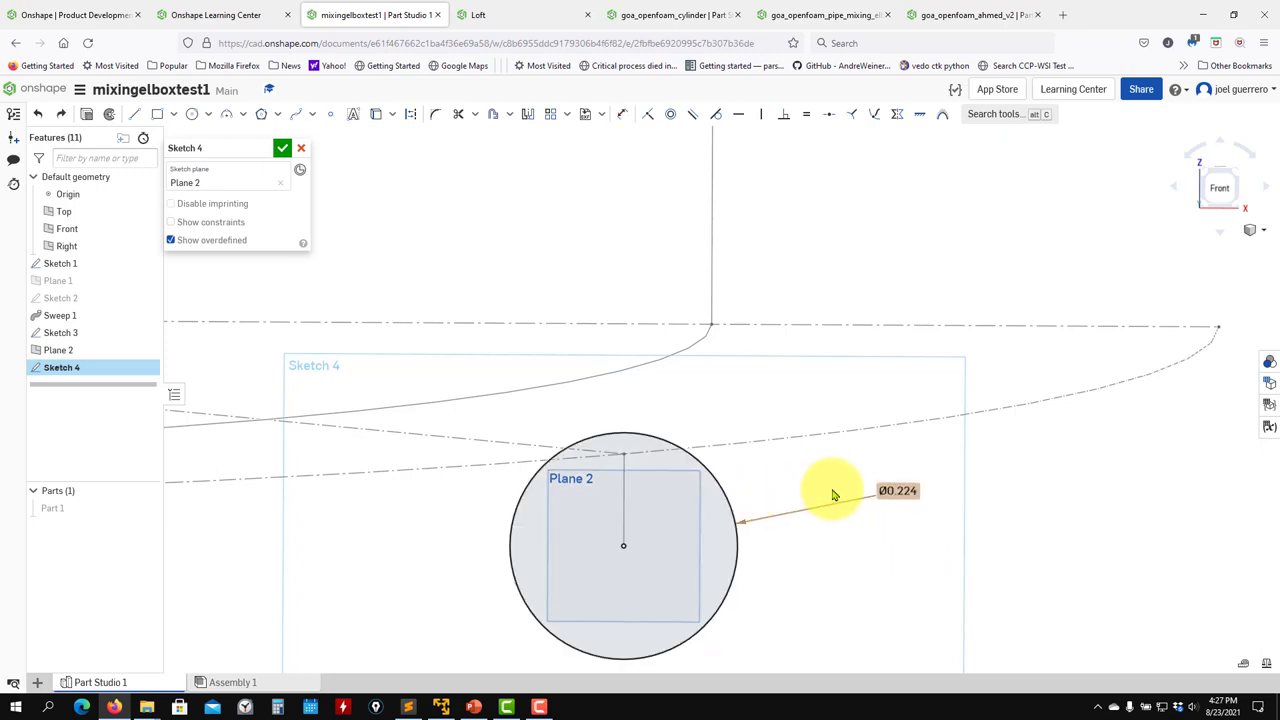
double_click(897, 492)
type("0.")
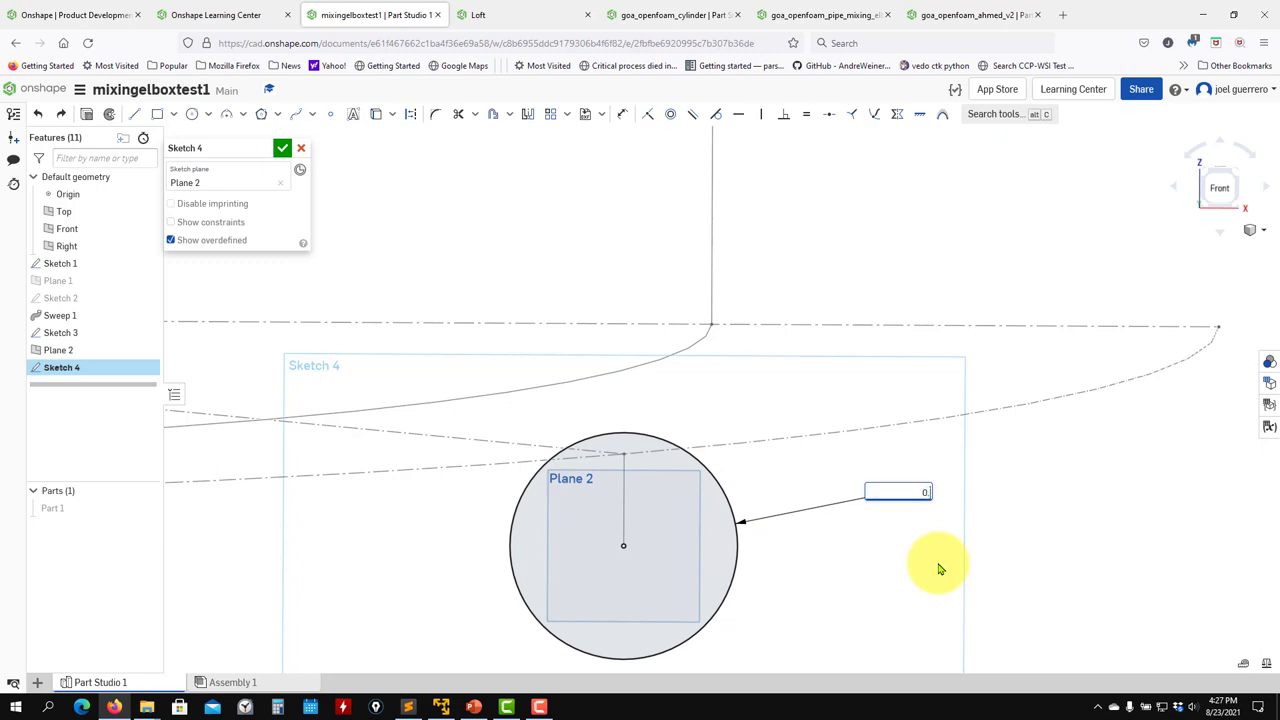
type("5")
key("Return")
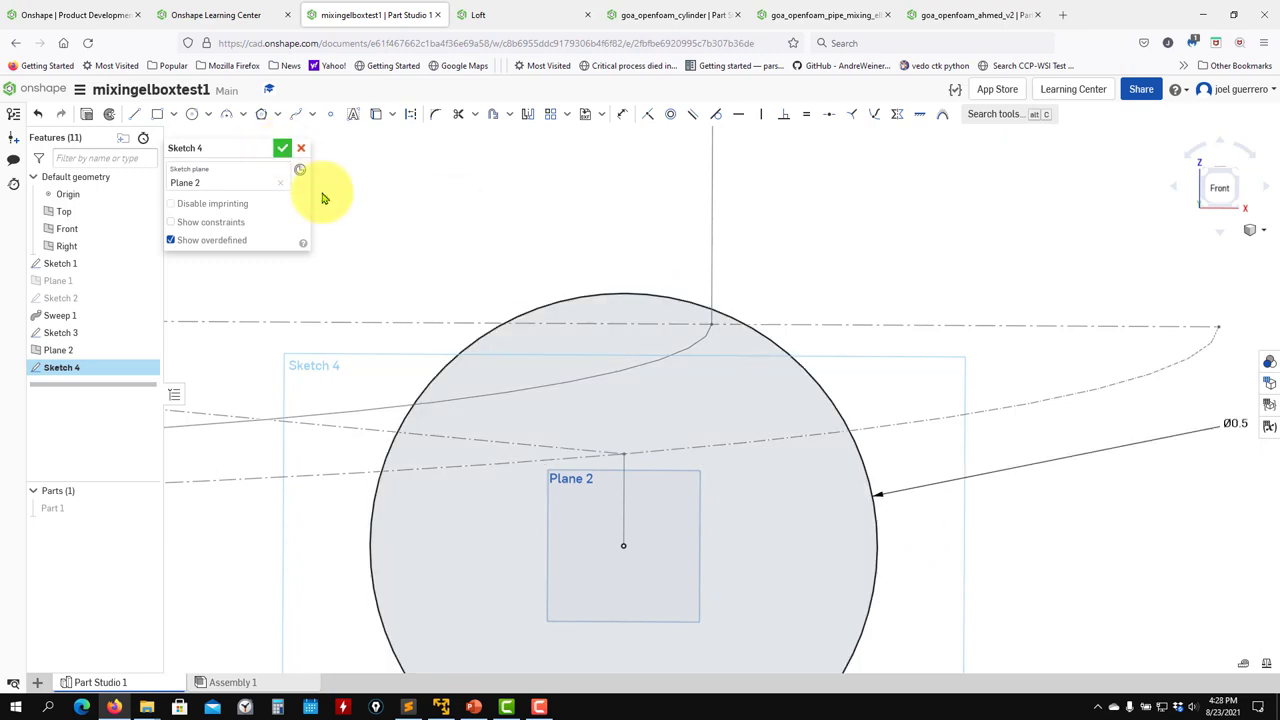
Accept Sketch 4 and show the elbow pipe Part 1 again
scroll(449, 314, "down", 5)
right_click_drag(600, 346, 634, 463)
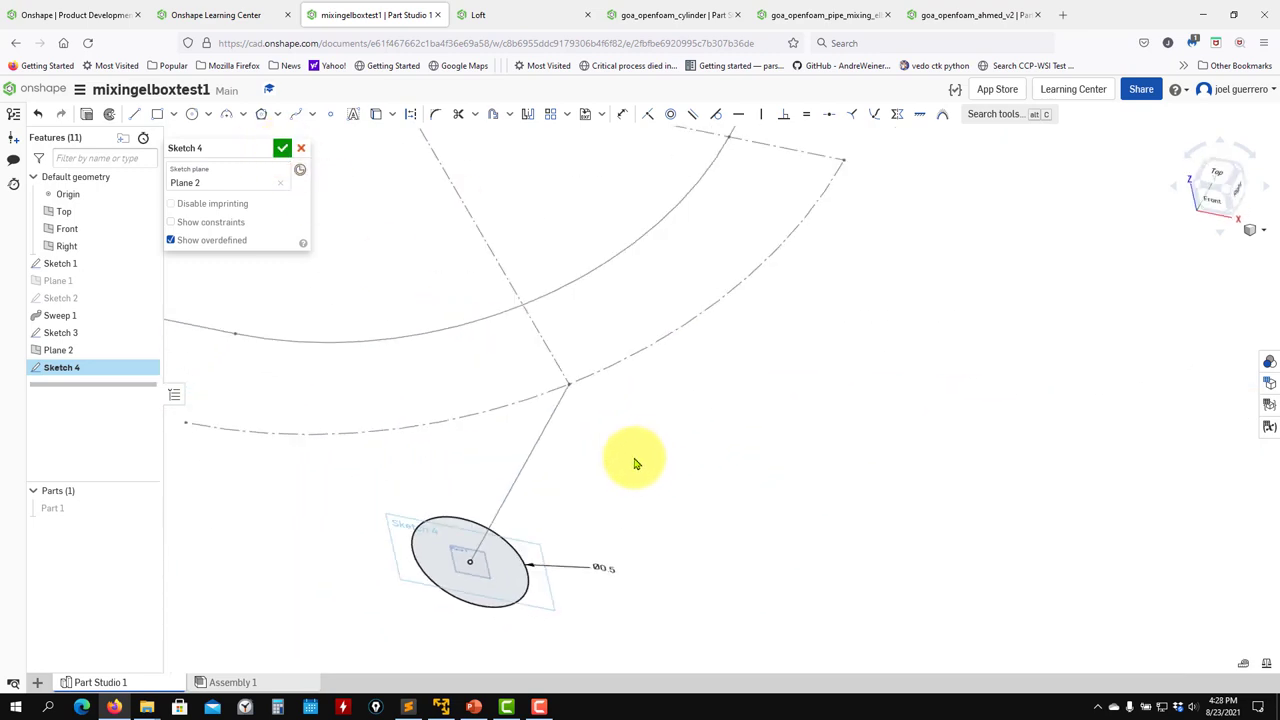
left_click(280, 148)
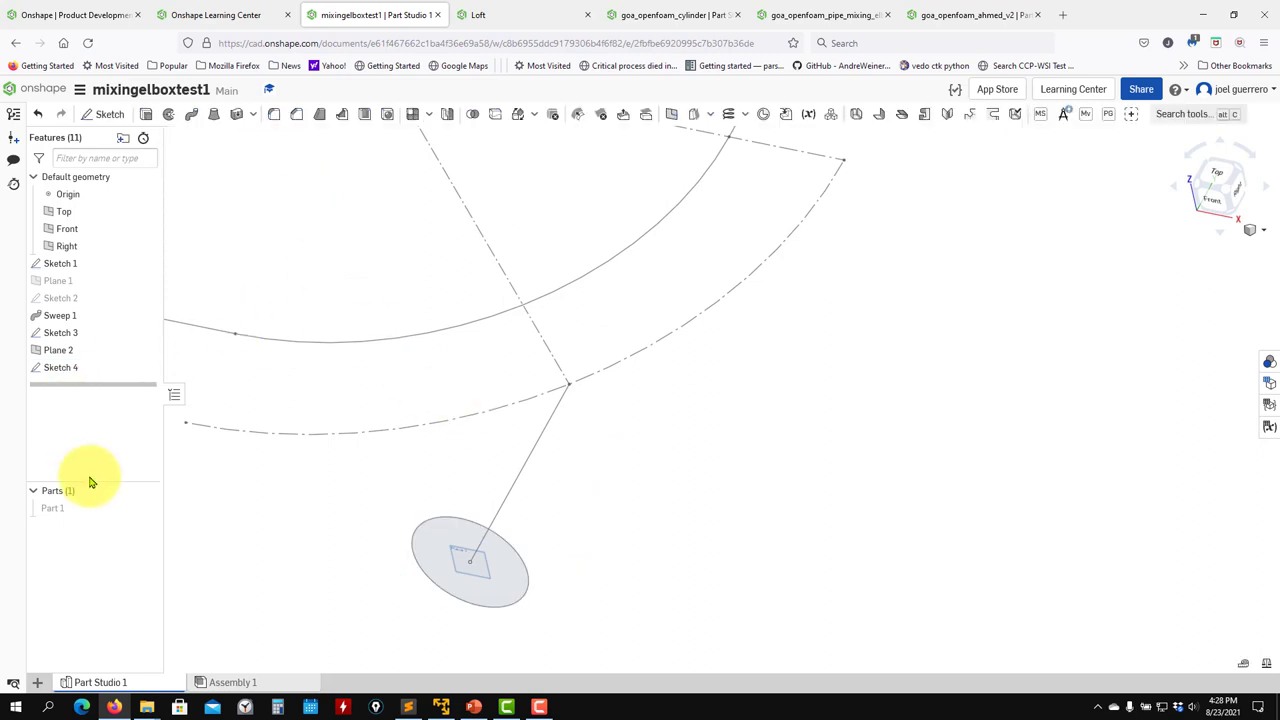
left_click(146, 508)
scroll(617, 531, "up", 2)
scroll(617, 531, "down", 10)
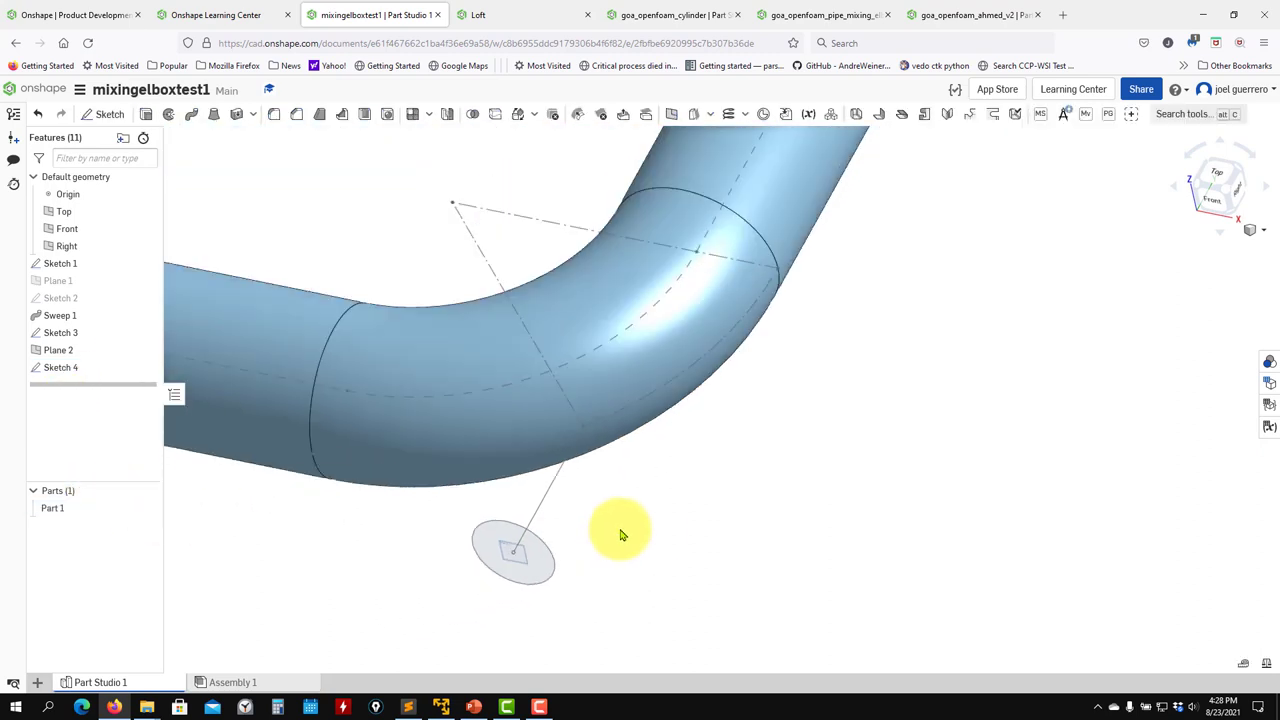
scroll(690, 517, "up", 5)
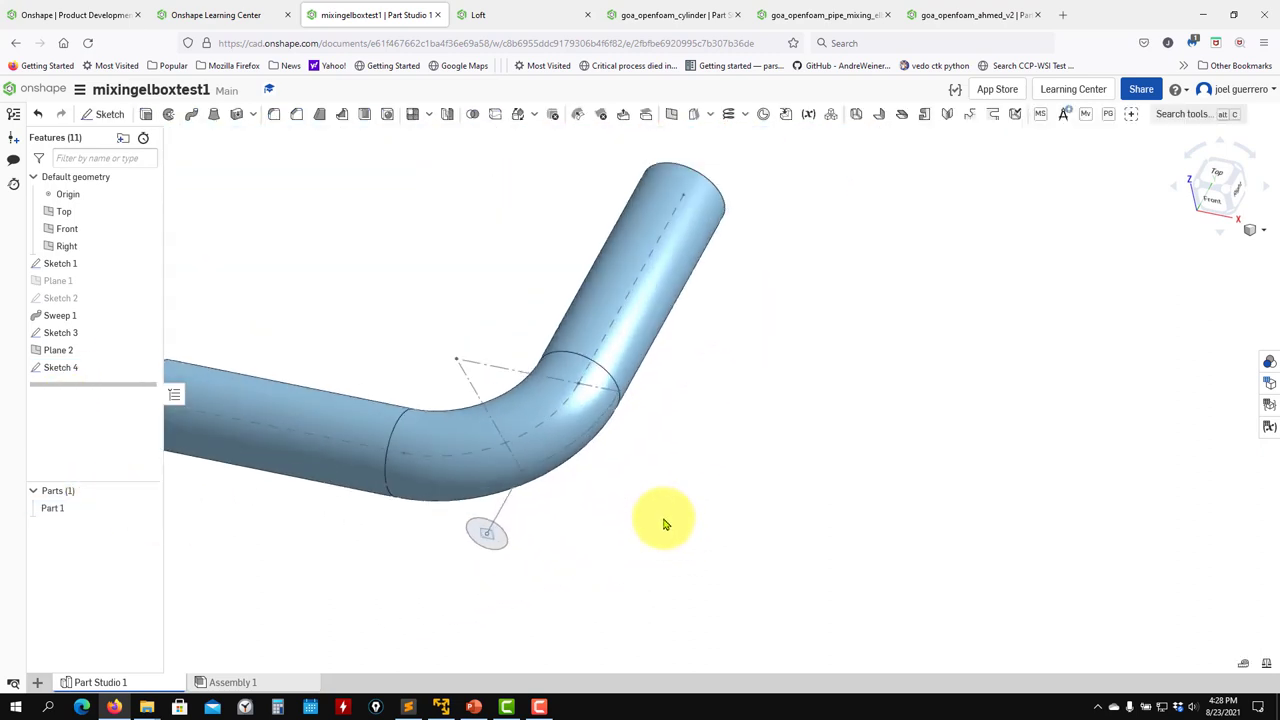
scroll(831, 526, "down", 2)
scroll(757, 545, "up", 3)
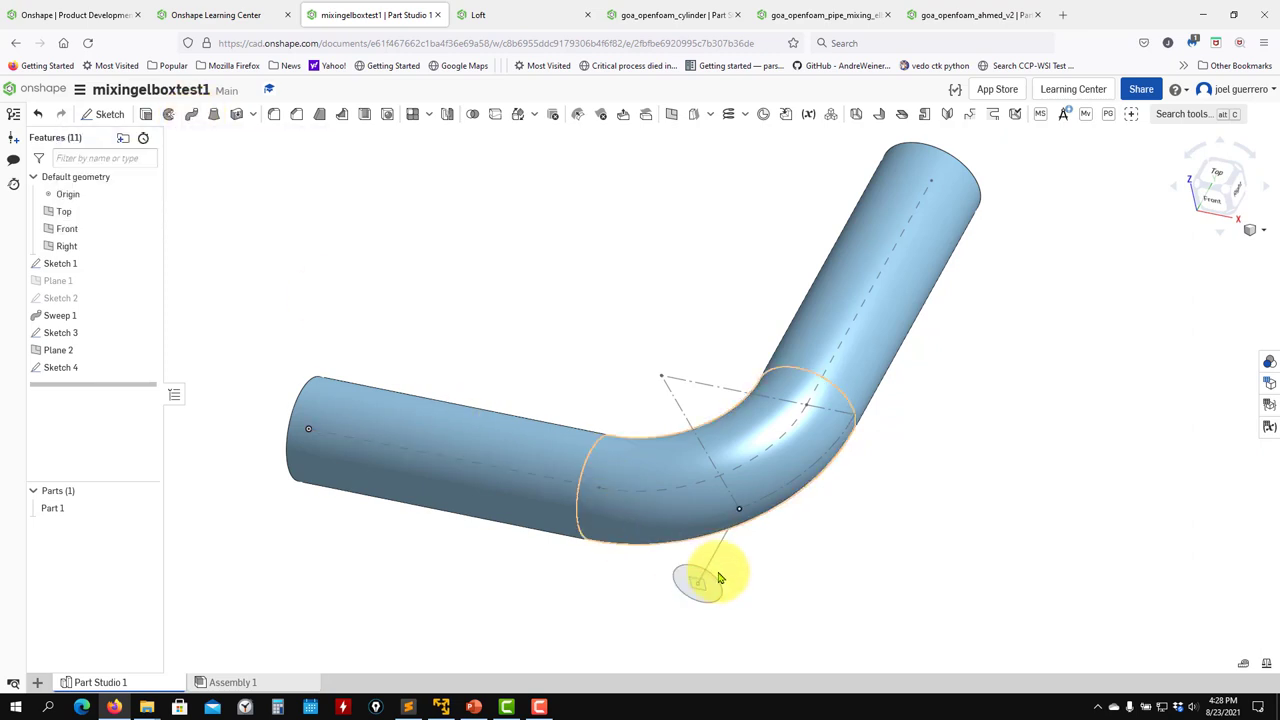
scroll(719, 573, "up", 2)
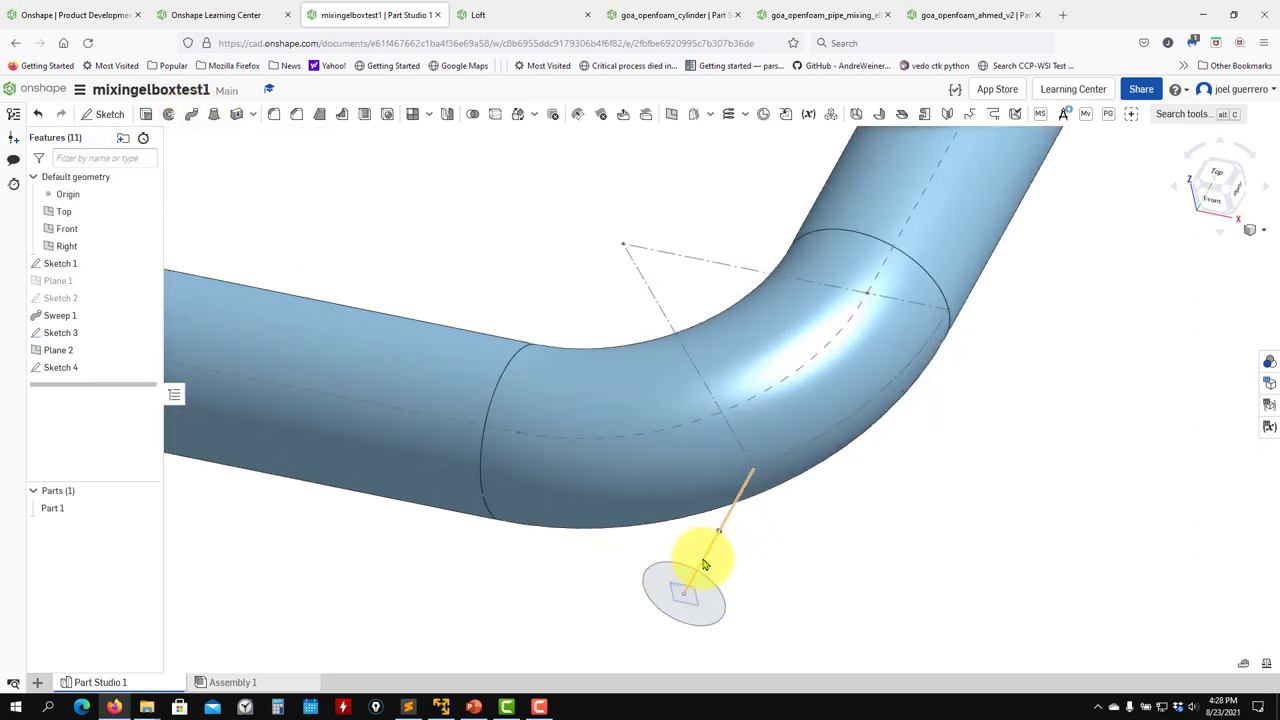
key("shift+e")
Extrude the Sketch 4 circle Up to face of the Sweep 1 elbow, adding it to Part 1
left_click(706, 616)
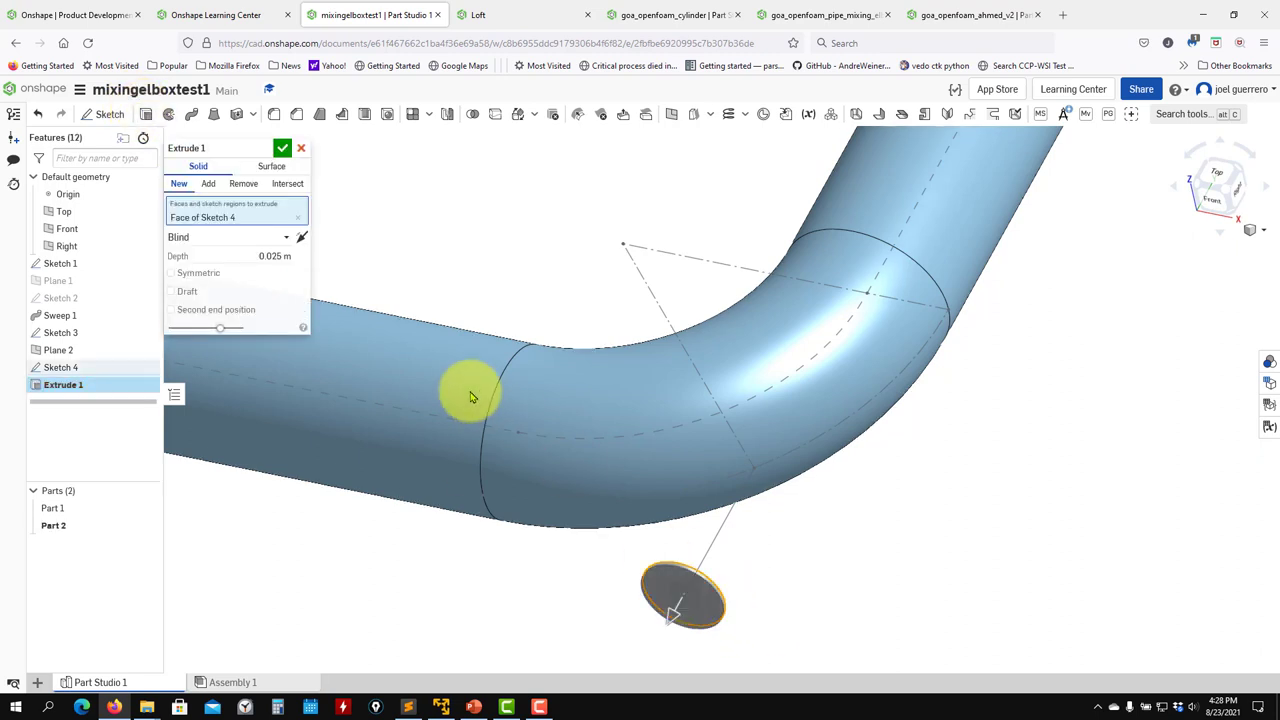
left_click_drag(675, 632, 845, 330)
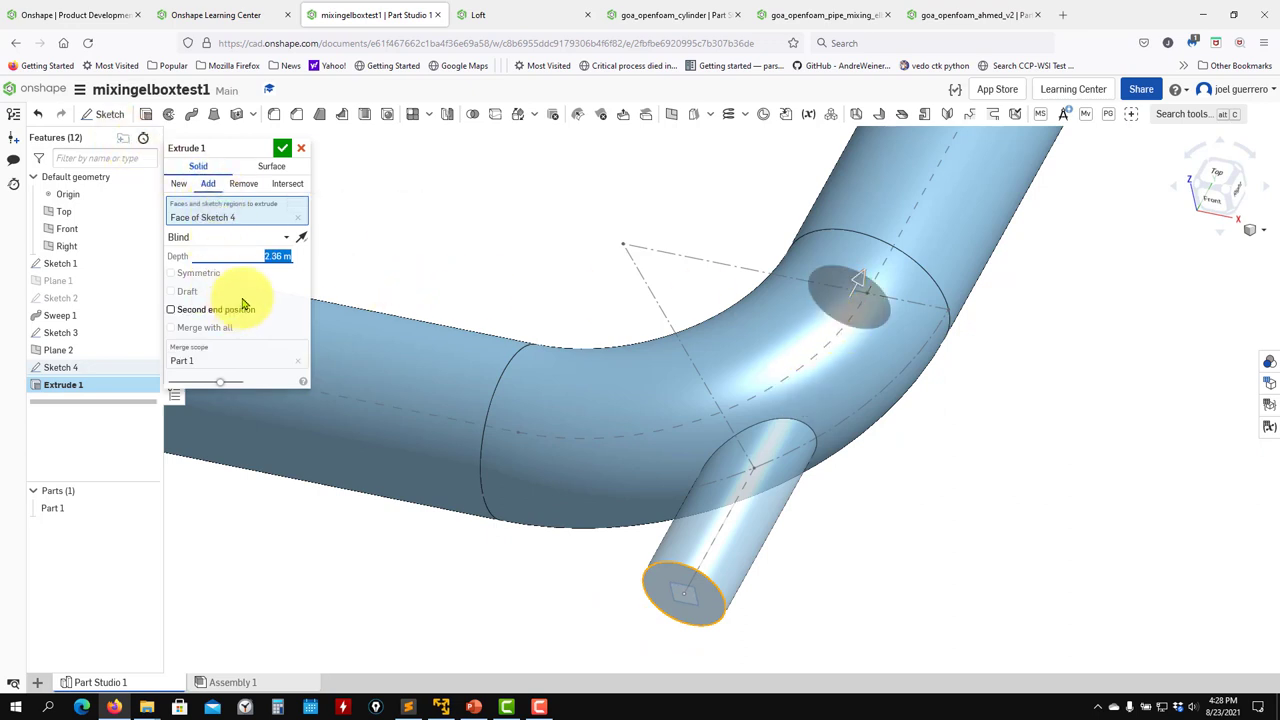
left_click(286, 240)
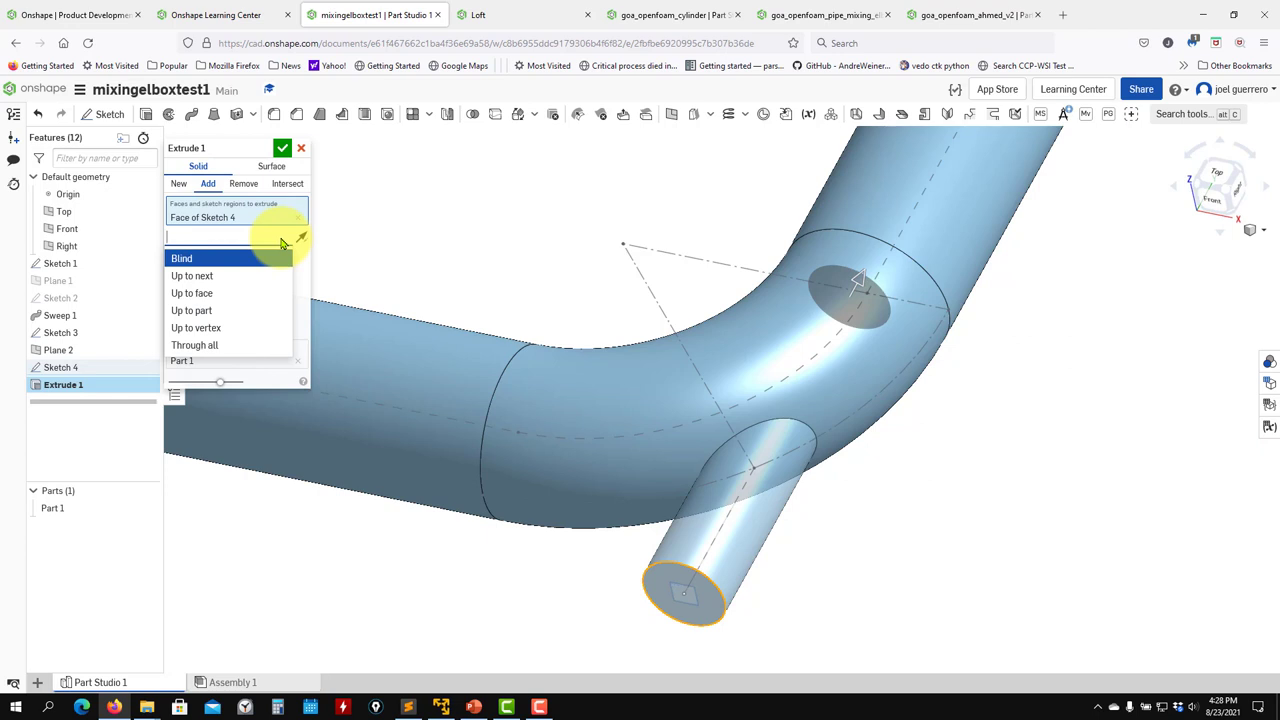
left_click(215, 295)
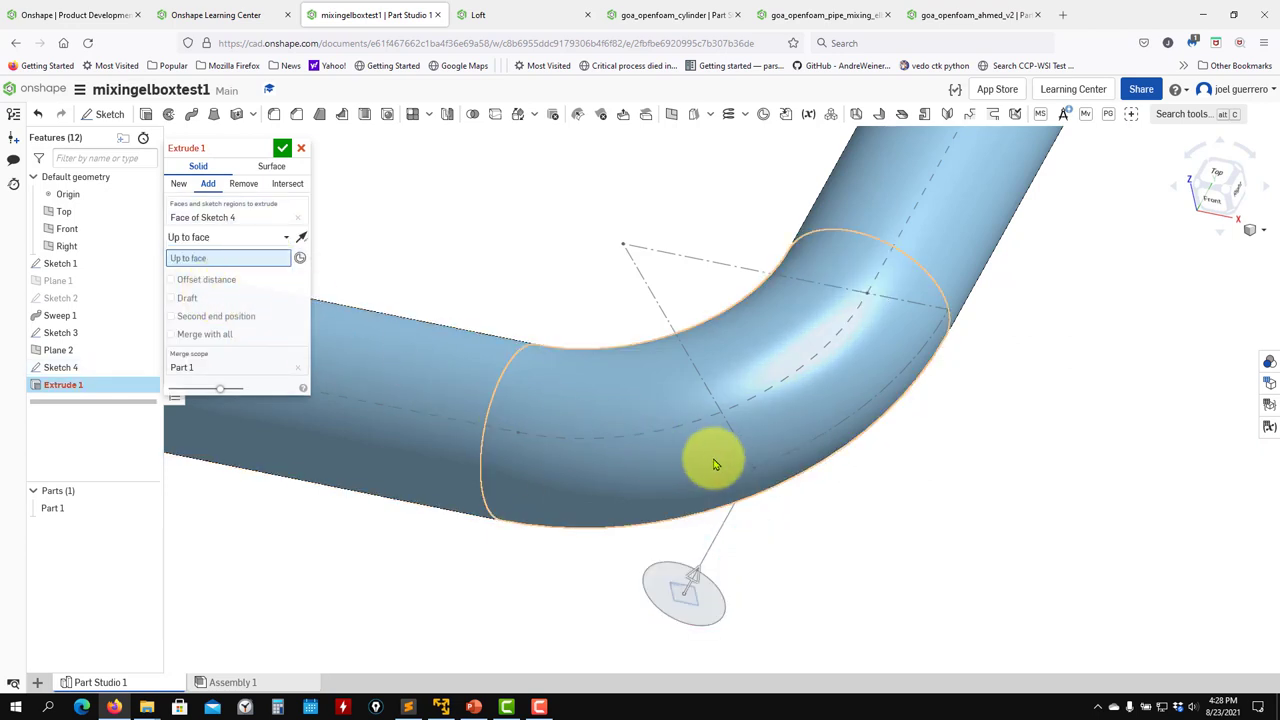
left_click(700, 497)
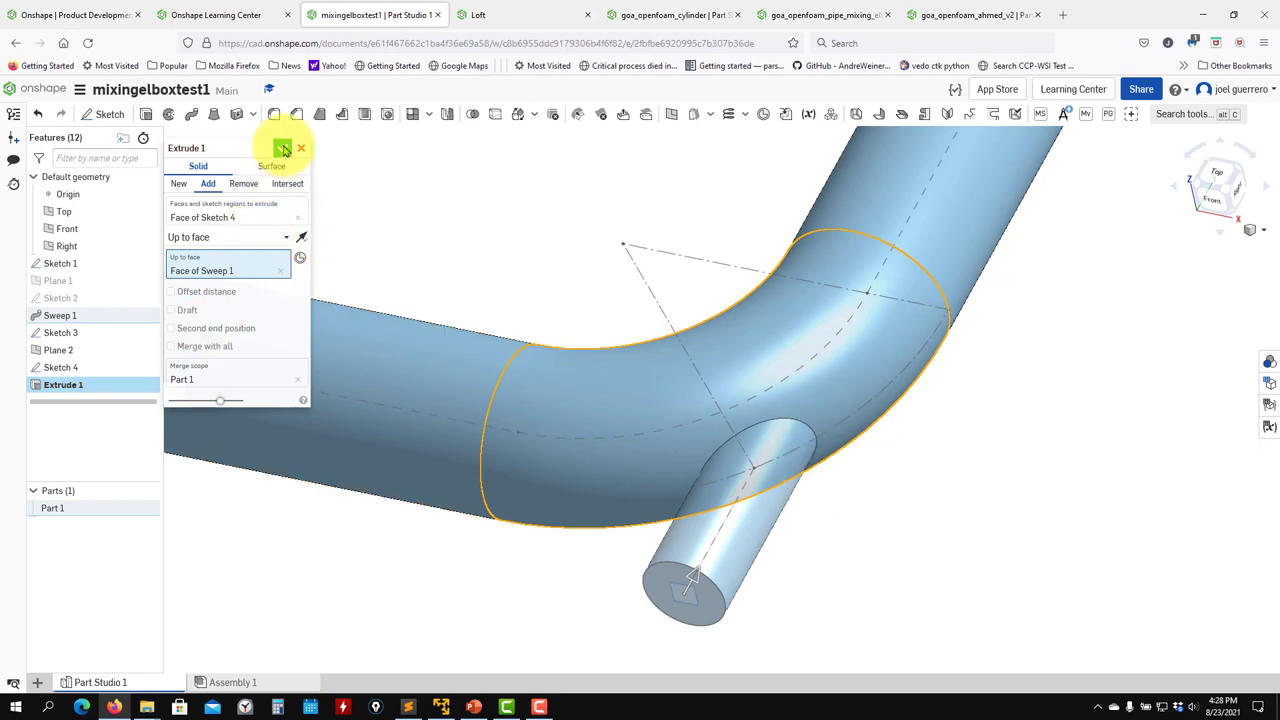
left_click(283, 148)
key("shift+5")
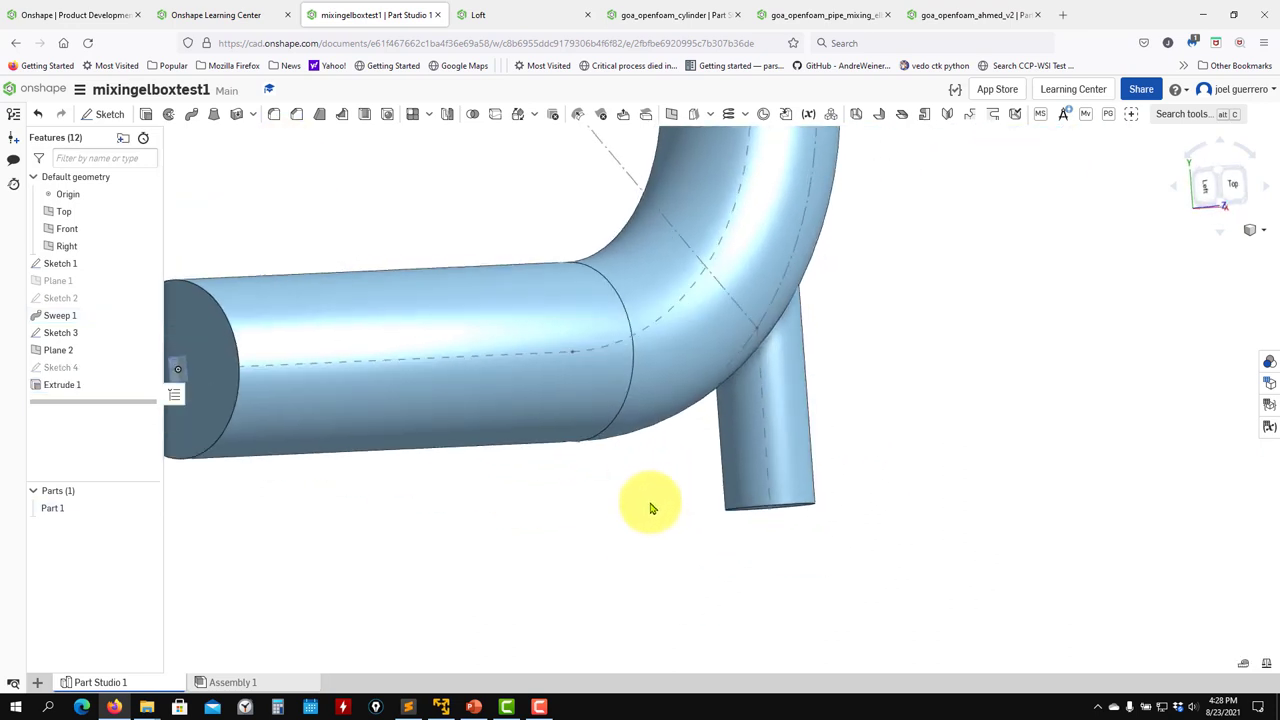
scroll(633, 503, "down", 5)
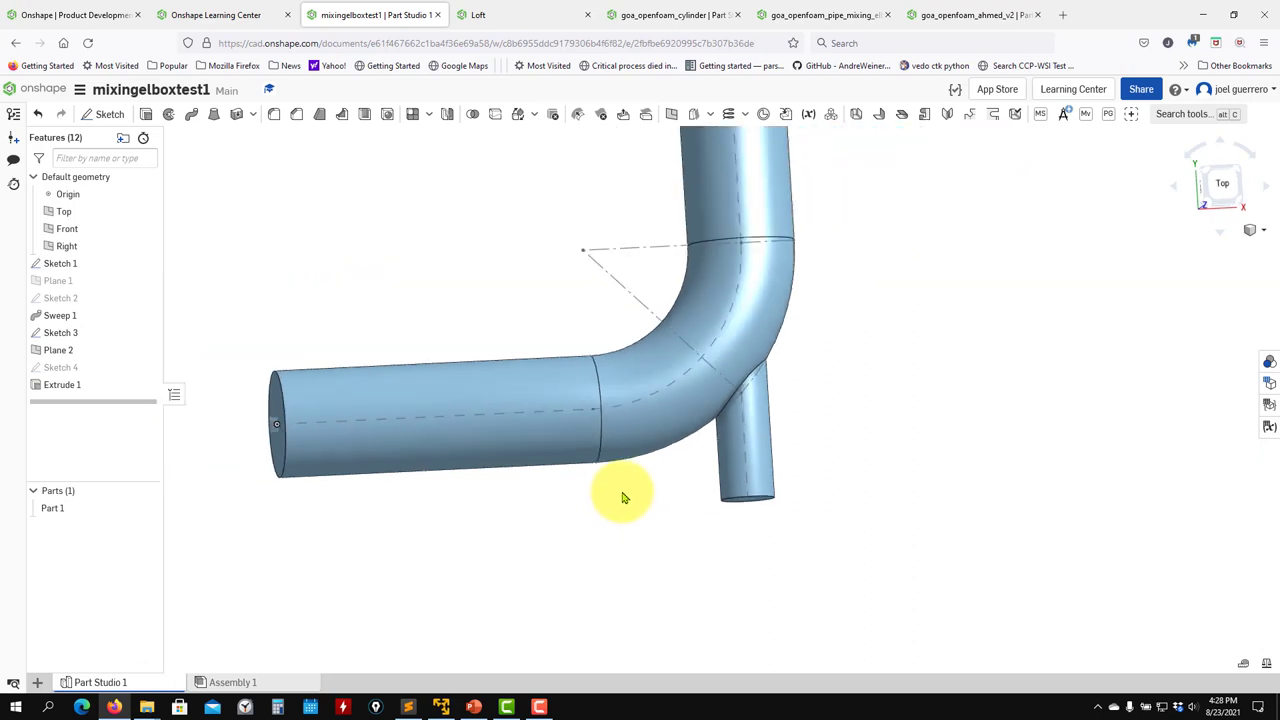
middle_click_drag(877, 434, 858, 467)
scroll(858, 467, "up", 2)
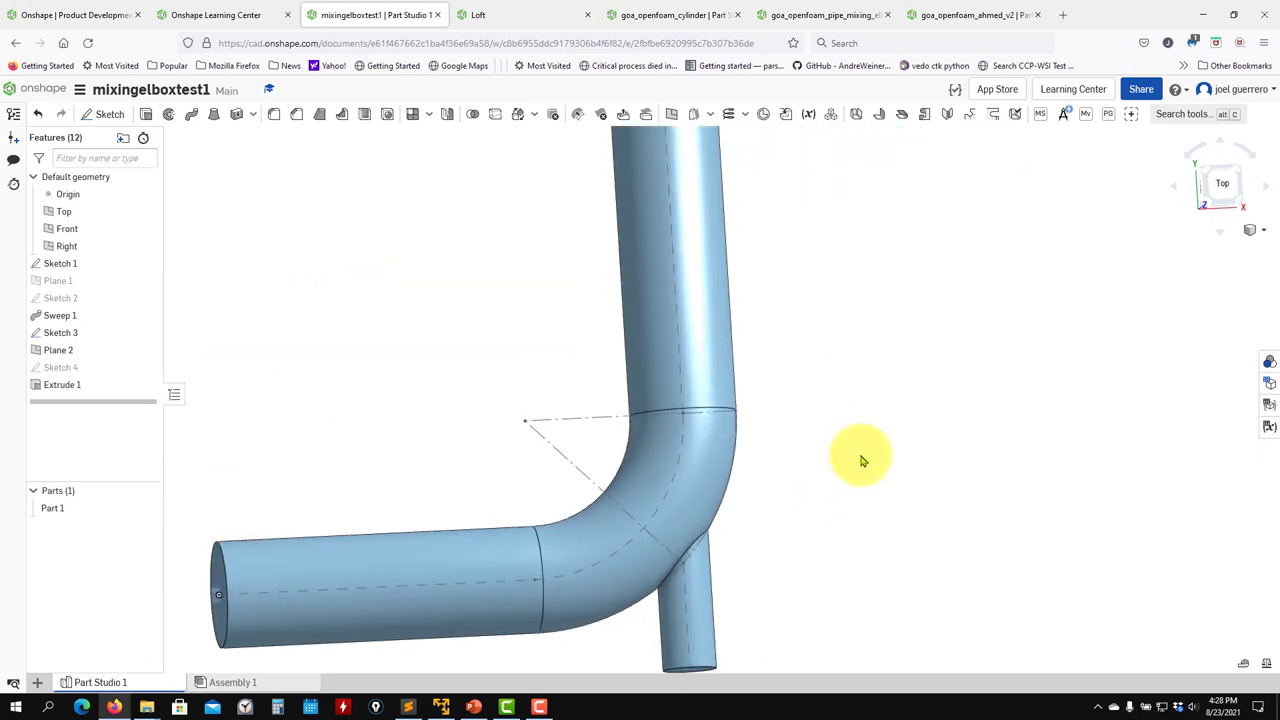
scroll(851, 466, "down", 3)
right_click_drag(851, 466, 882, 484)
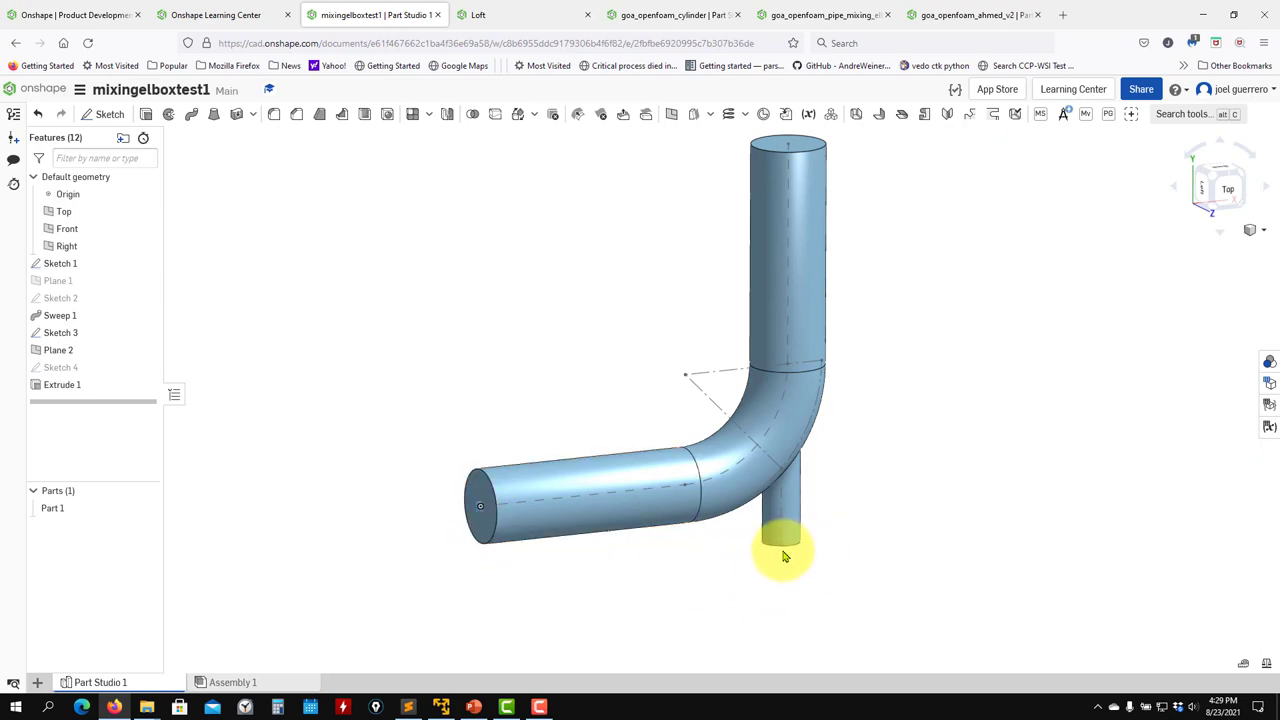
right_click_drag(783, 549, 733, 627)
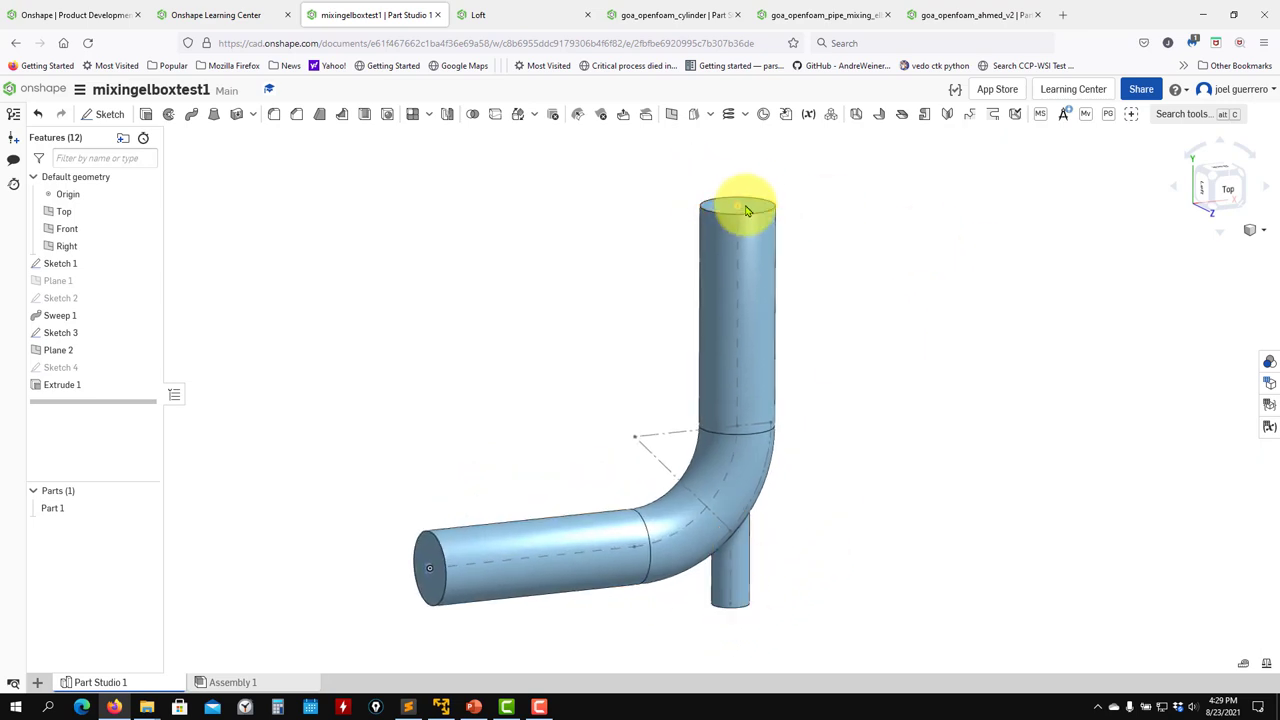
left_click(737, 207)
left_click(557, 329)
right_click_drag(557, 329, 630, 397)
middle_click_drag(630, 401, 621, 420)
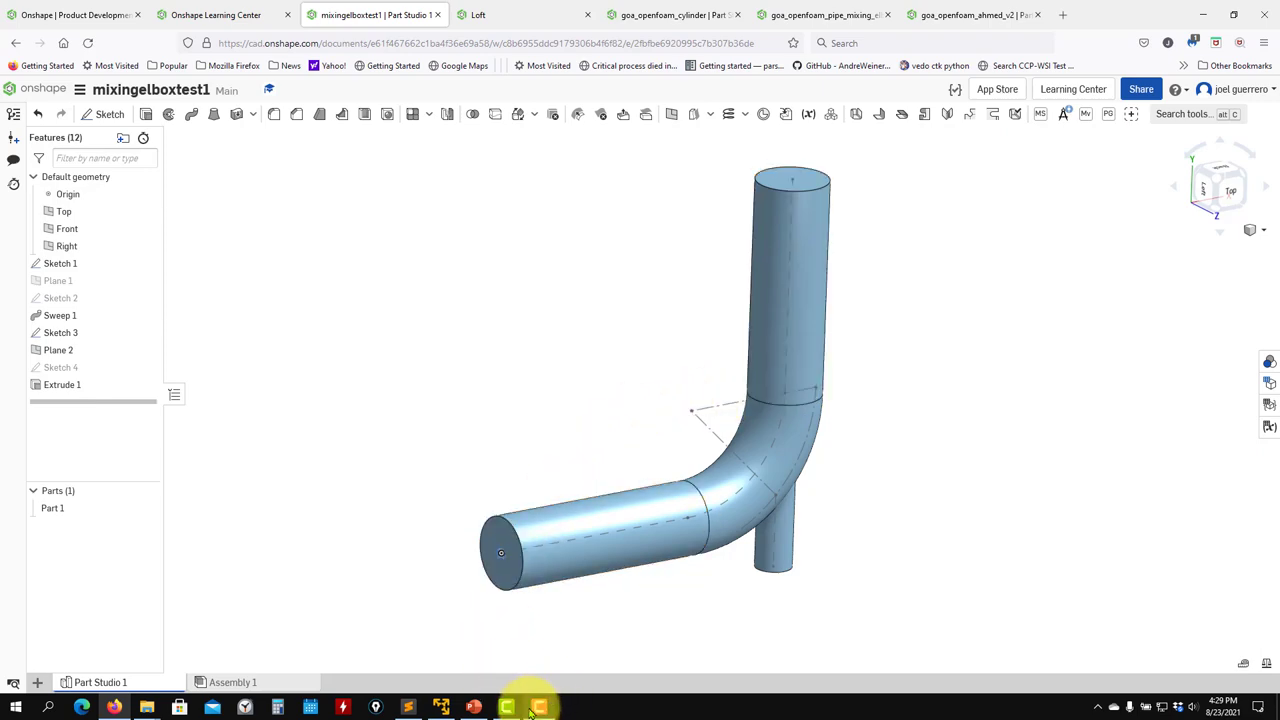
left_click(440, 707)
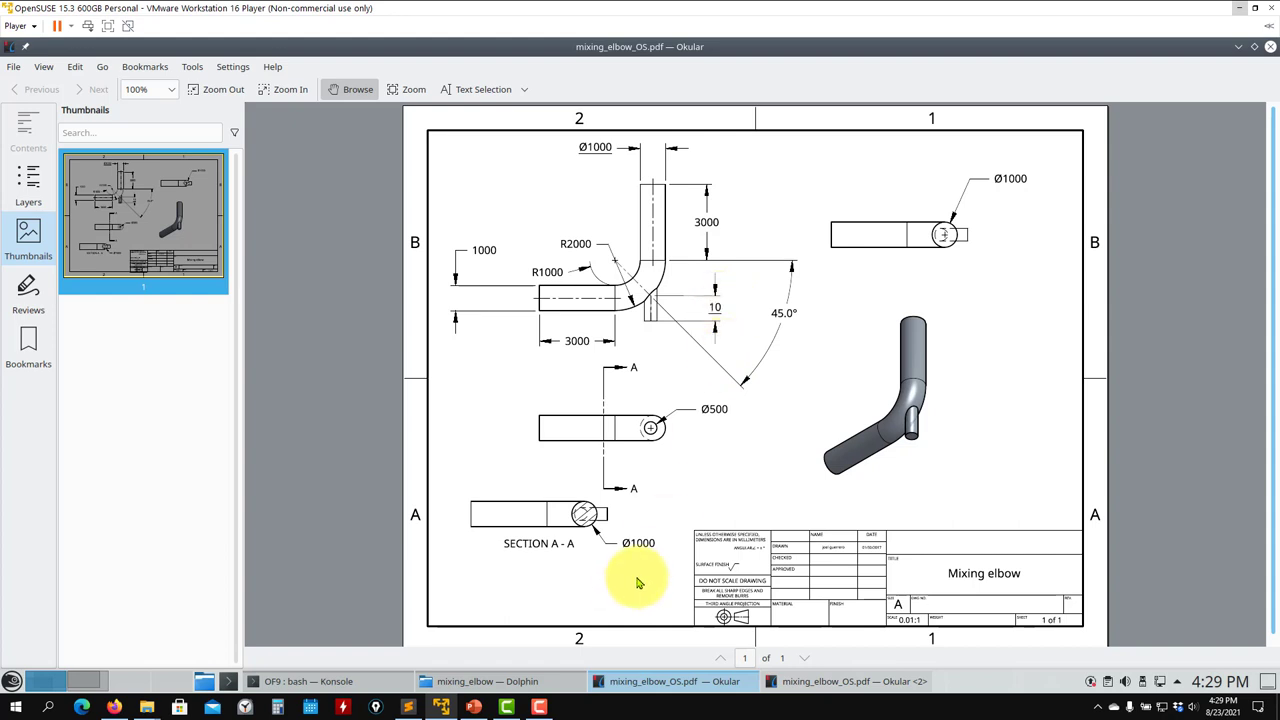
left_click(458, 680)
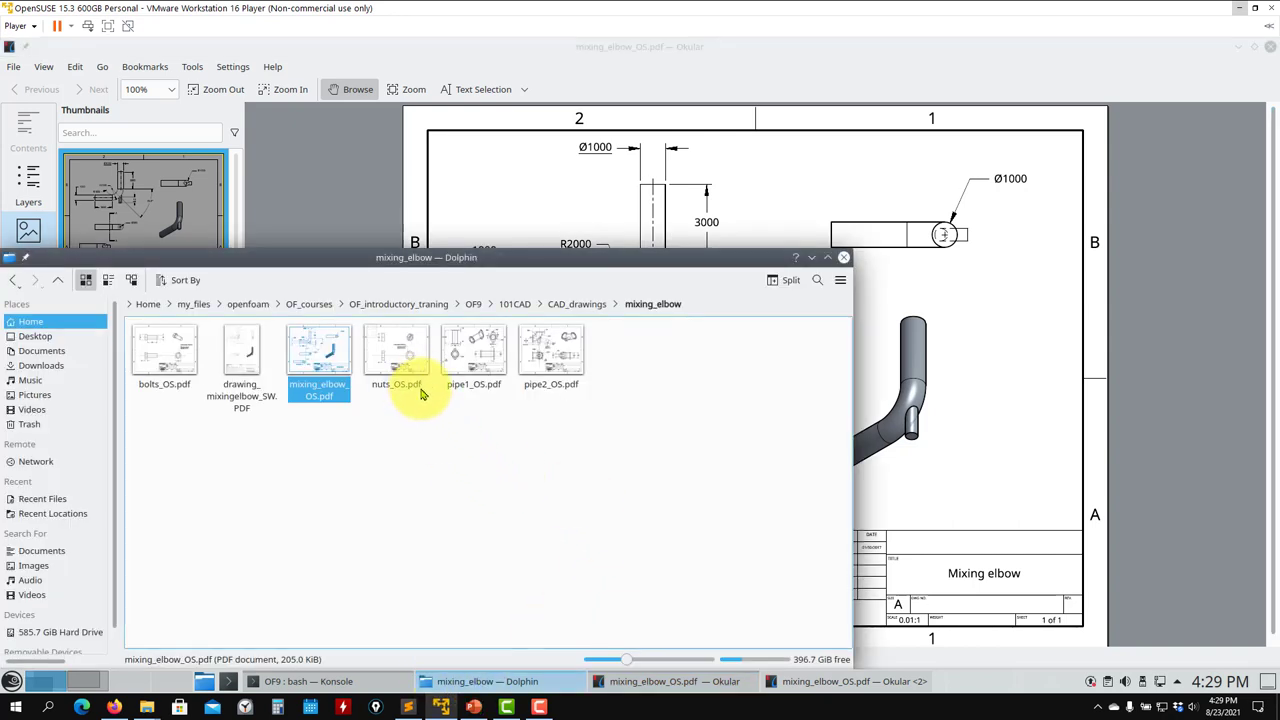
left_click(242, 352)
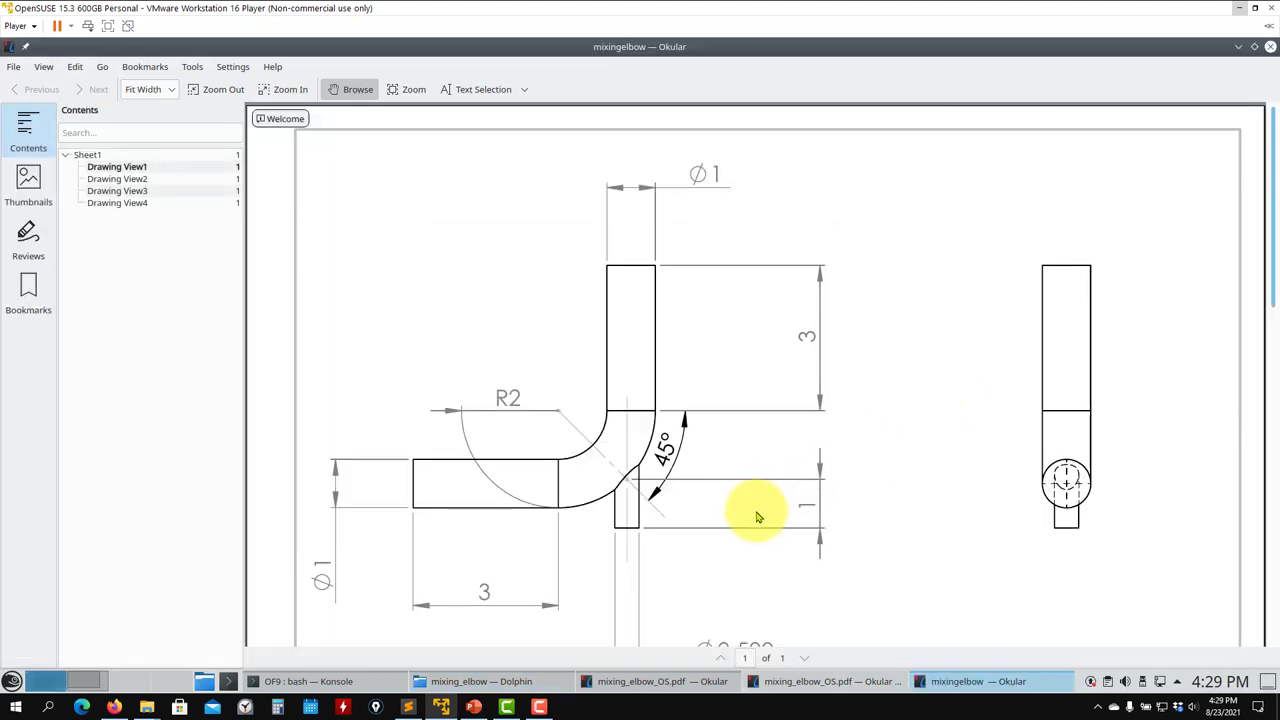
scroll(790, 450, "down", 1)
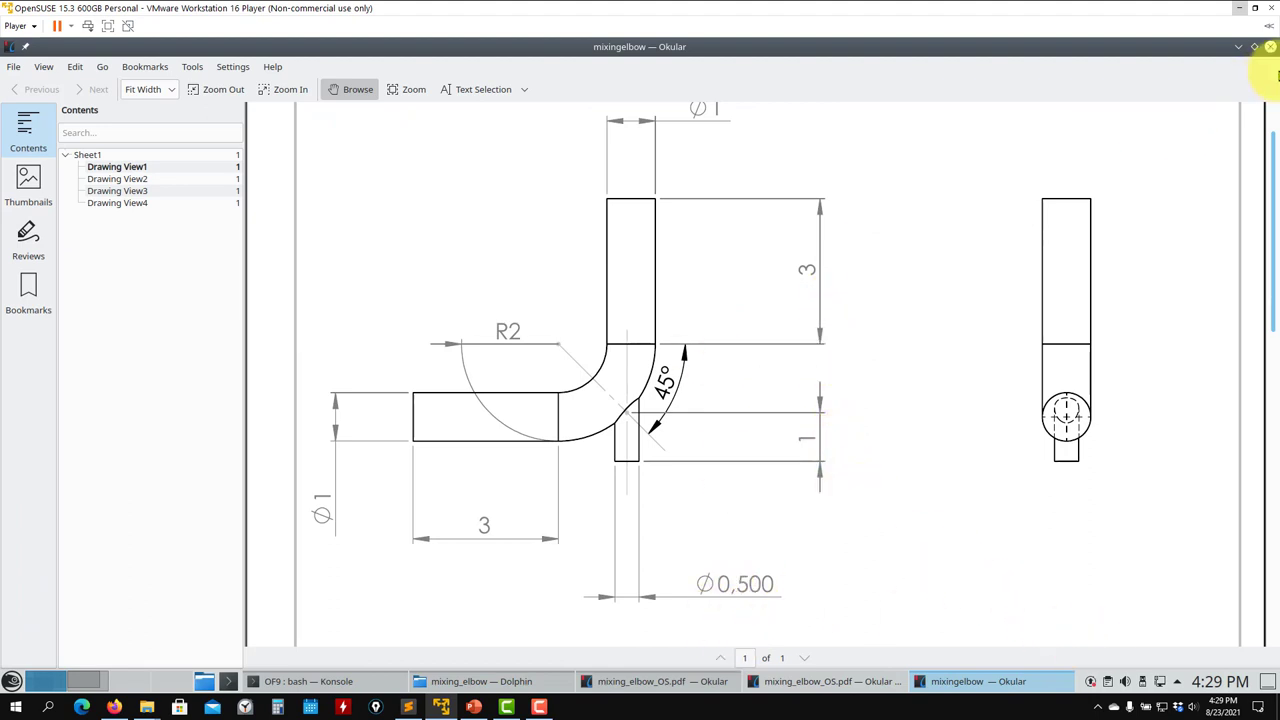
left_click(1270, 47)
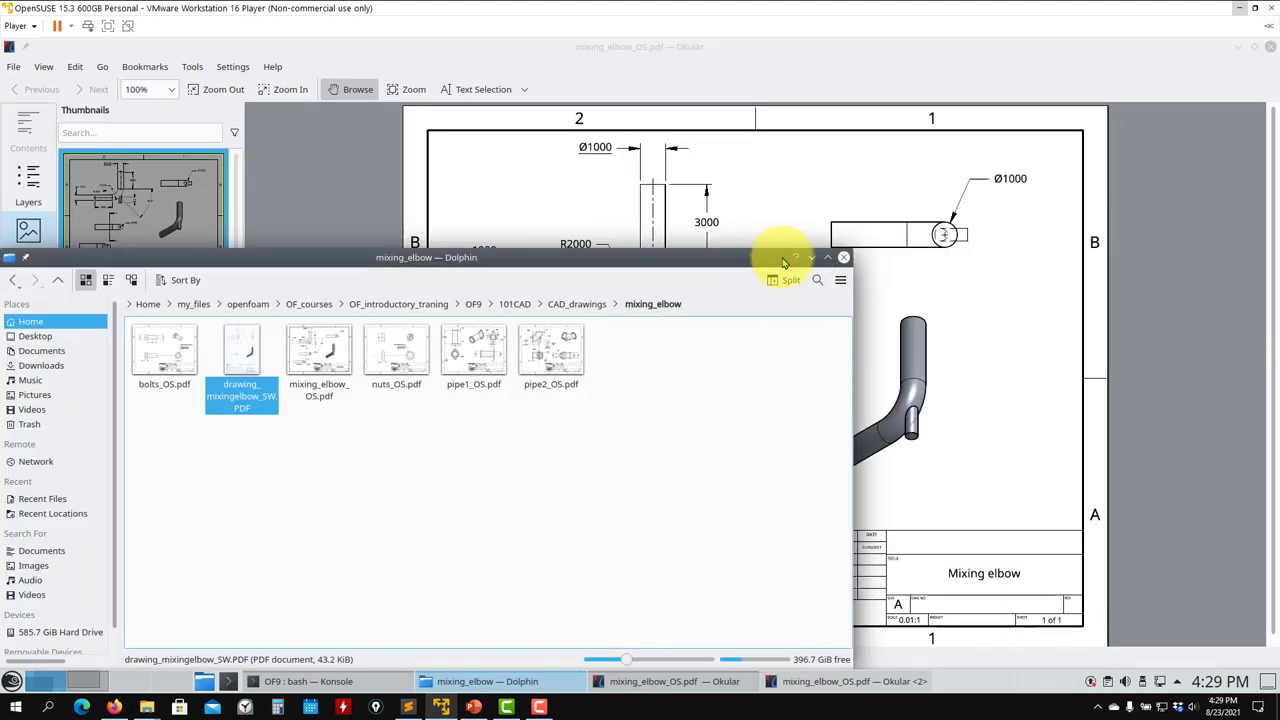
left_click(116, 707)
scroll(331, 571, "down", 2)
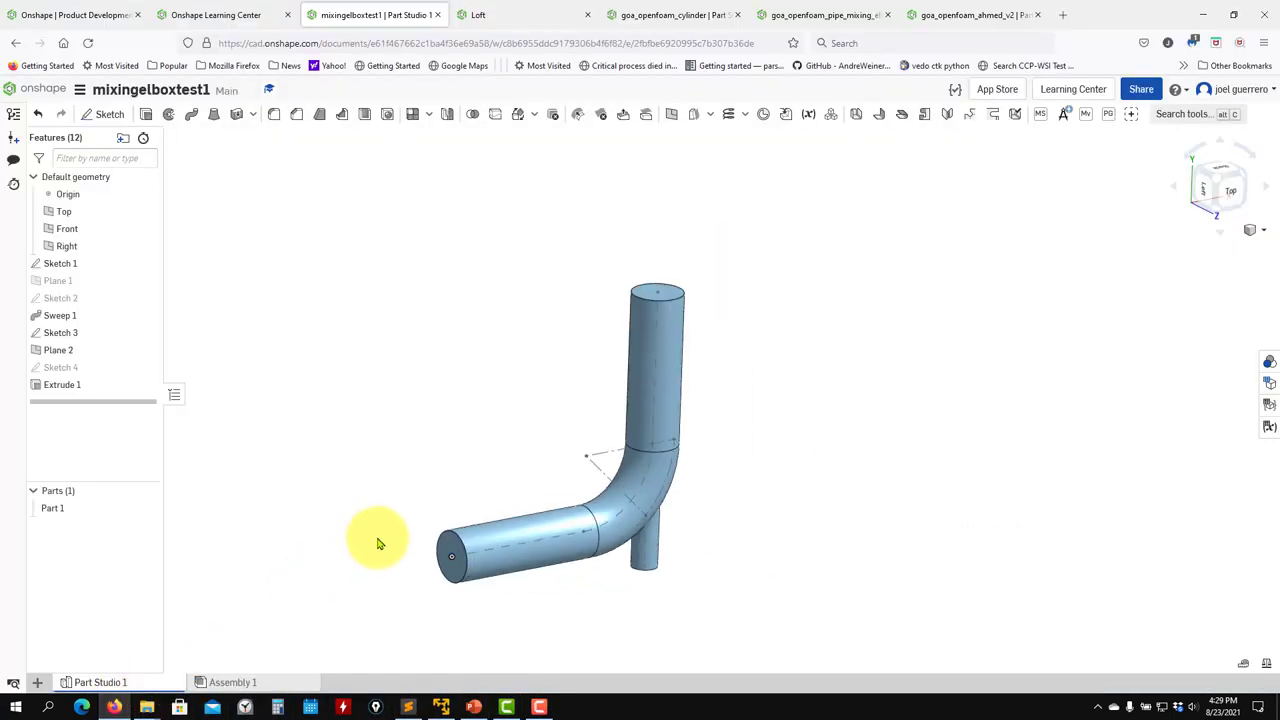
scroll(470, 515, "down", 2)
right_click_drag(487, 507, 462, 477)
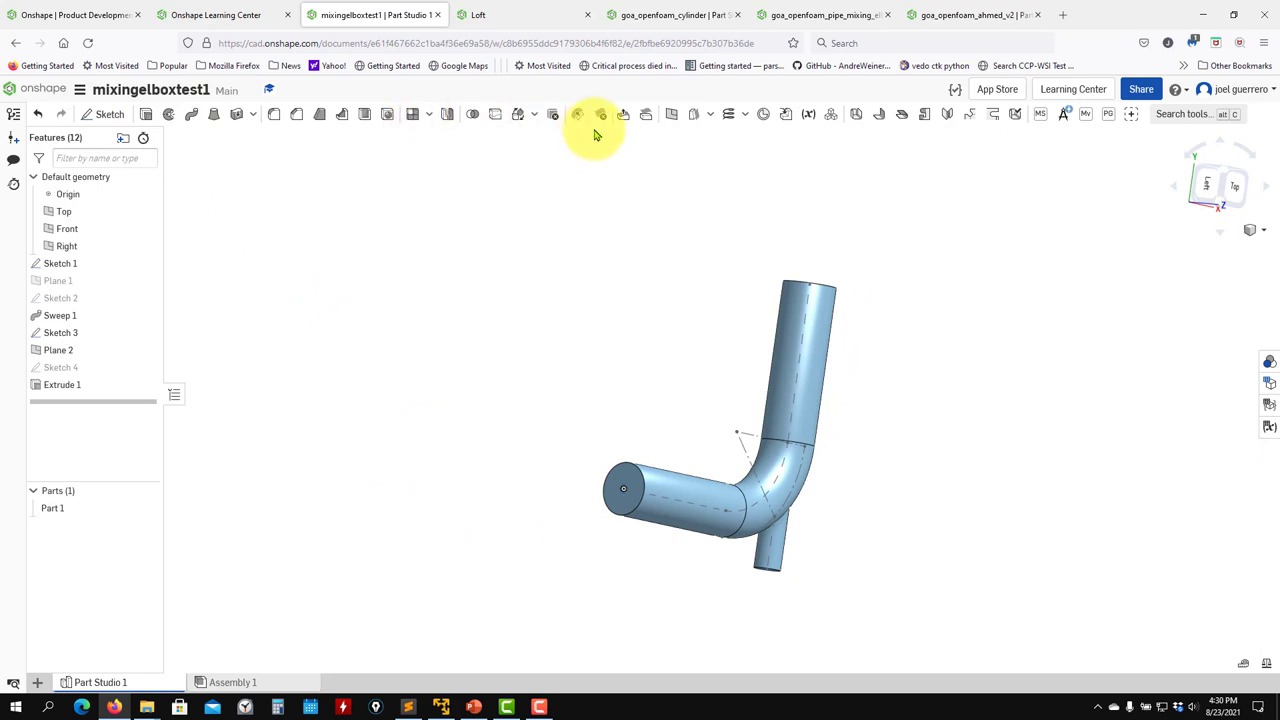
middle_click_drag(757, 443, 814, 428)
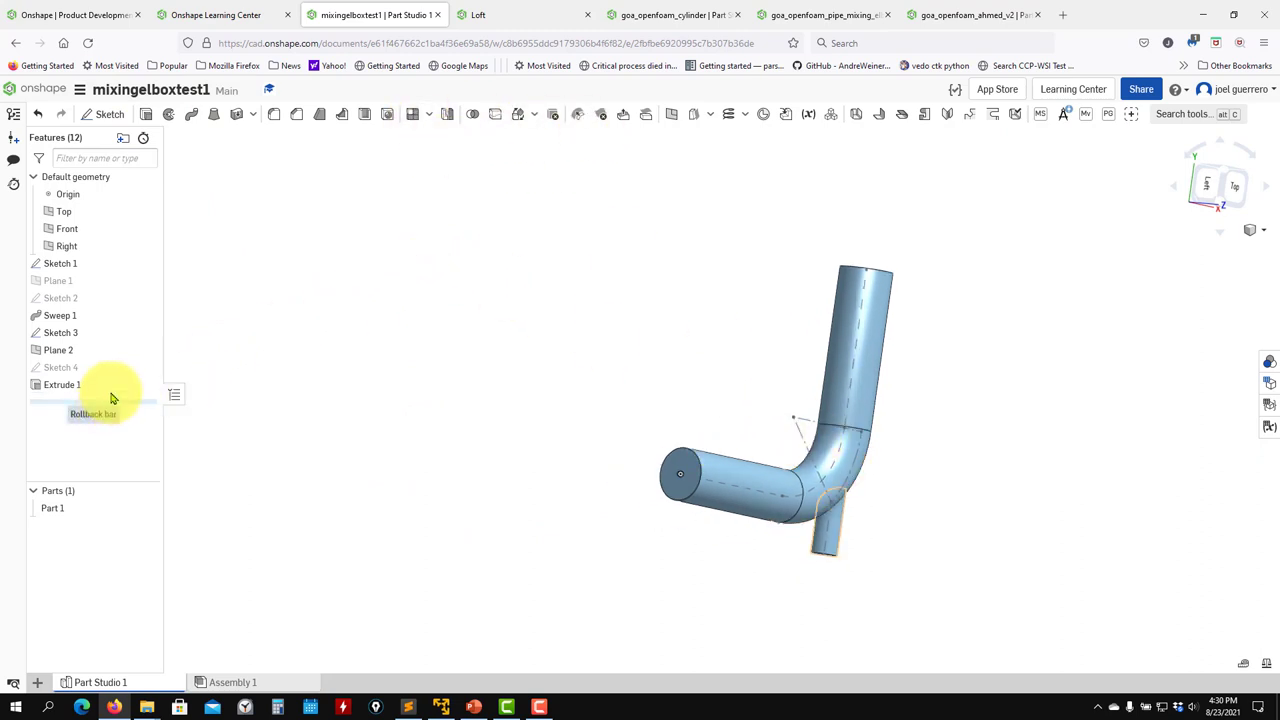
mouse_move(112, 398)
left_mouse_down()
mouse_move(118, 274)
mouse_move(121, 433)
left_mouse_up()
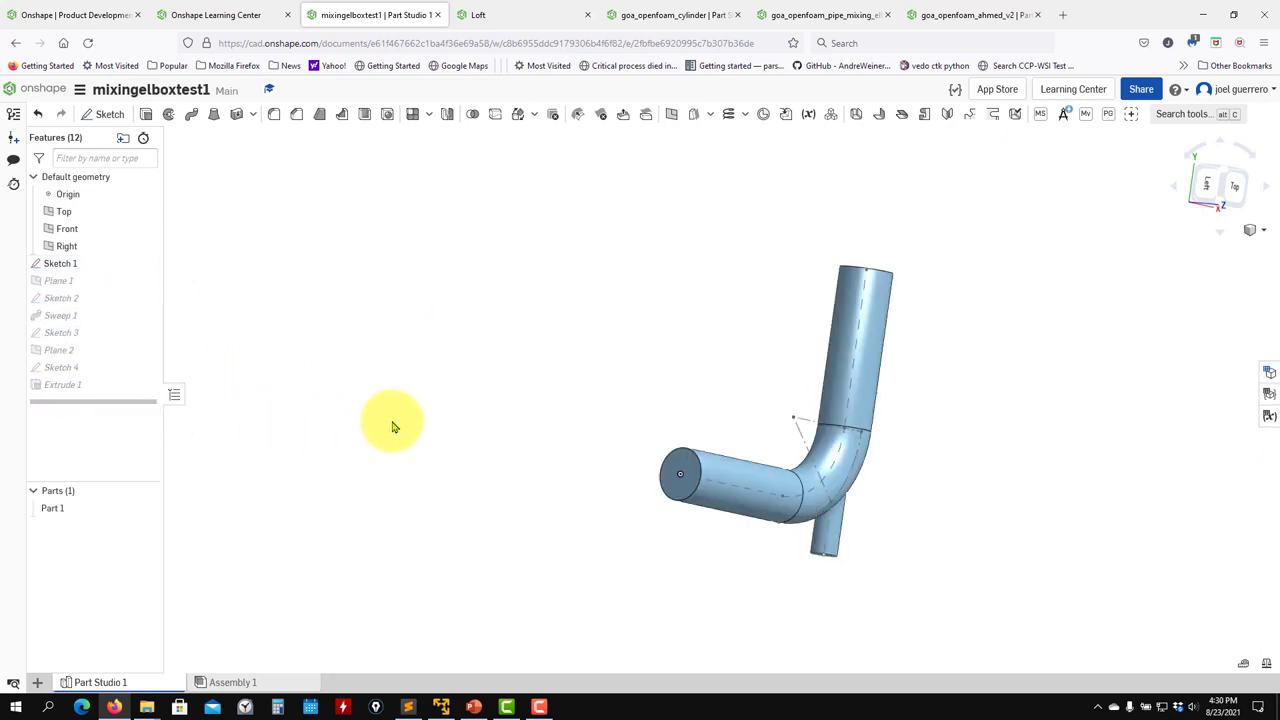
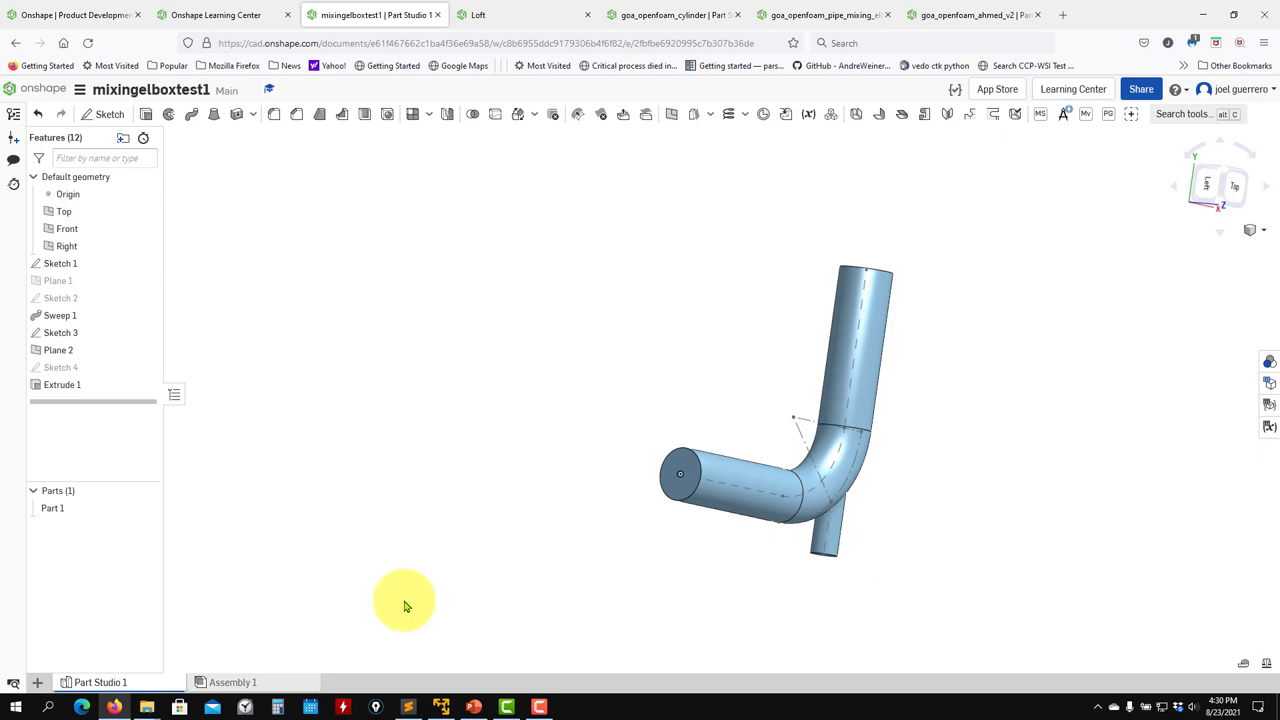
Show the pipe elbow from the Top view and pan it to the centre of the screen
left_click(1206, 191)
middle_click_drag(903, 463, 706, 429)
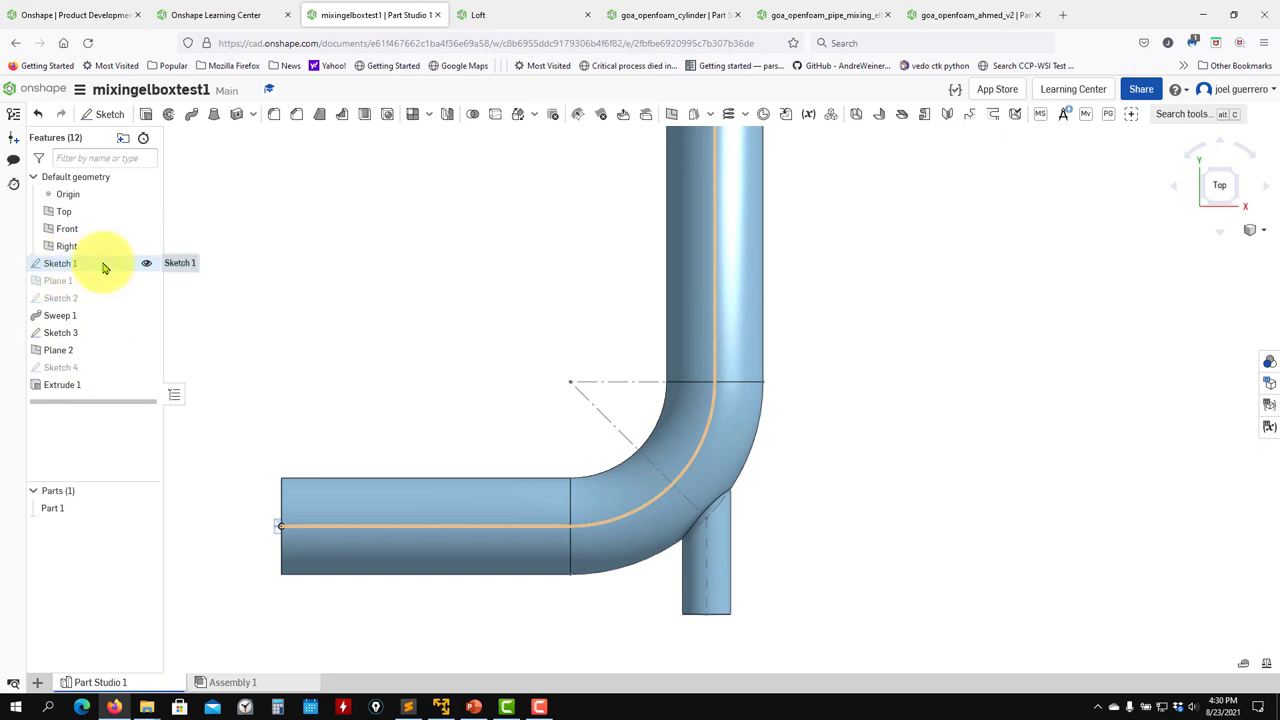
In Sketch 3, add an angular dimension between the 45° construction line and the branch line
double_click(76, 335)
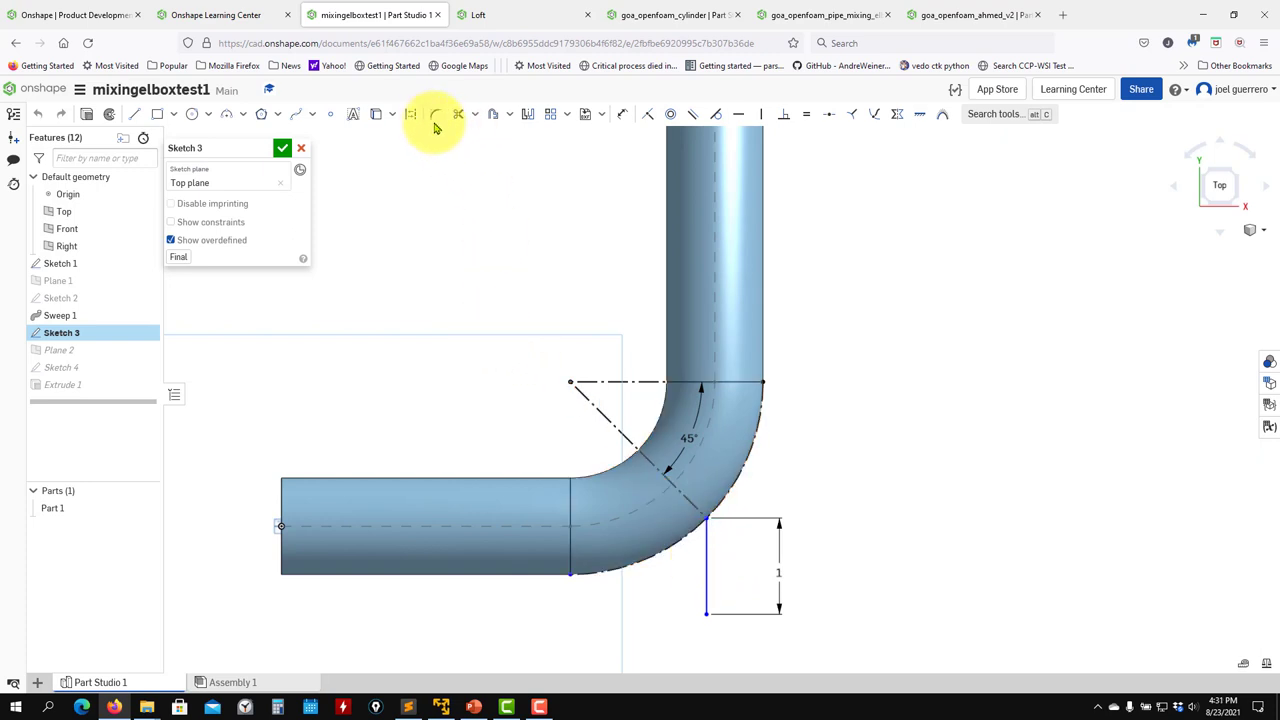
left_click(622, 113)
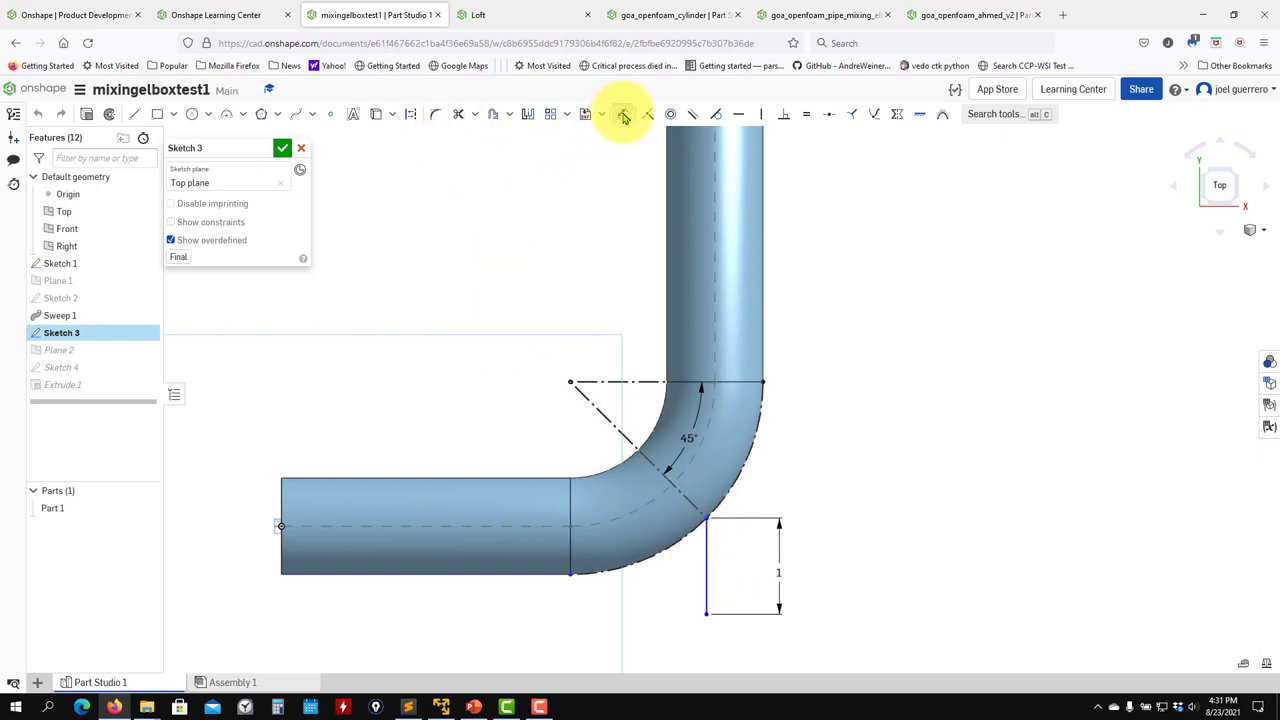
left_click(698, 516)
left_click(707, 577)
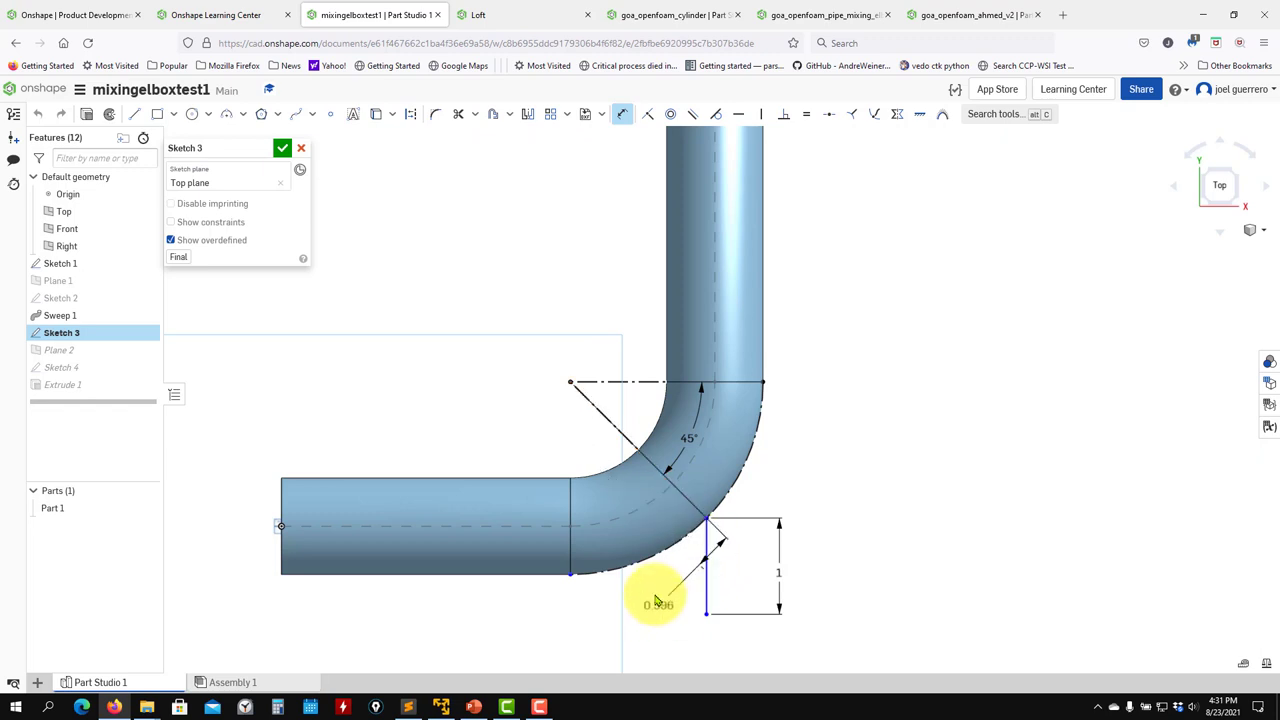
left_click(660, 571)
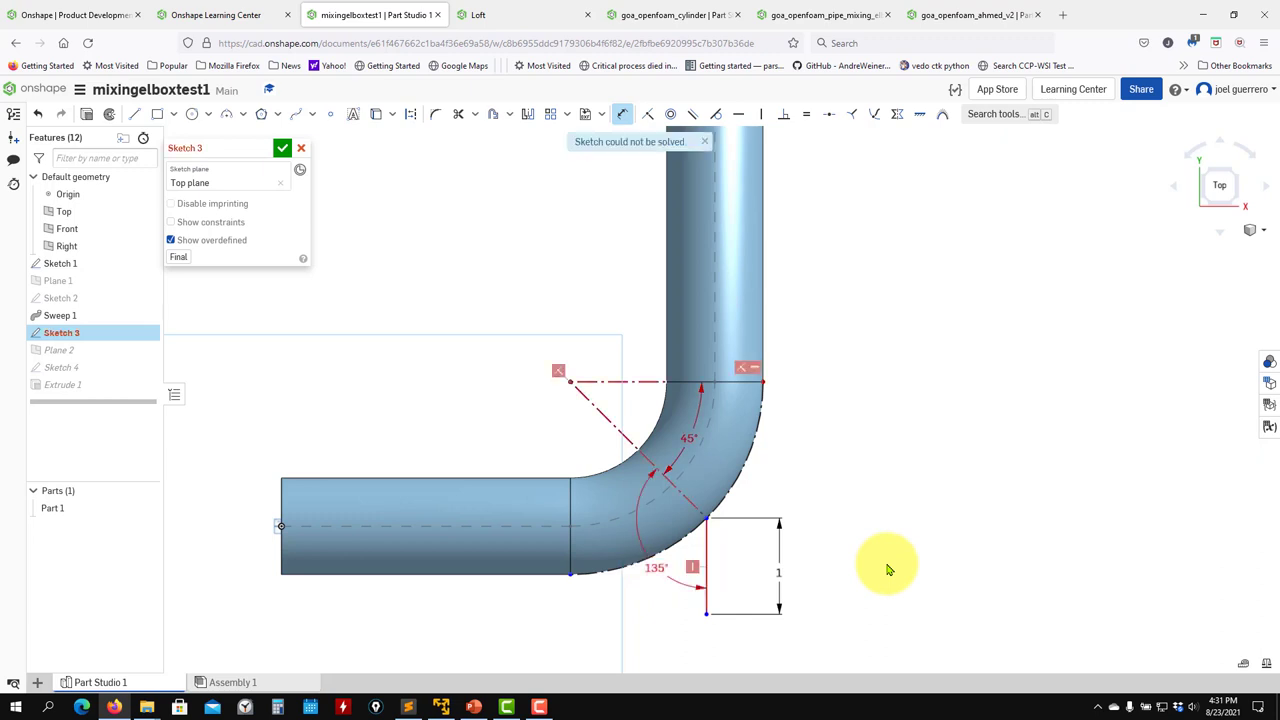
Delete the branch line's vertical constraint and accept Sketch 3
left_click(698, 582)
key("Delete")
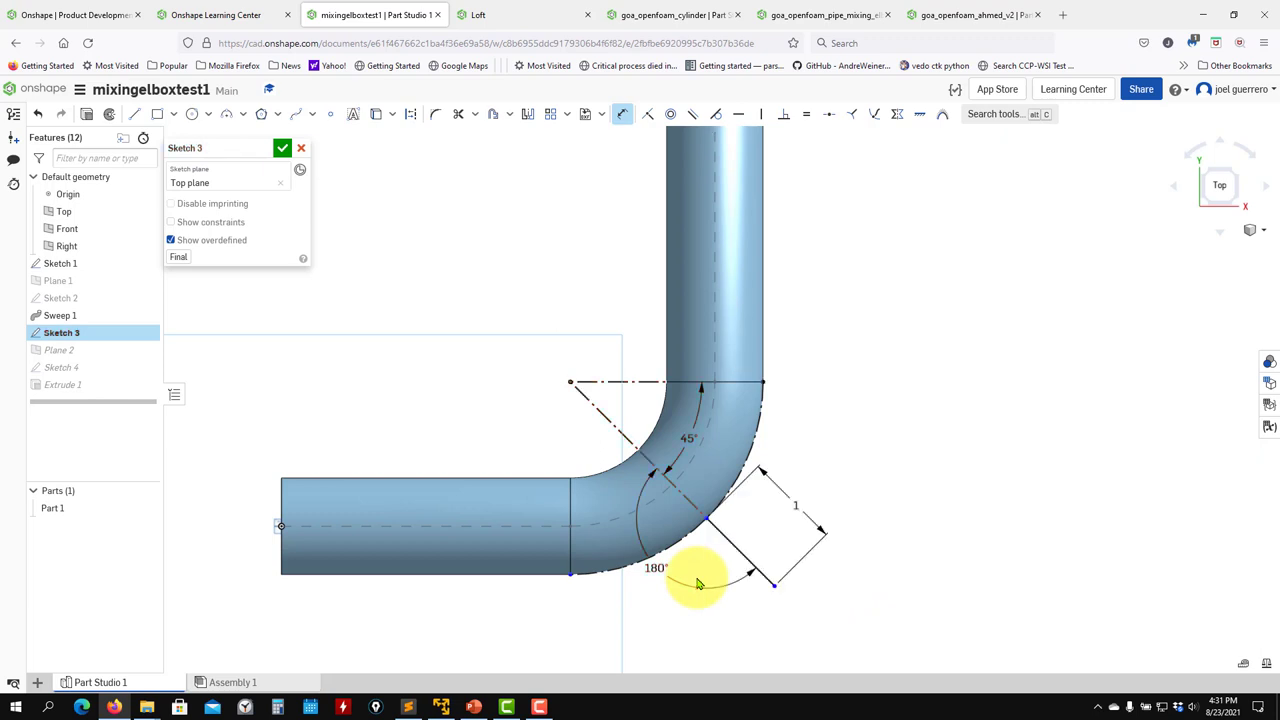
left_click(282, 148)
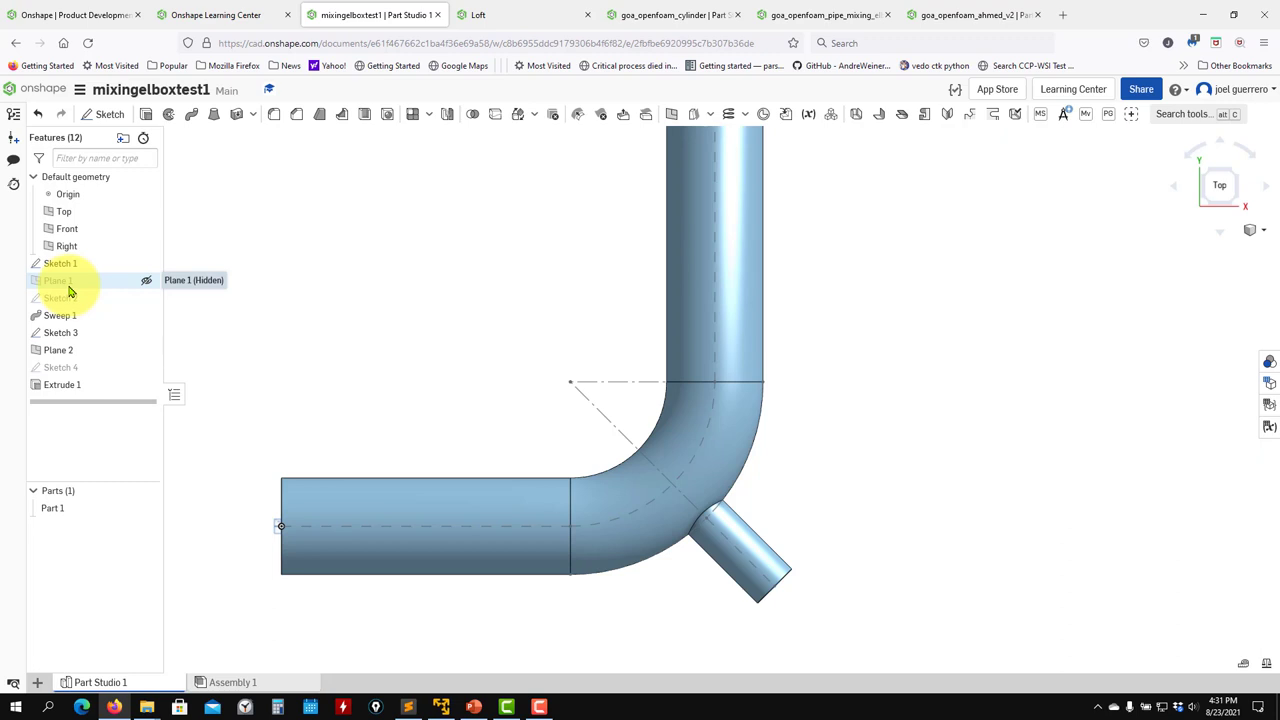
Change the Sketch 3 branch angle to 210° and rebuild the model
double_click(81, 336)
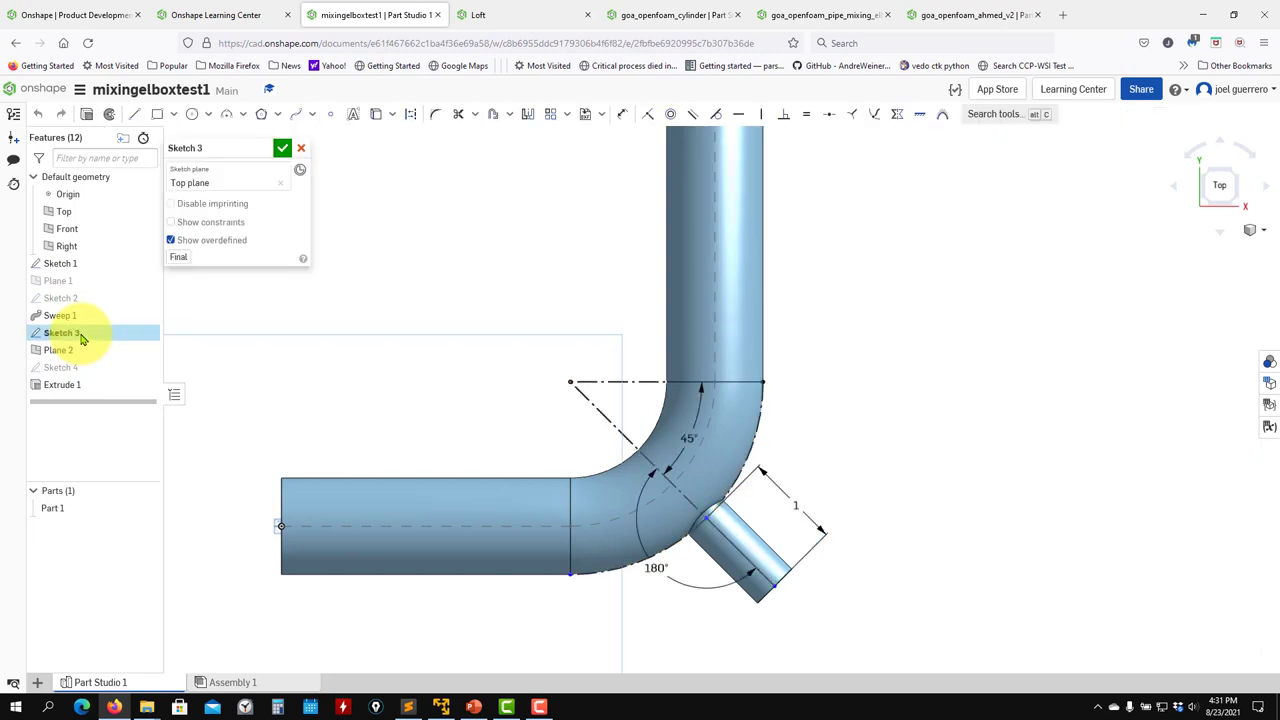
double_click(662, 572)
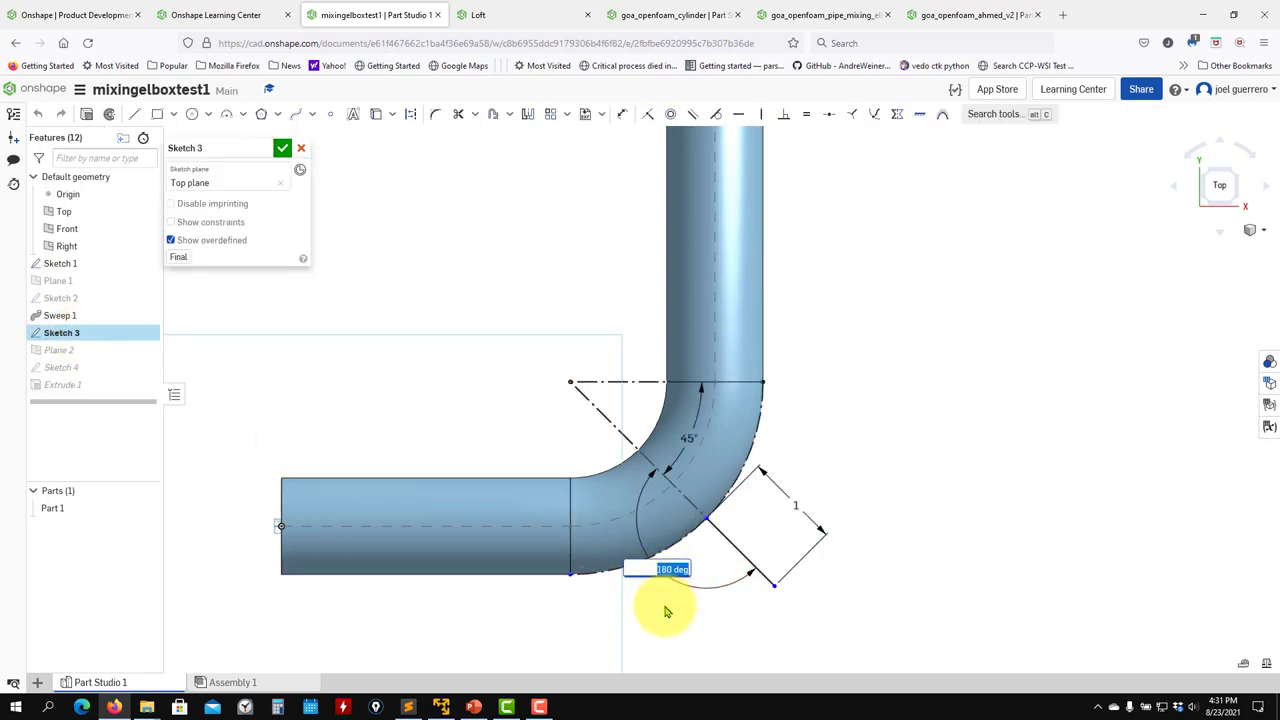
key("Return")
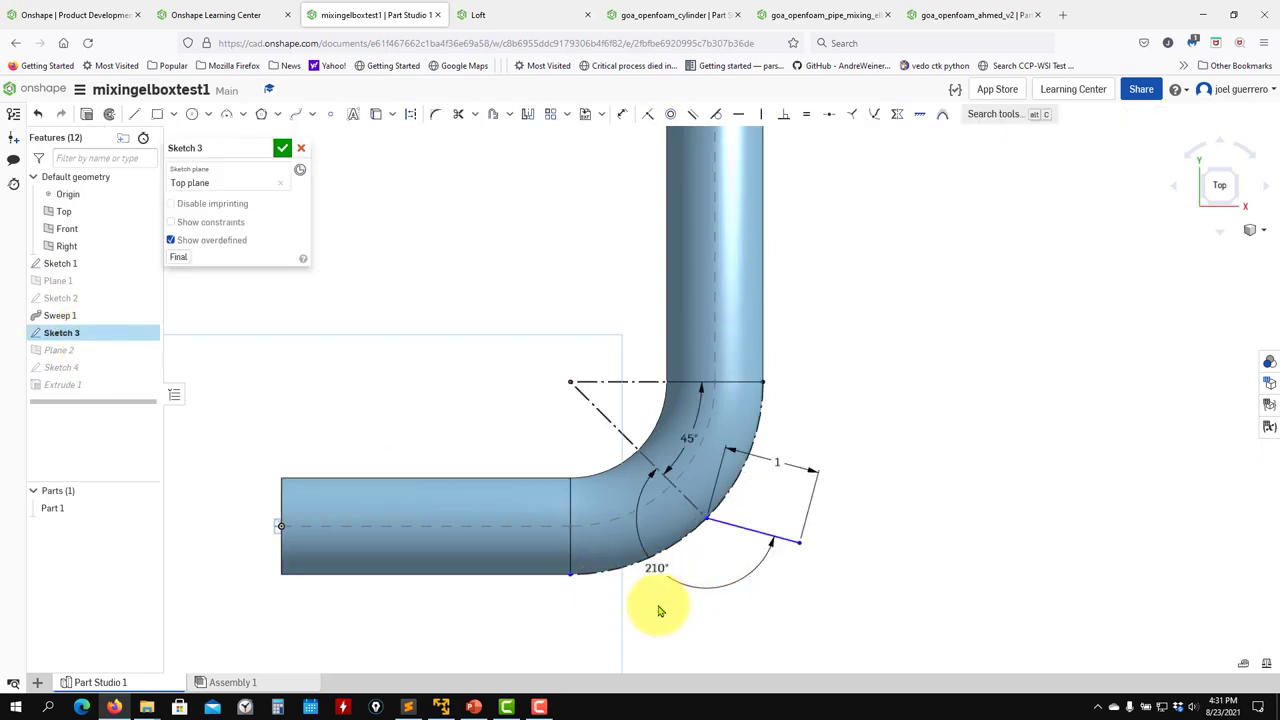
left_click(282, 148)
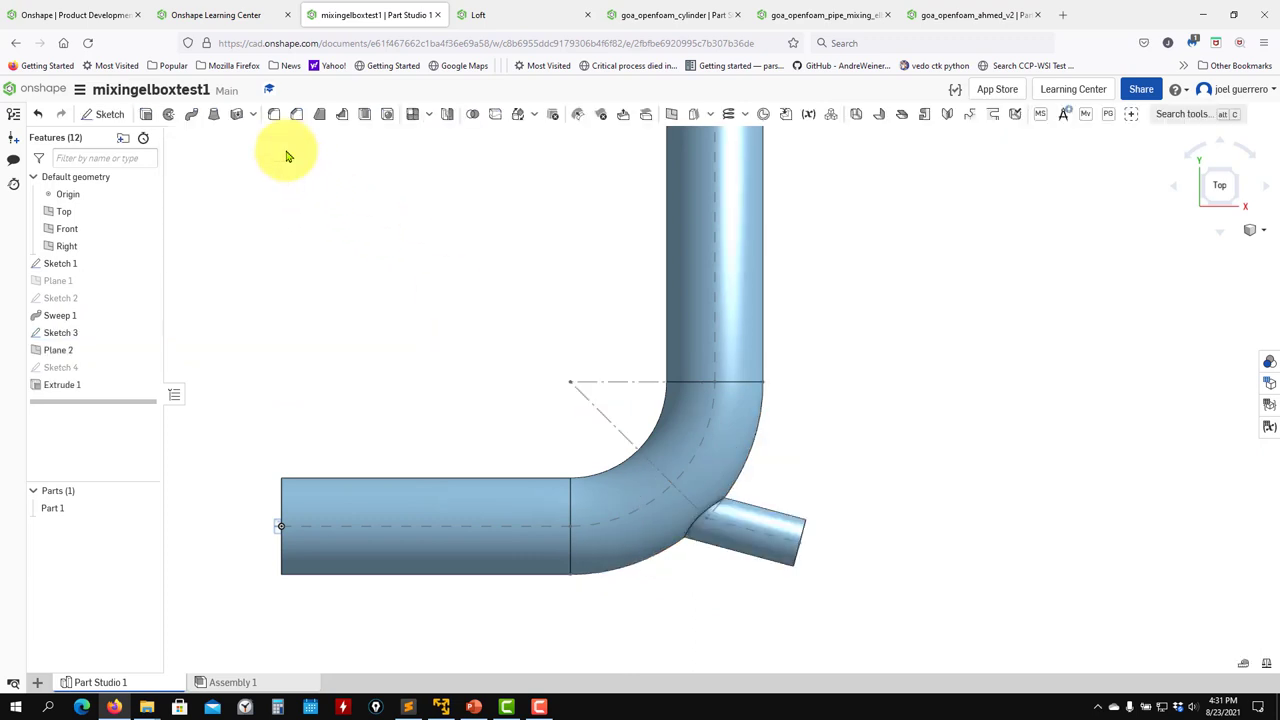
Change the branch angle to 90° and accept the sketch
double_click(86, 343)
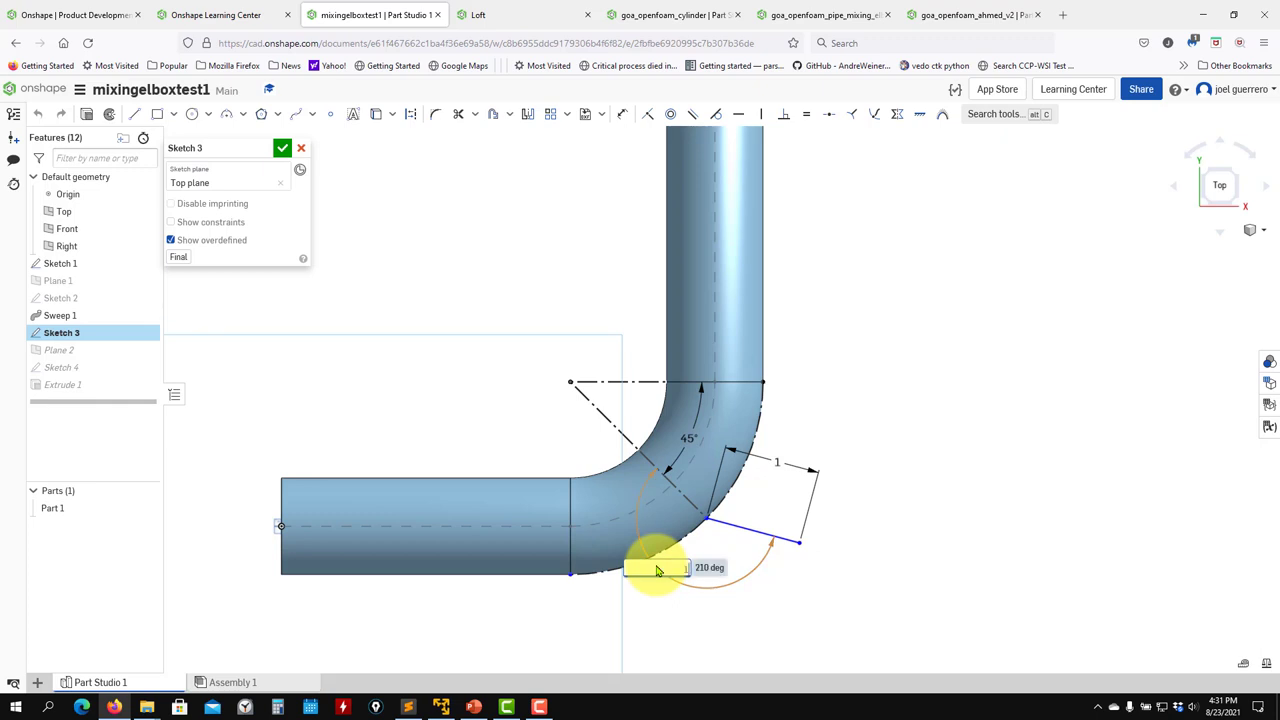
type("90")
key("Return")
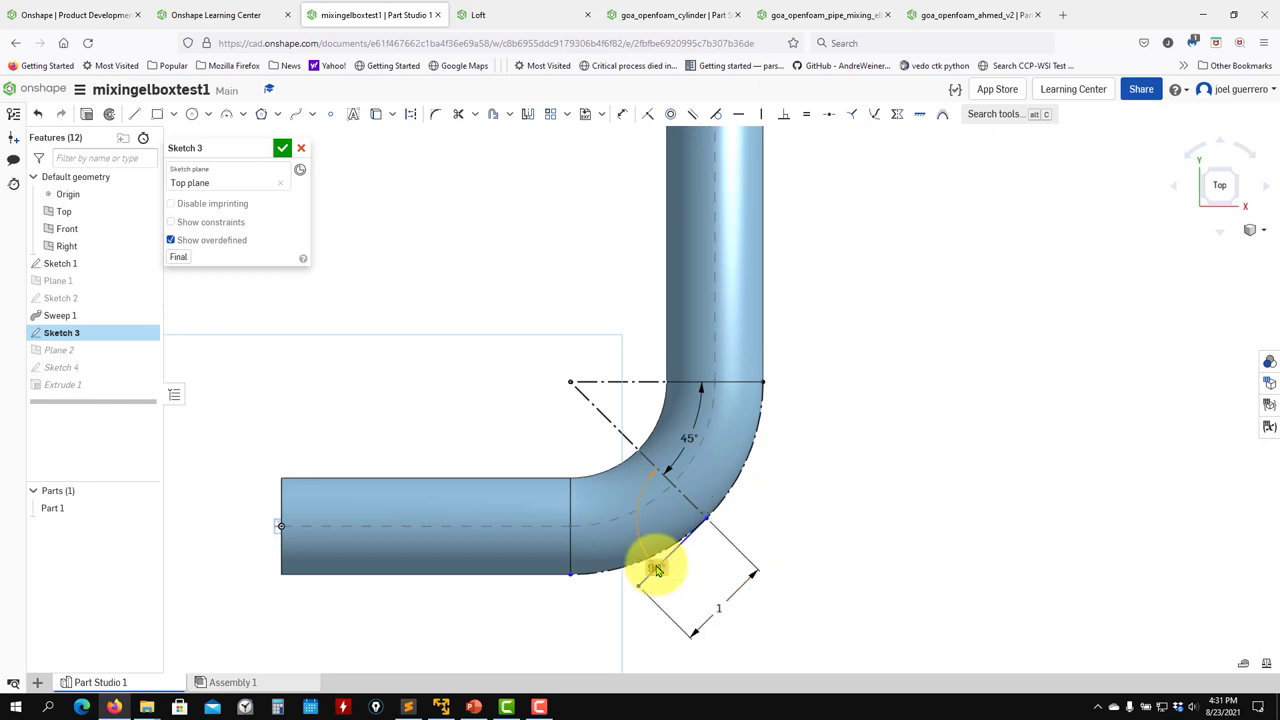
left_click(282, 148)
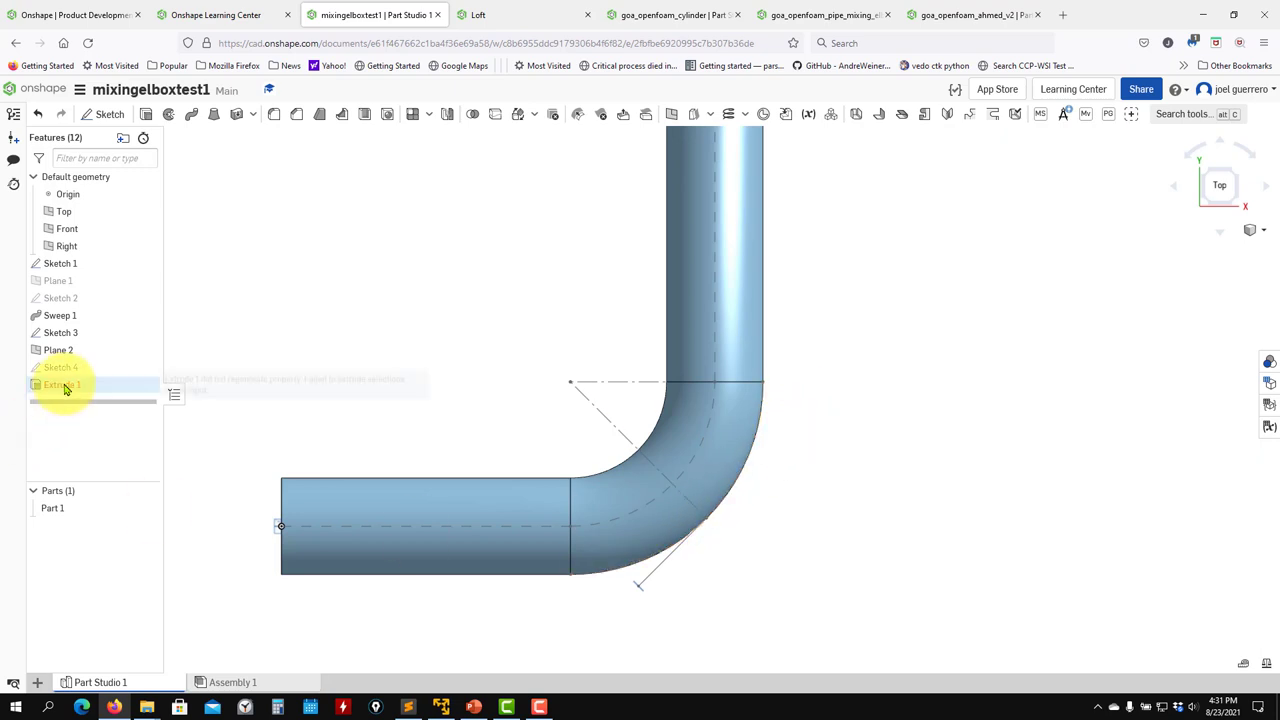
Change the branch angle to 110° and accept the sketch
double_click(62, 333)
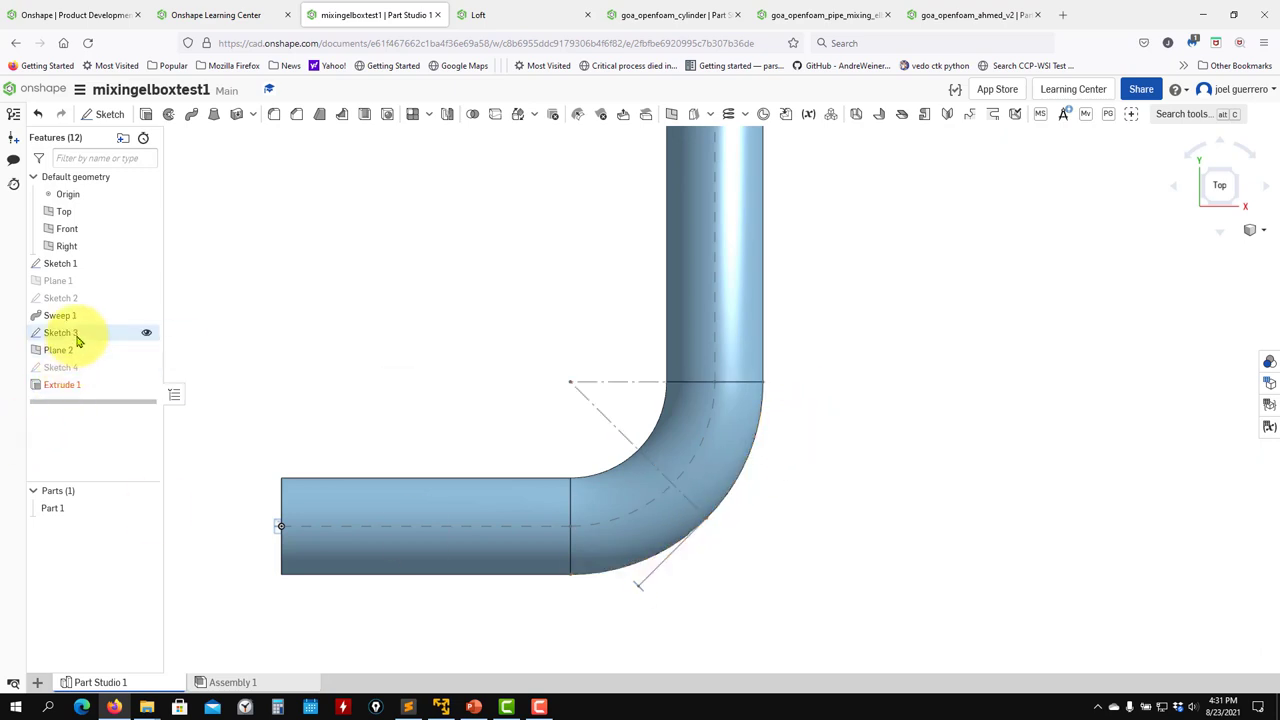
double_click(658, 570)
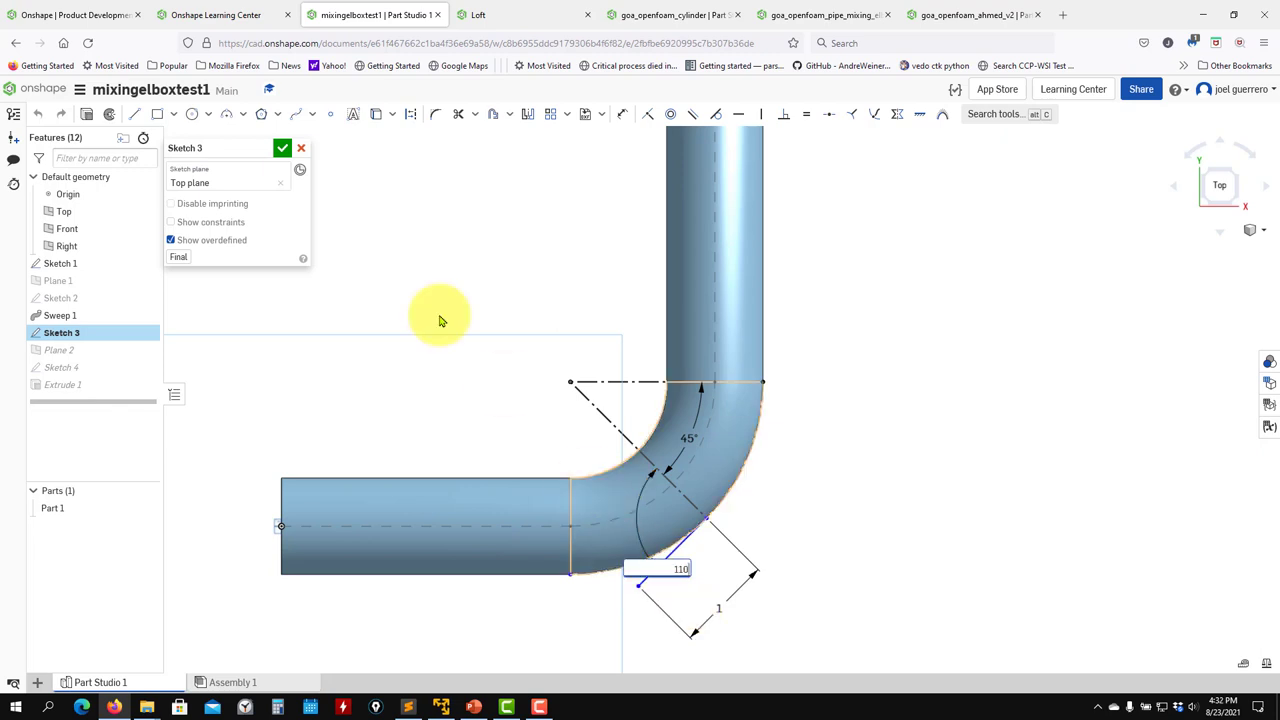
key("Return")
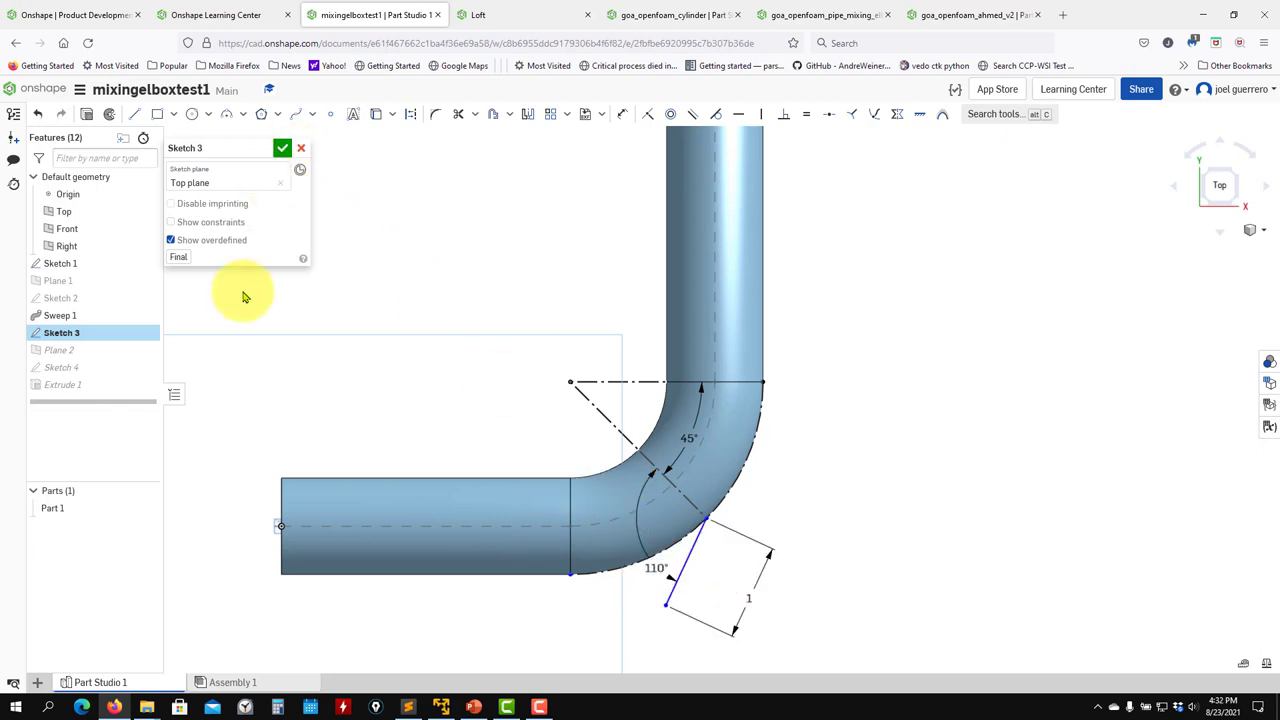
left_click(282, 148)
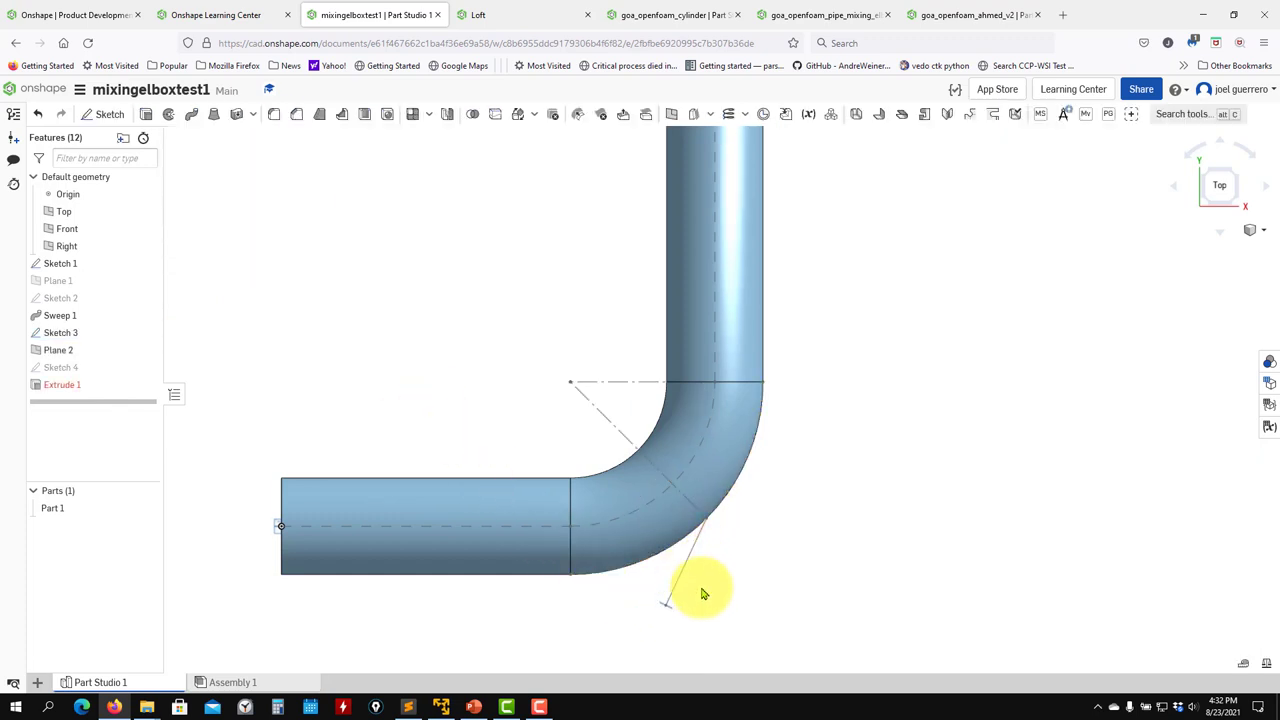
double_click(60, 384)
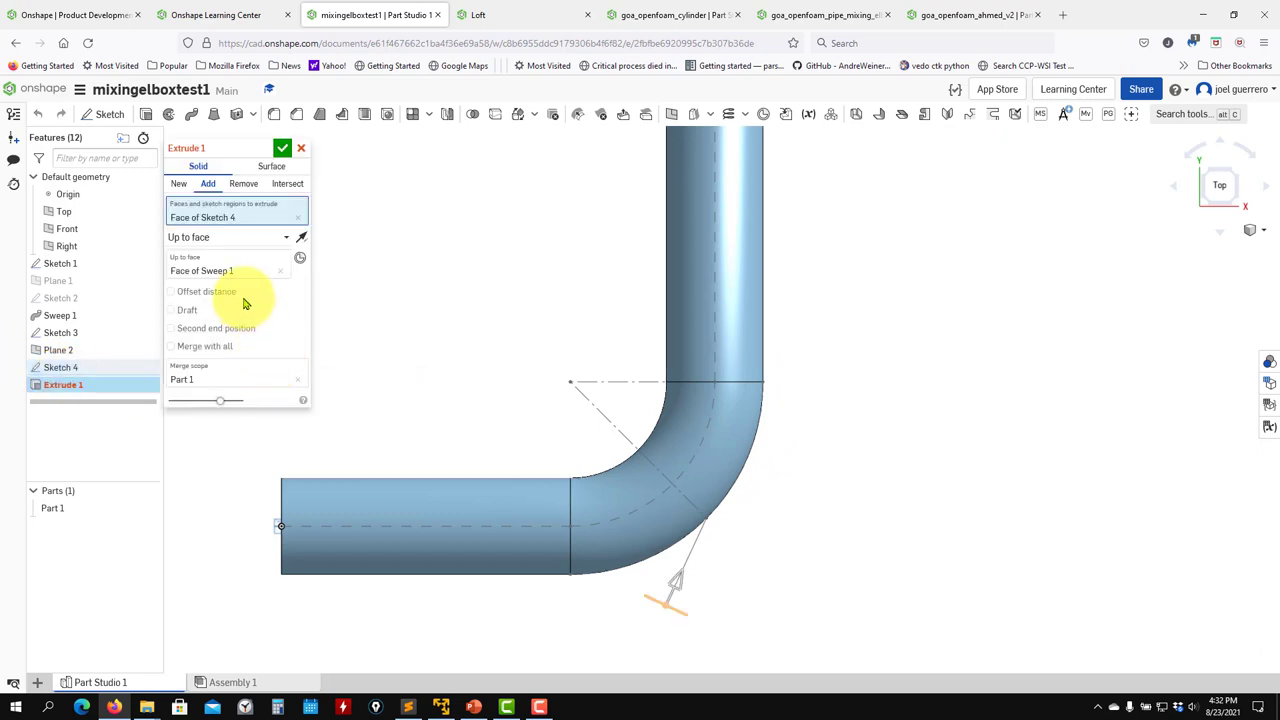
left_click(272, 270)
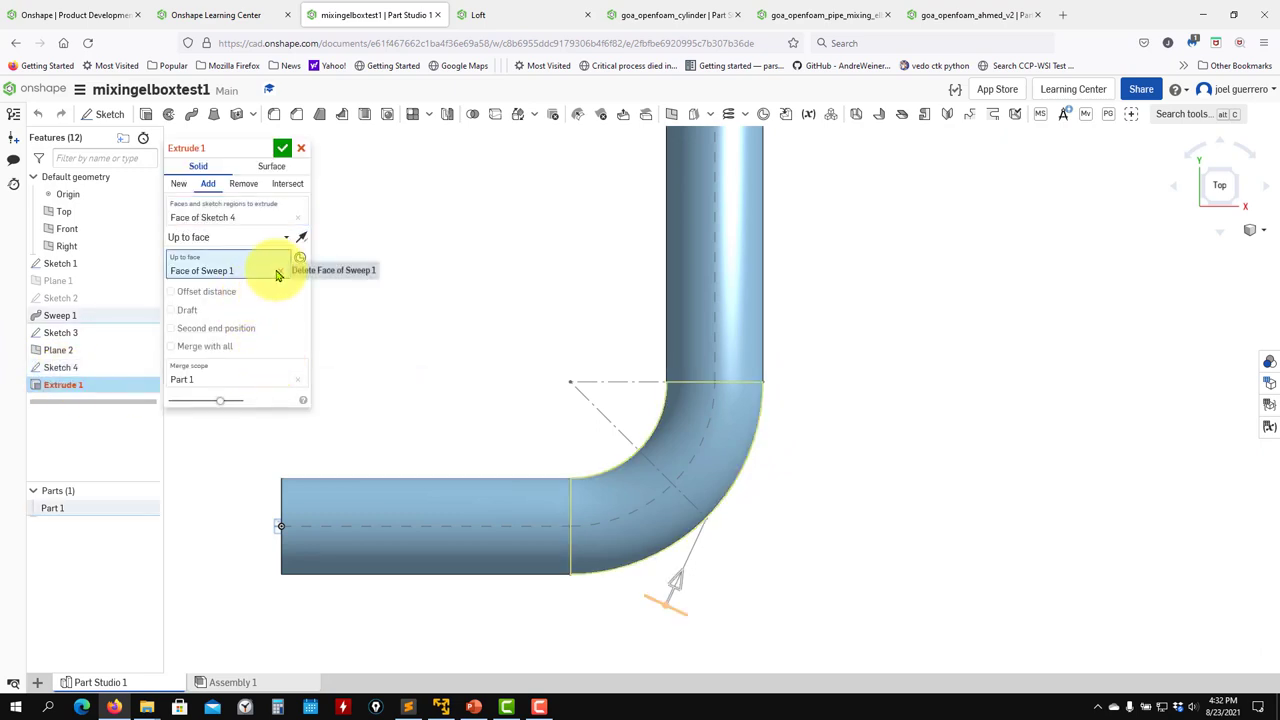
left_click(284, 240)
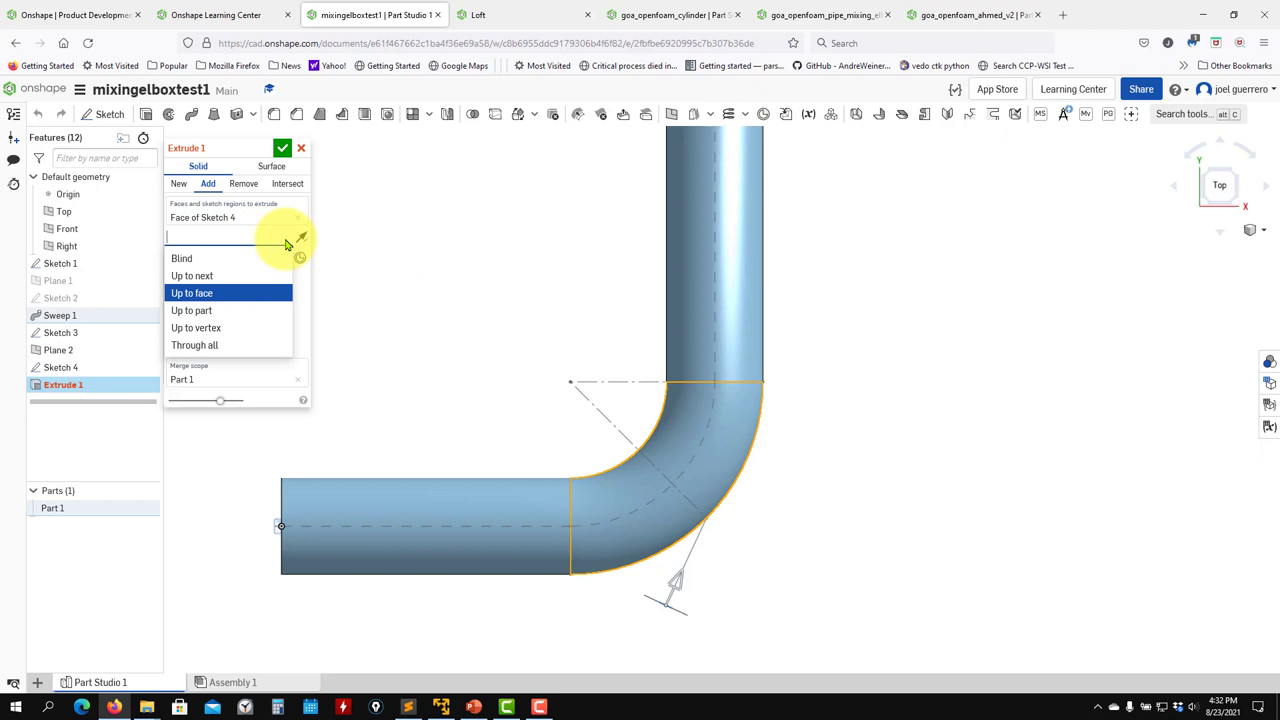
left_click(200, 259)
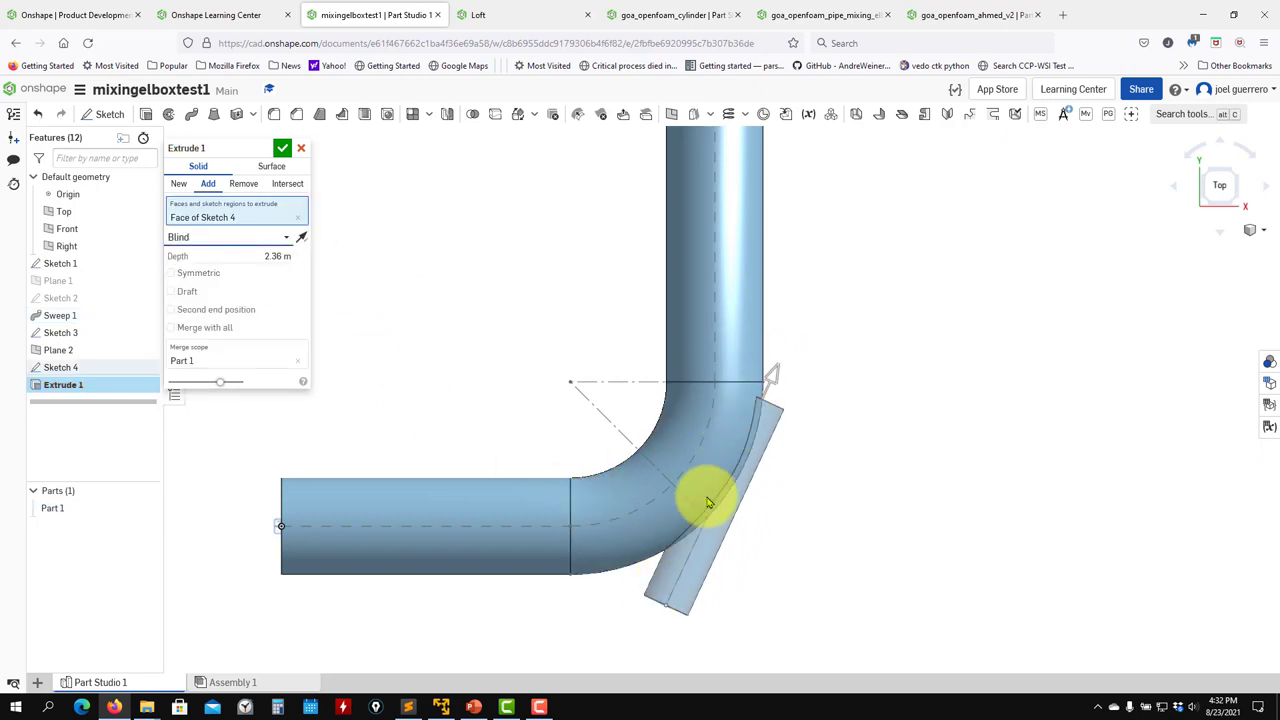
left_click(255, 240)
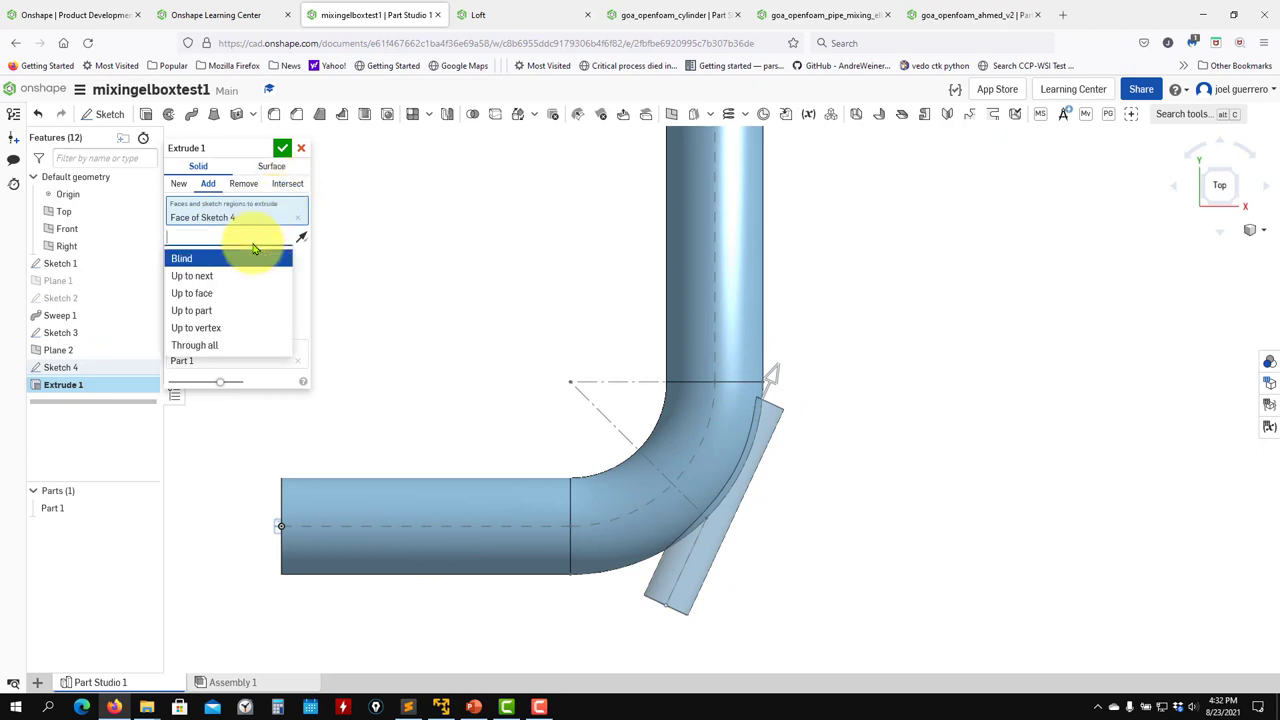
left_click(227, 292)
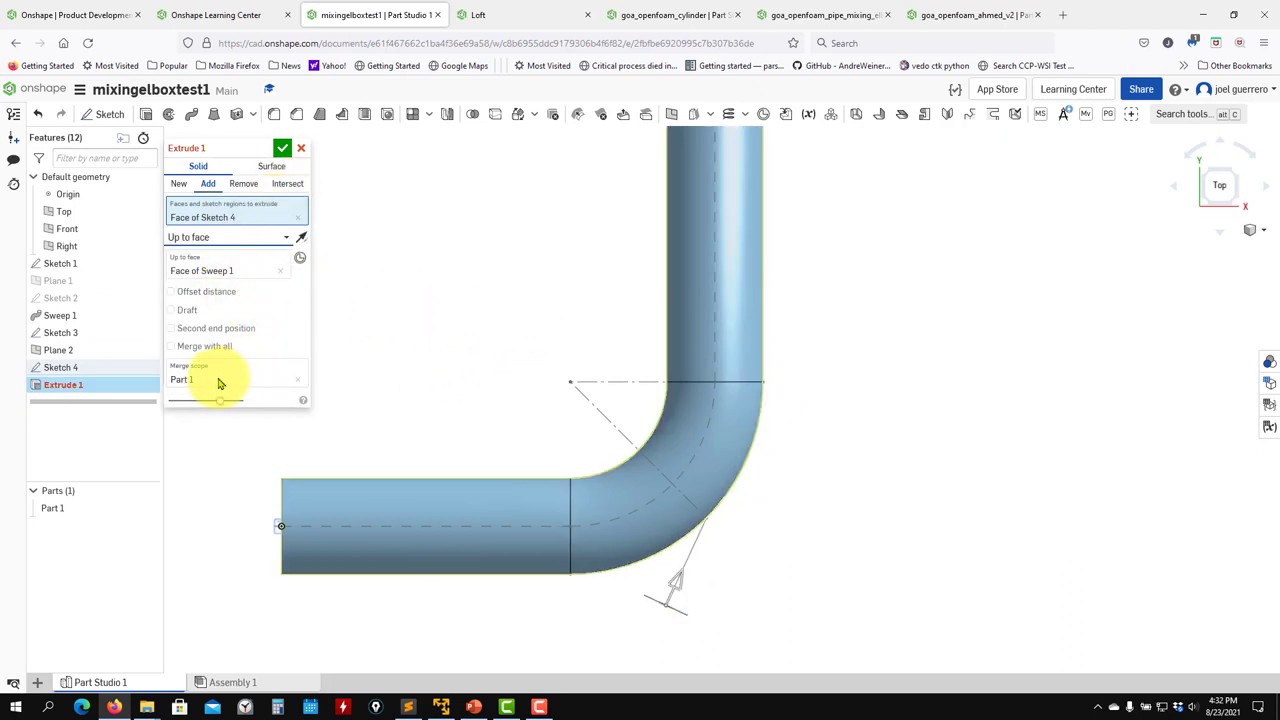
left_click(282, 148)
Set the Sketch 3 branch angle to 120° and rebuild the model
double_click(88, 333)
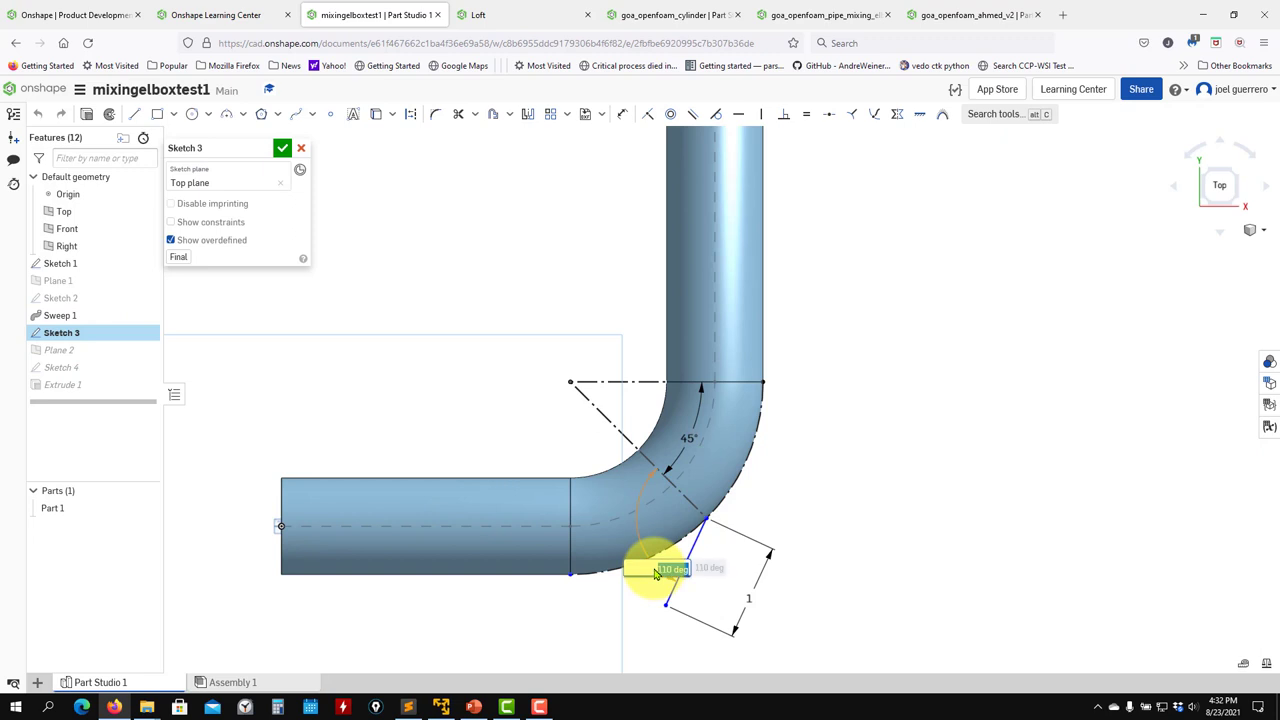
type("0")
key("Return")
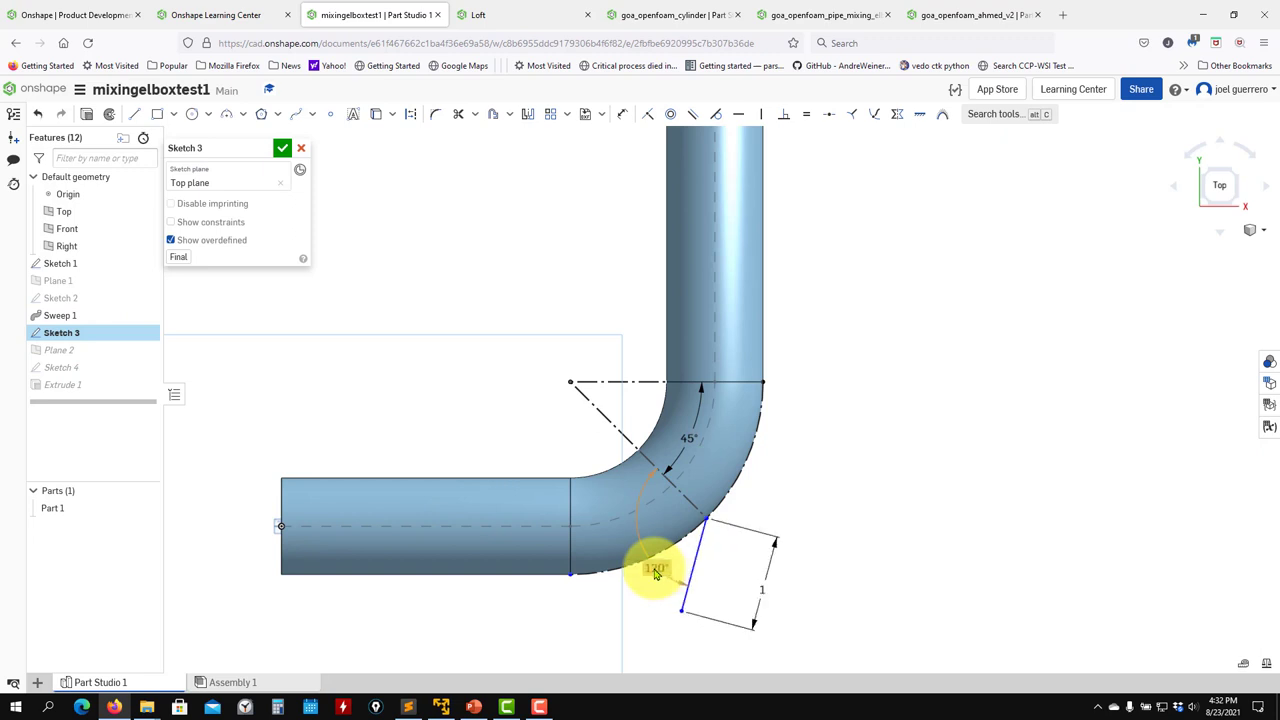
left_click(282, 148)
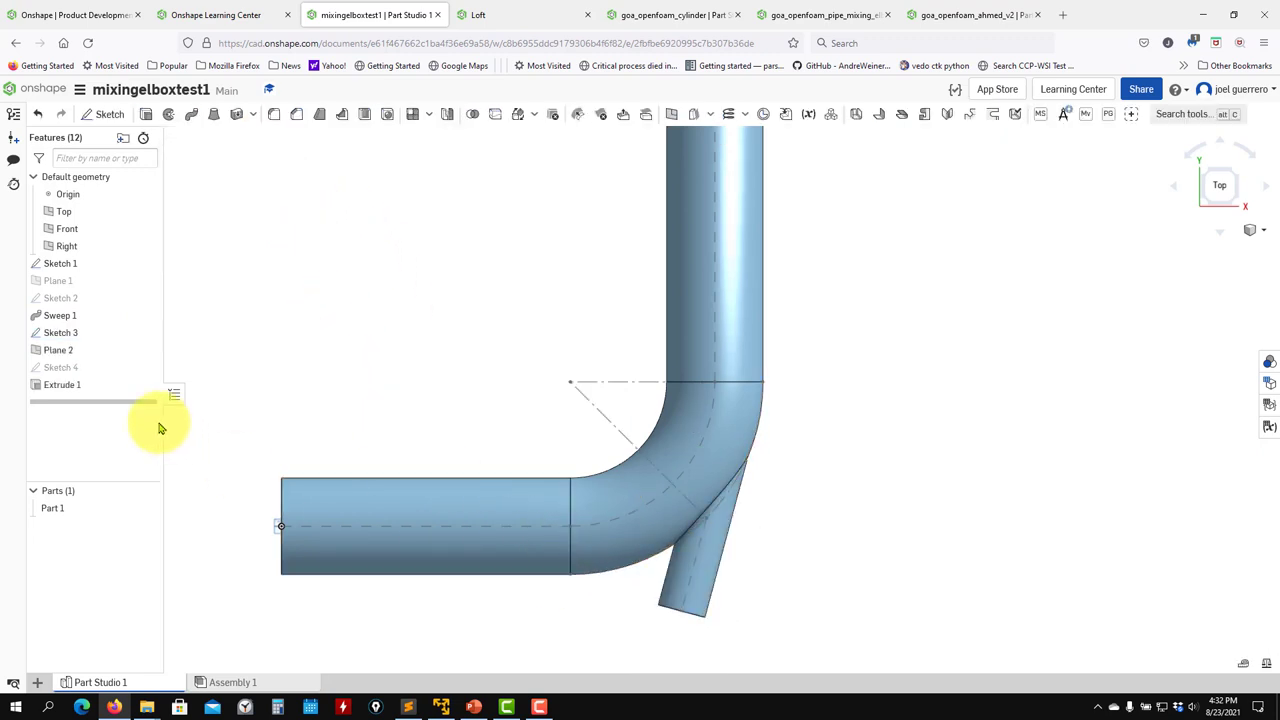
Reopen Sketch 3 with the final-part preview and try 160° then 115° for the branch angle
double_click(94, 332)
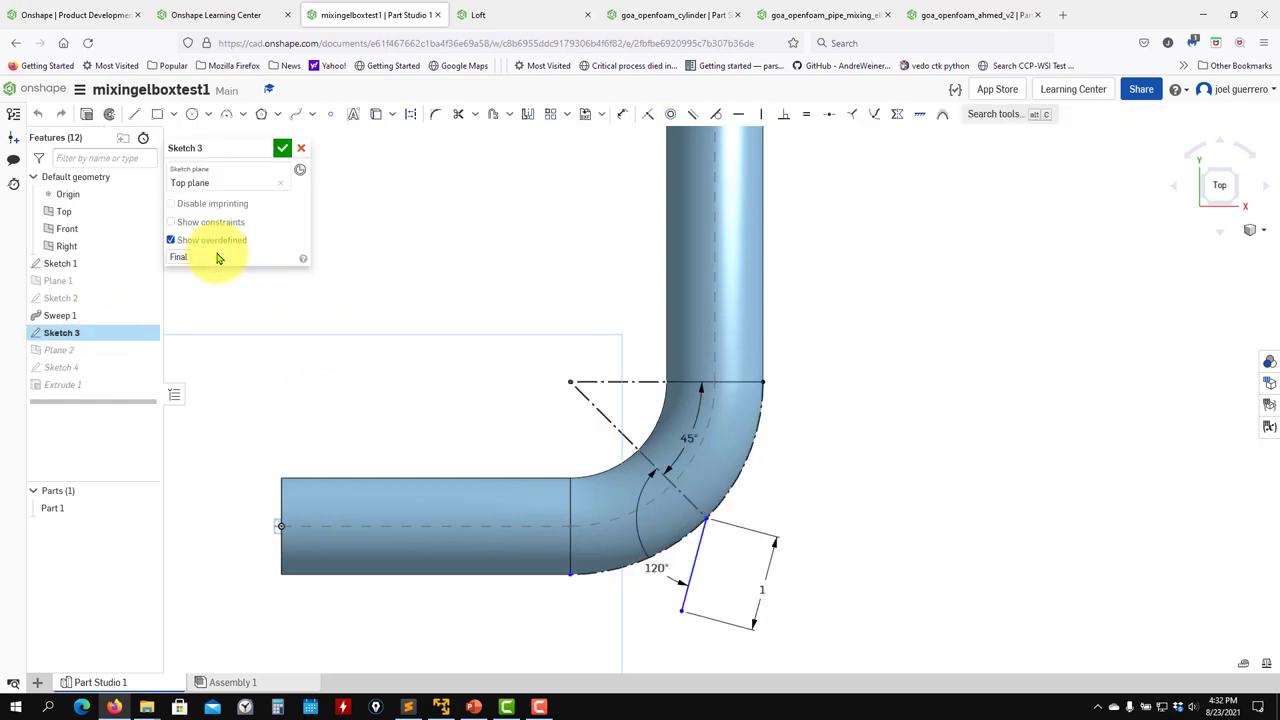
left_click(179, 259)
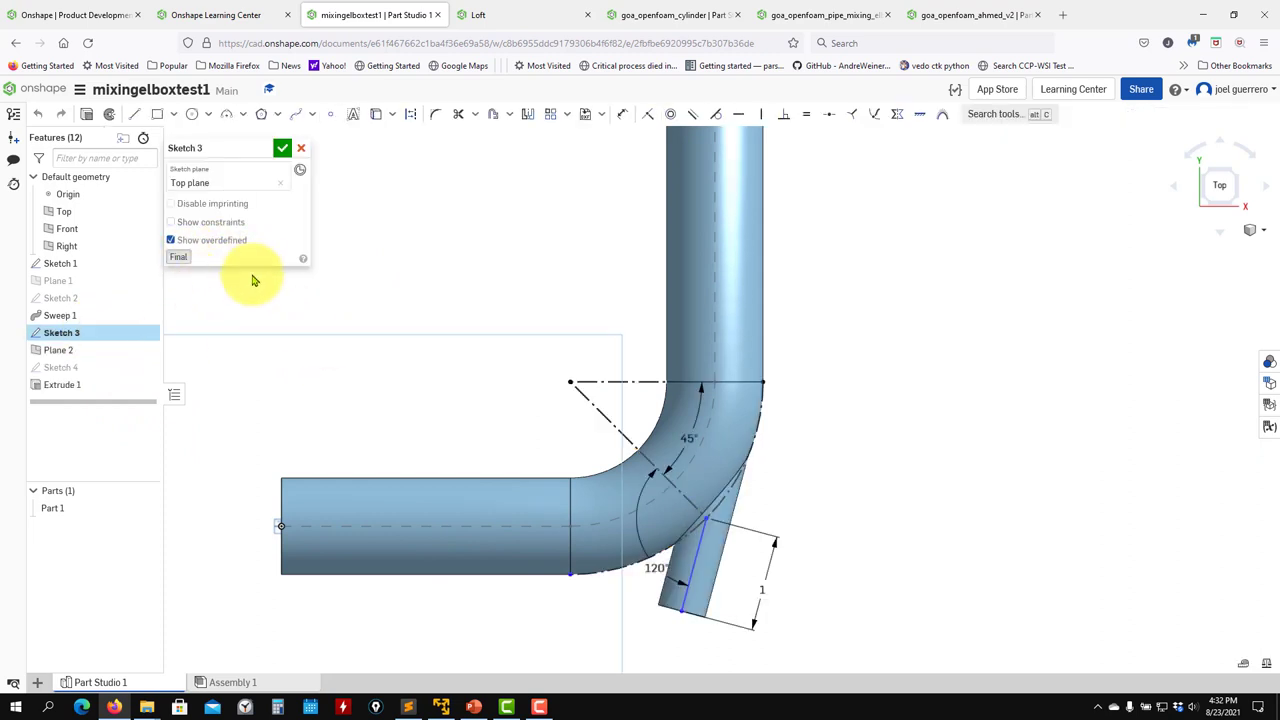
double_click(655, 569)
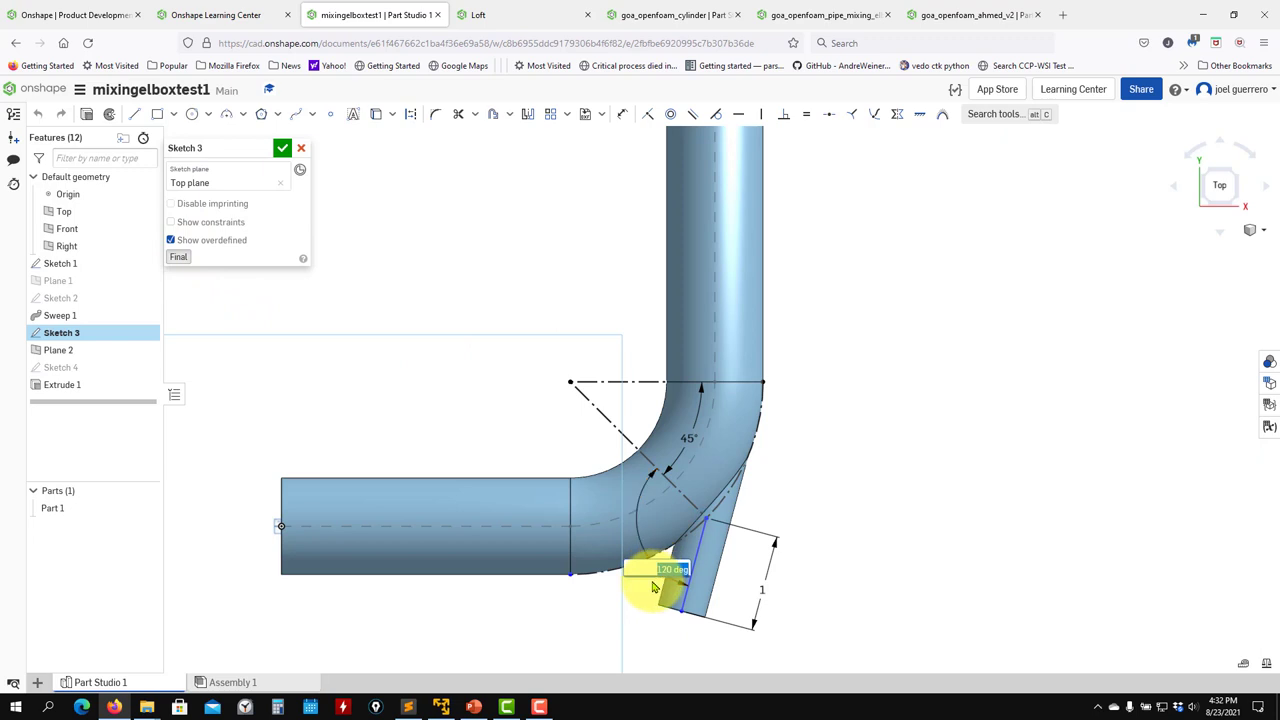
type("160")
key("Return")
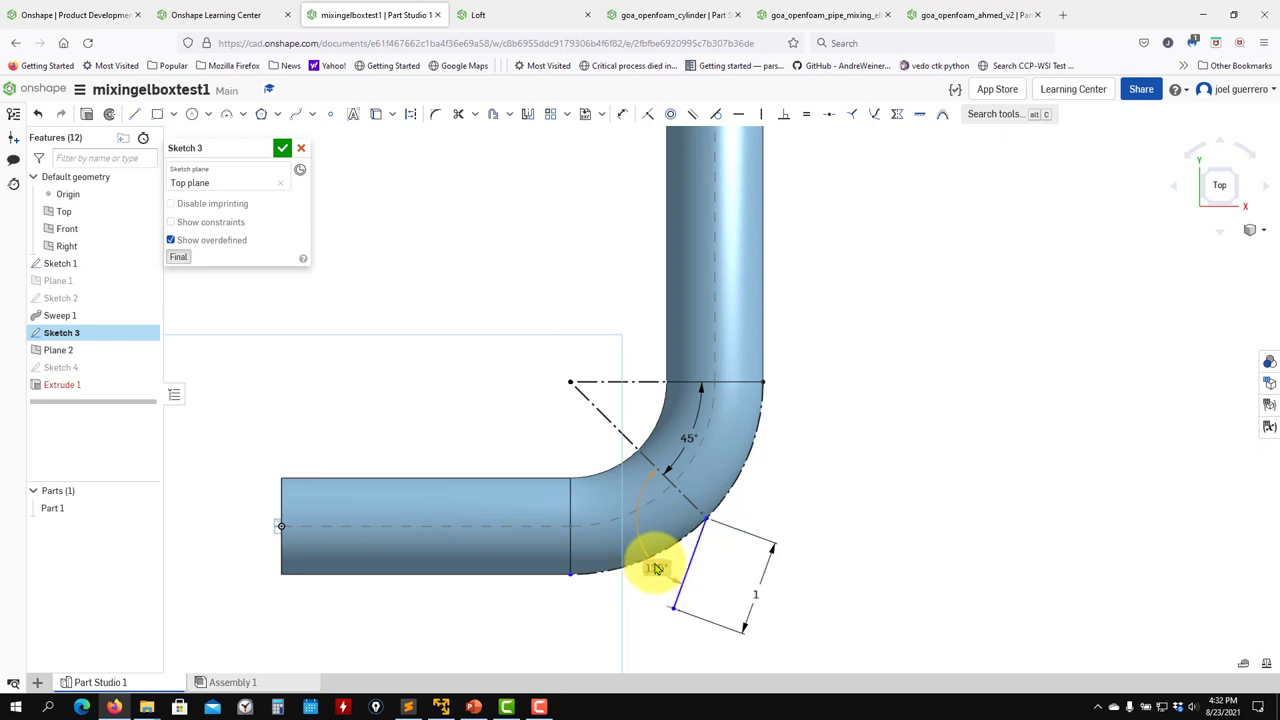
double_click(660, 577)
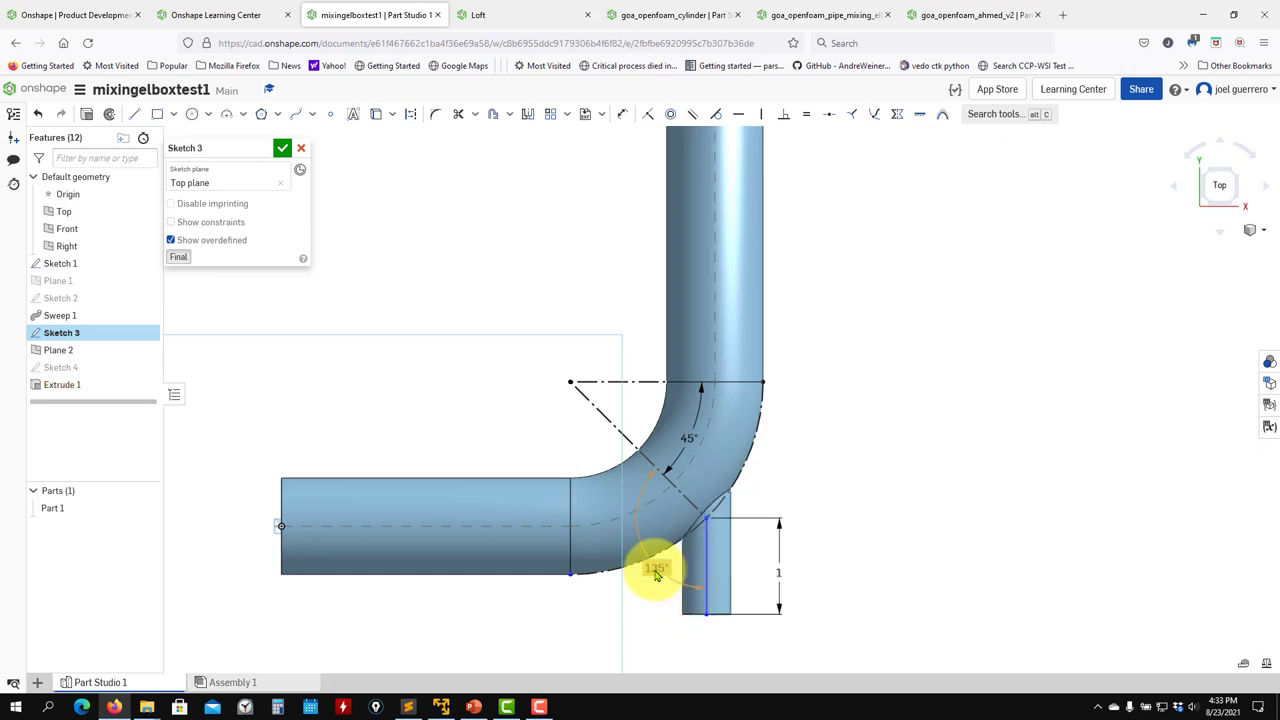
left_click(282, 148)
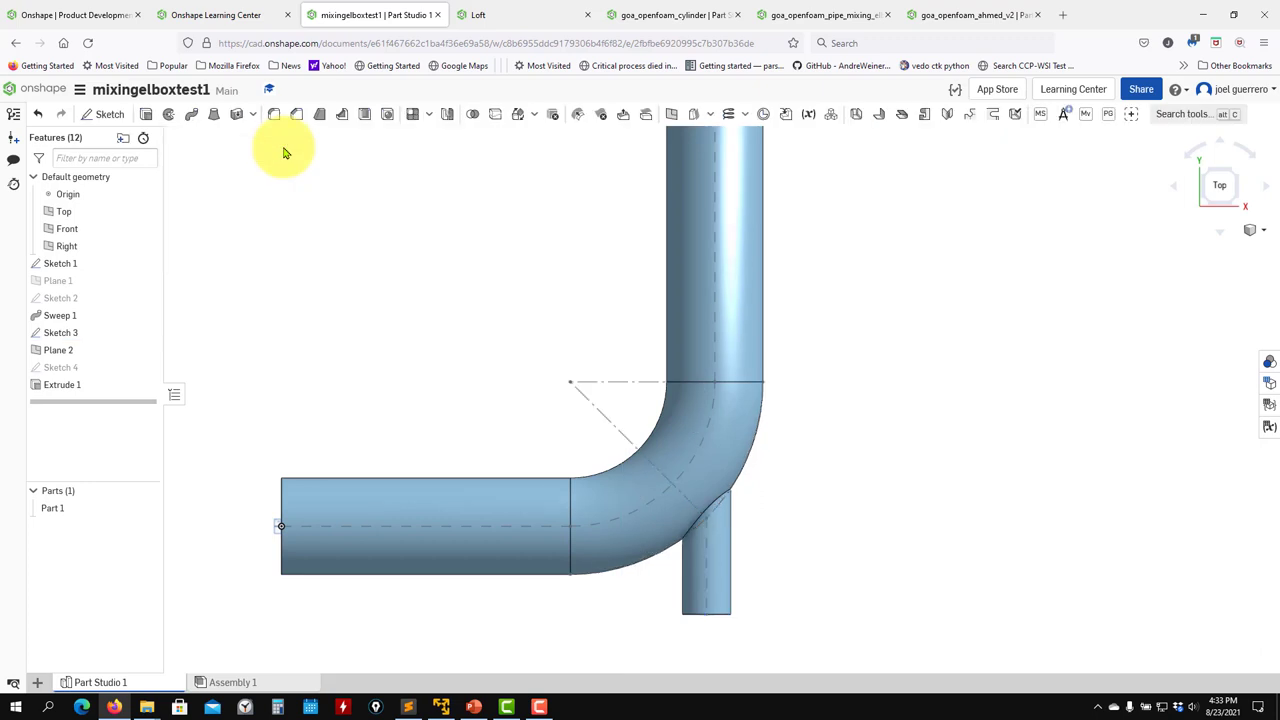
scroll(669, 366, "down", 5)
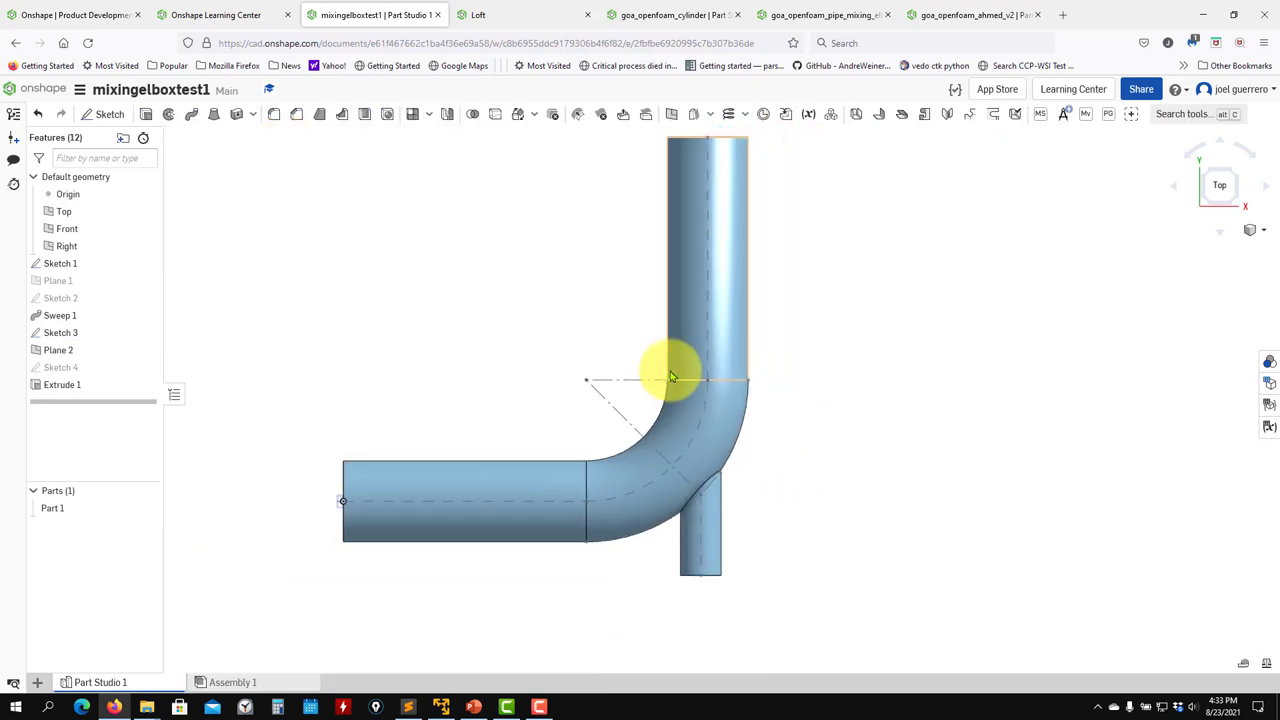
scroll(628, 373, "up", 3)
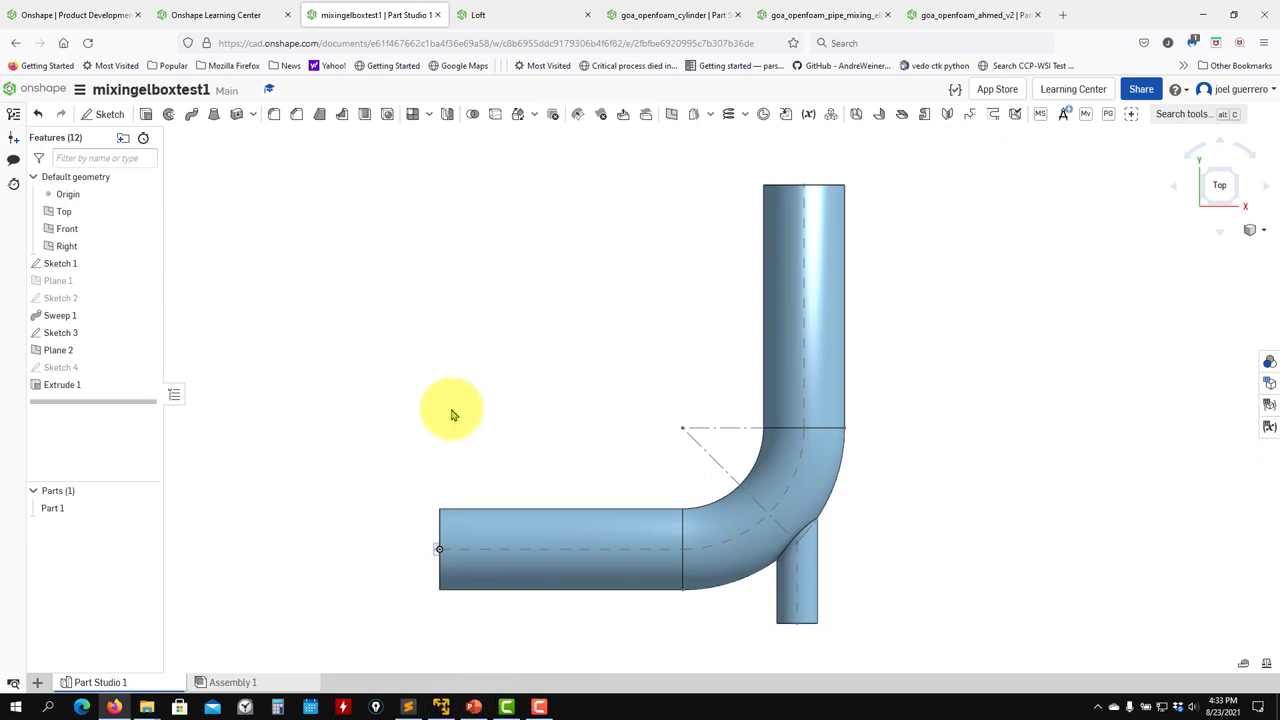
Start exporting Part 1 and name the export file mixingelbow1
left_click(82, 511)
right_click(82, 511)
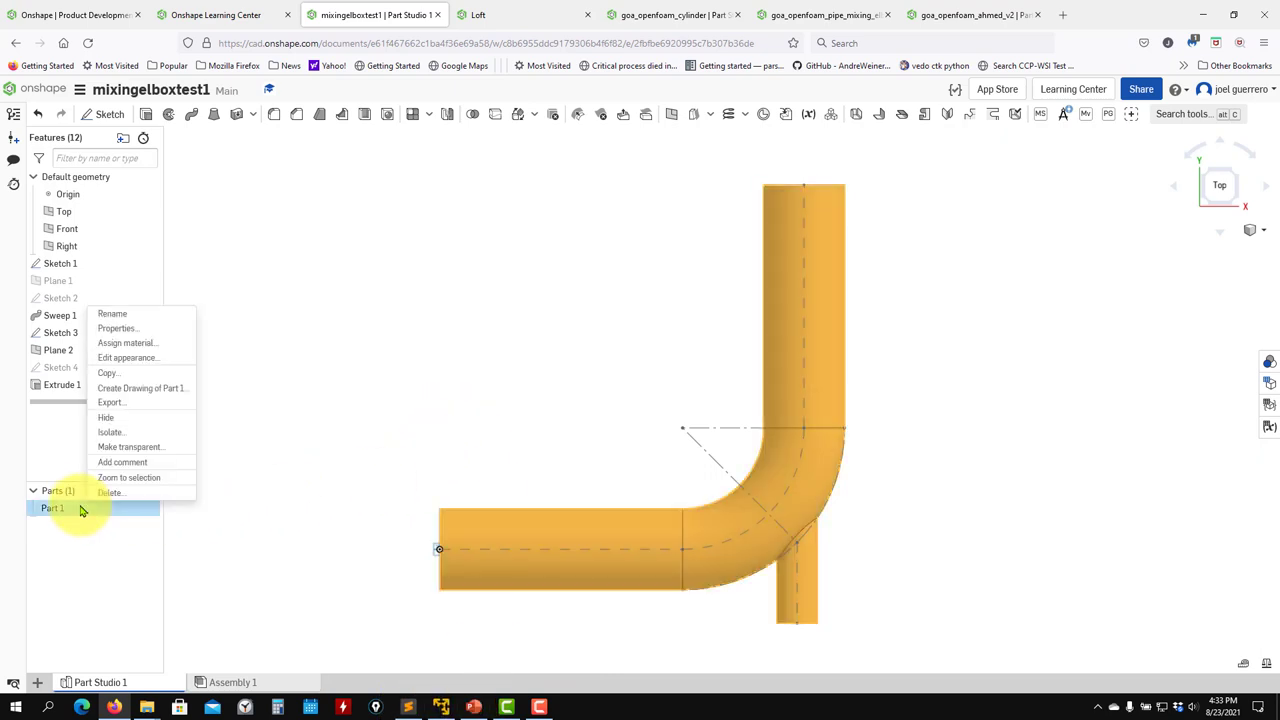
left_click(126, 403)
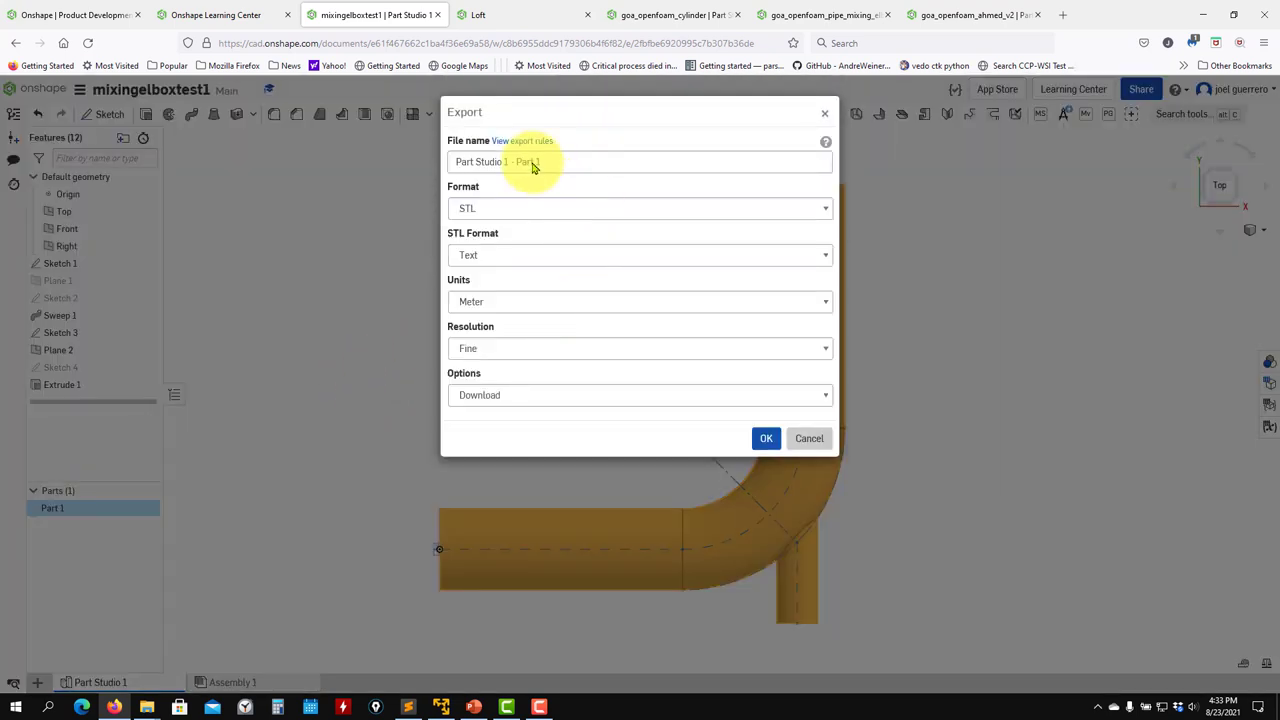
left_click(565, 163)
Export as Text STL in meters with Fine resolution and the Download option
left_click(519, 212)
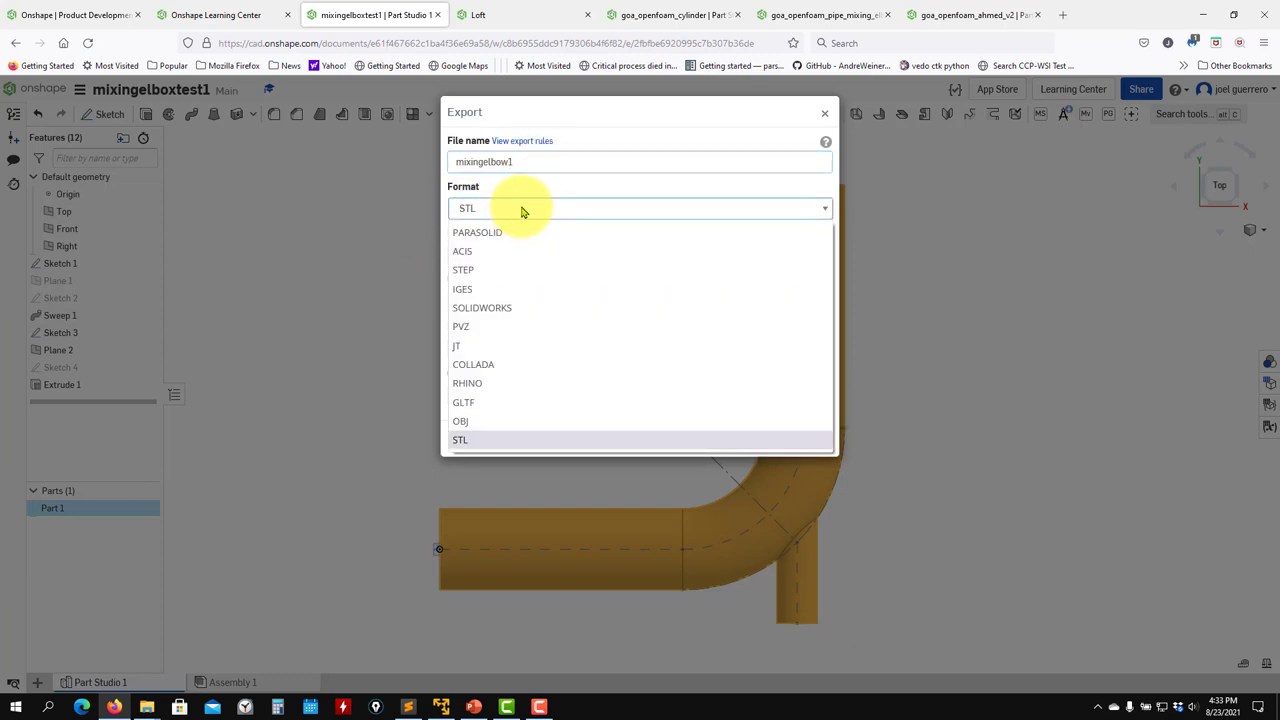
left_click(465, 438)
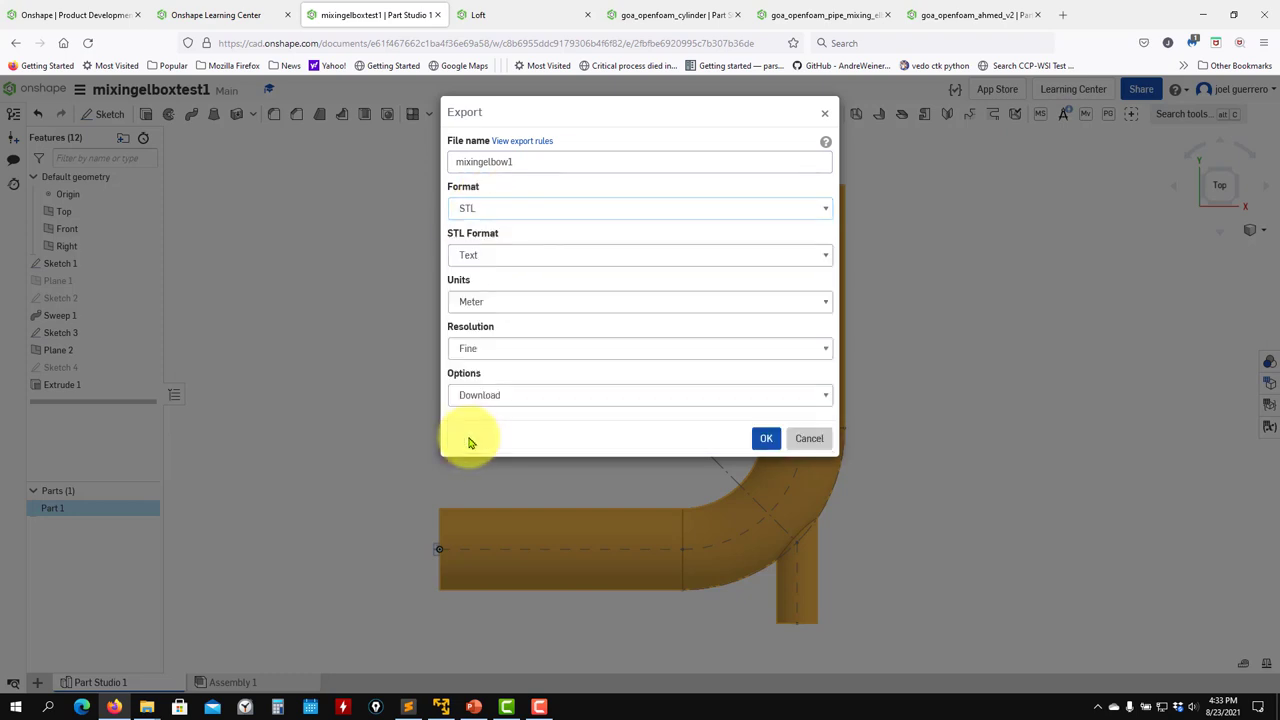
left_click(490, 257)
left_click(466, 277)
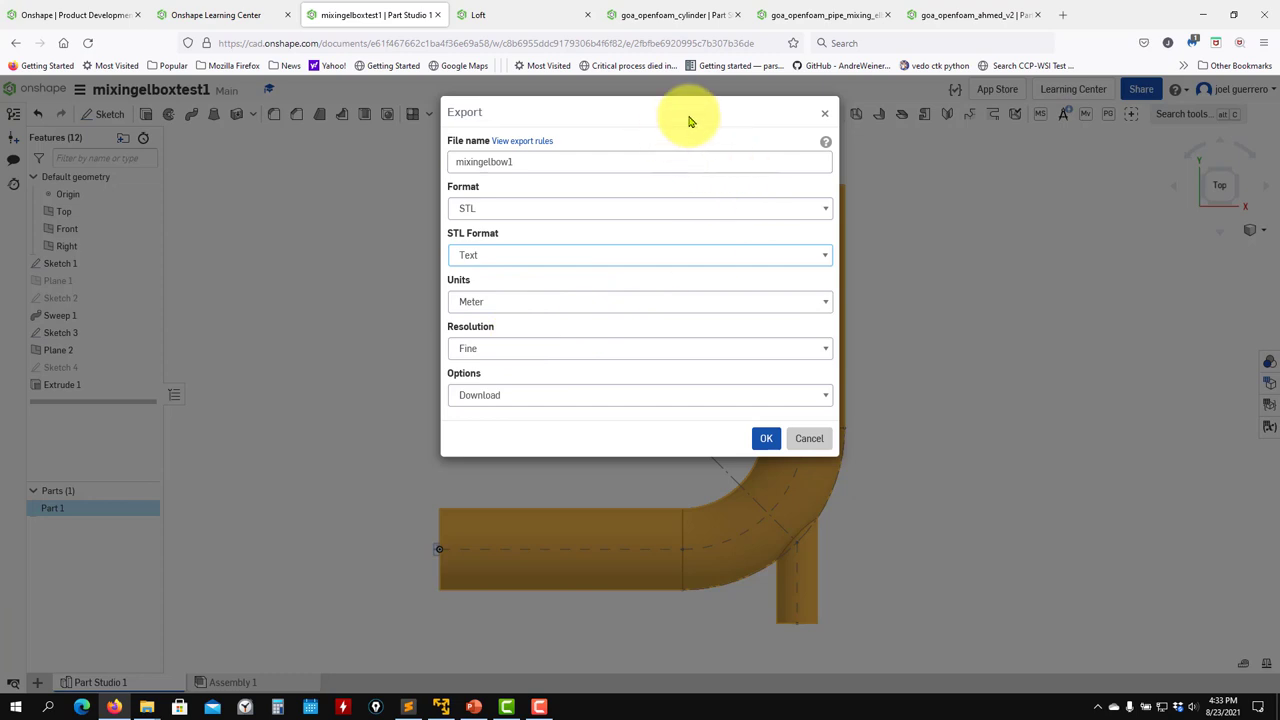
left_click_drag(409, 127, 676, 152)
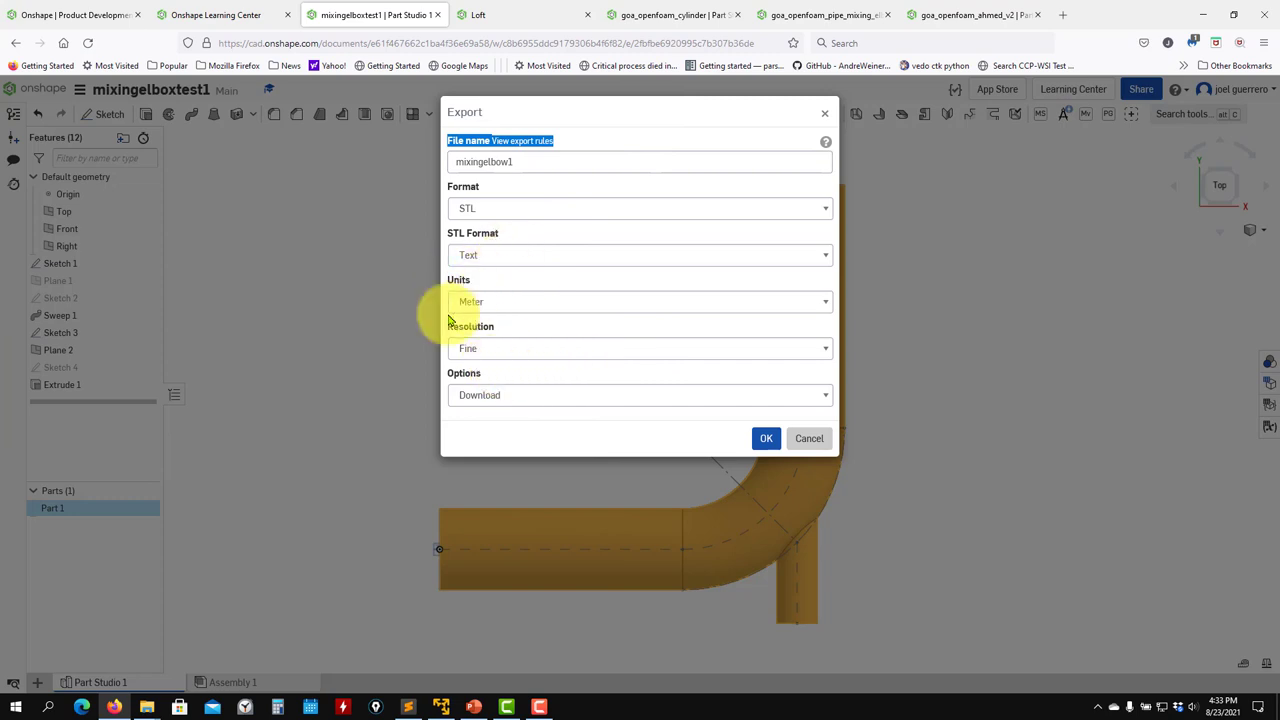
left_click(651, 358)
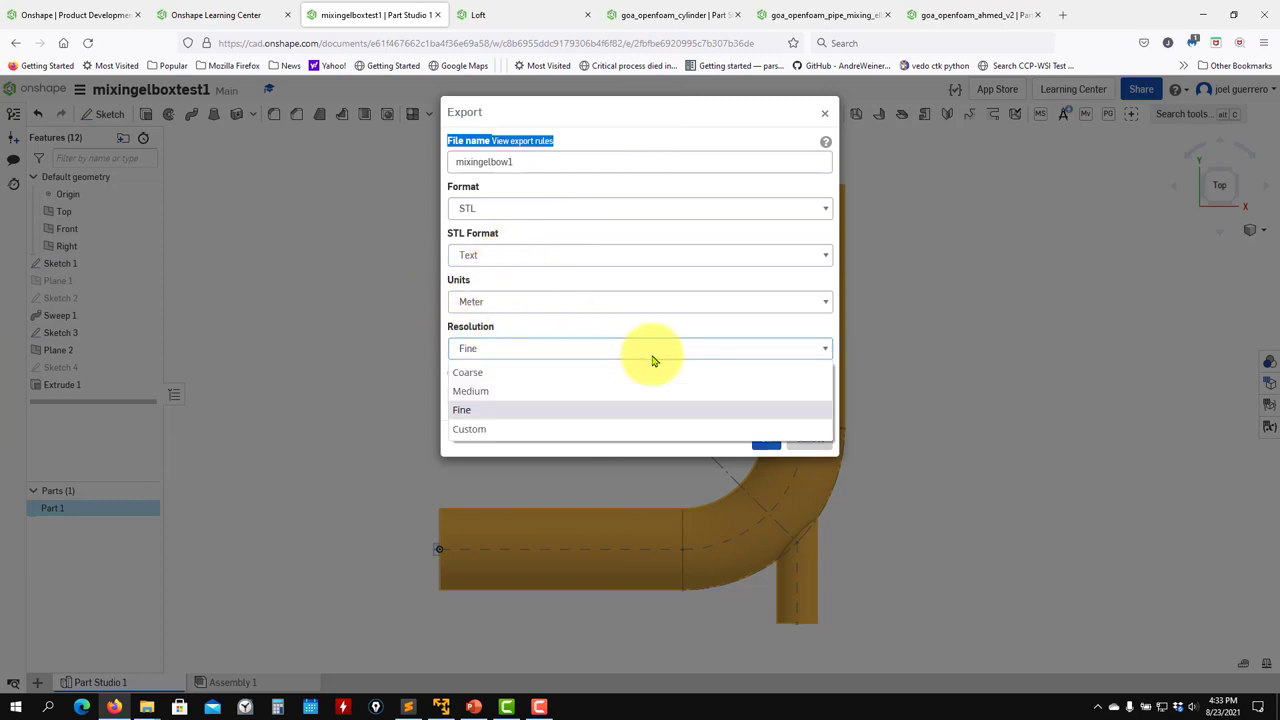
left_click(500, 411)
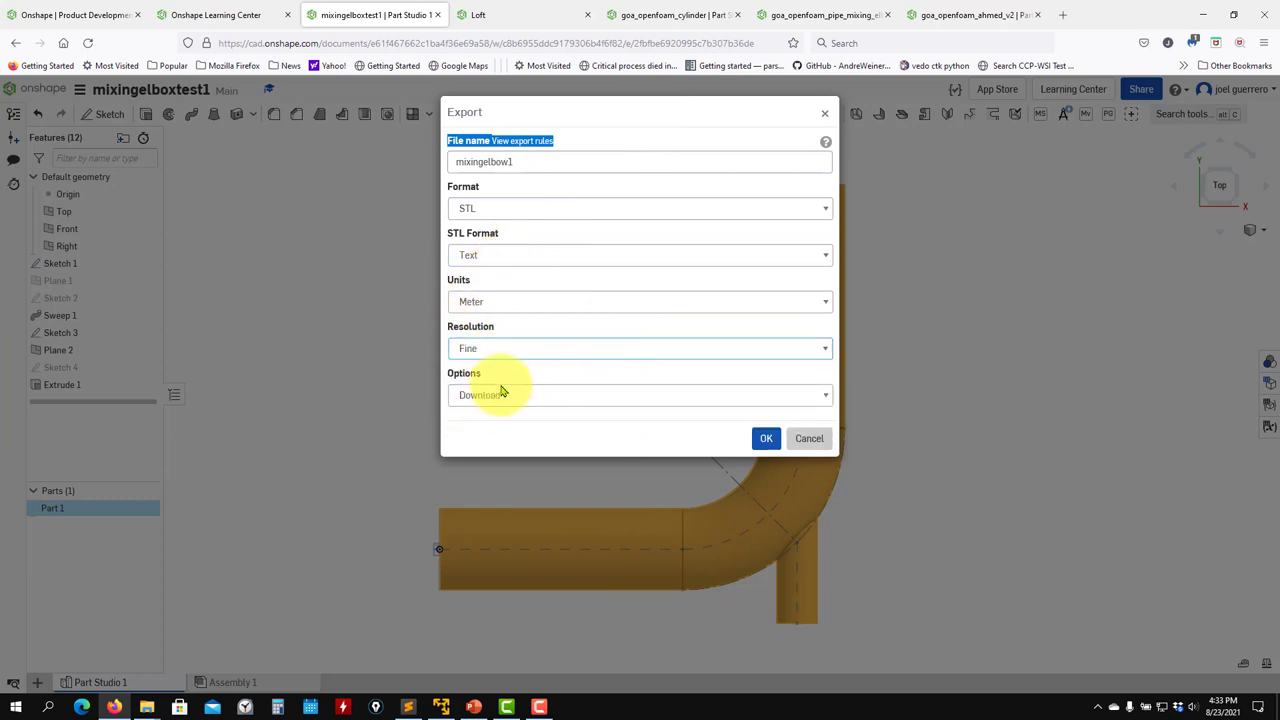
left_click(725, 403)
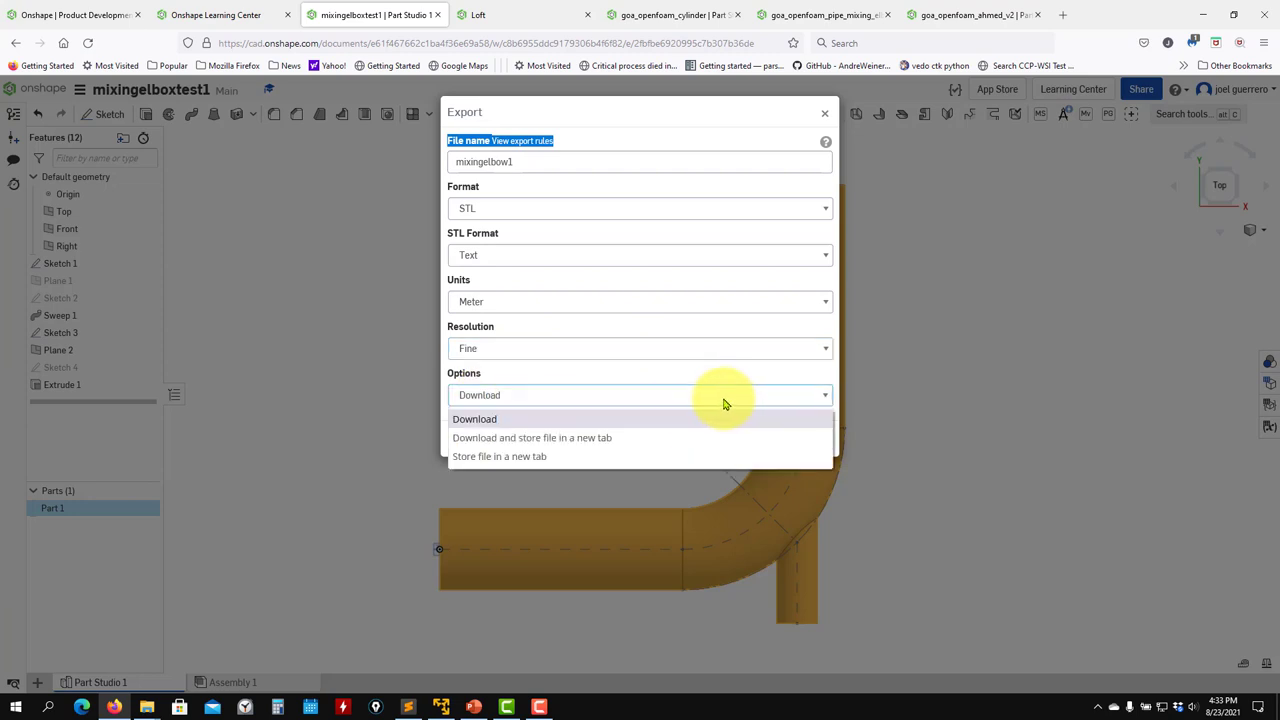
left_click(631, 111)
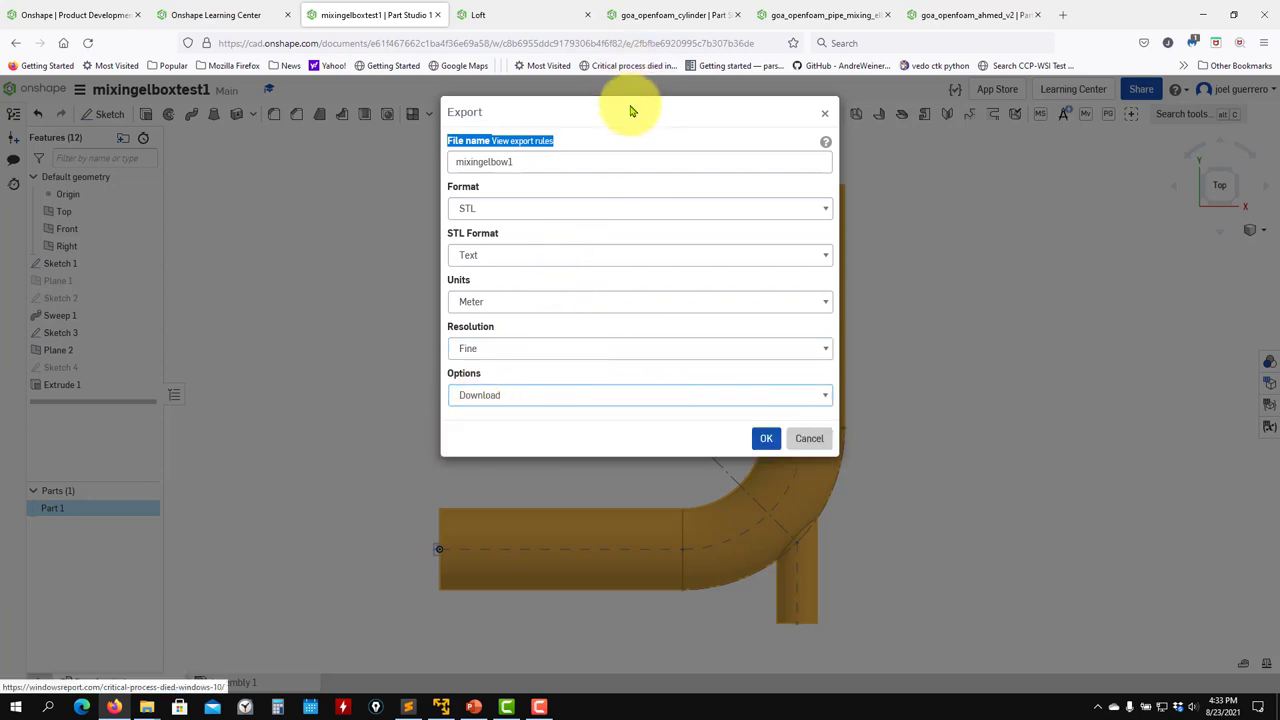
left_click(766, 438)
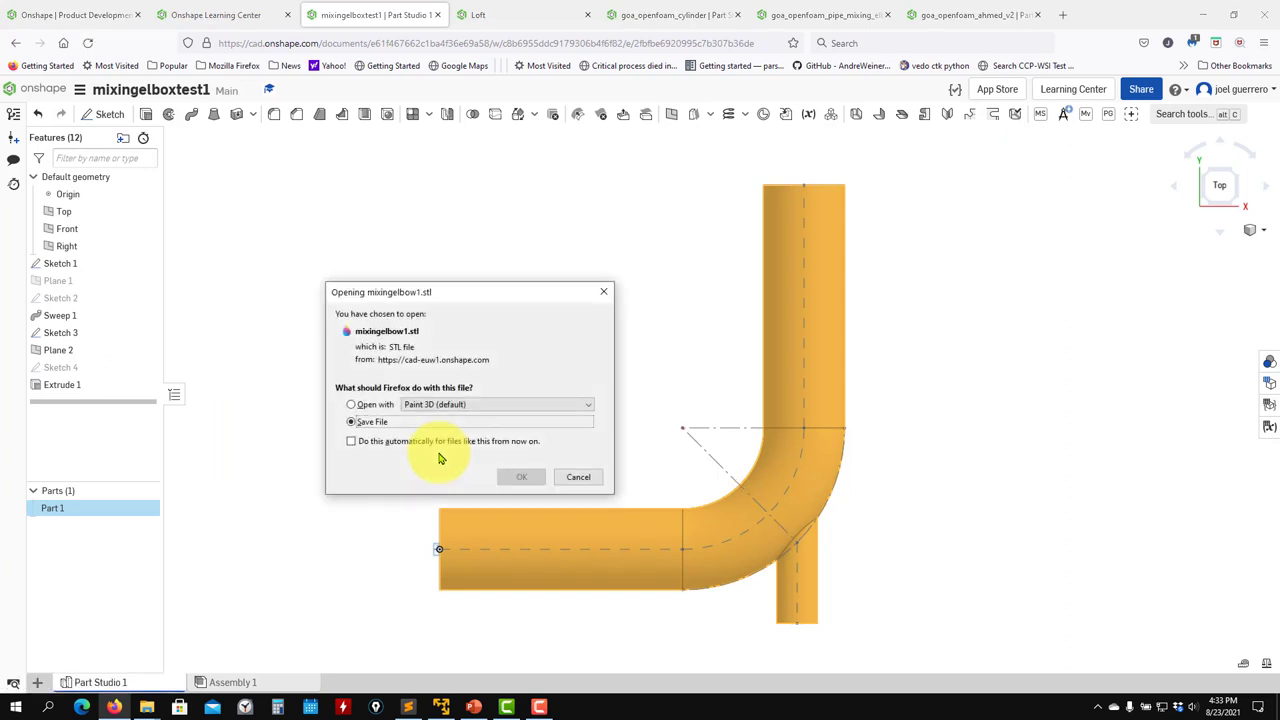
Save mixingelbow1.stl to disk from Firefox and deselect Part 1
left_click(505, 477)
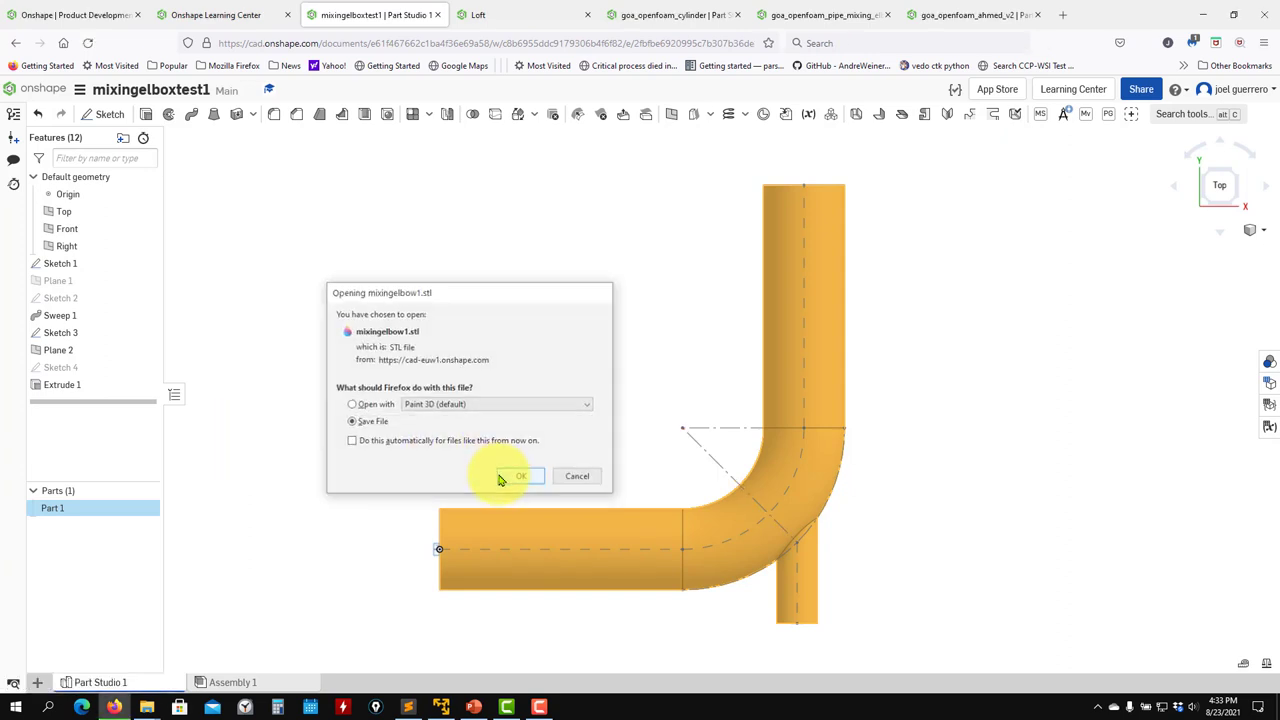
left_click(420, 457)
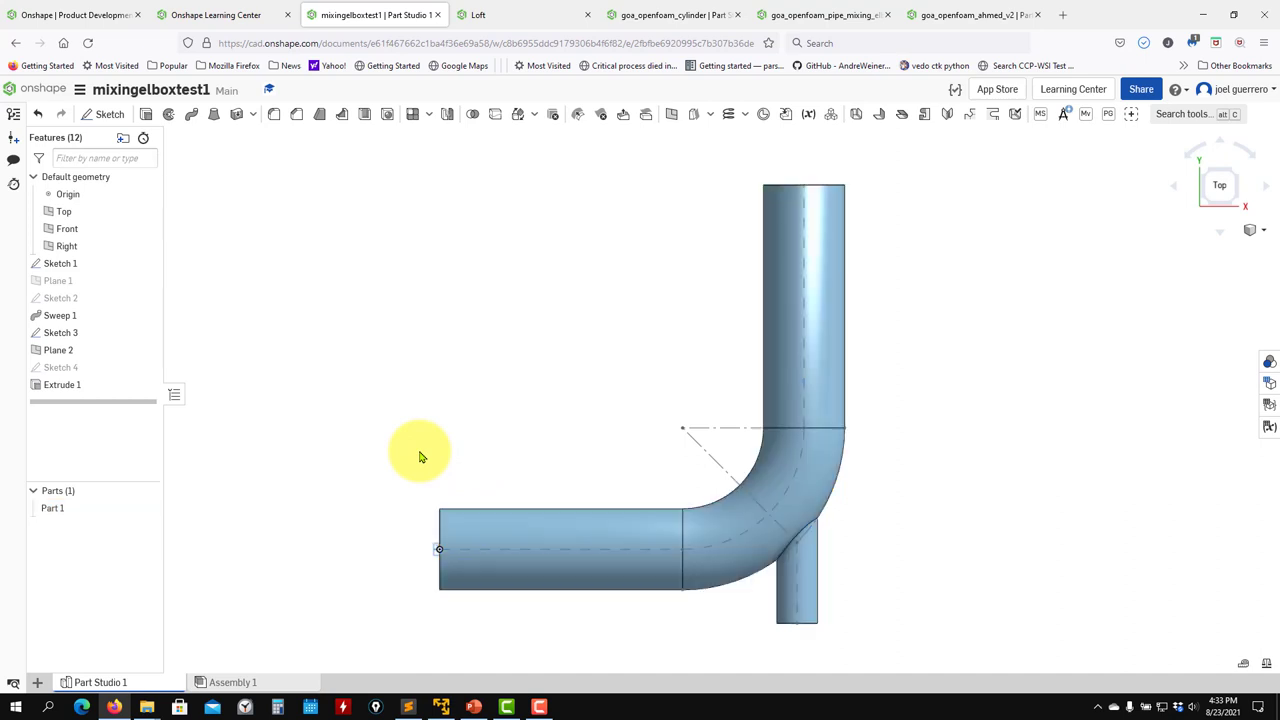
Open mixingelbow1.stl from the Downloads folder in File Explorer
mouse_move(148, 704)
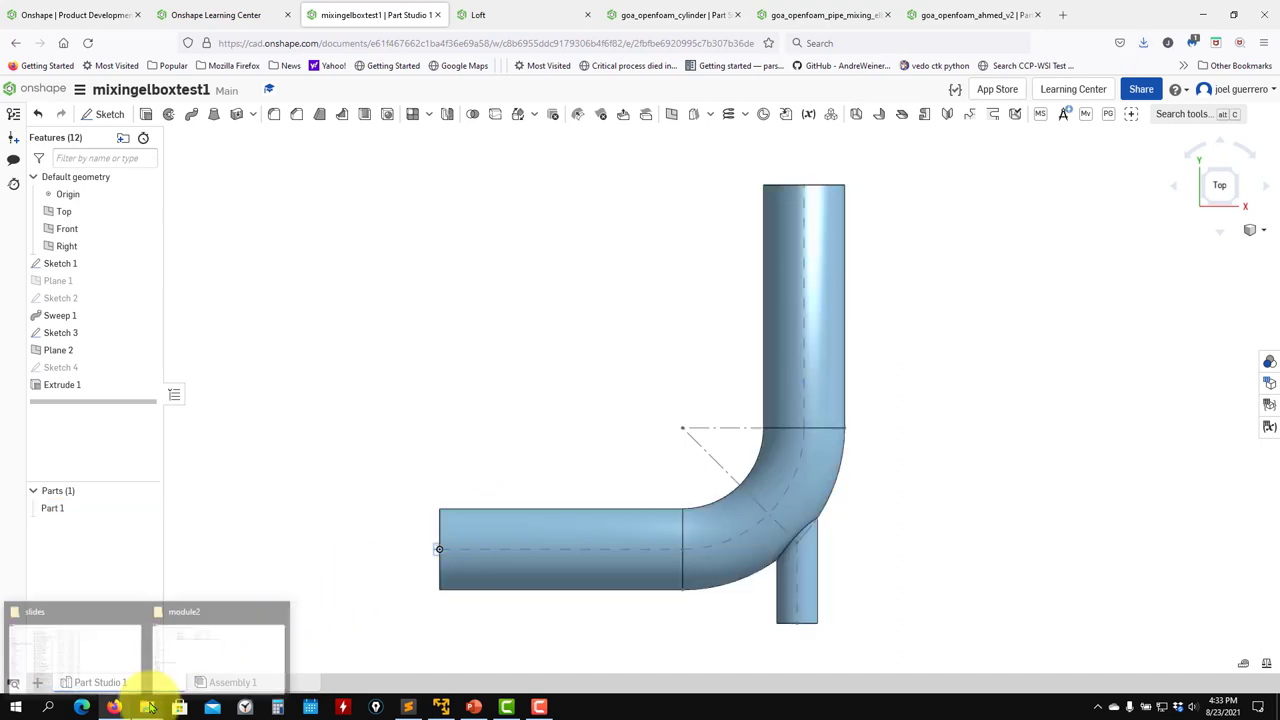
left_click(197, 670)
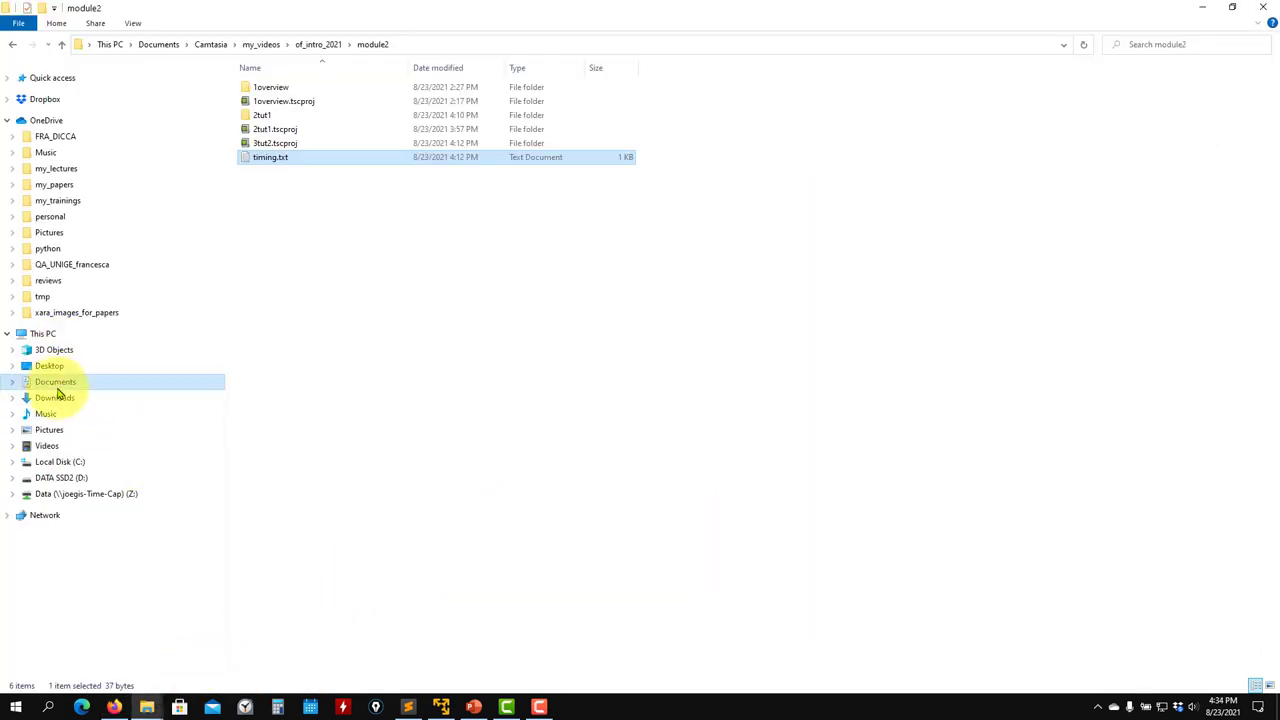
left_click(100, 397)
double_click(294, 106)
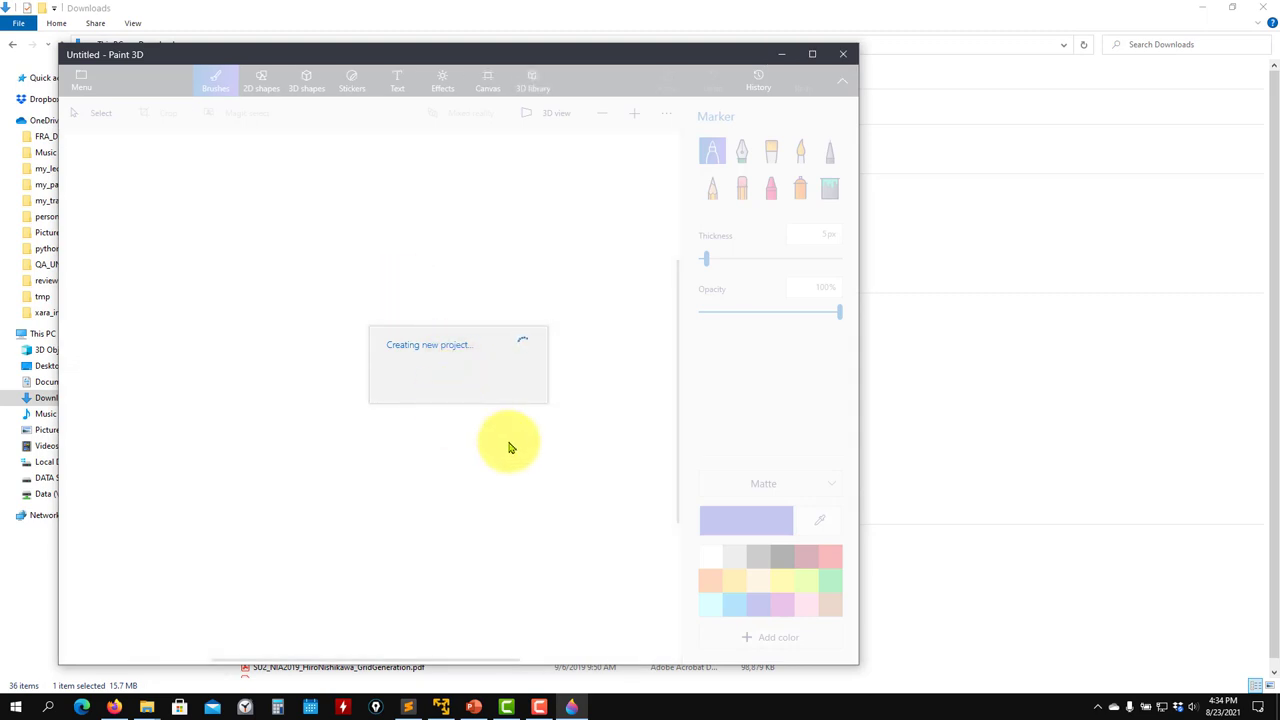
Close Paint 3D and open mixingelbow1.stl with 3D Viewer instead
left_click_drag(631, 50, 1001, 59)
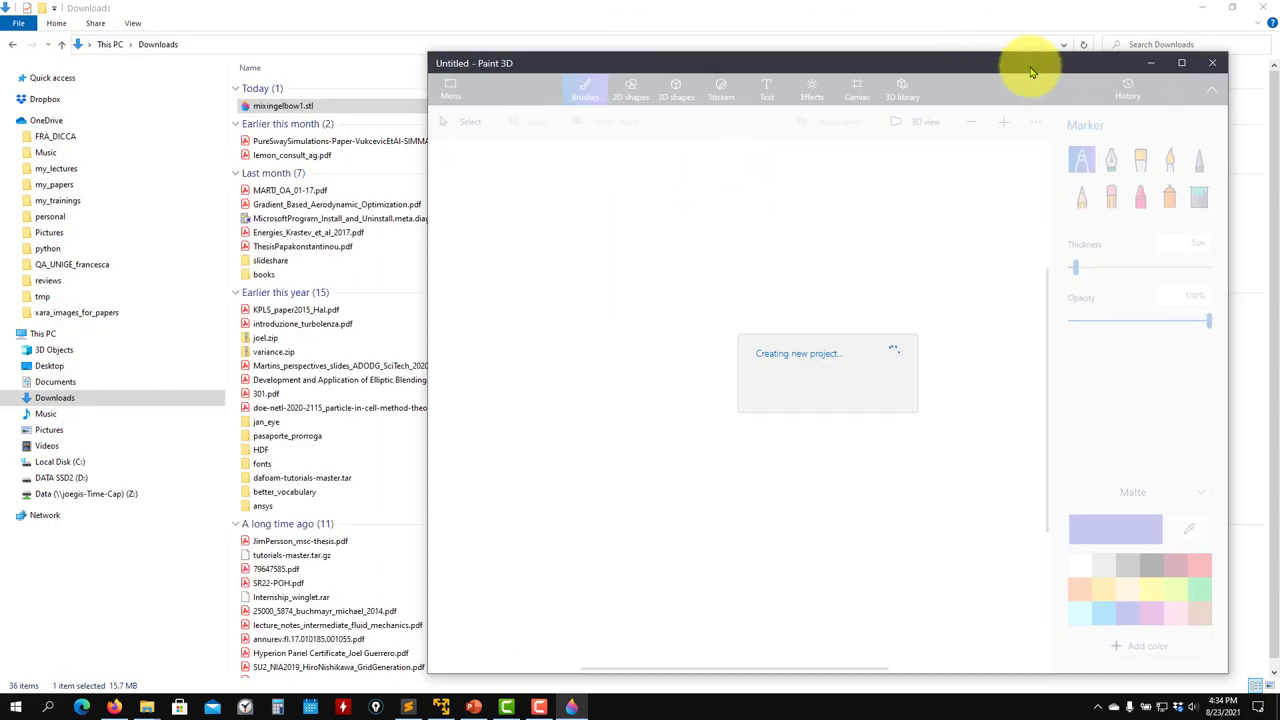
left_click(1213, 63)
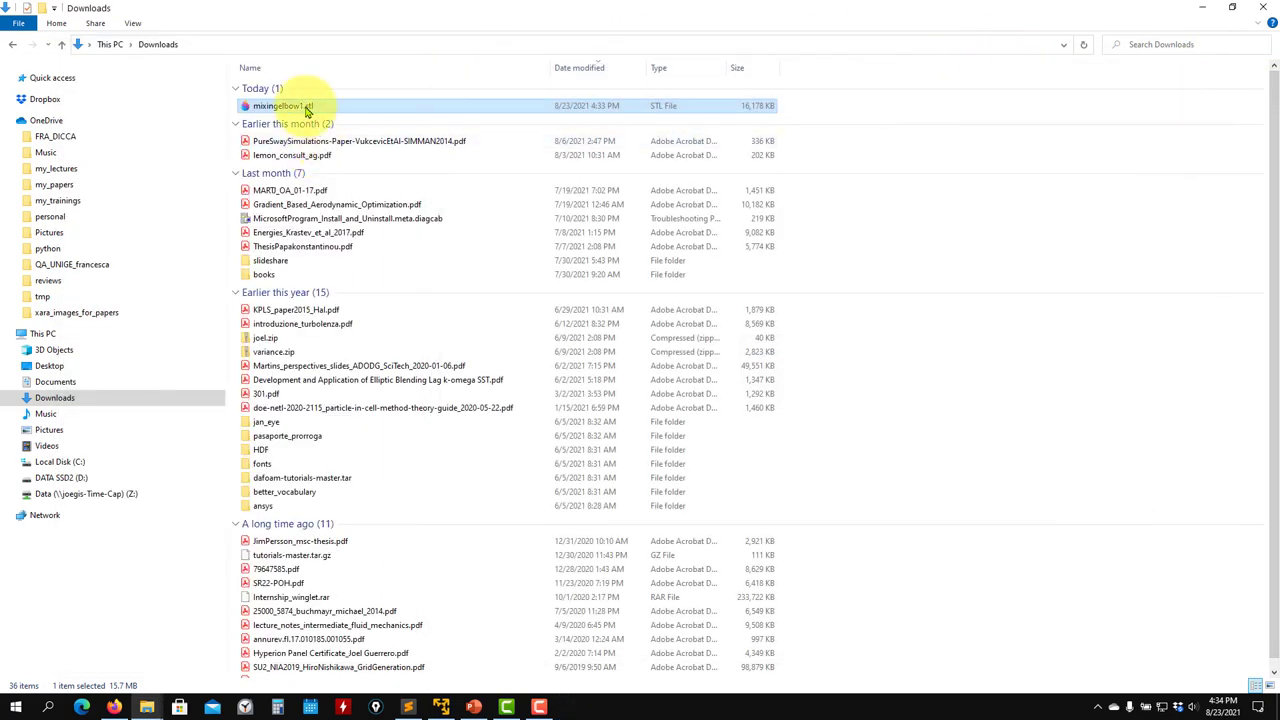
right_click(306, 110)
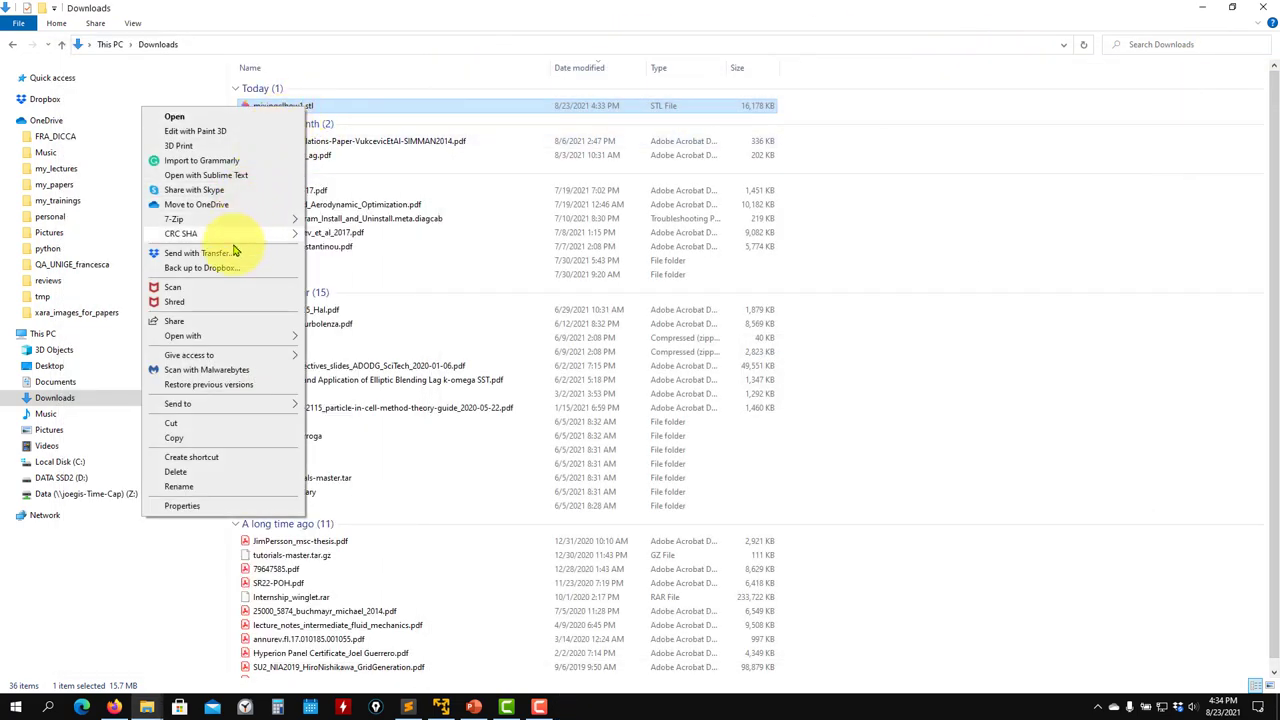
mouse_move(234, 335)
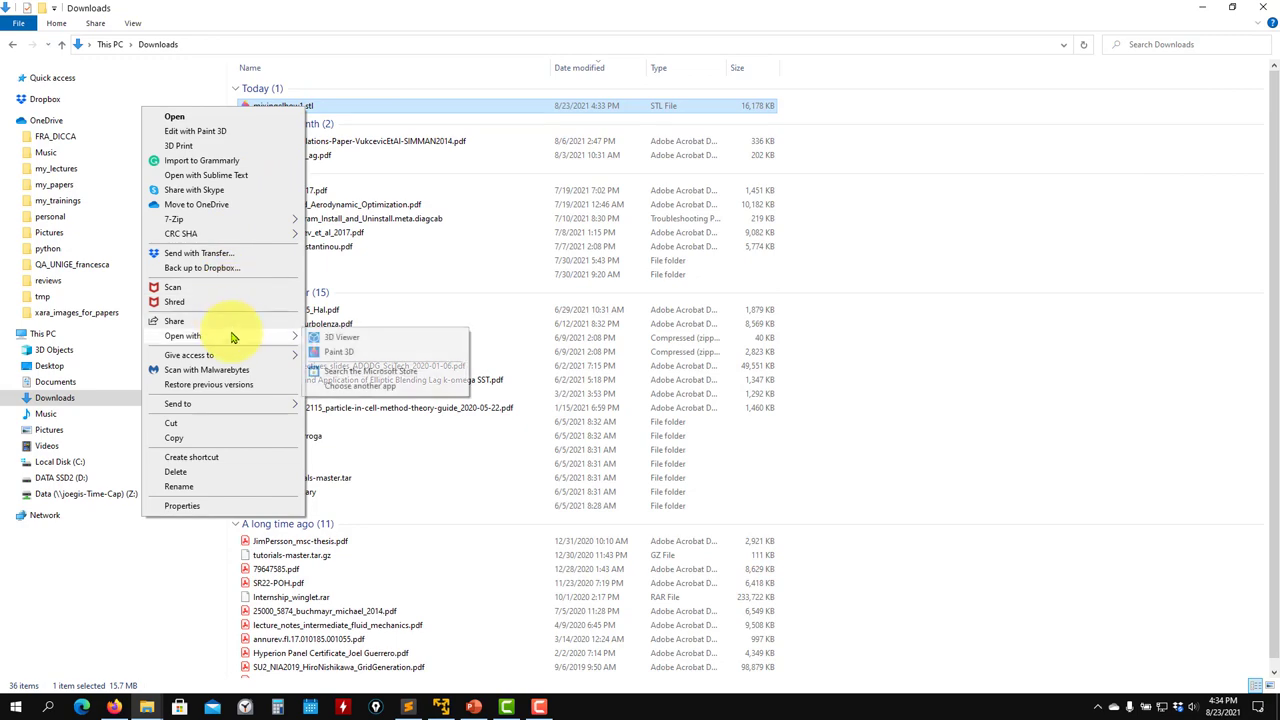
left_click(368, 339)
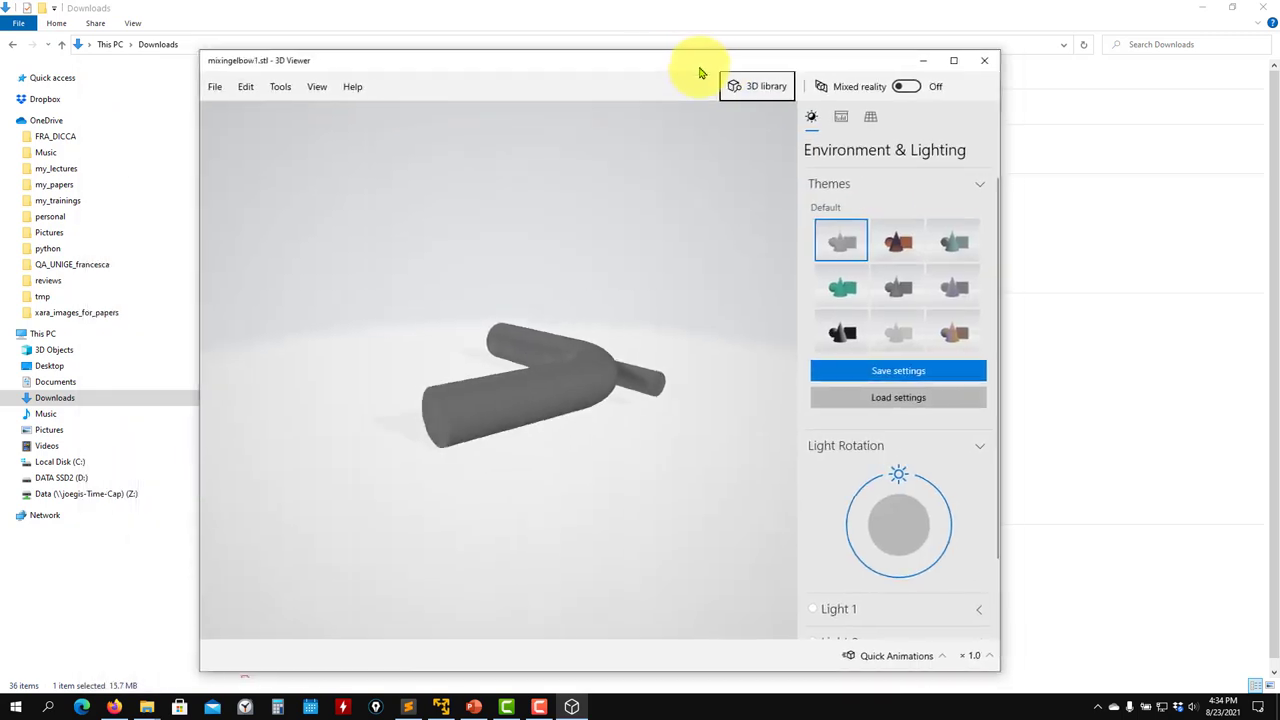
Orbit the exported elbow in 3D Viewer, close it, and return to Onshape's Documents list
left_click_drag(563, 351, 855, 380)
left_click_drag(640, 374, 835, 193)
left_click(1012, 61)
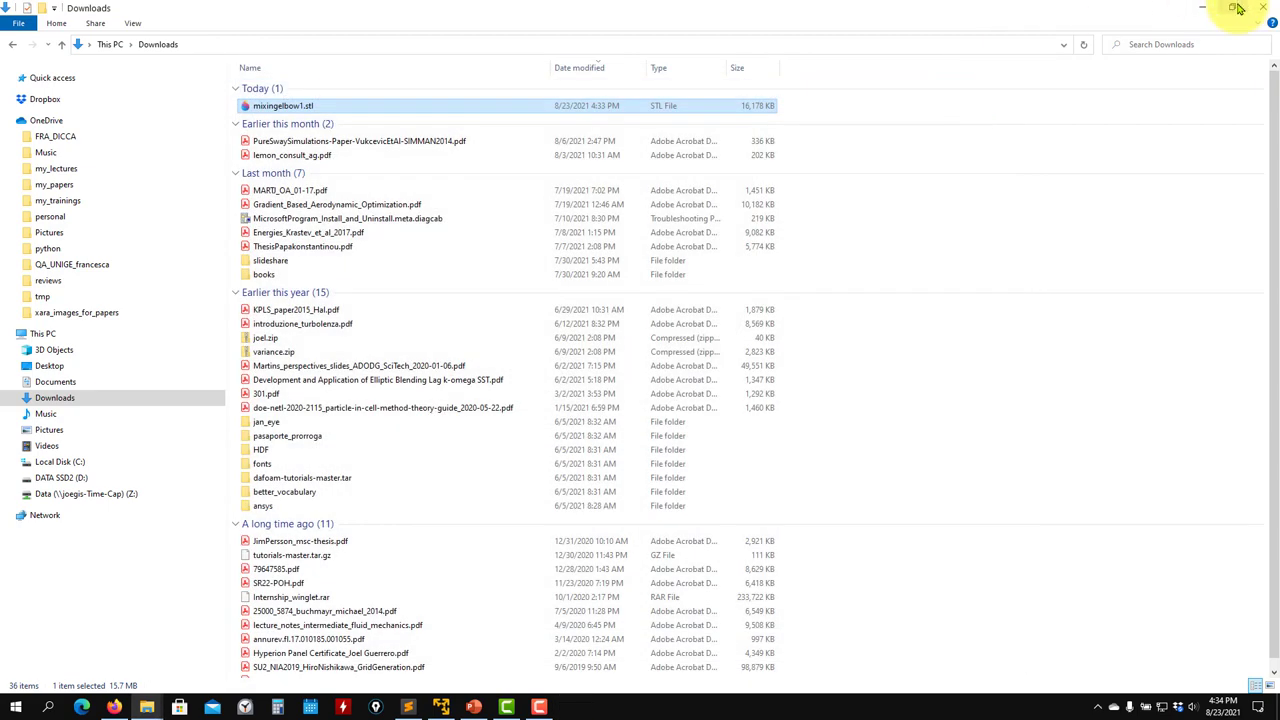
left_click(1204, 10)
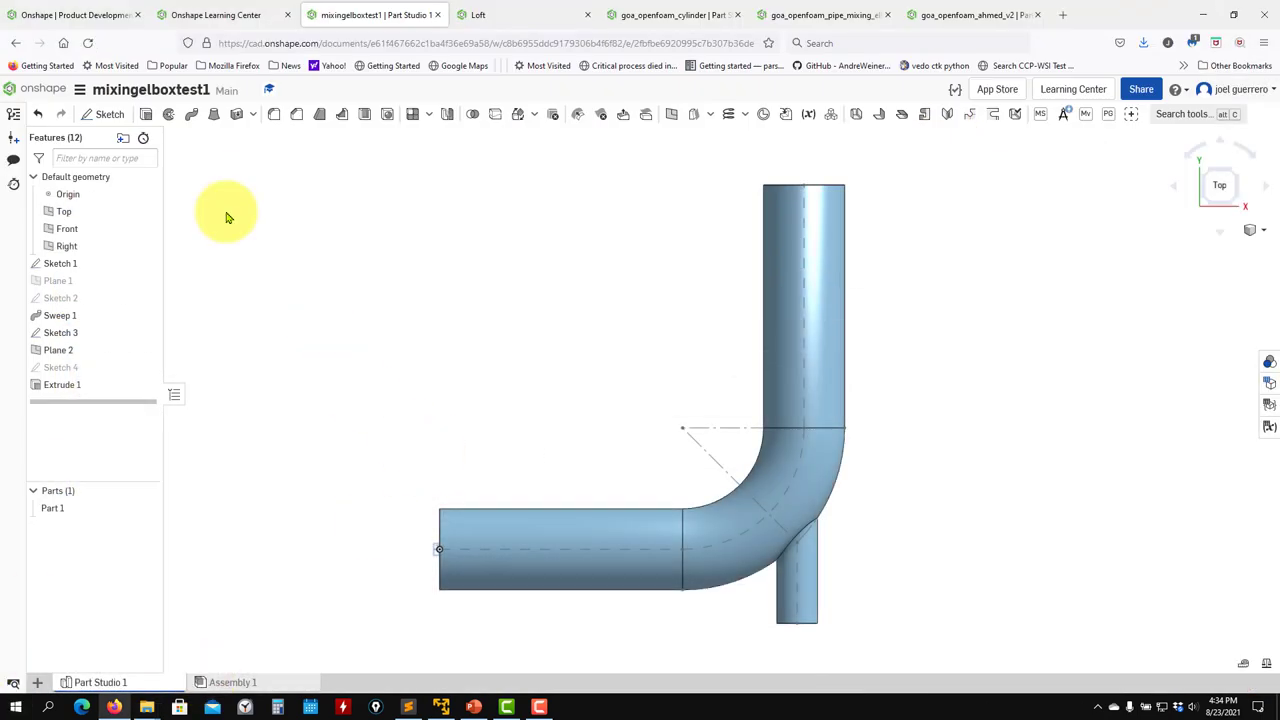
left_click(44, 92)
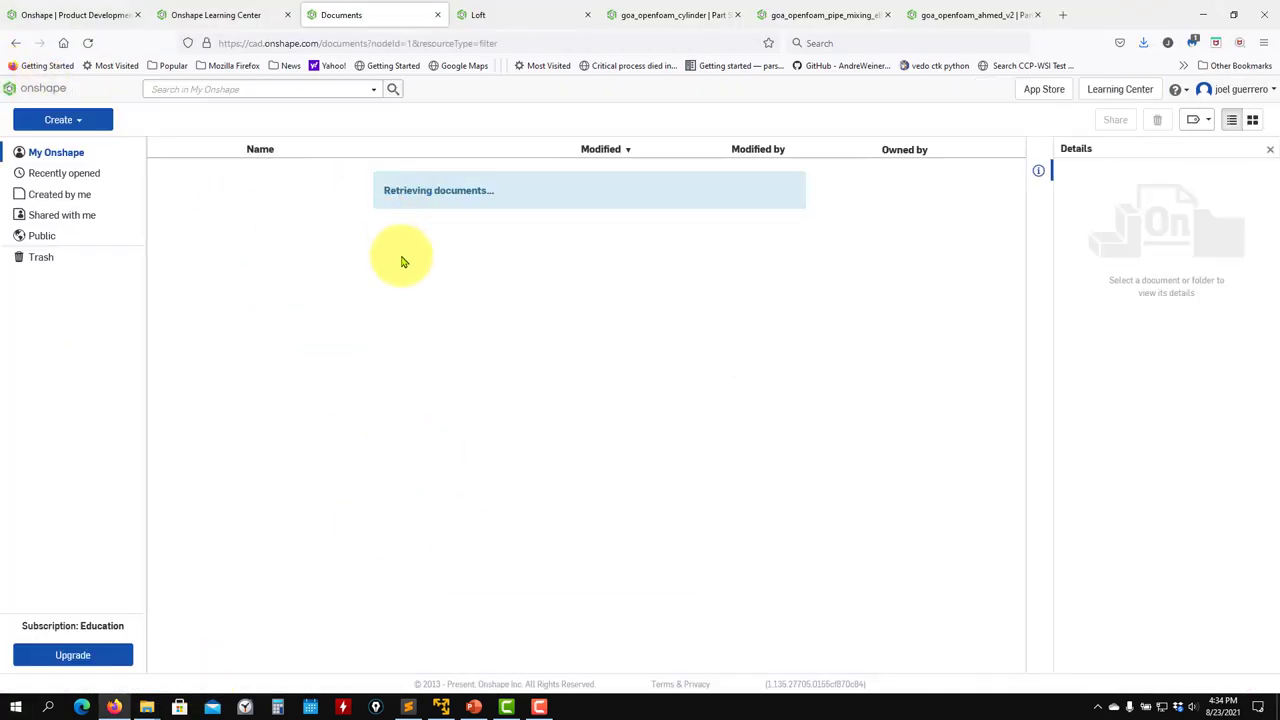